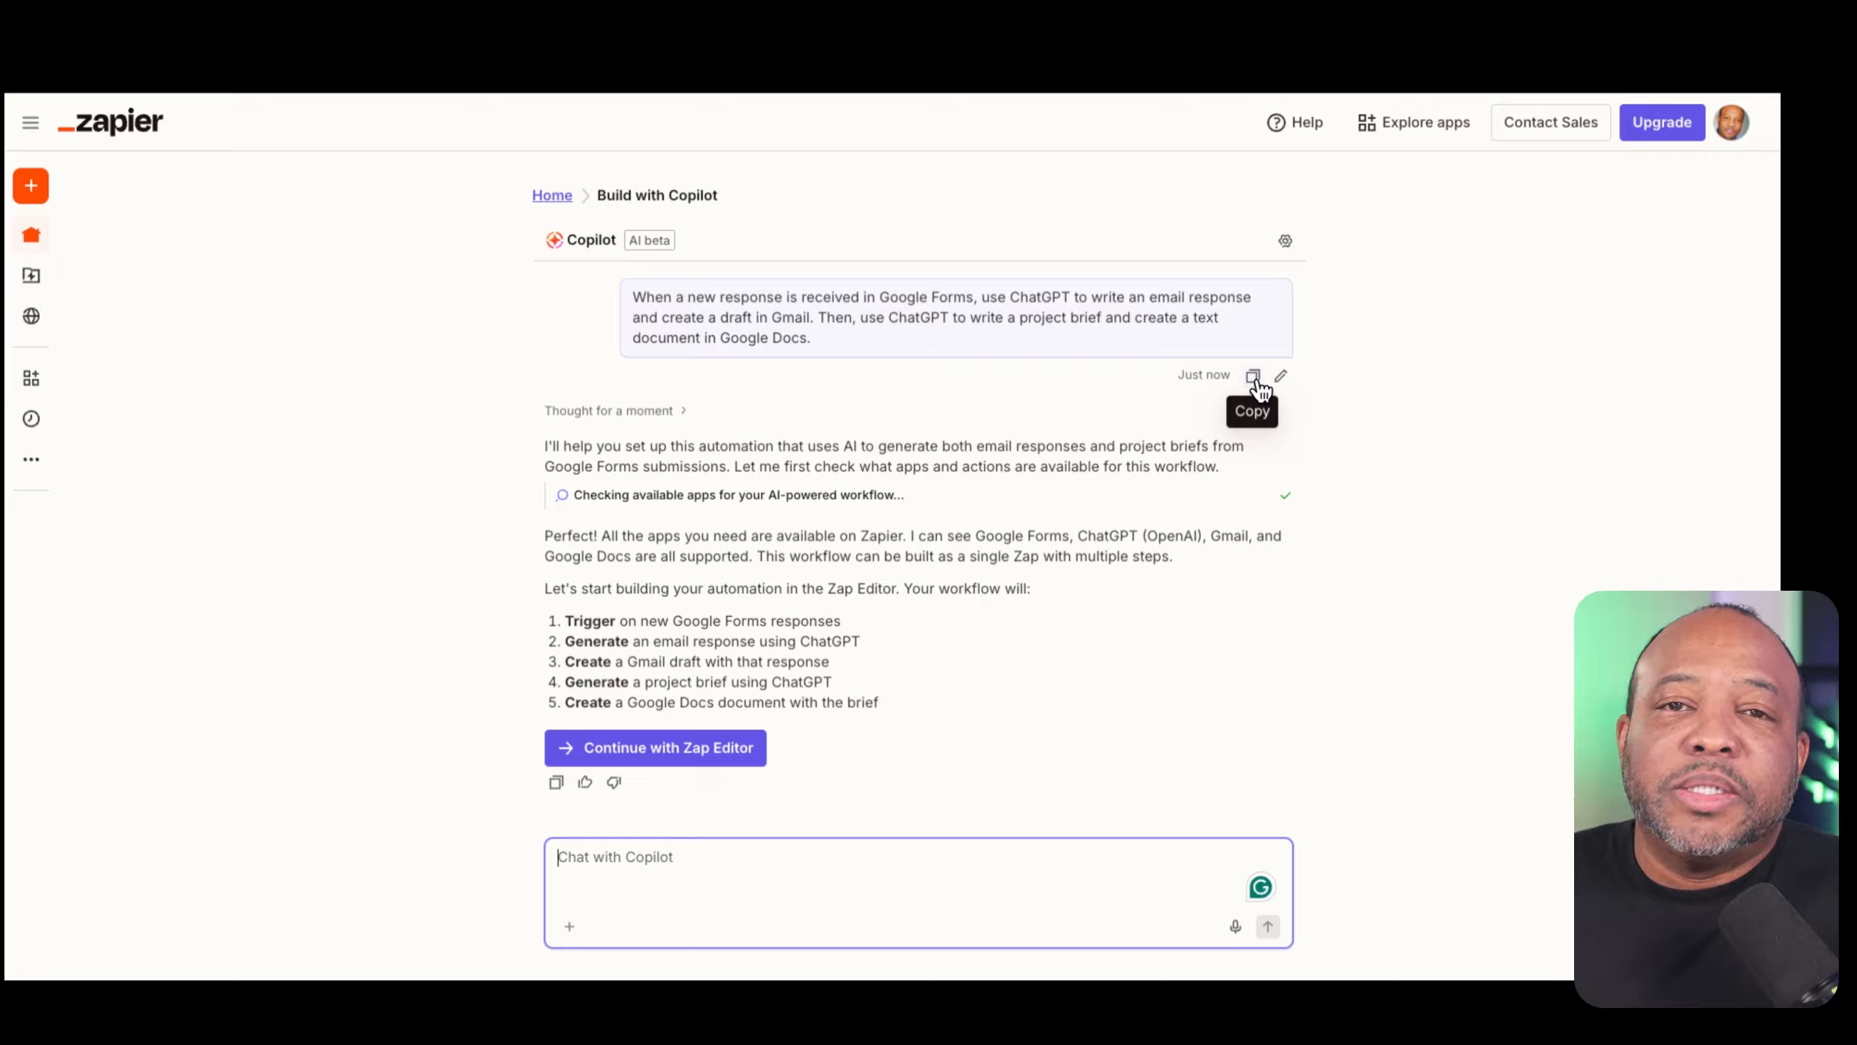
Continue the Copilot workflow in the Zap Editor and start signing in to Google Forms
{"action": "left_click", "coordinate": [655, 754]}
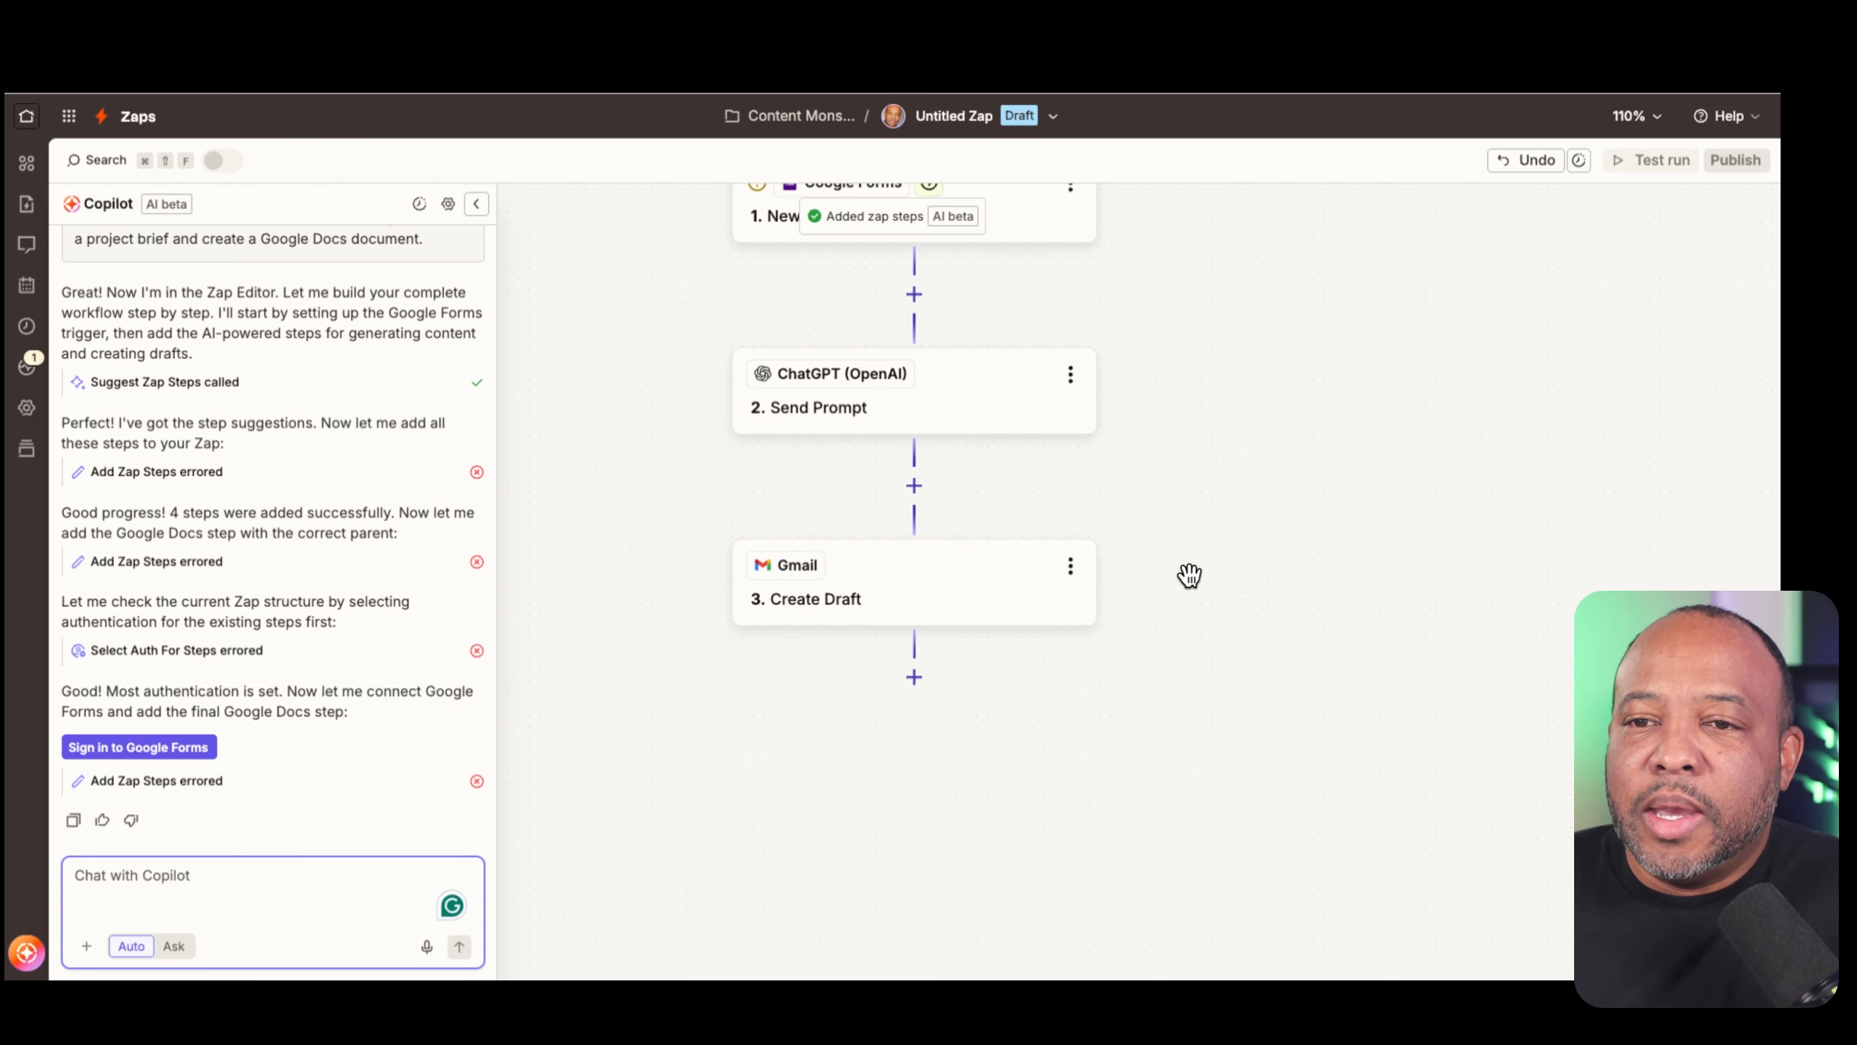
{"action": "scroll", "coordinate": [734, 689], "scroll_direction": "down", "scroll_amount": 3}
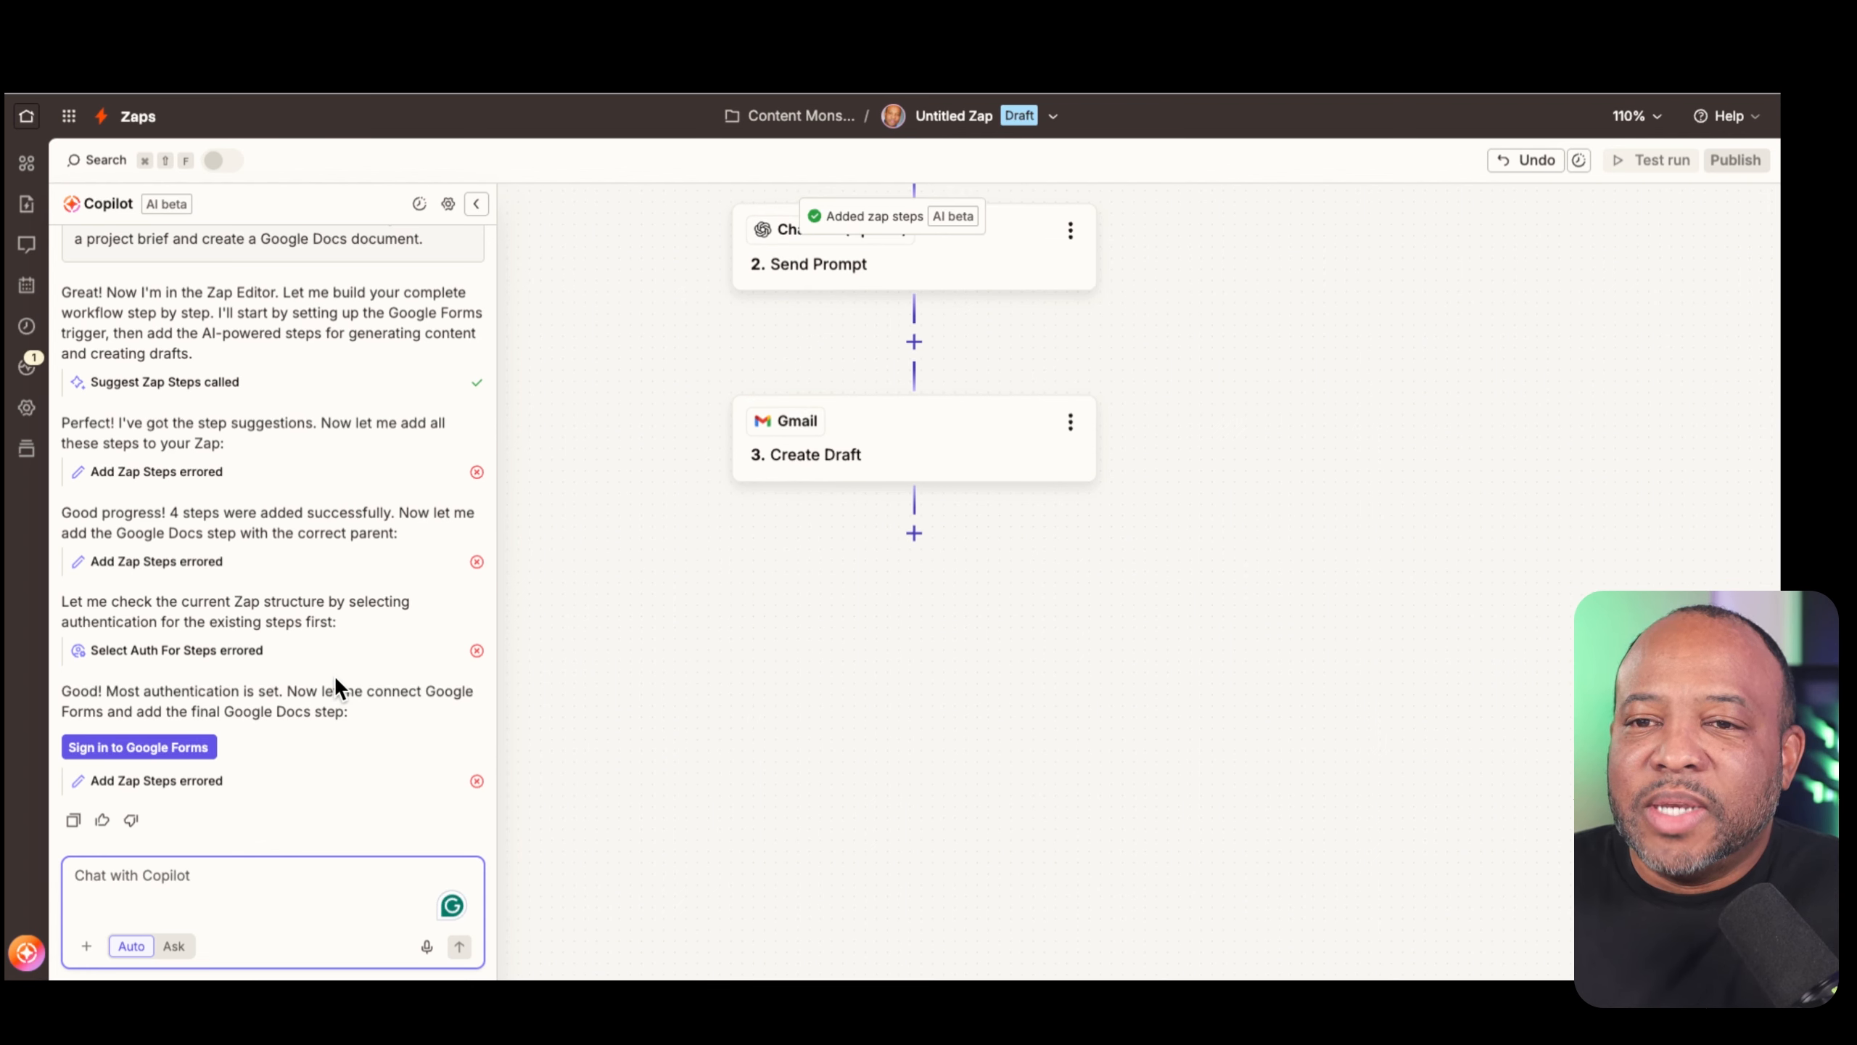
{"action": "scroll", "coordinate": [760, 638], "scroll_direction": "up", "scroll_amount": 8}
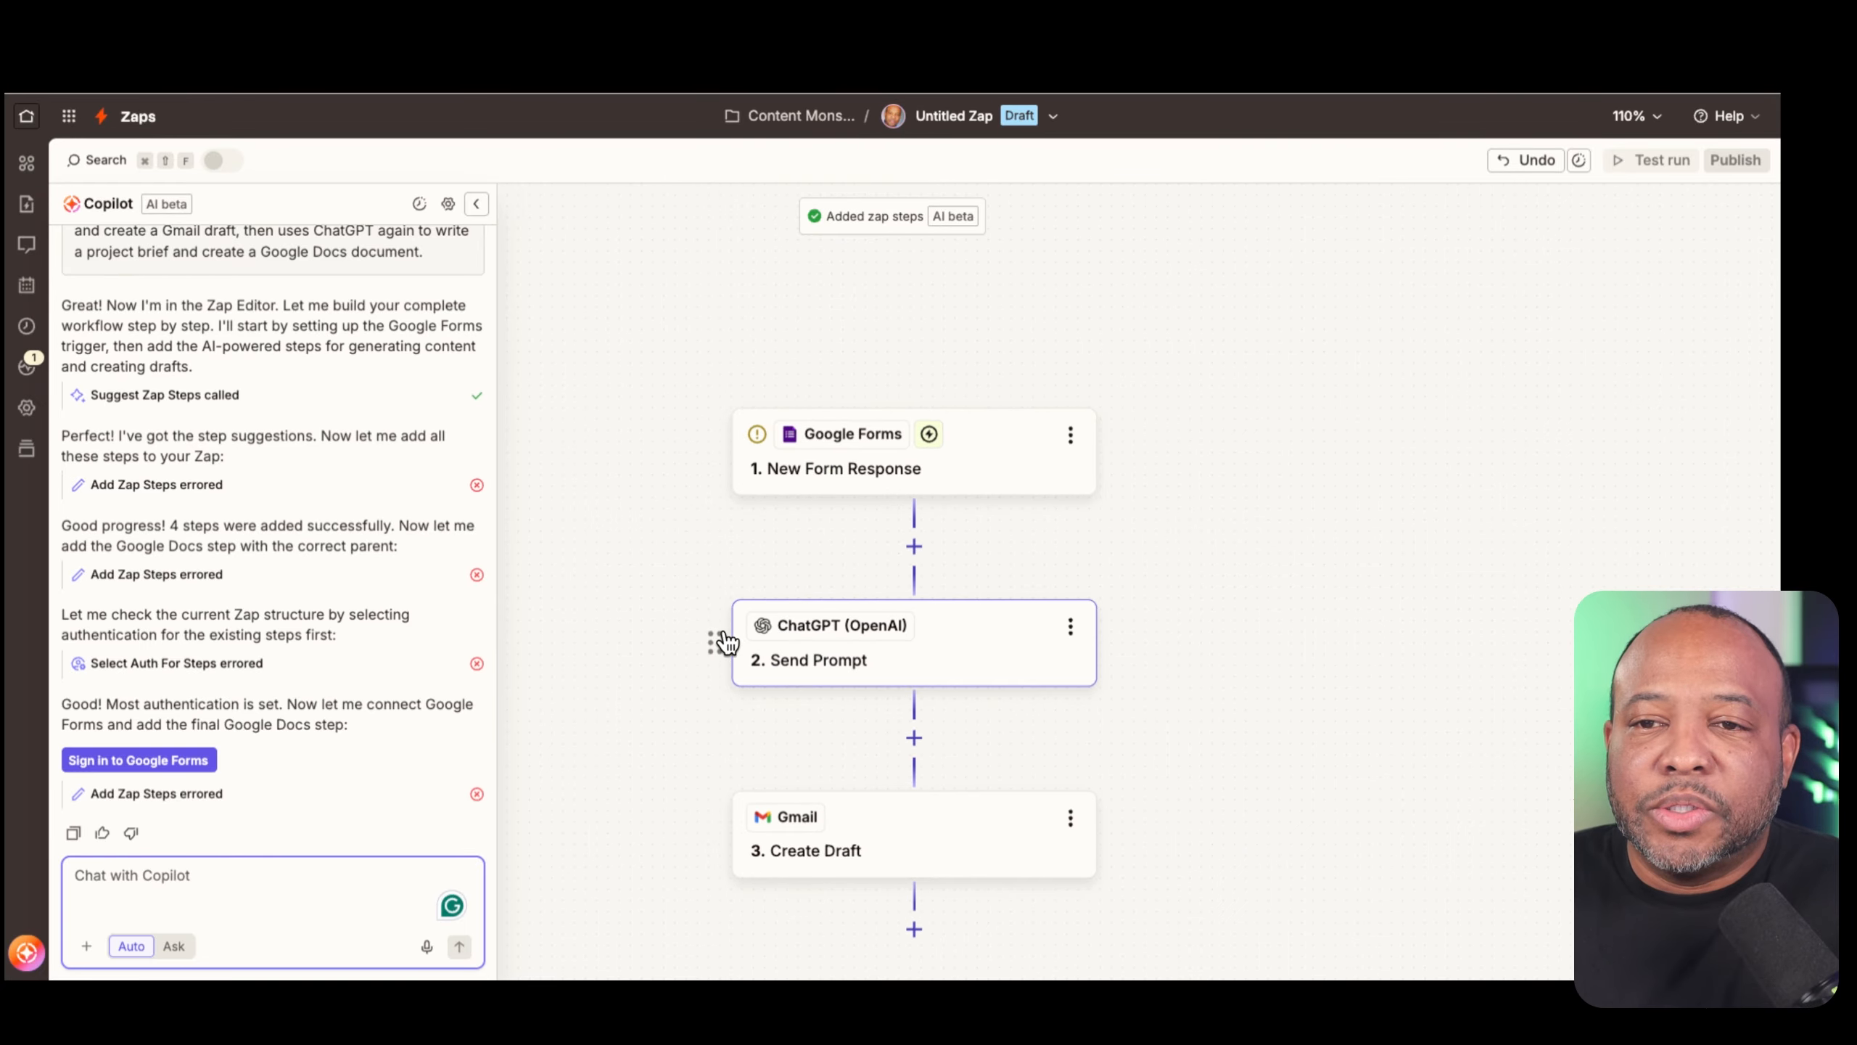
{"action": "left_click", "coordinate": [176, 761]}
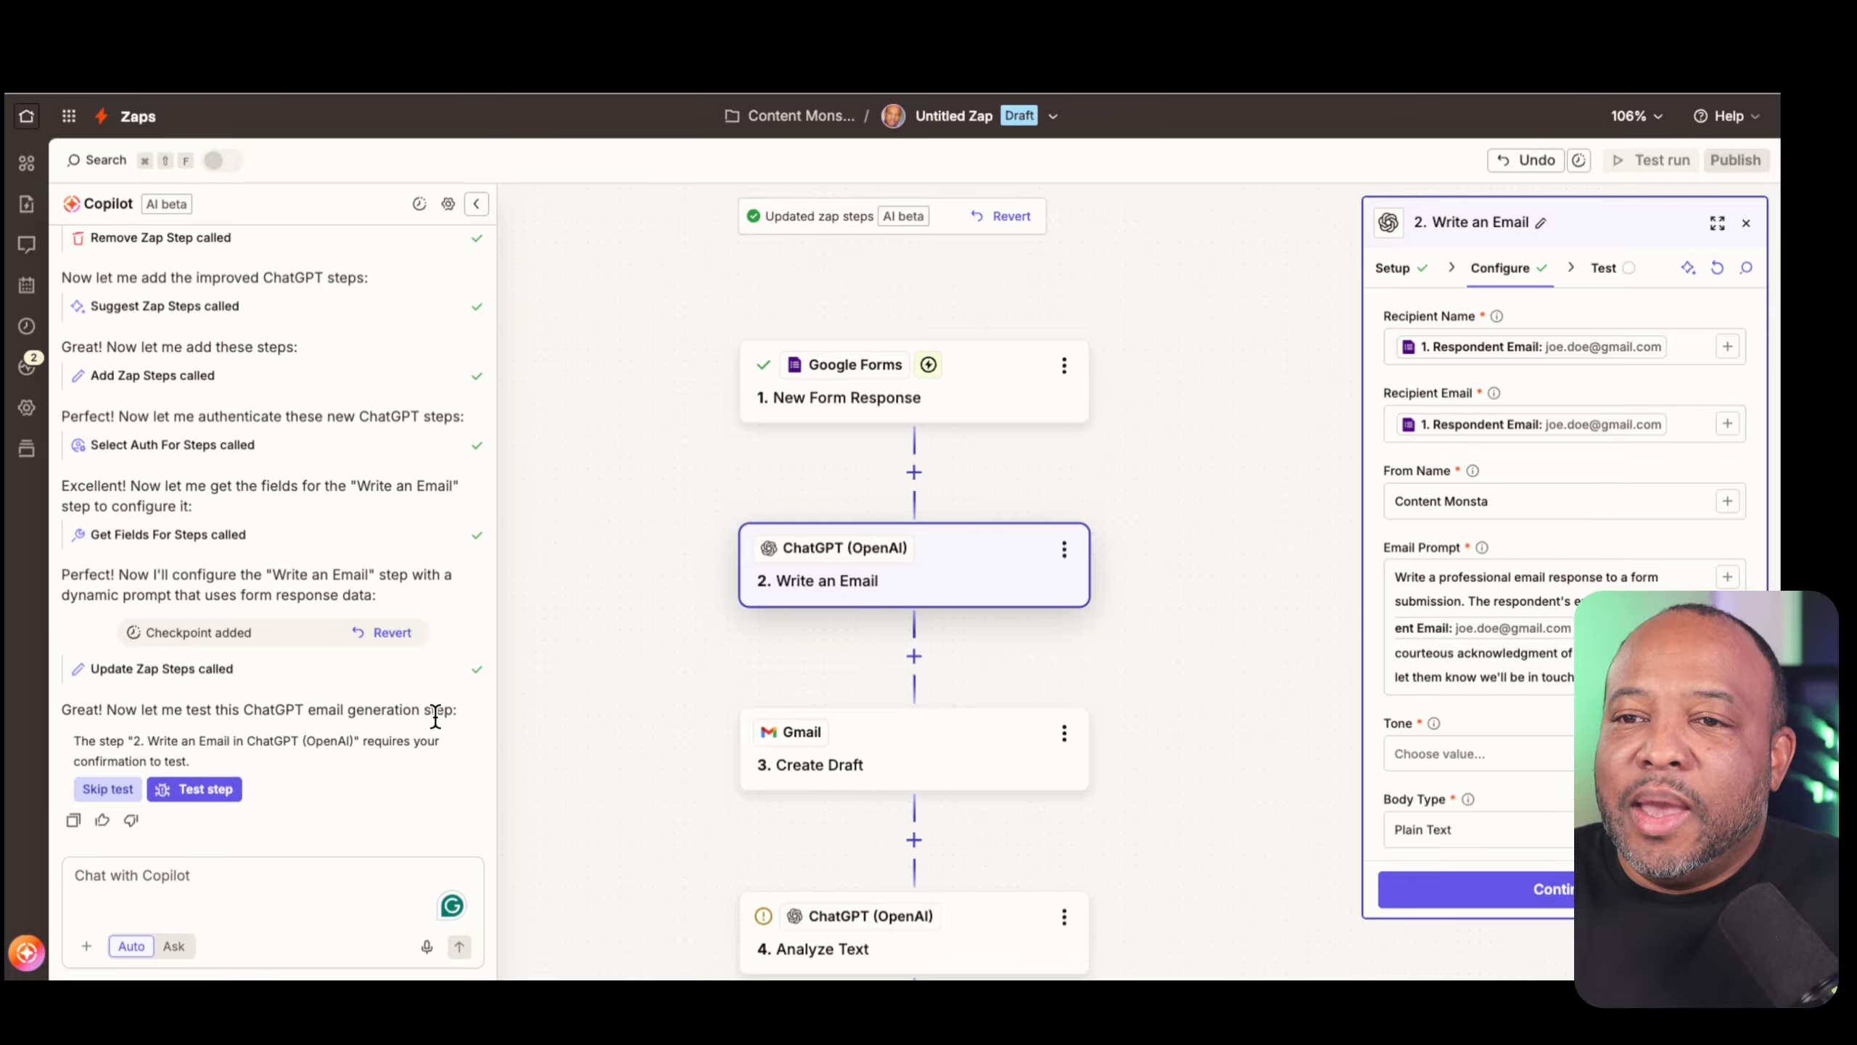
Open the New Form Response trigger's configuration, collapse Copilot and dismiss its suggestion
{"action": "scroll", "coordinate": [591, 706], "scroll_direction": "down", "scroll_amount": 5}
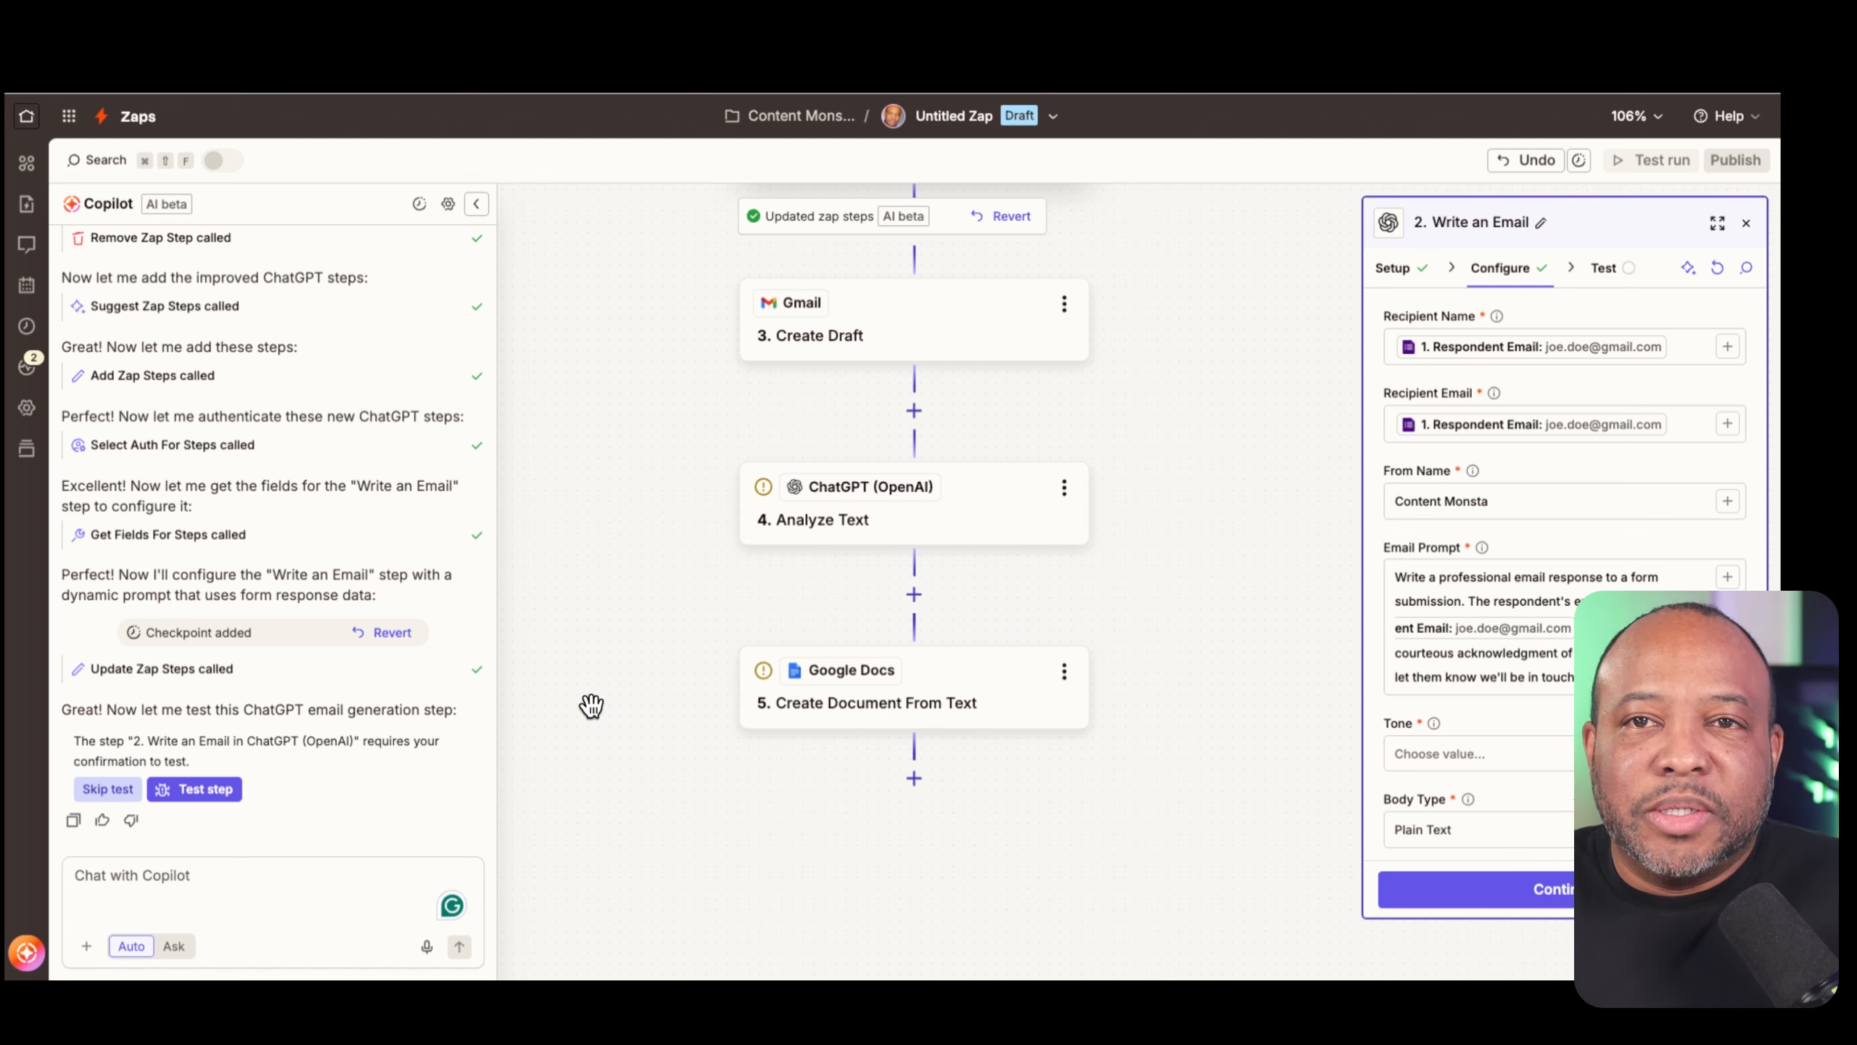
{"action": "scroll", "coordinate": [590, 705], "scroll_direction": "up", "scroll_amount": 5}
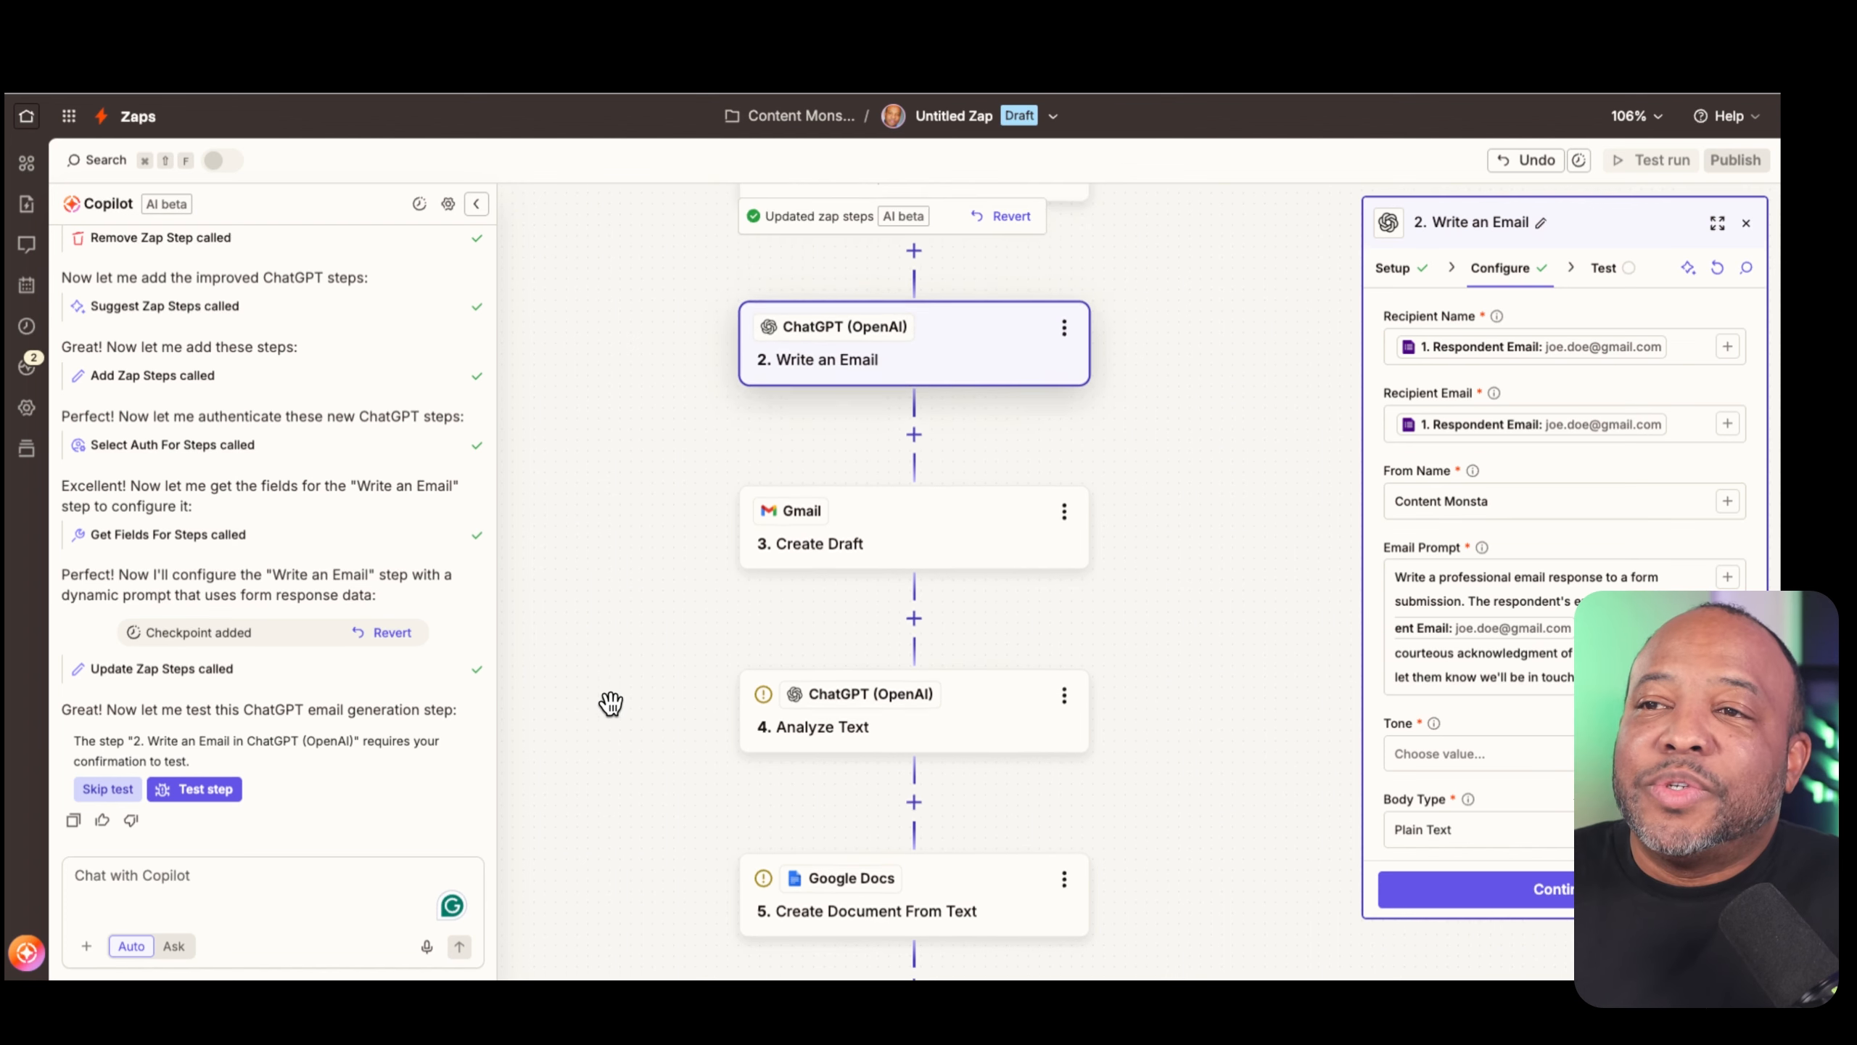
{"action": "scroll", "coordinate": [615, 703], "scroll_direction": "up", "scroll_amount": 2}
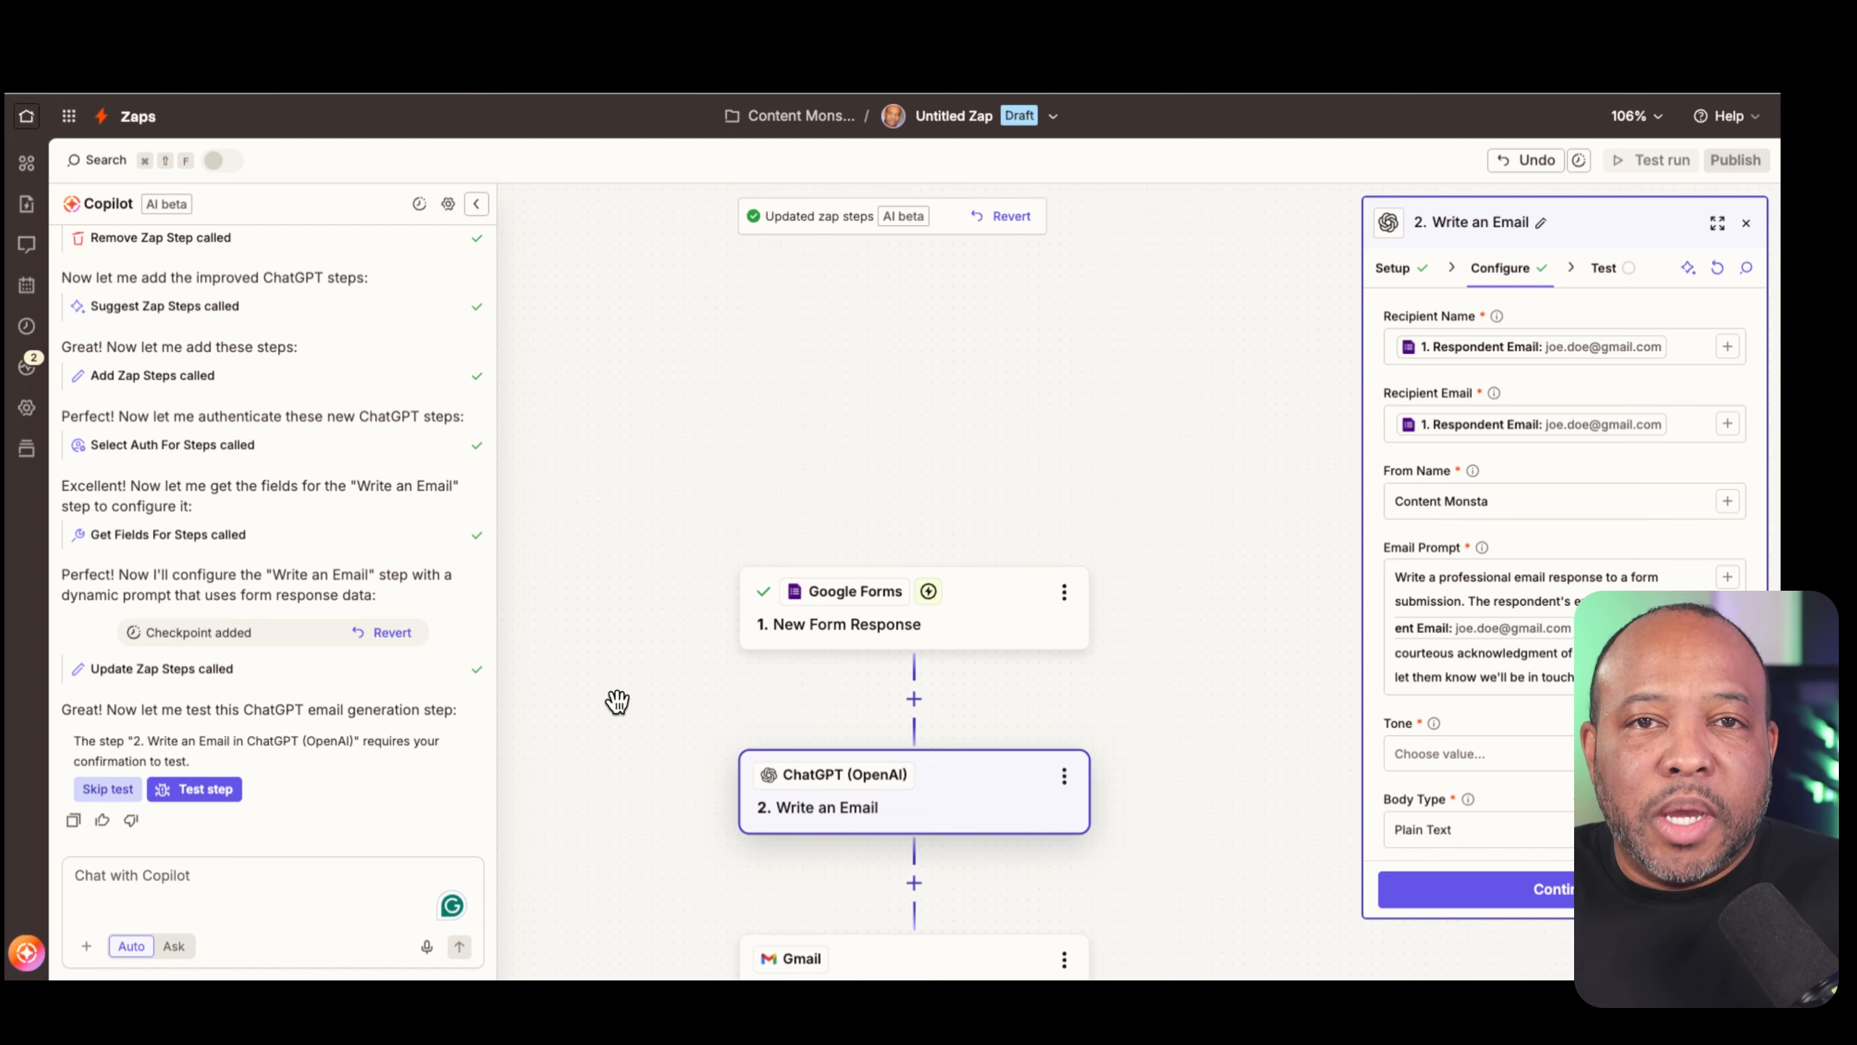
{"action": "scroll", "coordinate": [617, 702], "scroll_direction": "down", "scroll_amount": 4}
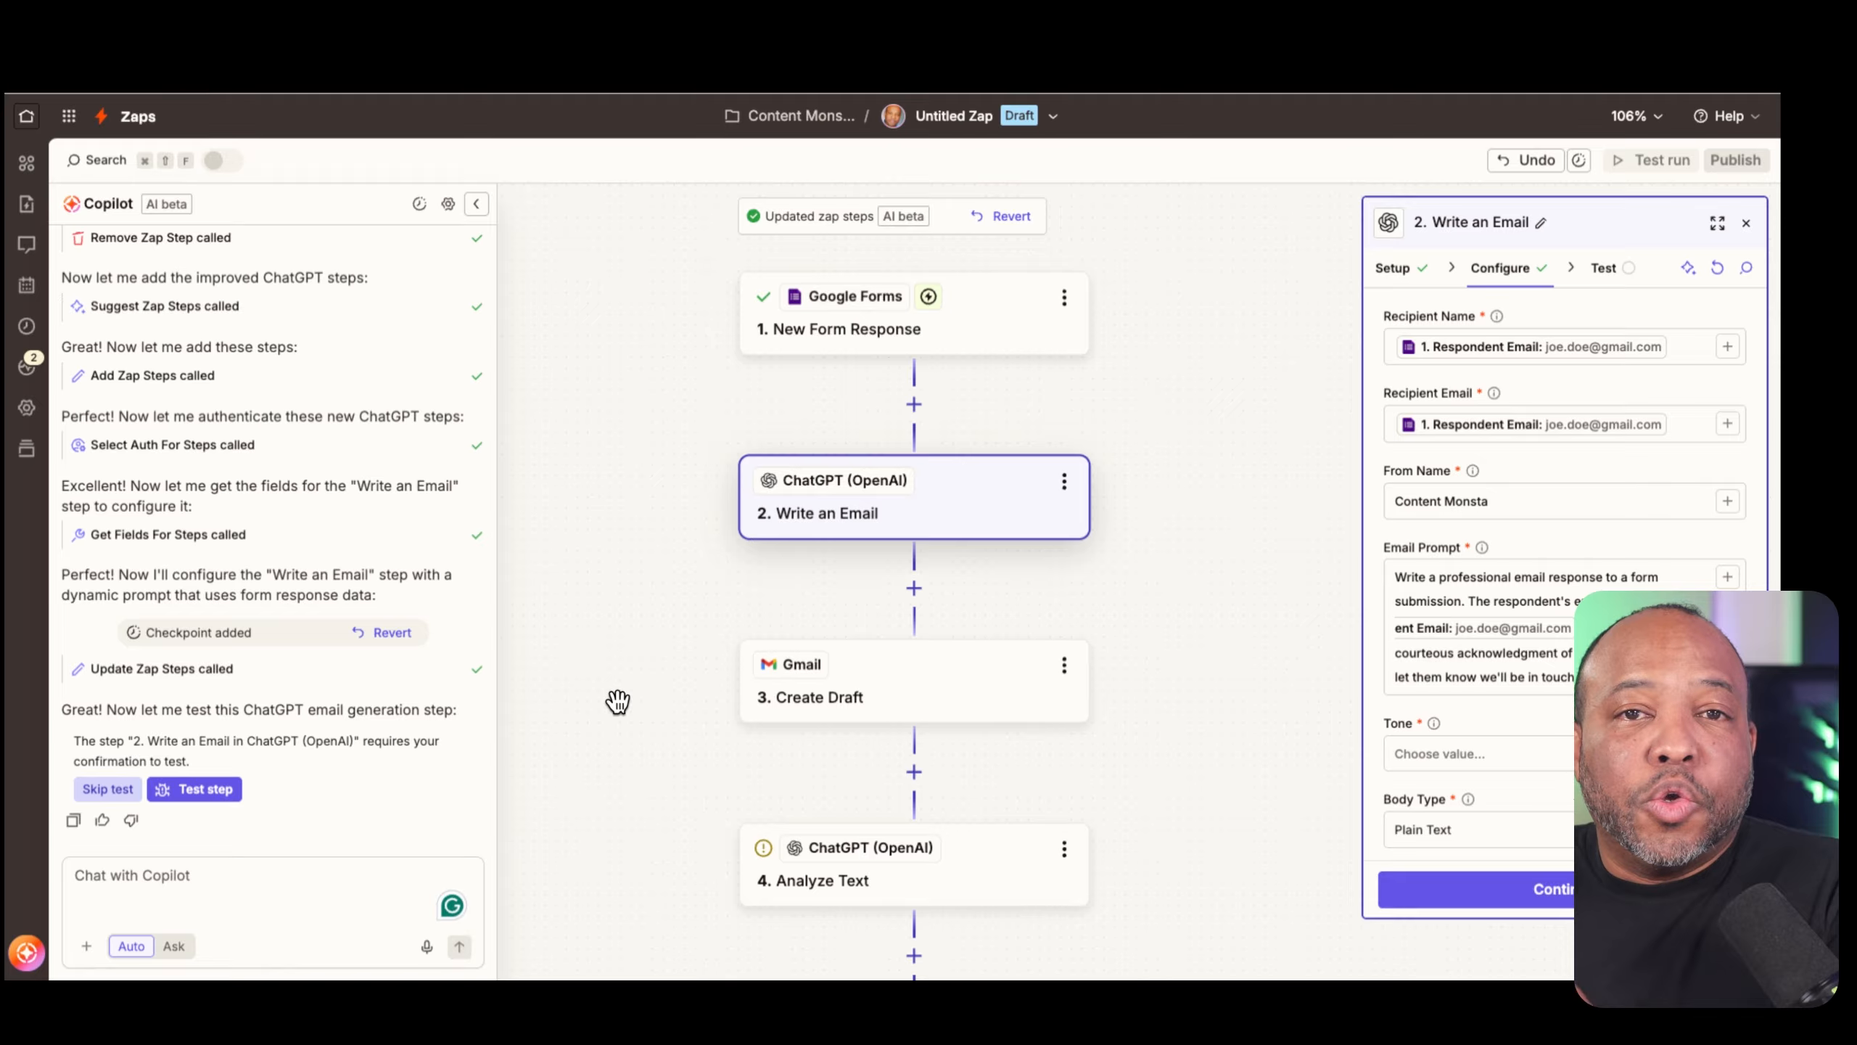
{"action": "left_click", "coordinate": [1008, 314]}
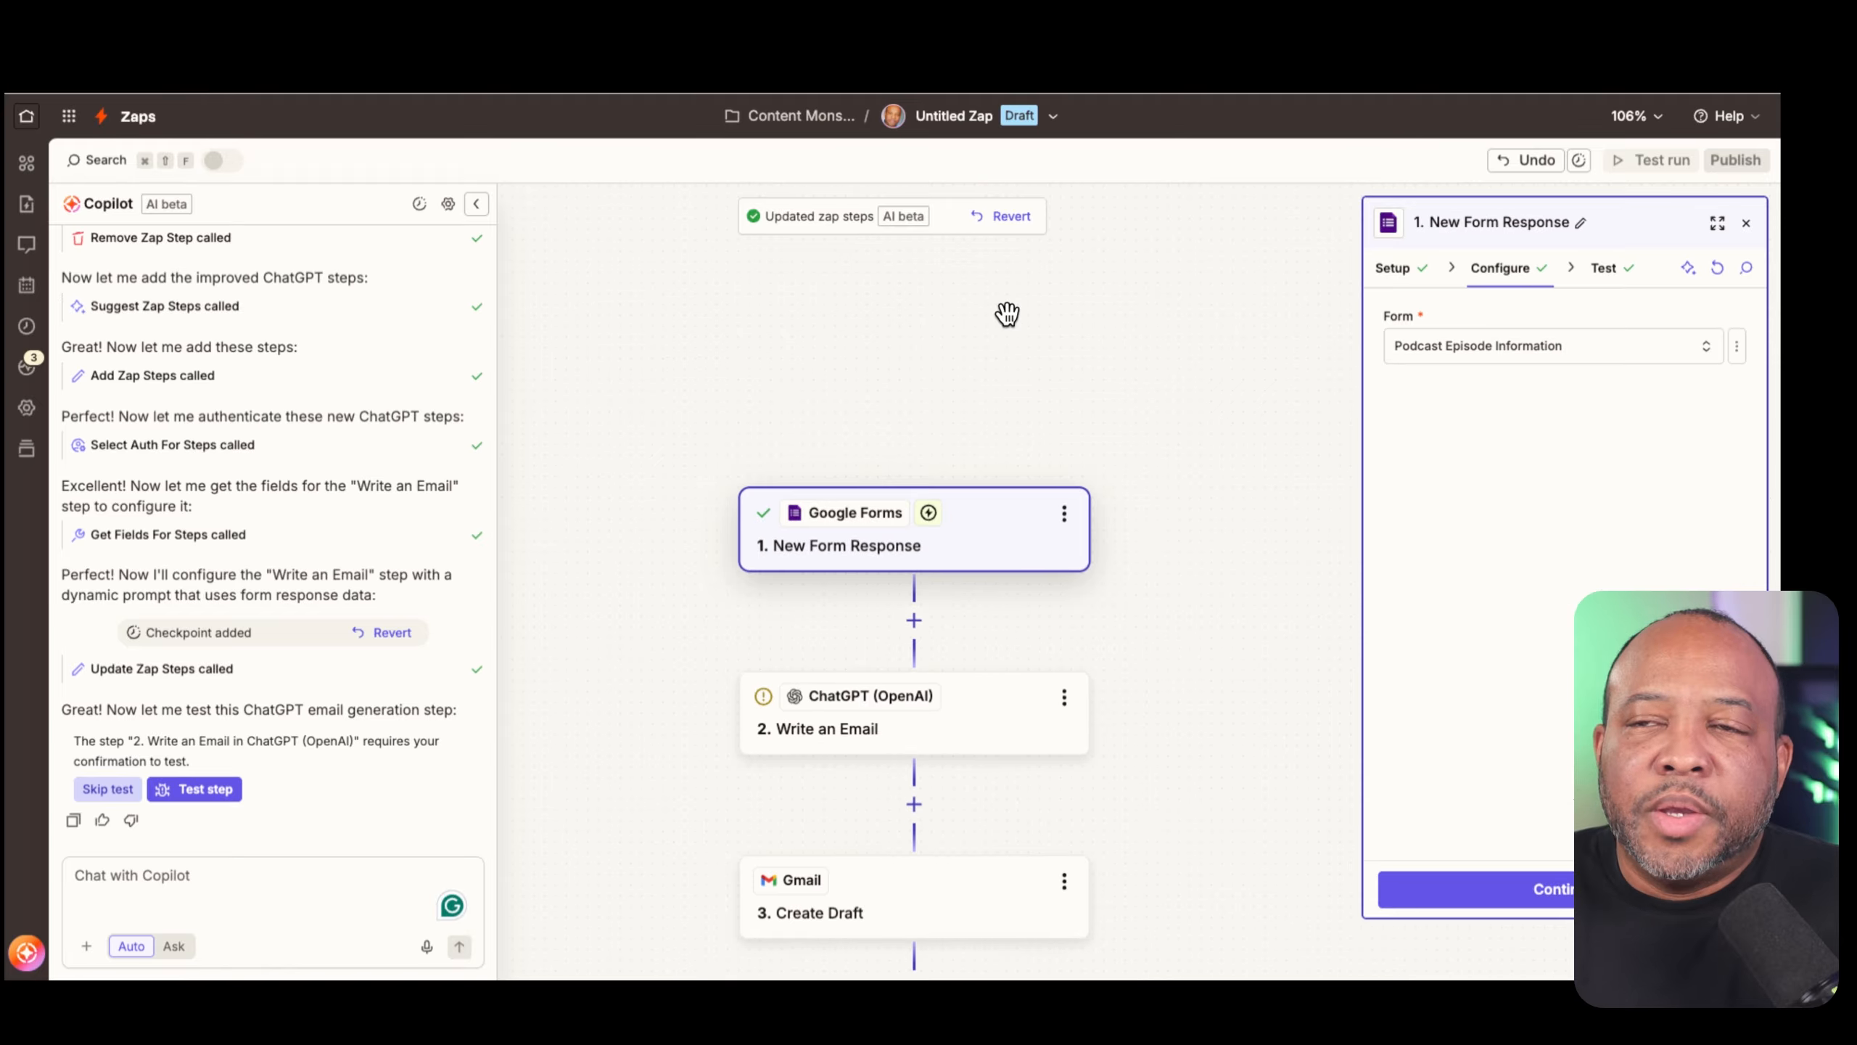
{"action": "left_click", "coordinate": [478, 205]}
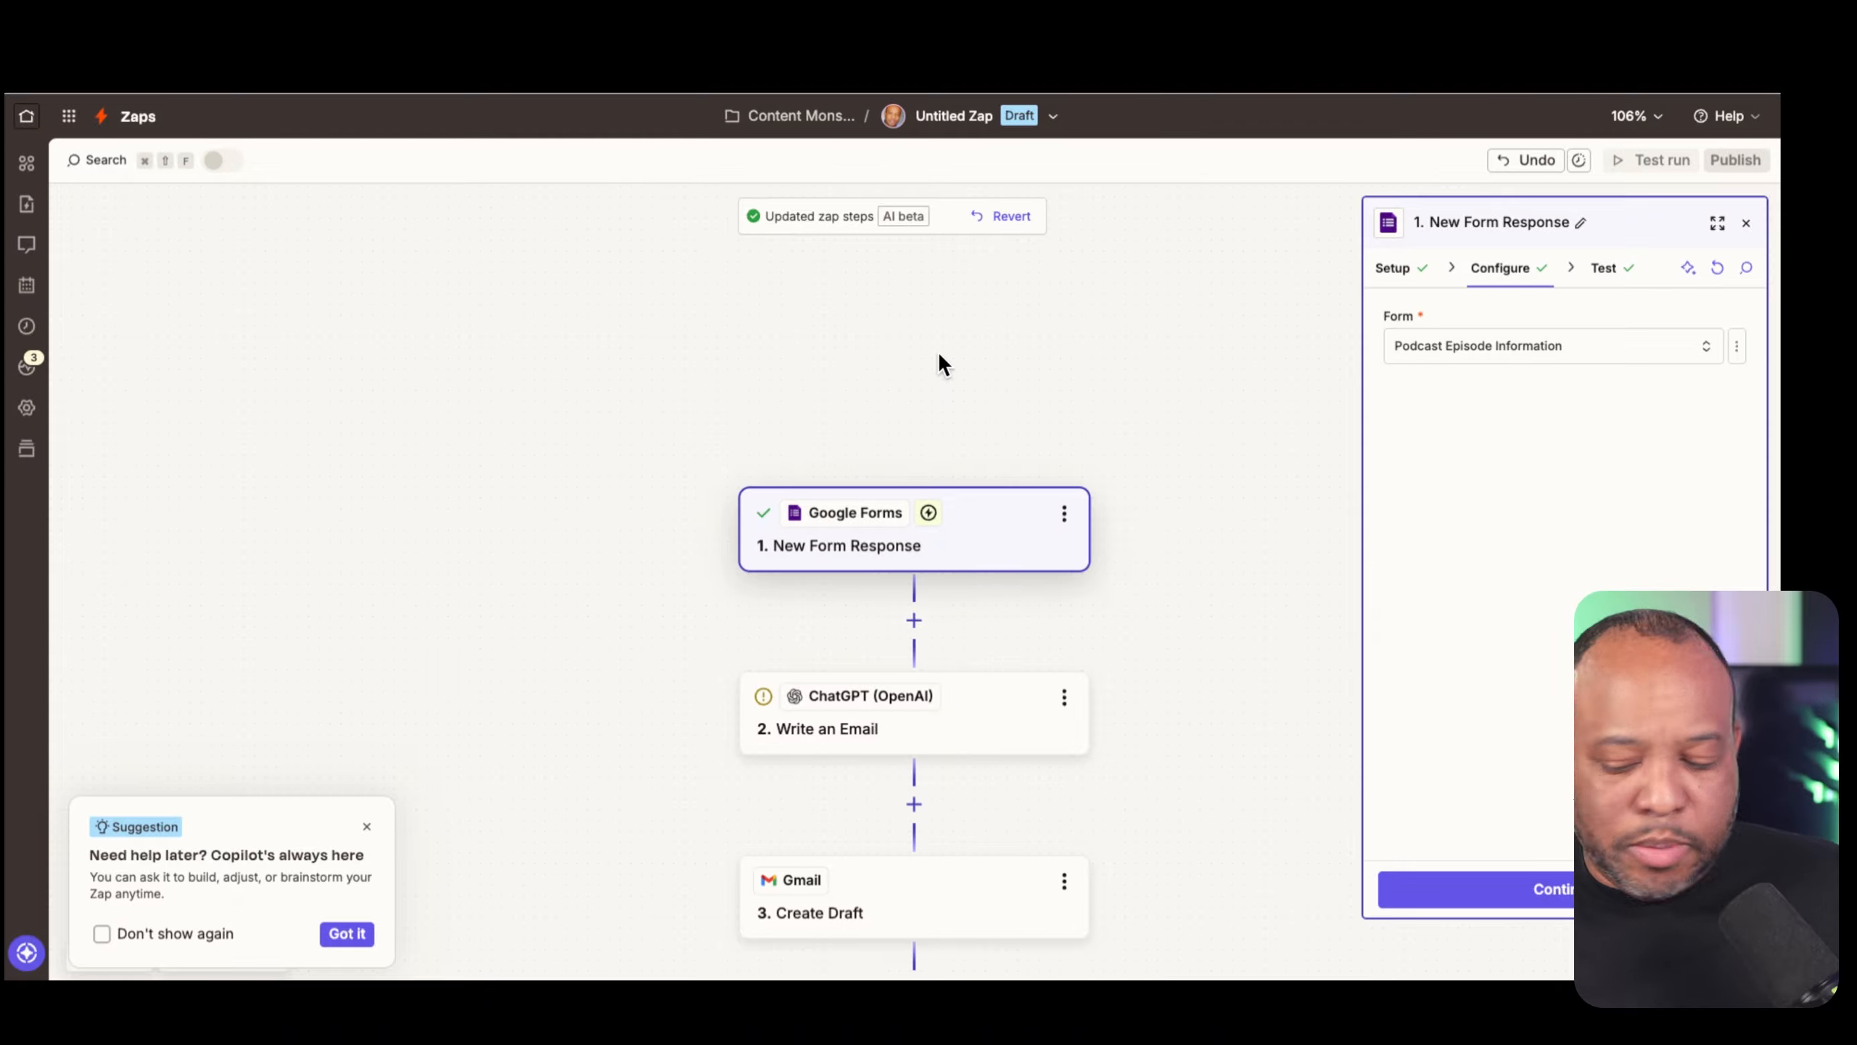
{"action": "key", "text": "super+plus"}
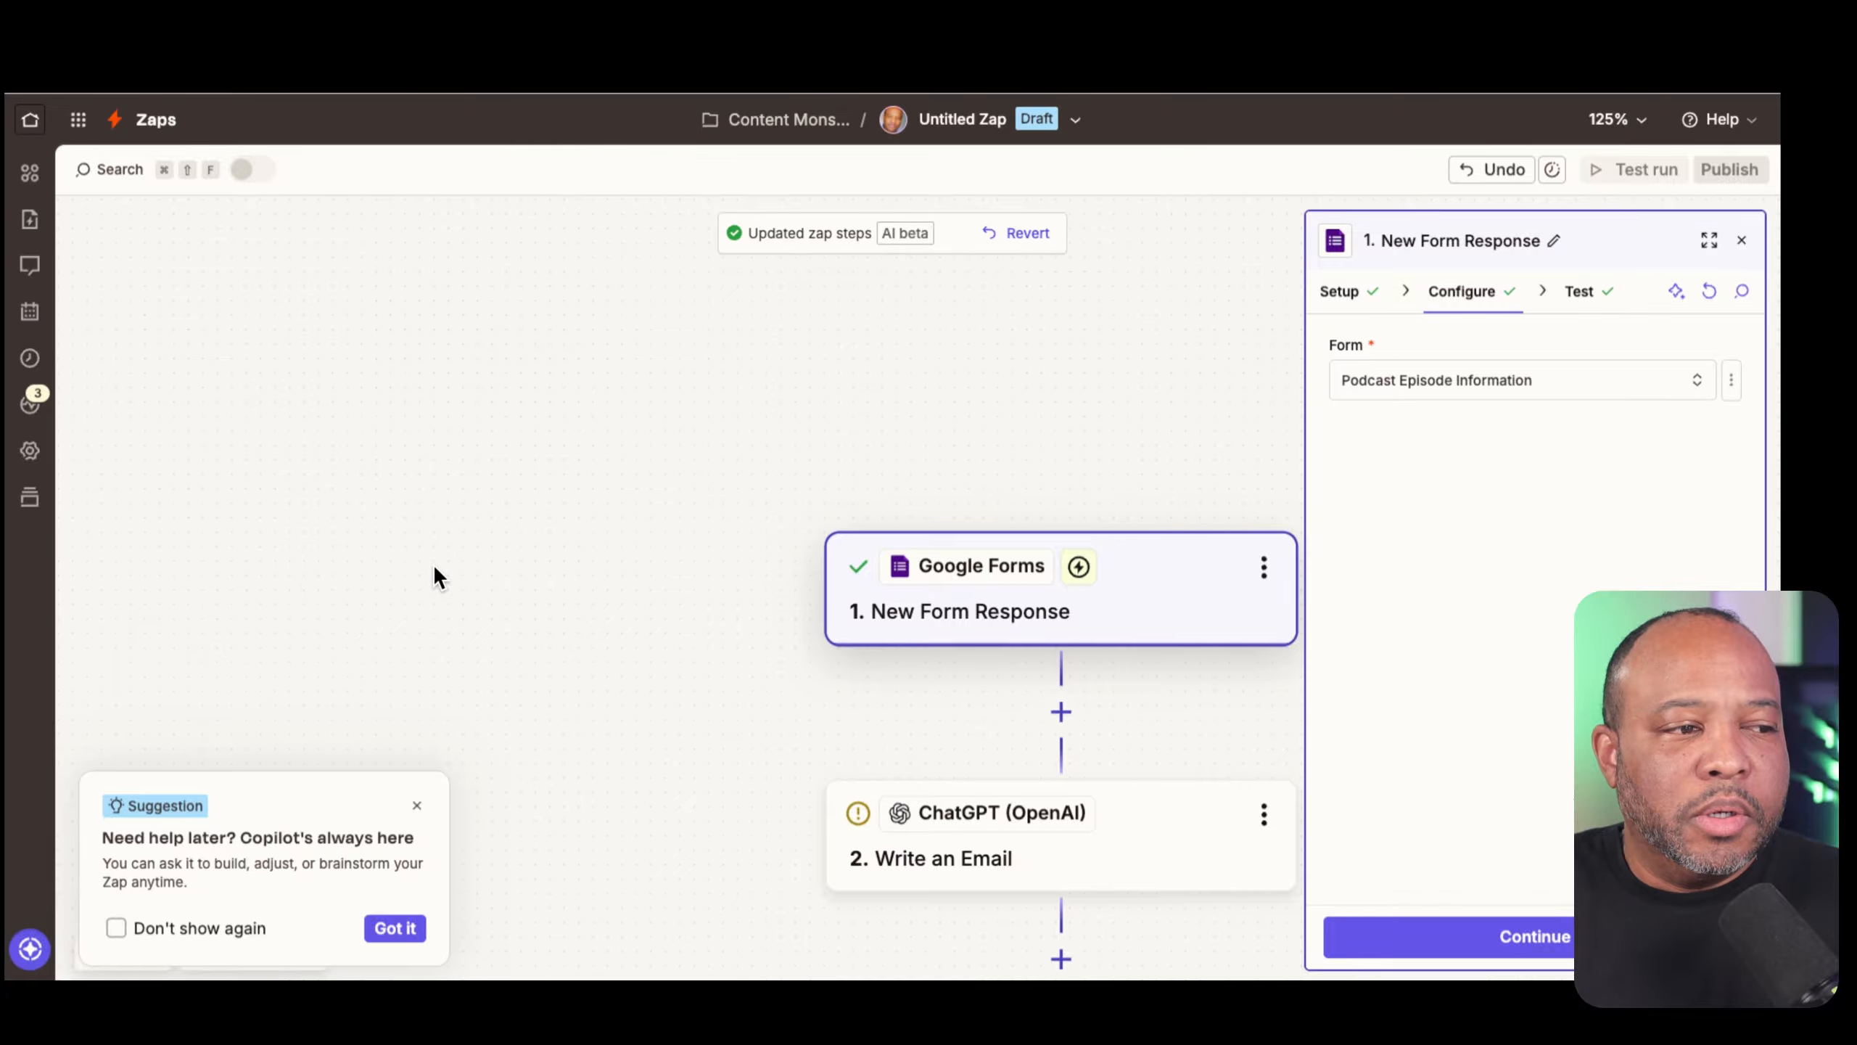
{"action": "left_click", "coordinate": [417, 806]}
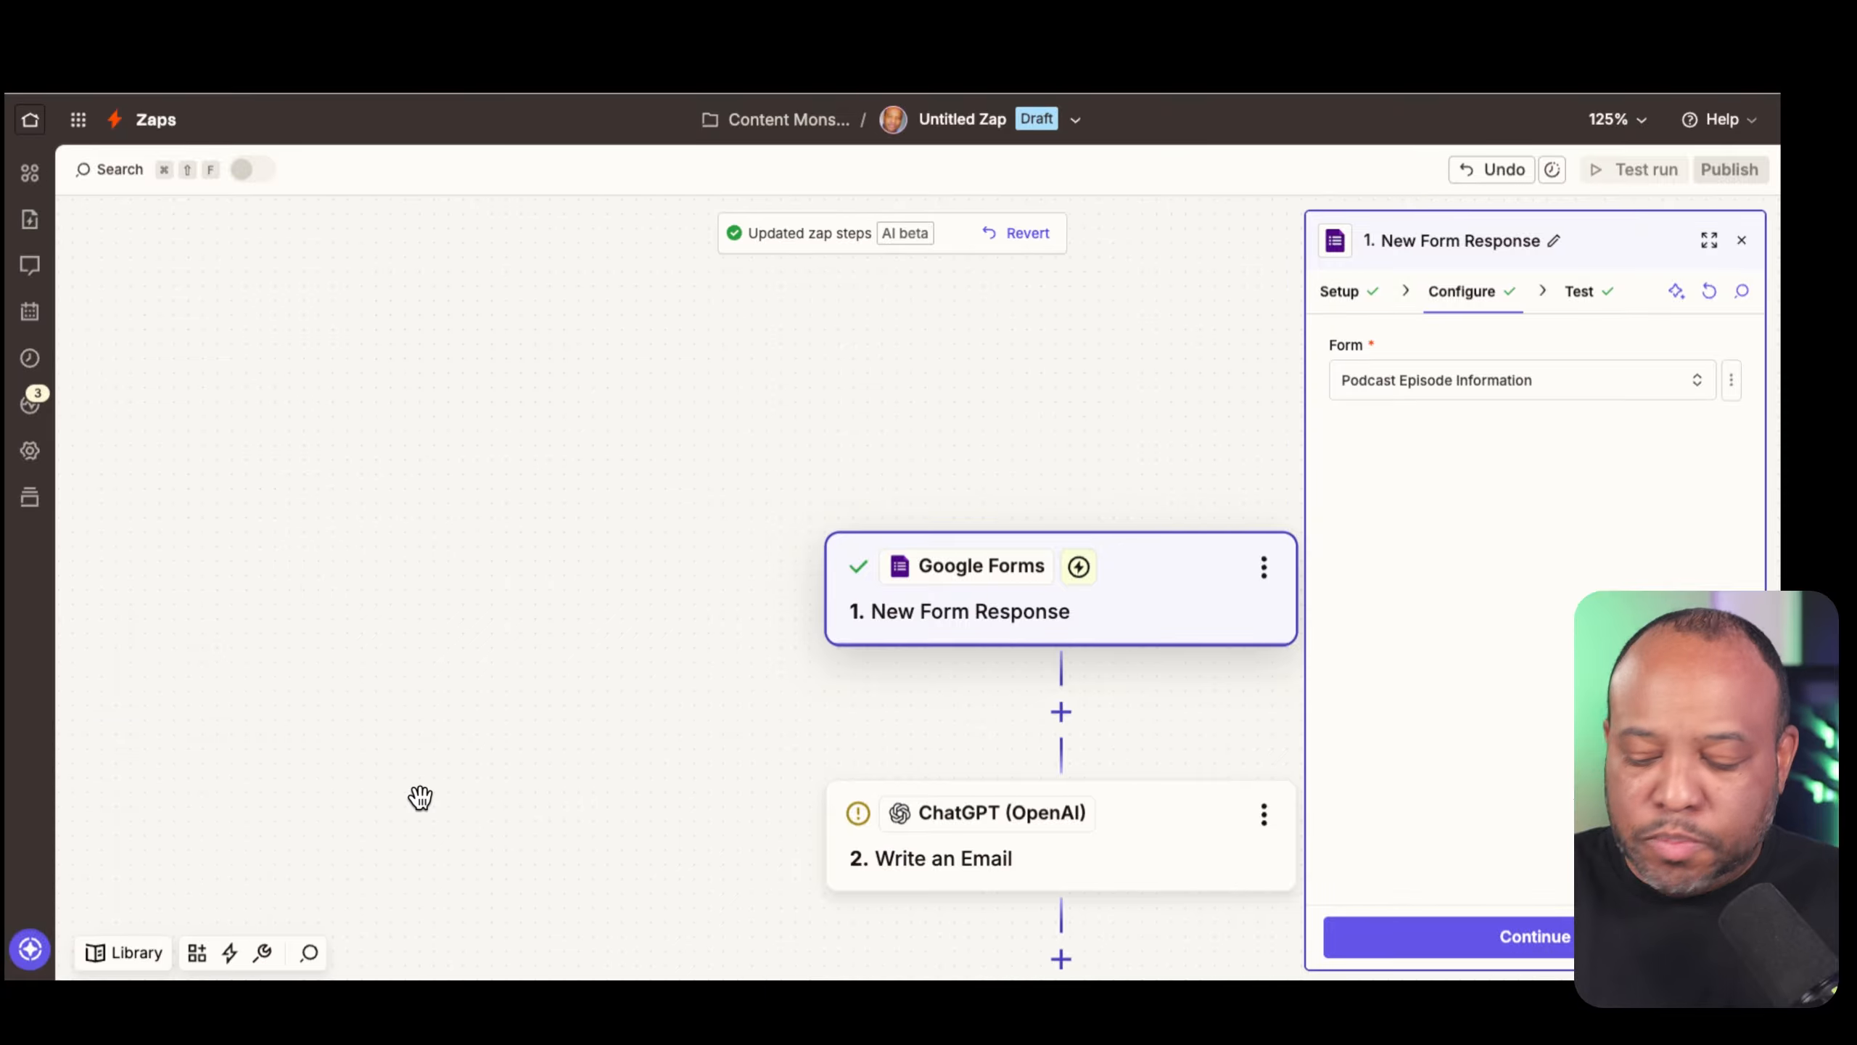
Set the New Form Response trigger's form to Project Inquiry Form
{"action": "key", "text": "super+minus"}
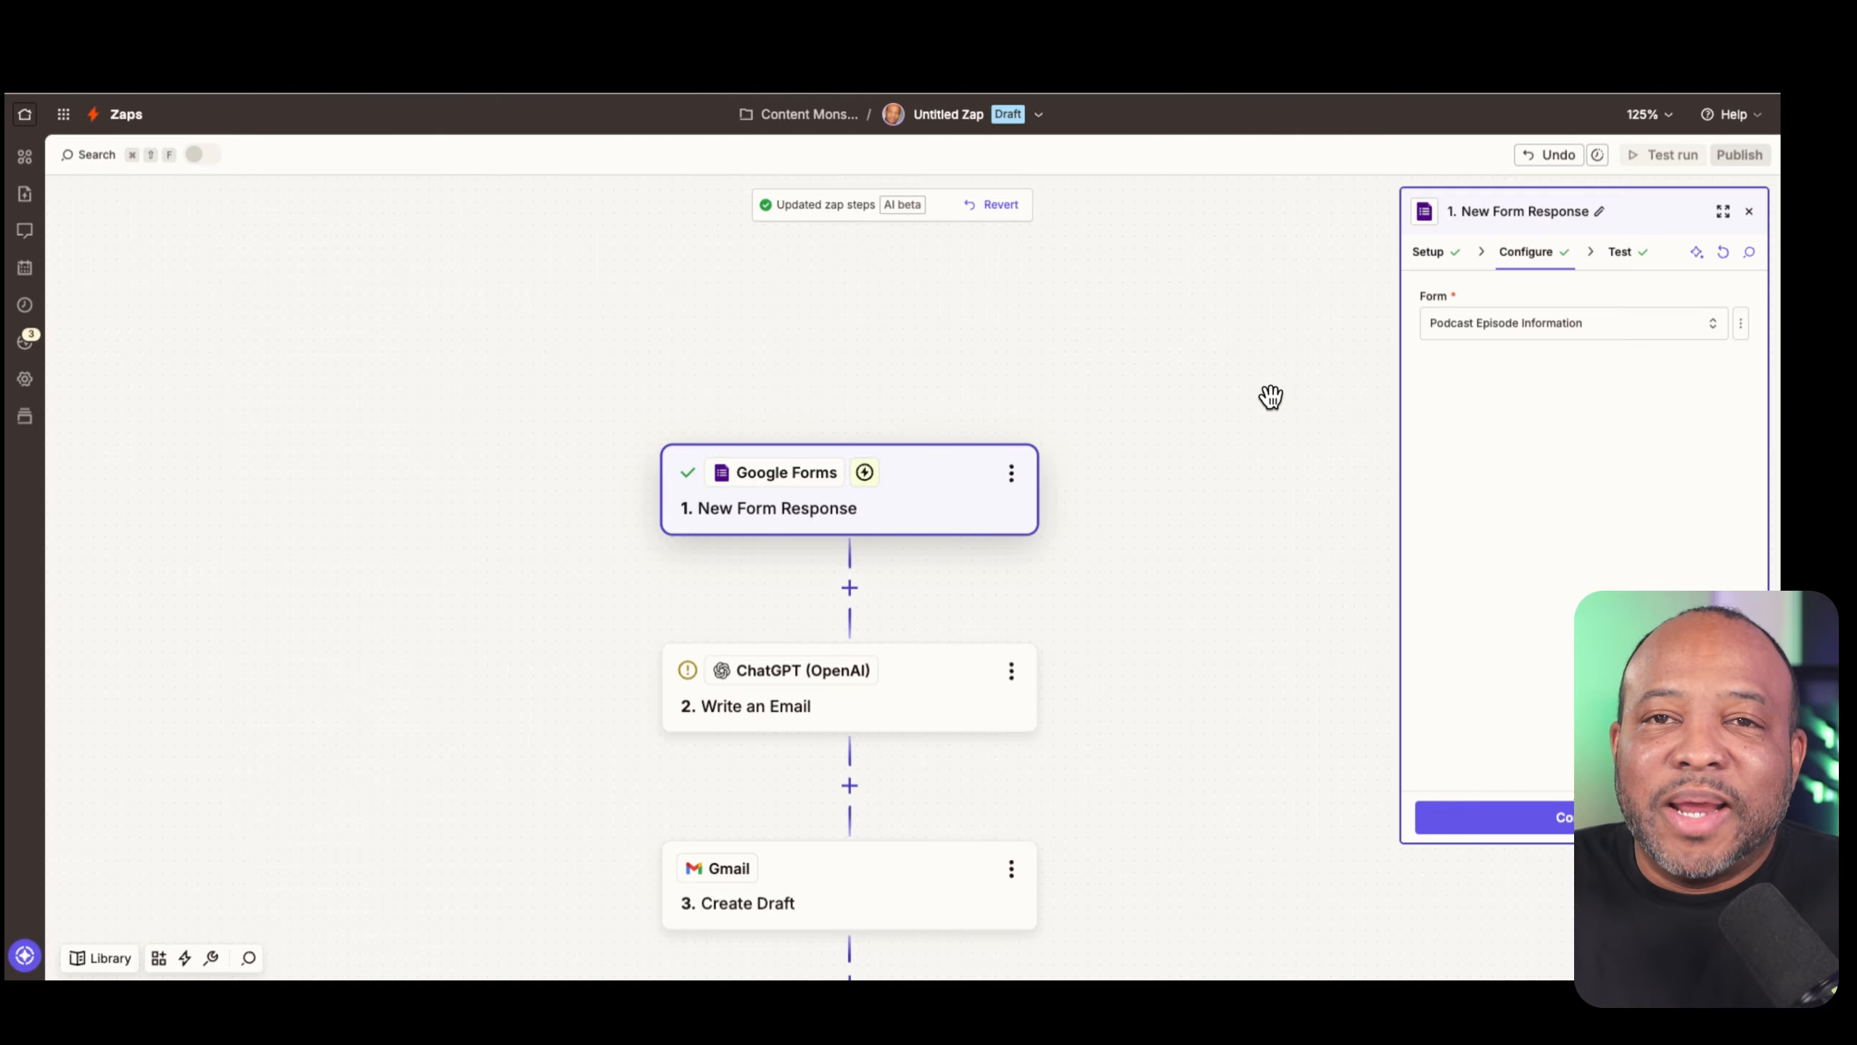
{"action": "left_click", "coordinate": [1611, 330]}
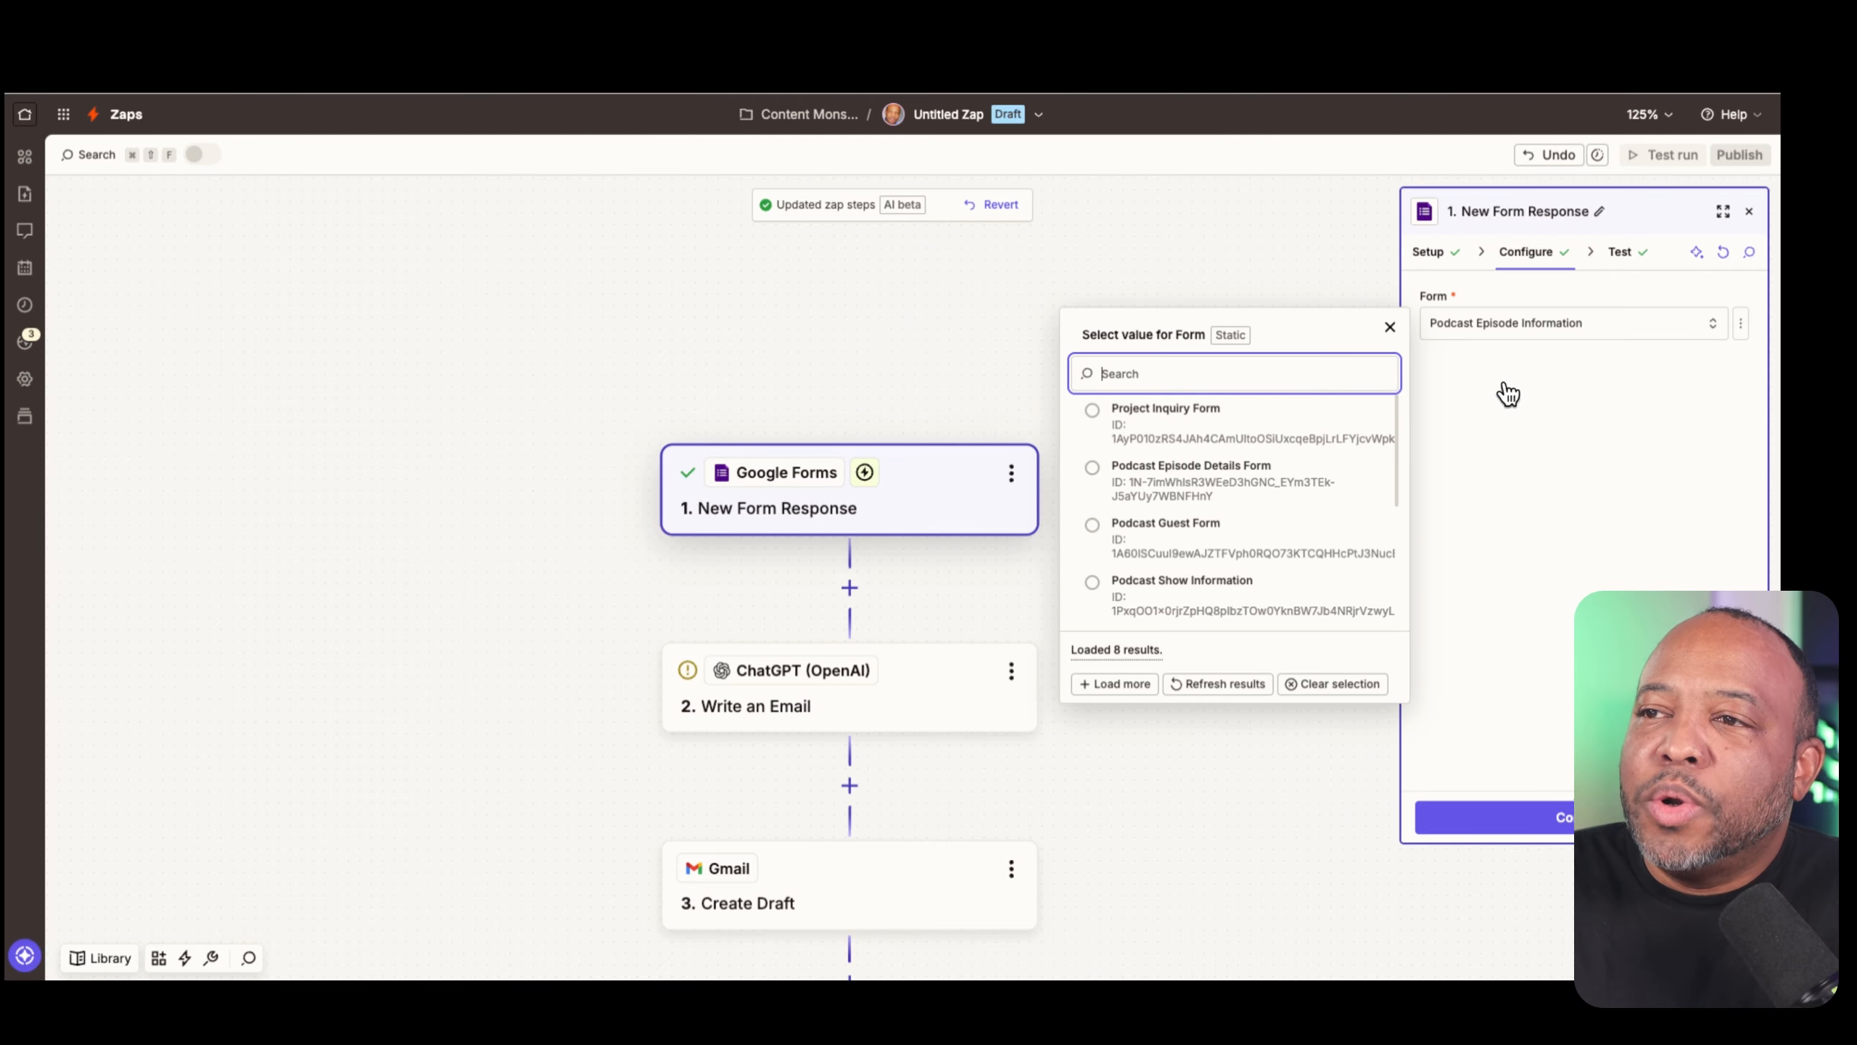
{"action": "left_click", "coordinate": [1183, 437]}
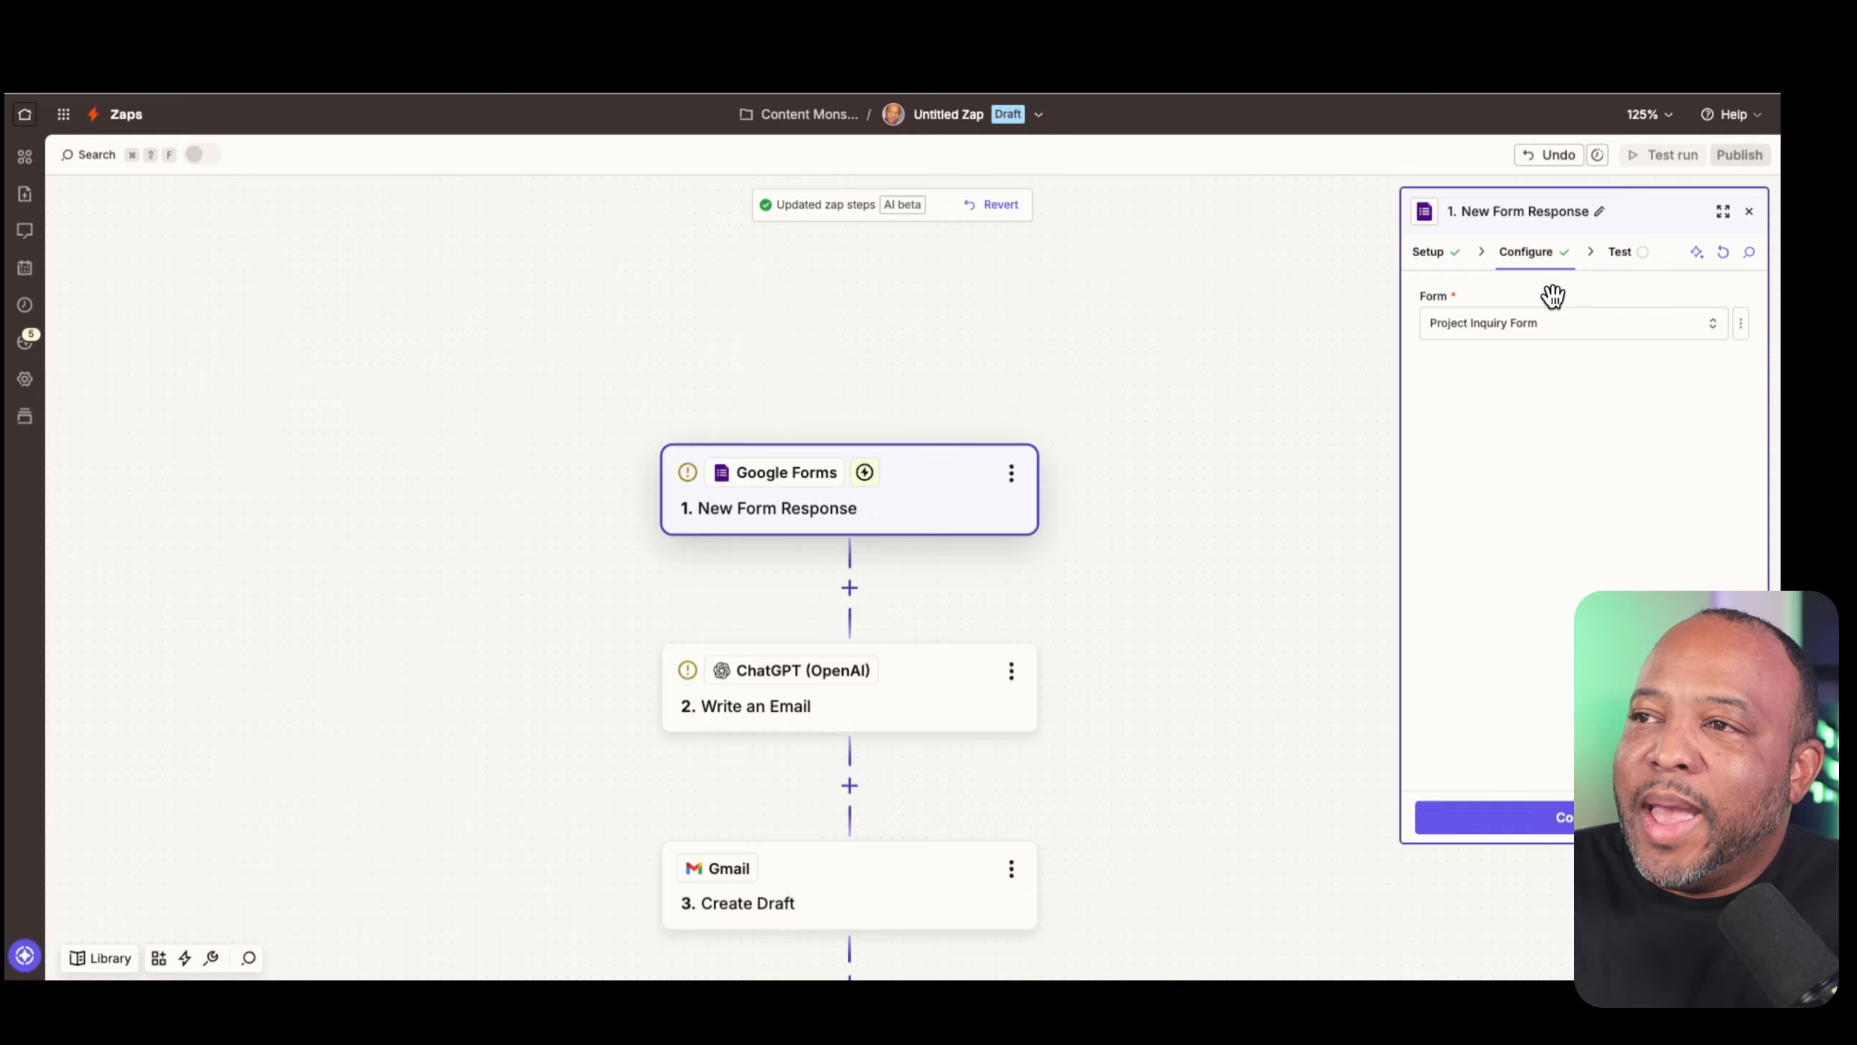
Test the Google Forms trigger, inspect the Form Response A record and continue with it
{"action": "left_click", "coordinate": [1488, 816]}
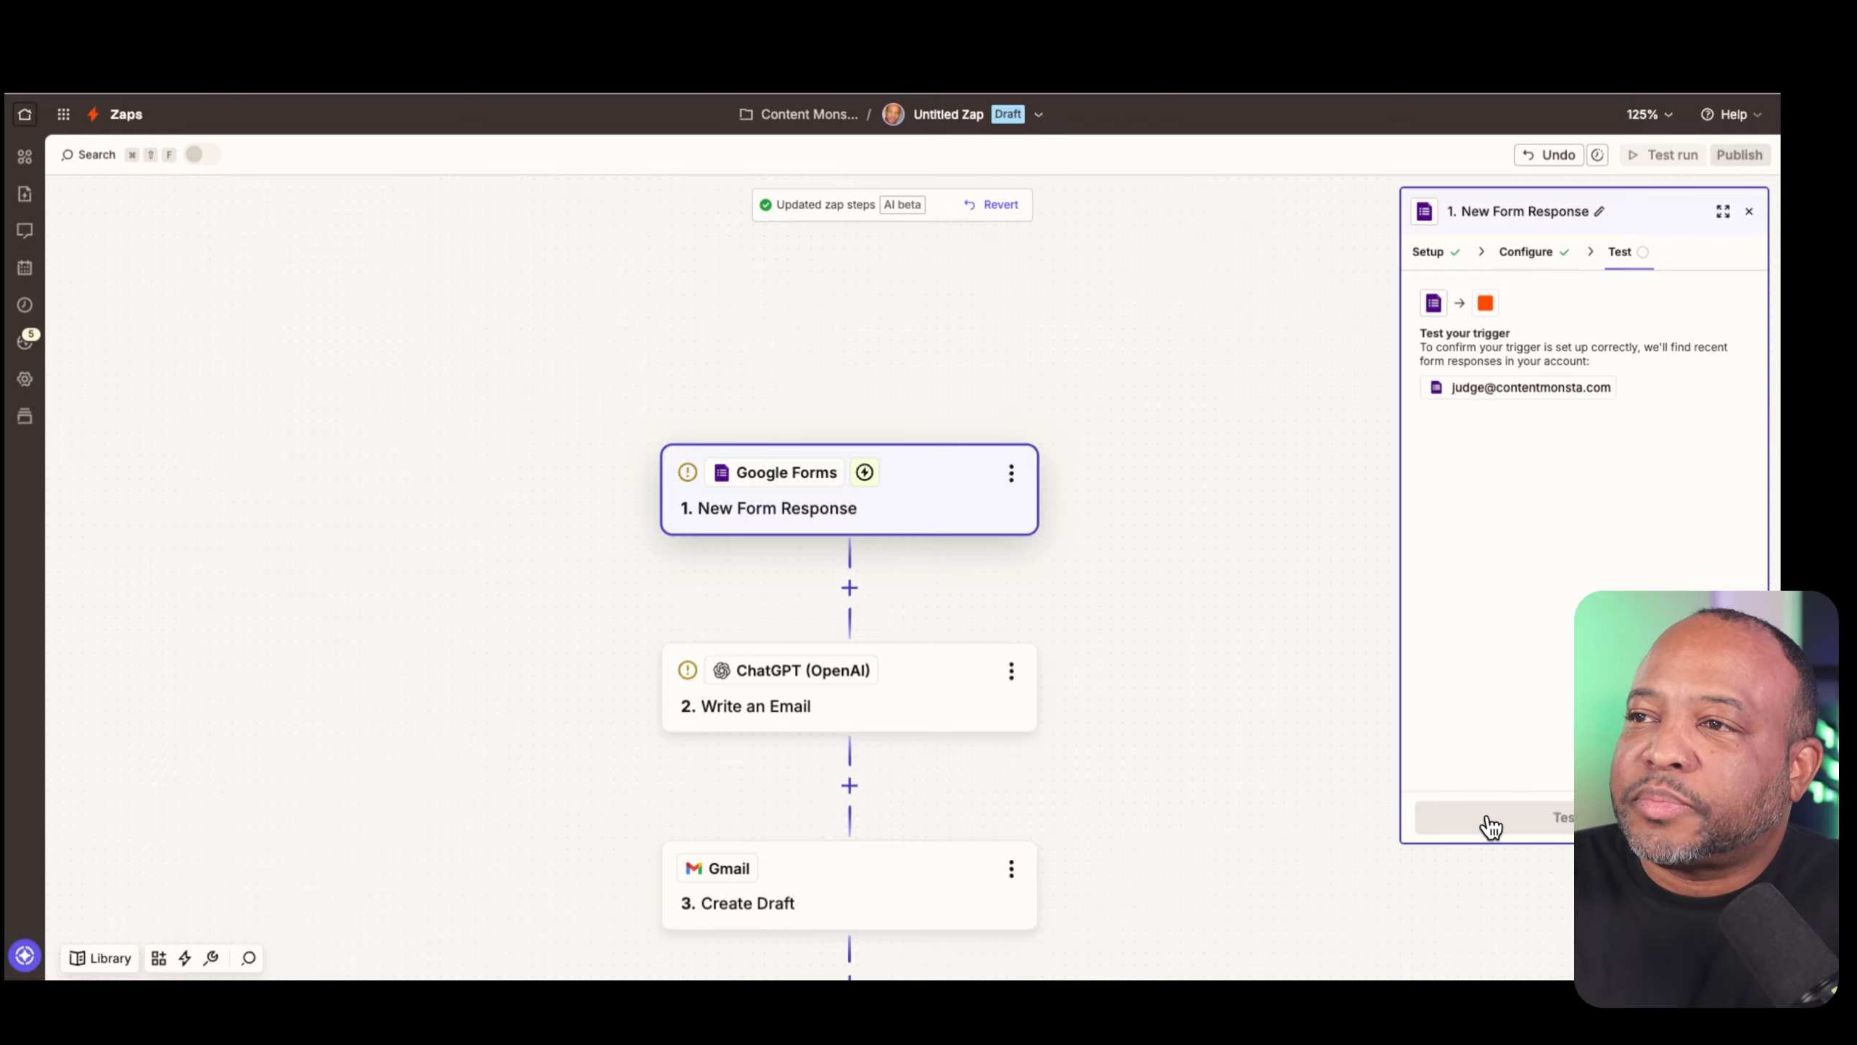
{"action": "left_click", "coordinate": [1563, 819]}
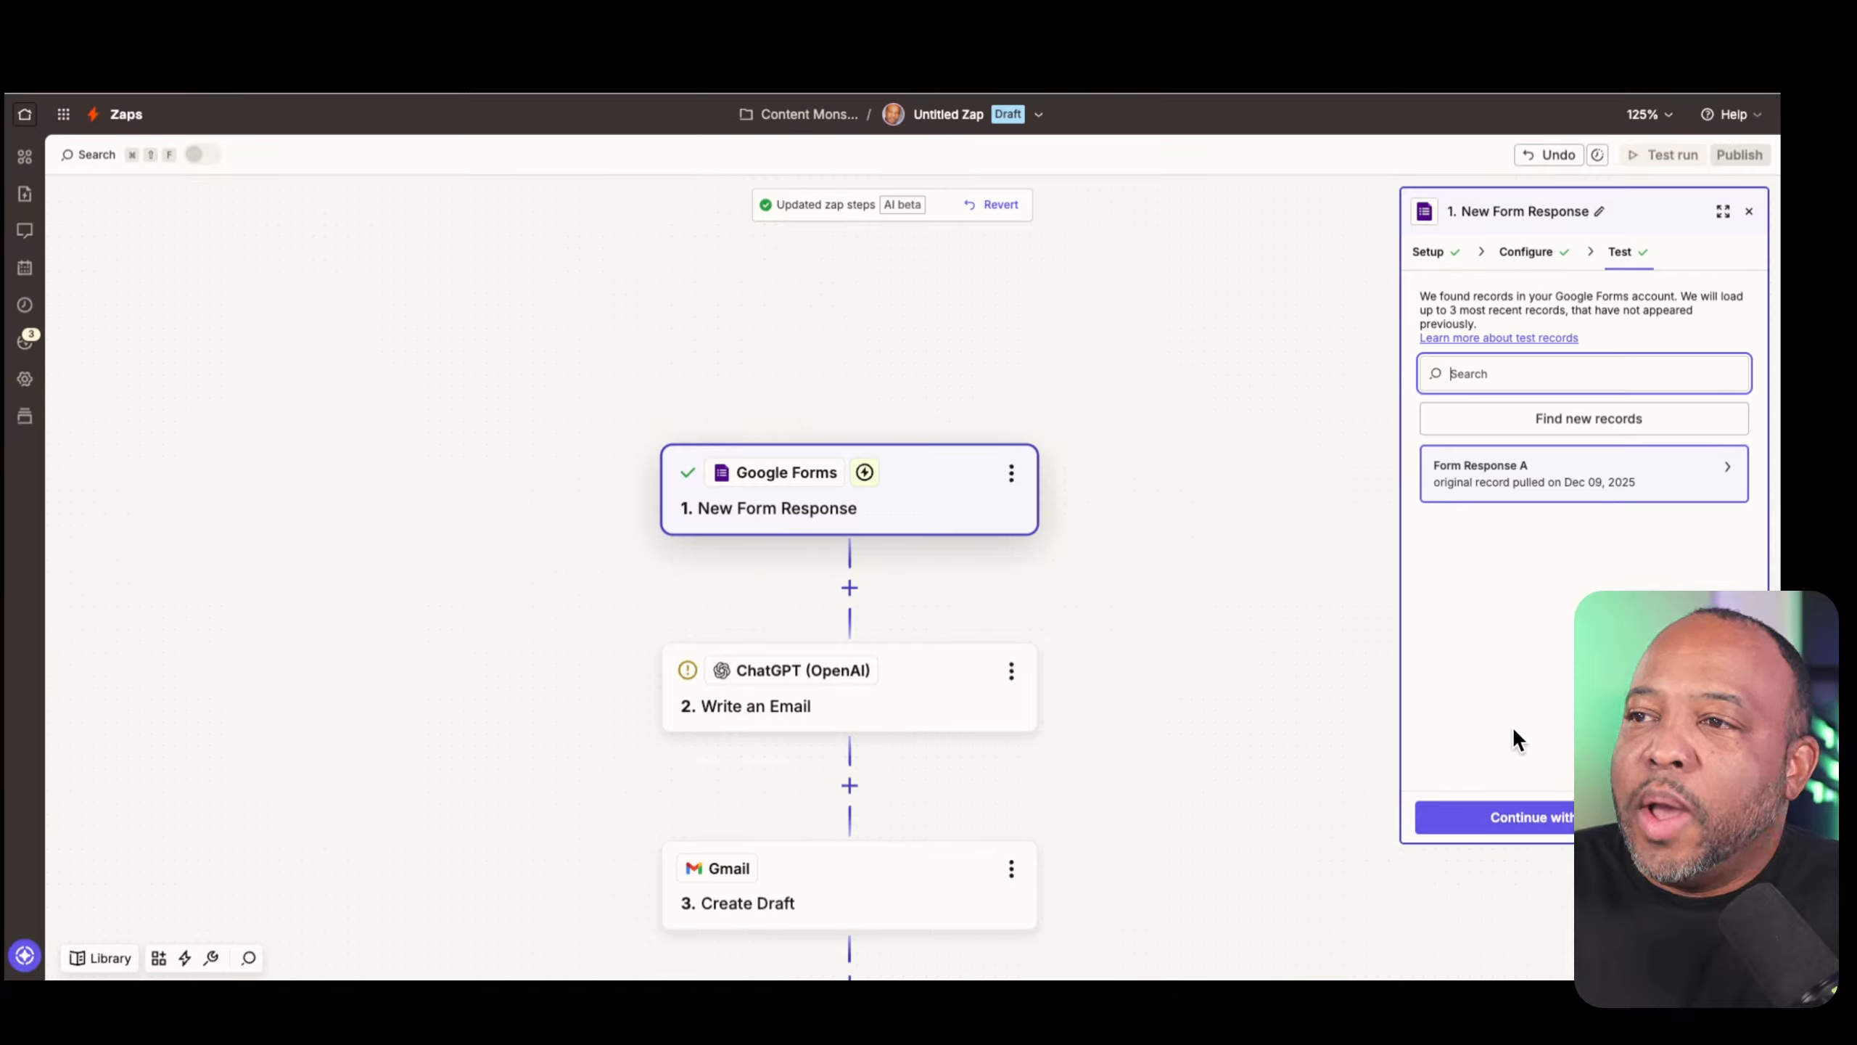
{"action": "left_click", "coordinate": [1596, 483]}
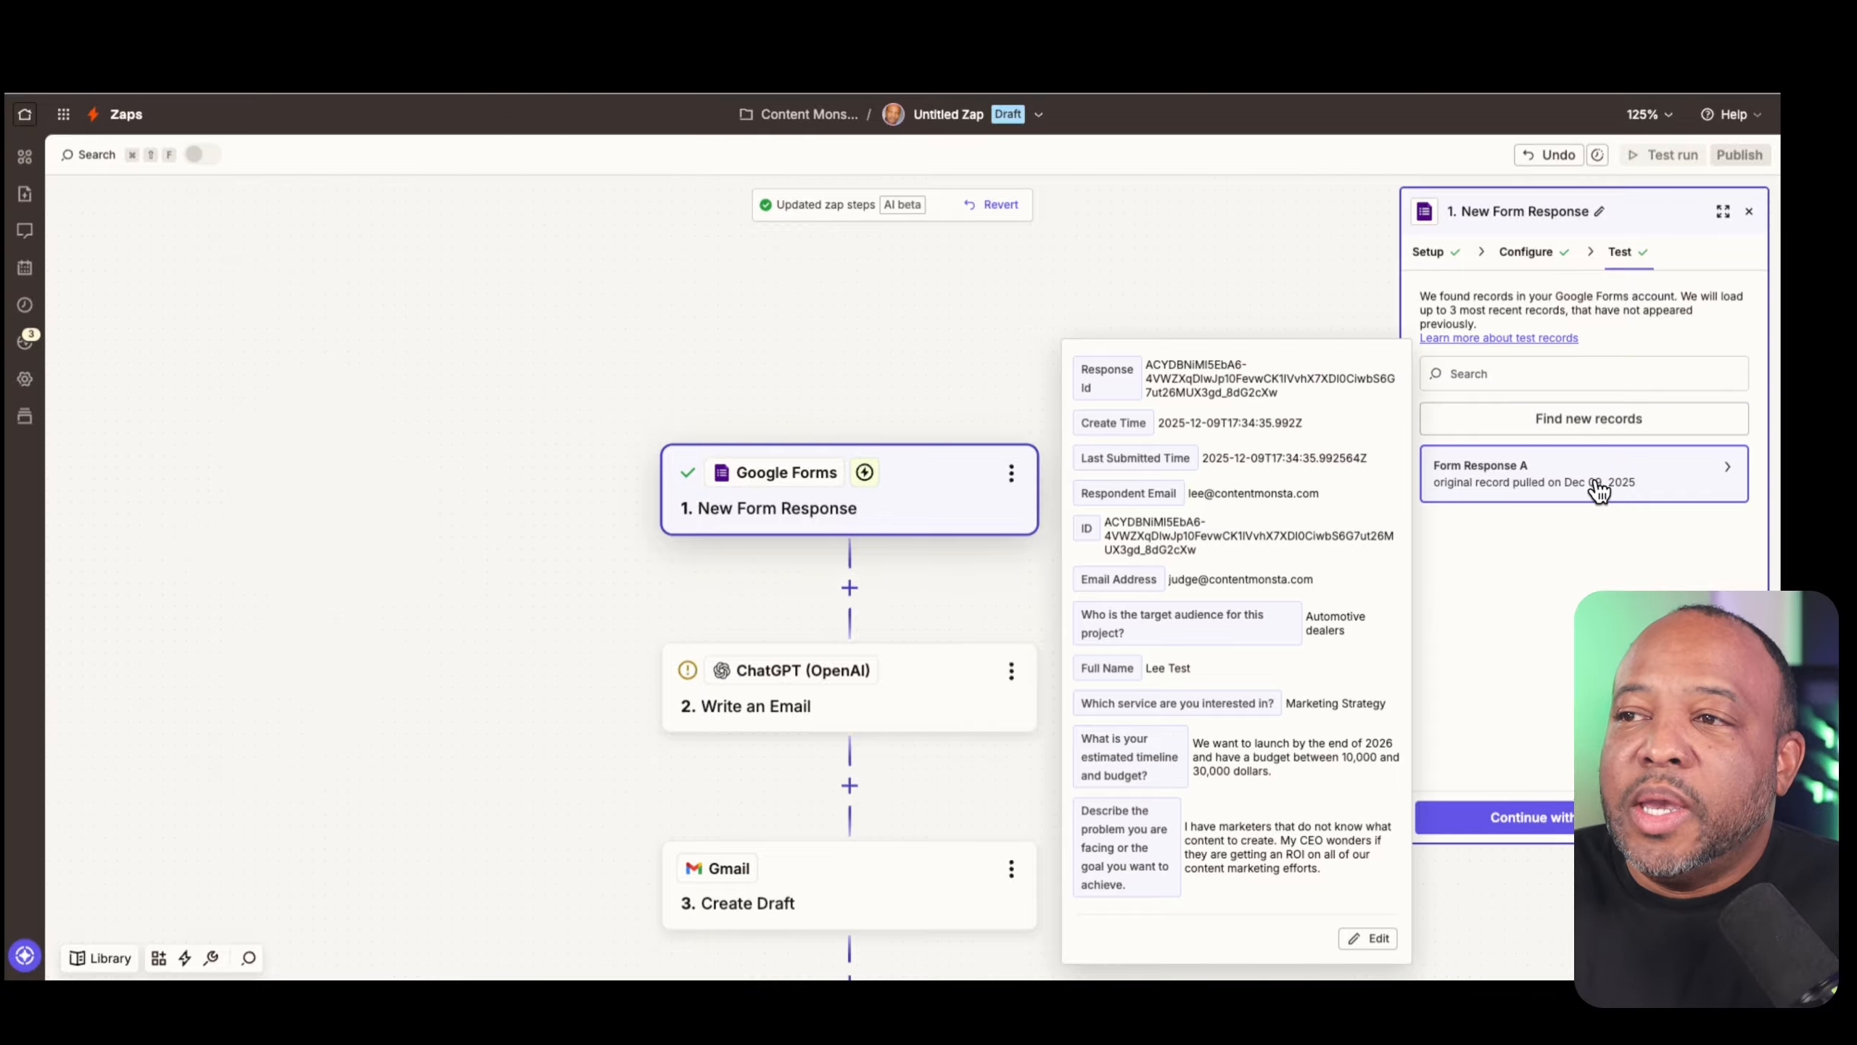
{"action": "left_click", "coordinate": [1542, 818]}
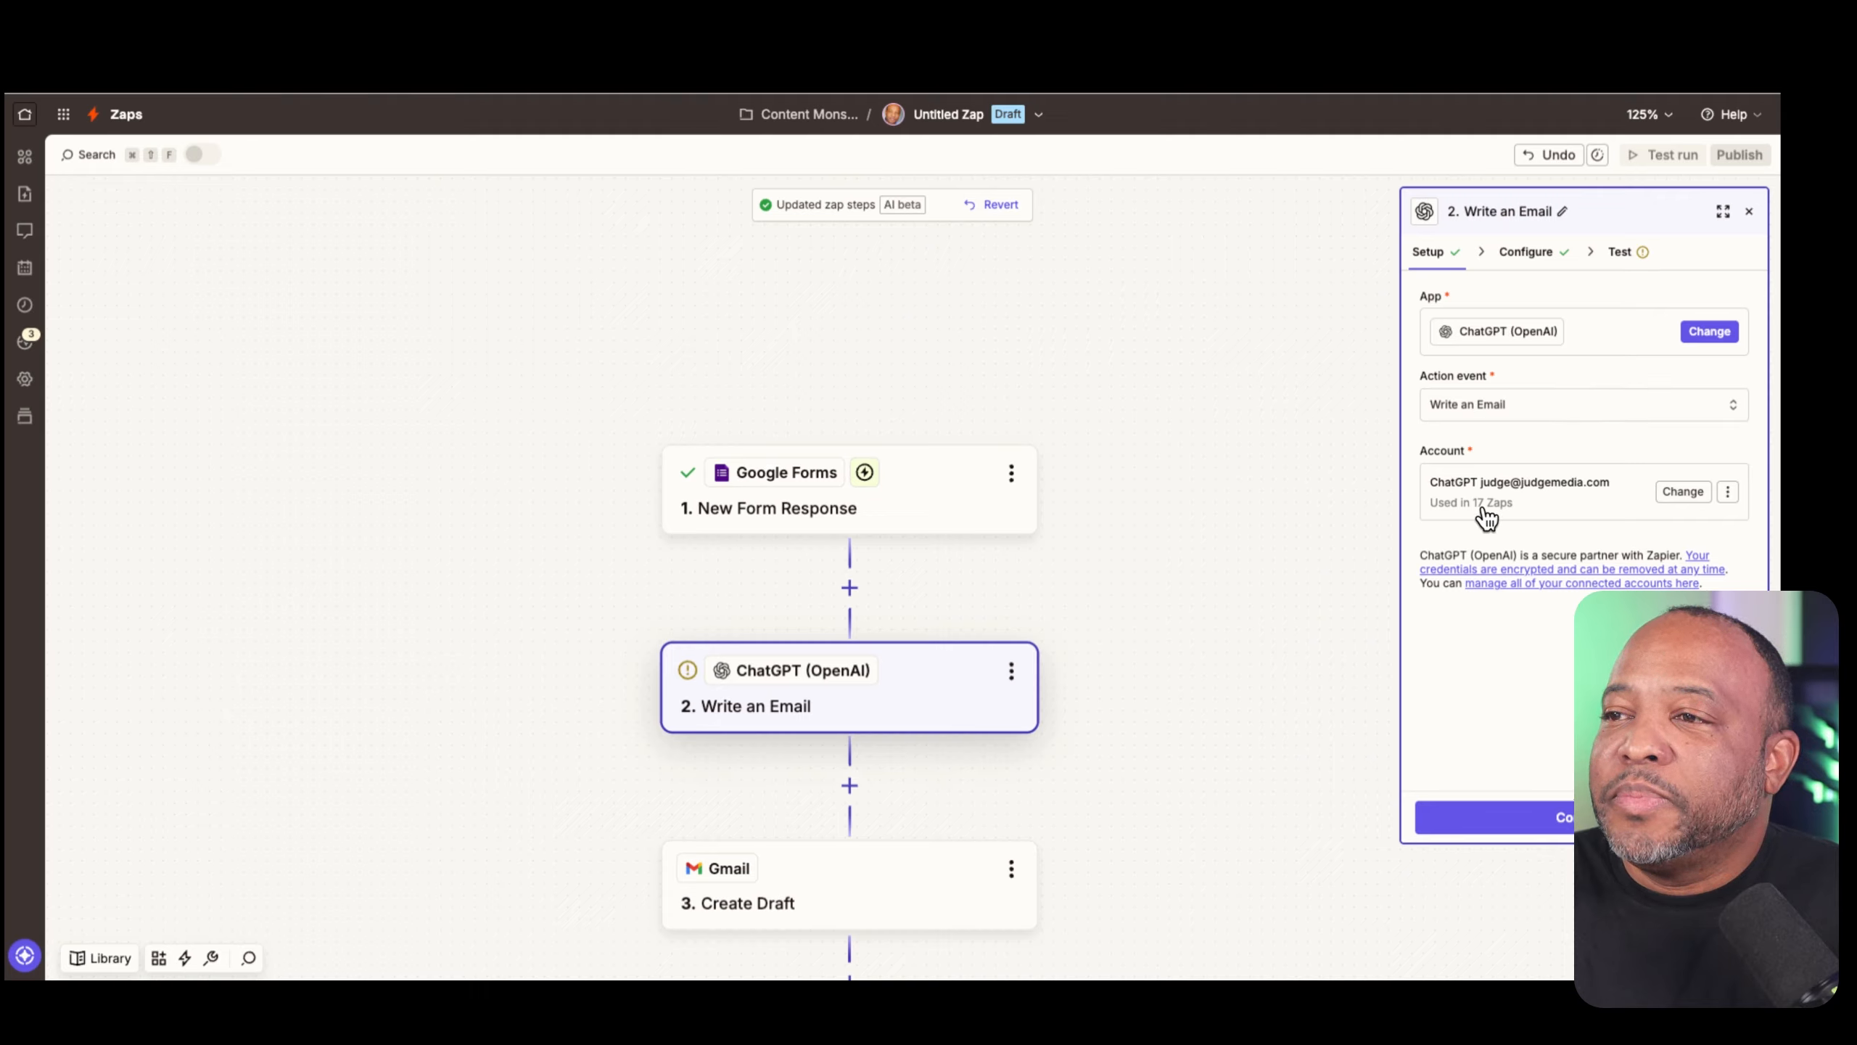
Expand the Write an Email configuration and set From Name to the sender's first name followed by "at Content Monsta"
{"action": "left_click", "coordinate": [1539, 264]}
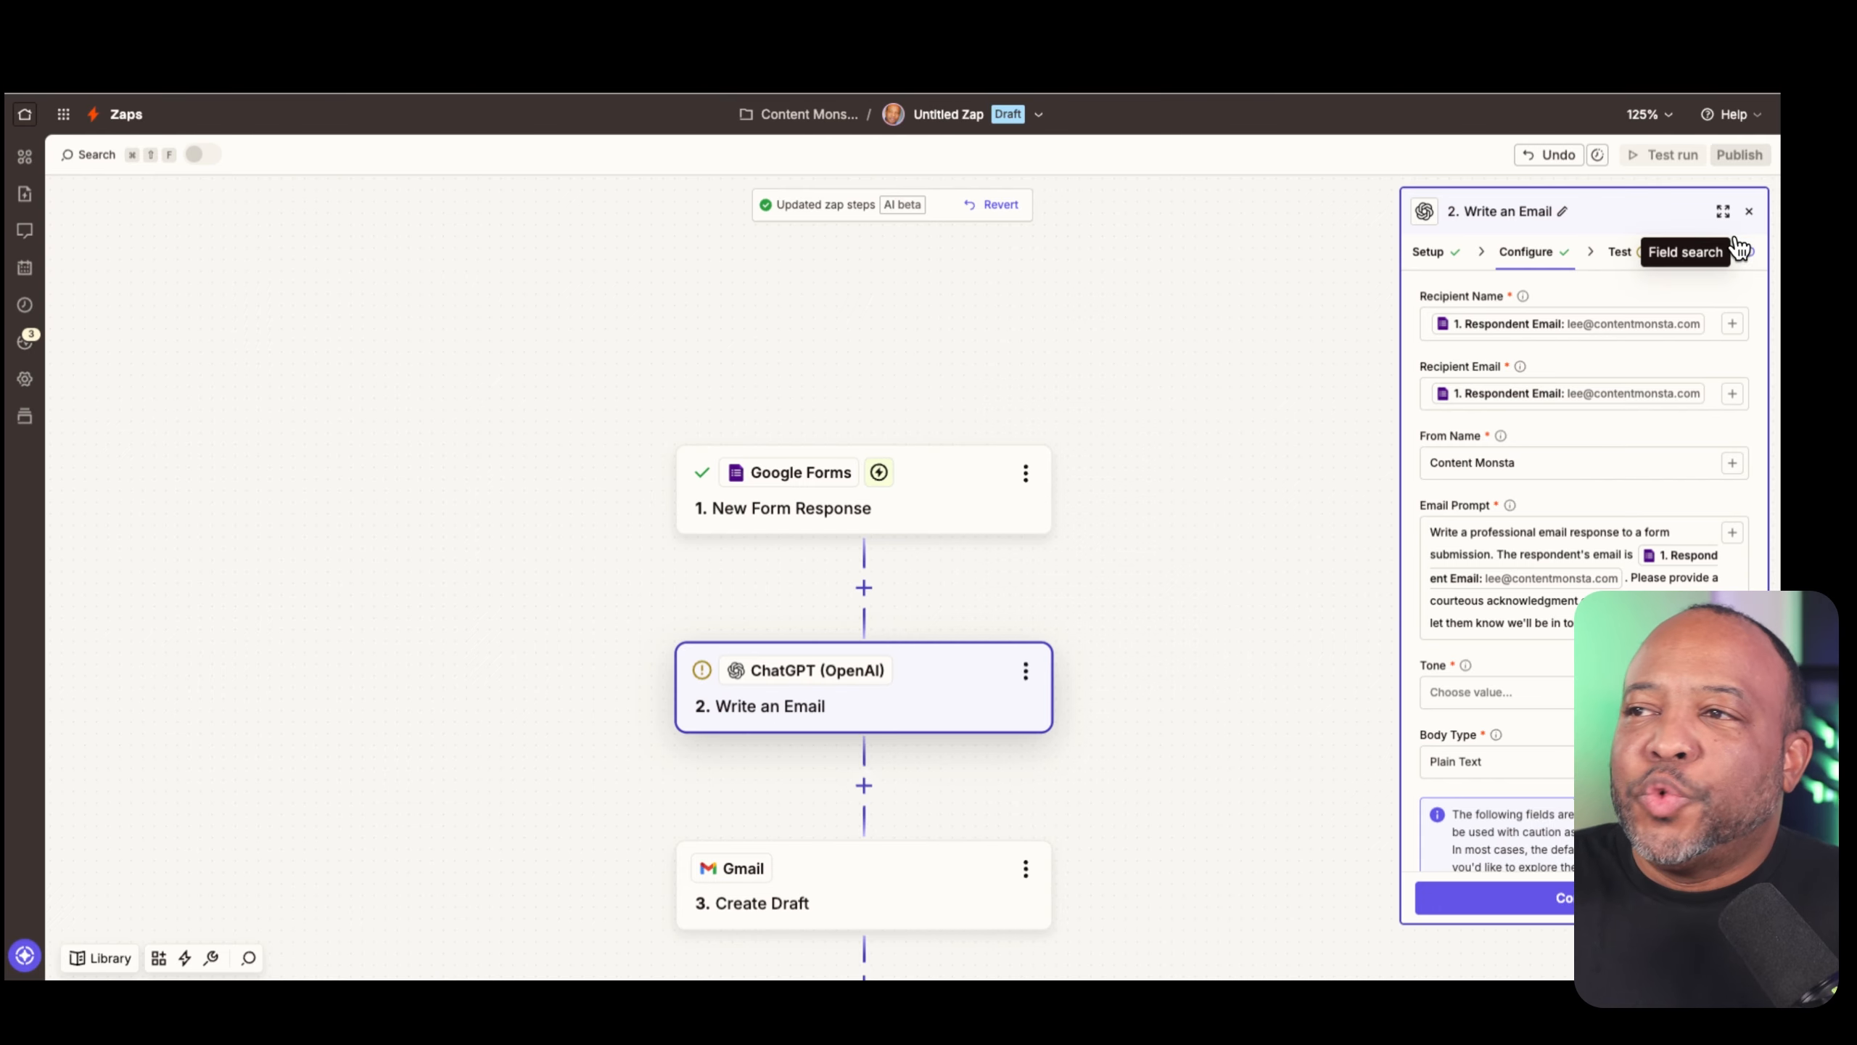
{"action": "left_click", "coordinate": [1723, 211]}
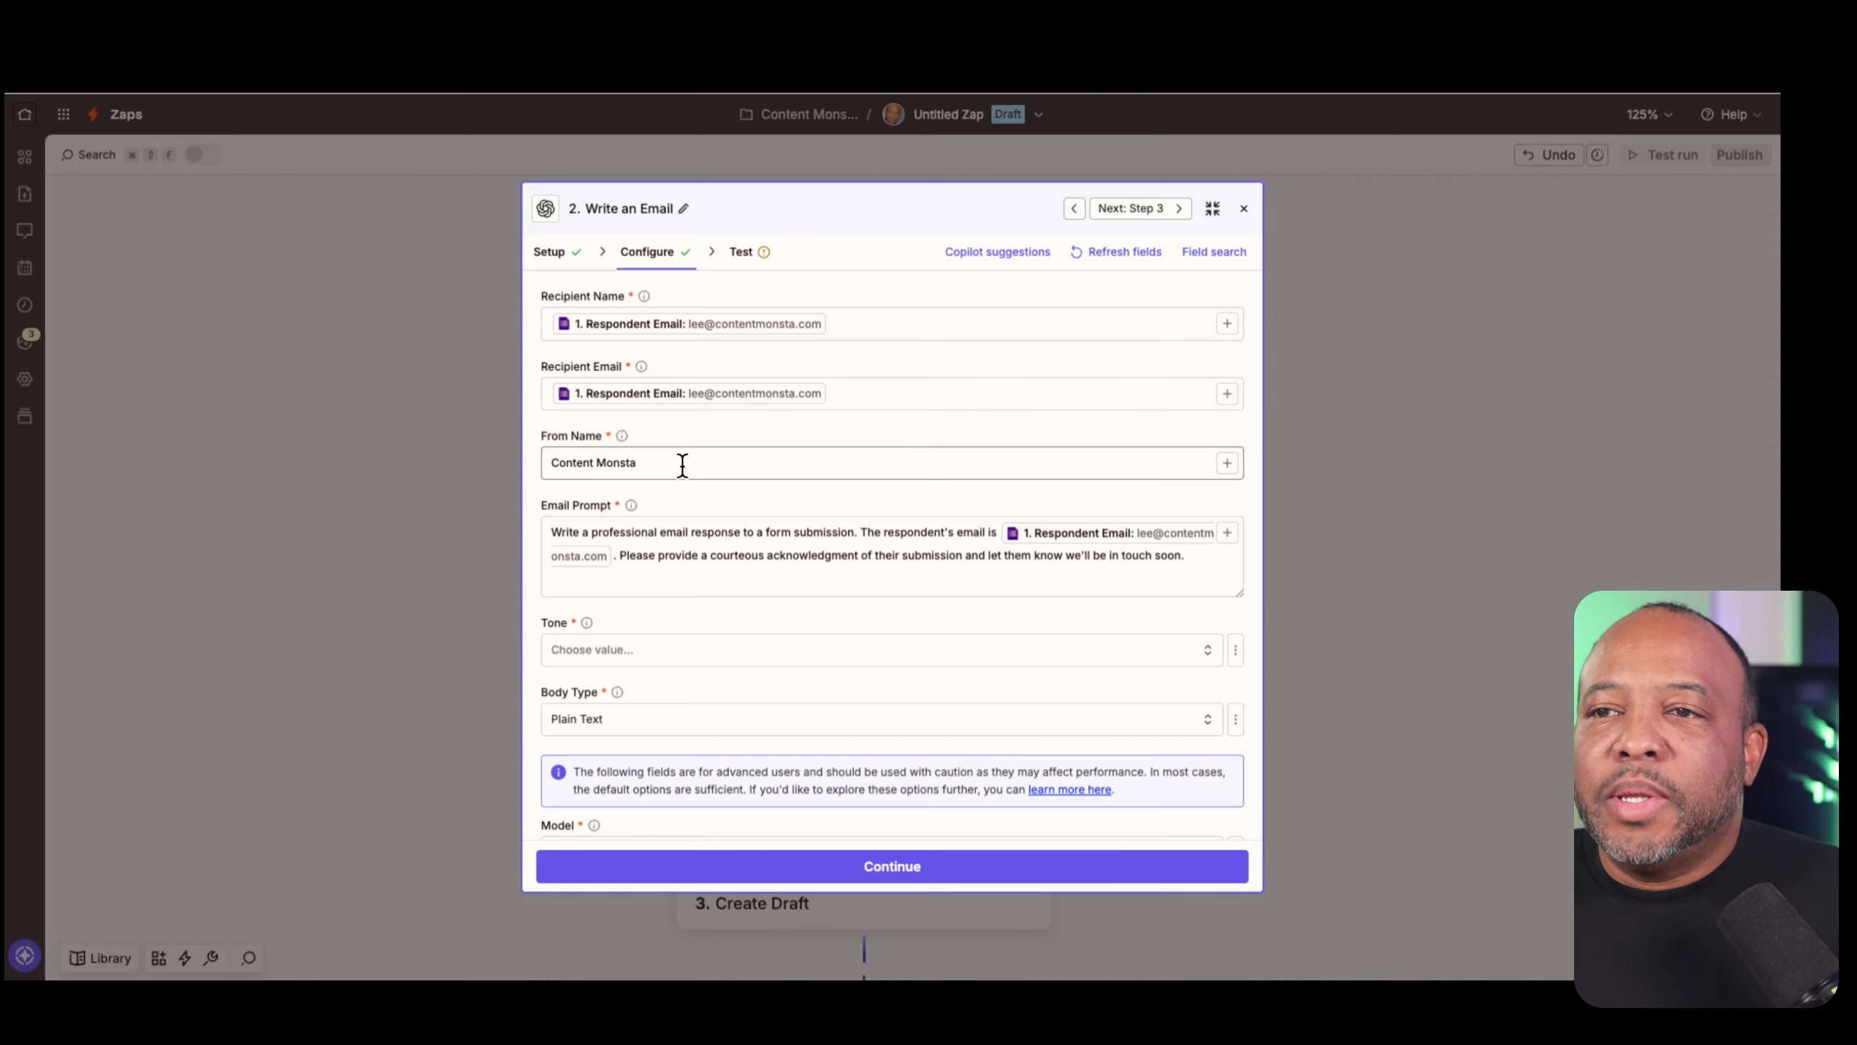
{"action": "left_click_drag", "start_coordinate": [682, 465], "coordinate": [479, 460]}
{"action": "type", "text": "Lee at"}
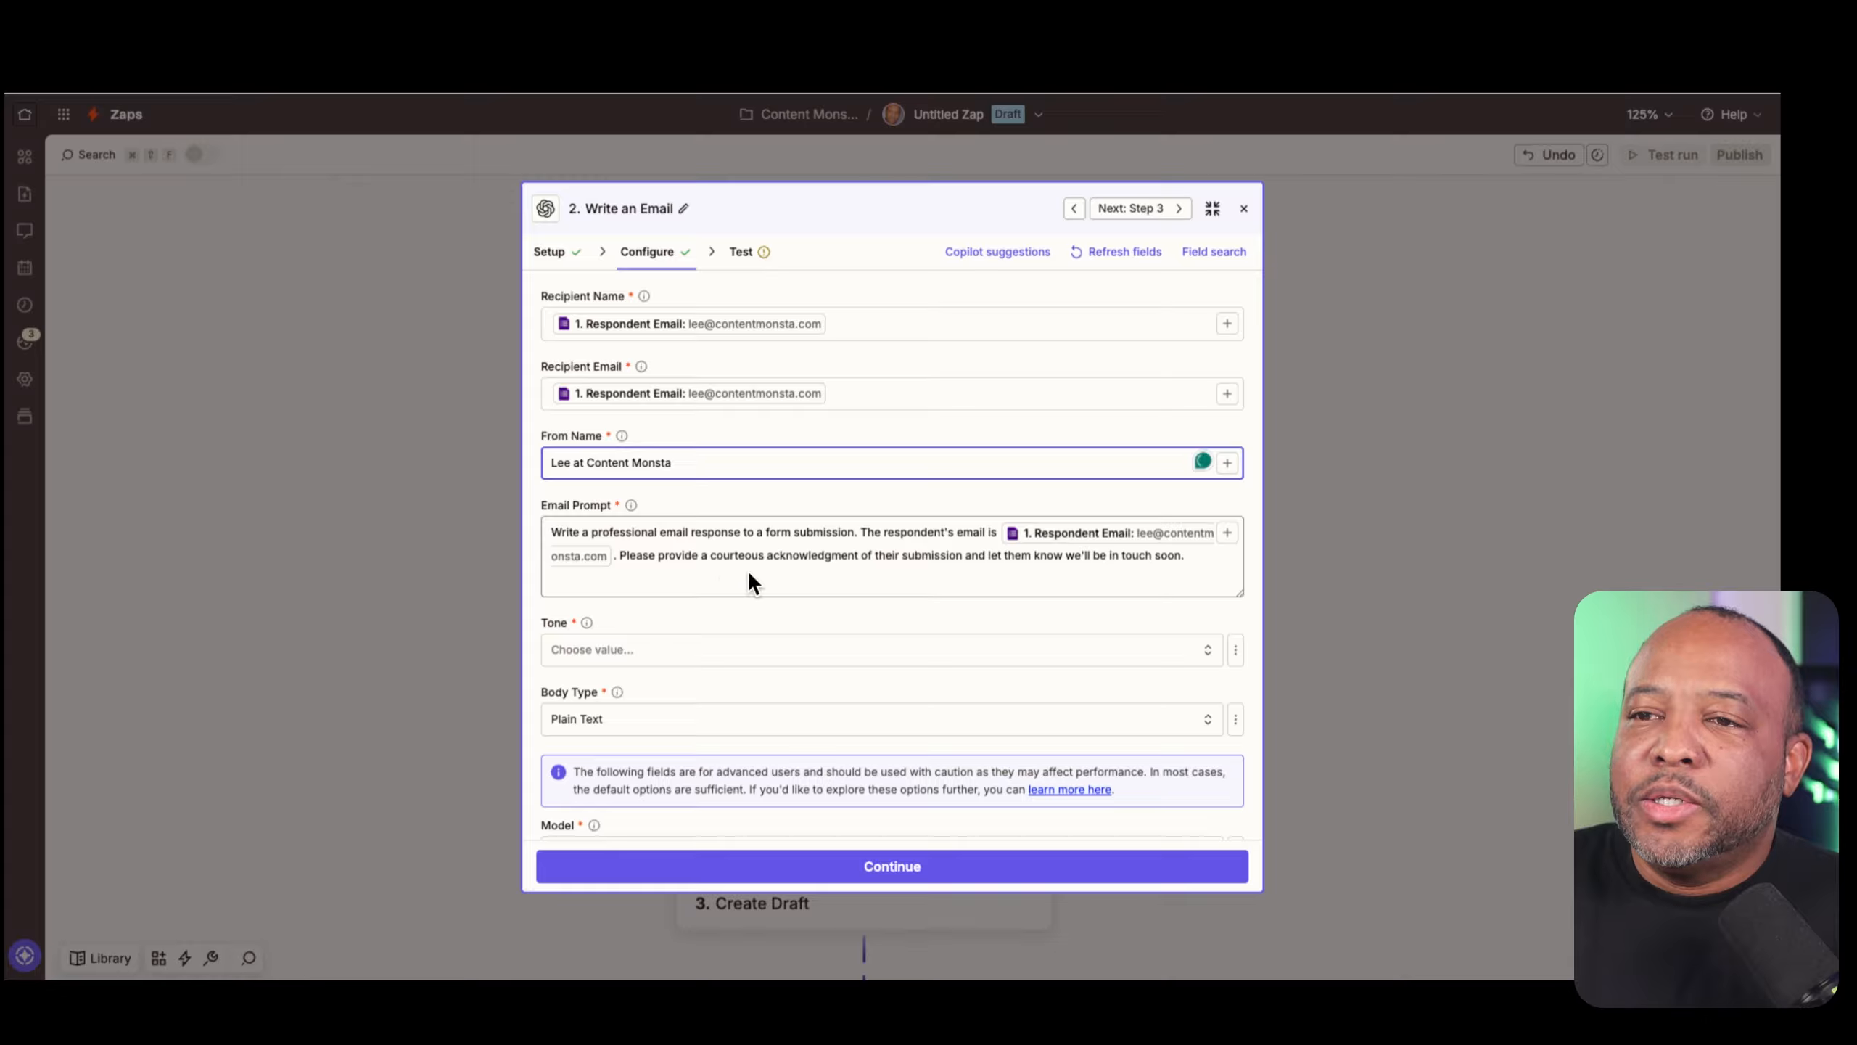
Replace the email prompt with "You are a helpful assistant. Write a short, professional email response to [Name] acknowledging their interest in [Service Type]."
{"action": "left_click", "coordinate": [1009, 571]}
{"action": "left_click_drag", "start_coordinate": [1198, 552], "coordinate": [642, 506]}
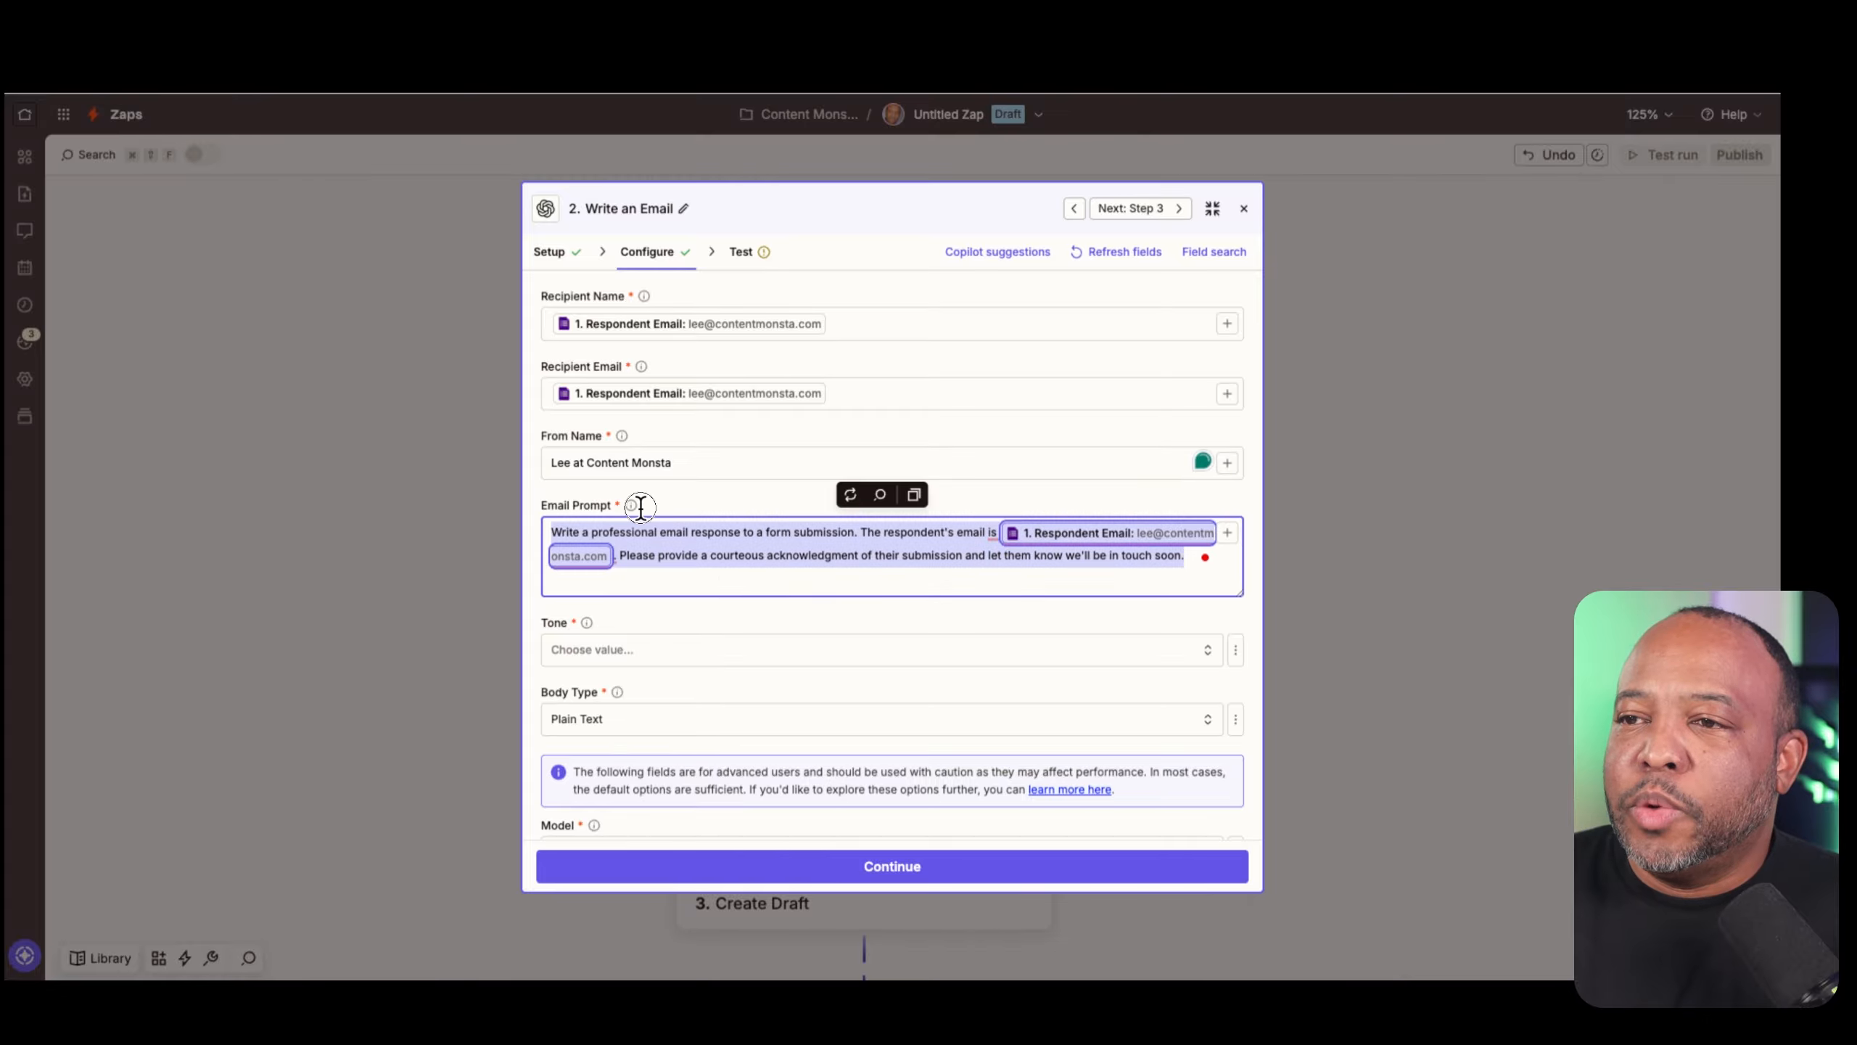
{"action": "key", "text": "super+v"}
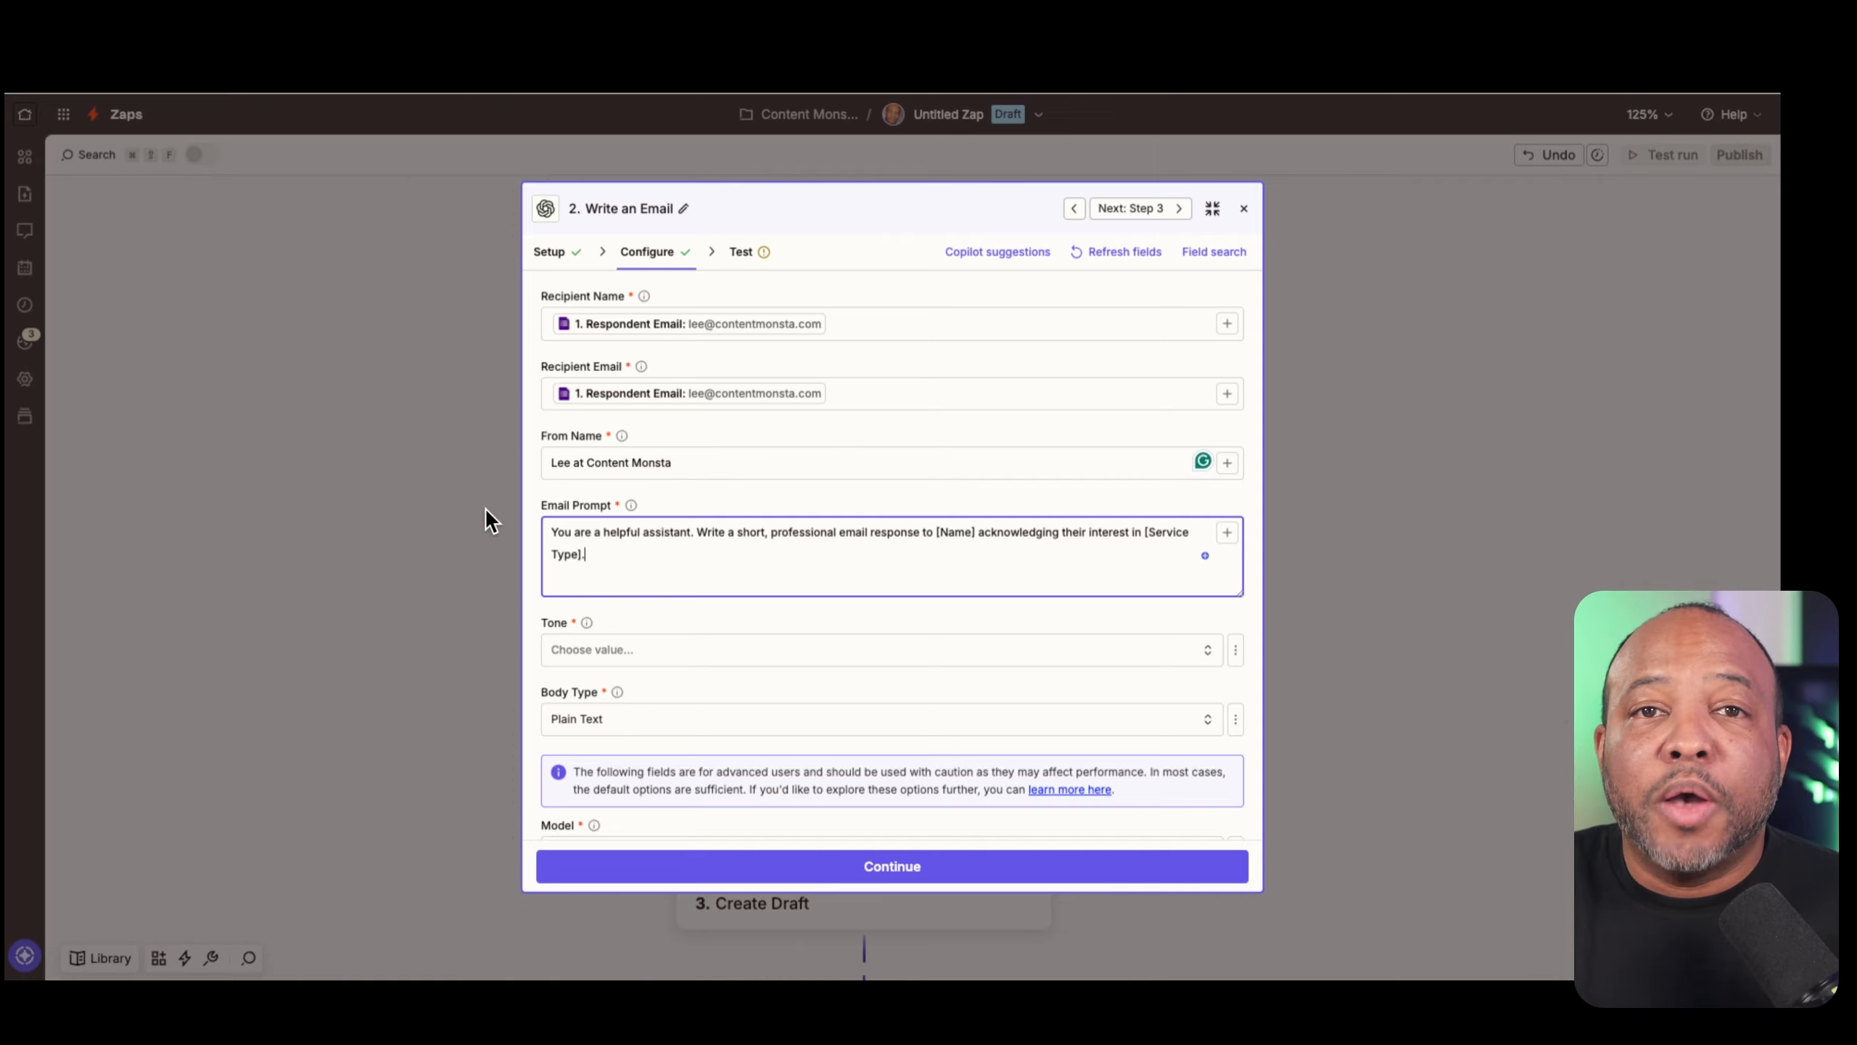
Replace the [Name] placeholder in the email prompt with the Full Name field from the Google Forms response
{"action": "left_click_drag", "start_coordinate": [983, 523], "coordinate": [941, 531]}
{"action": "key", "text": "BackSpace"}
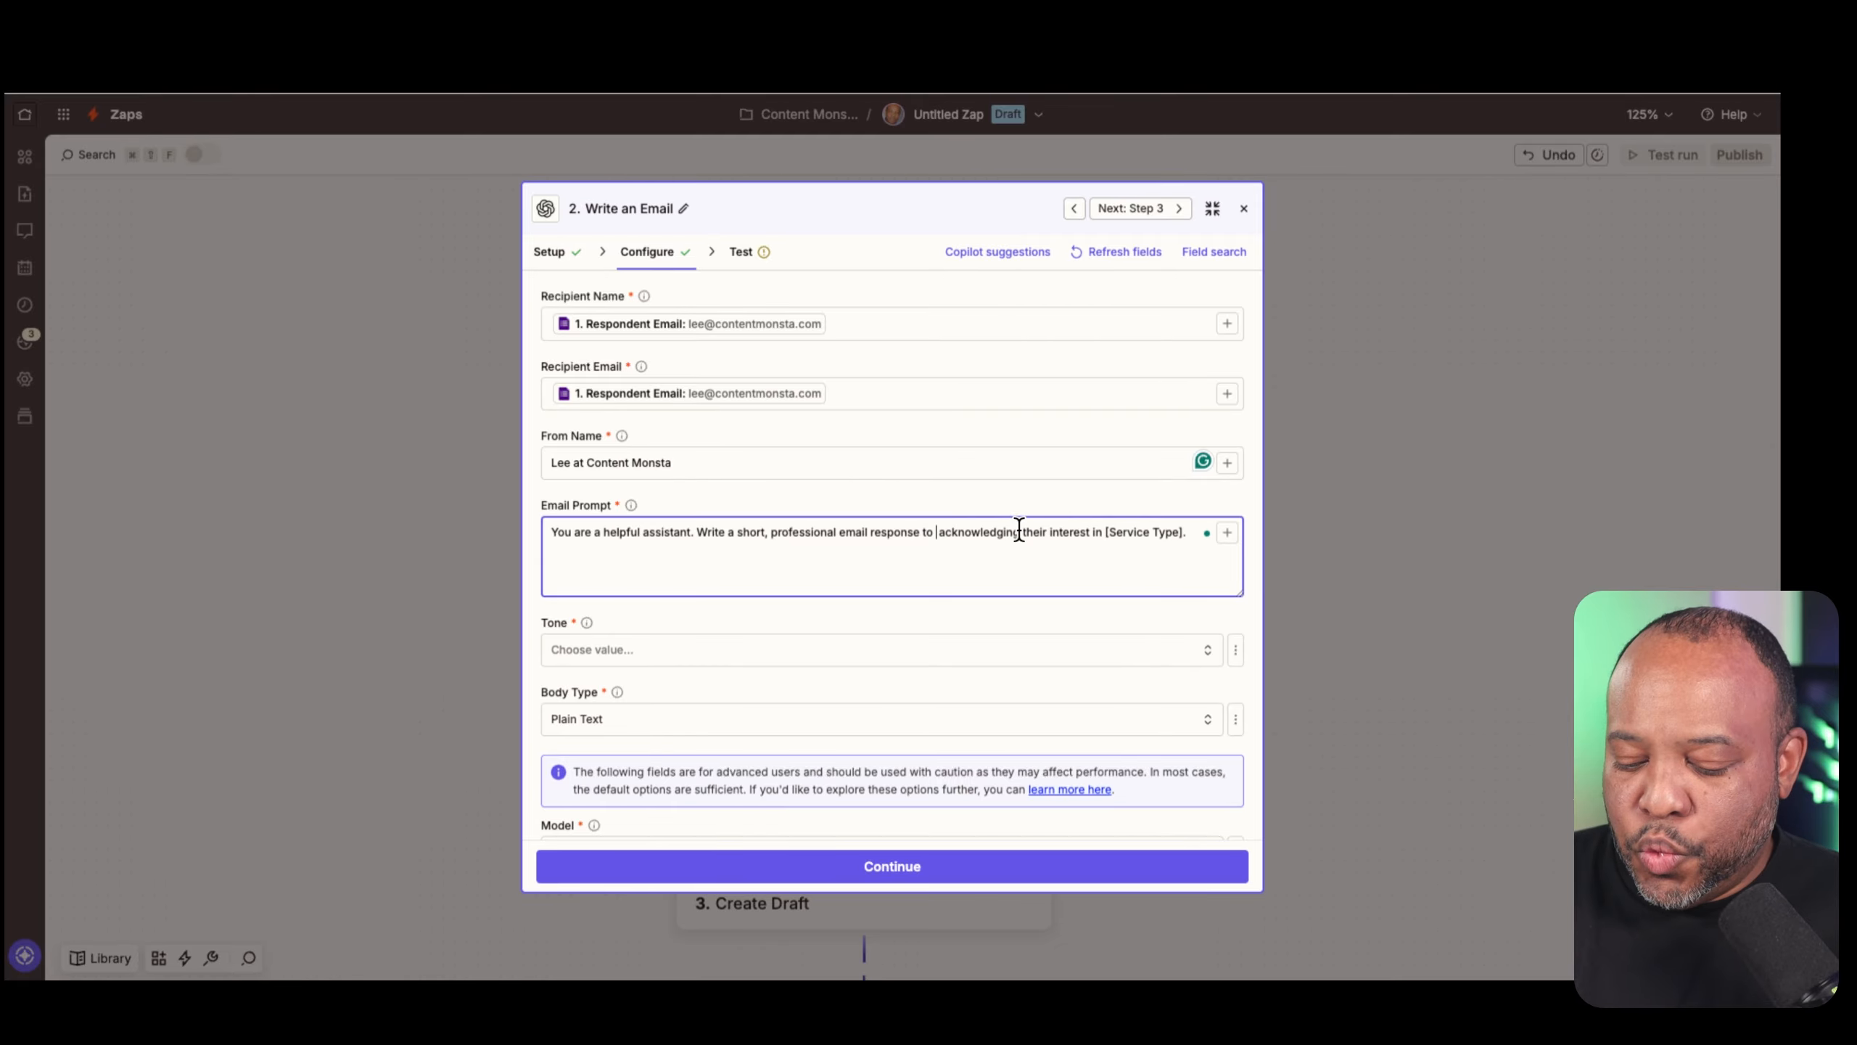
{"action": "type", "text": "/"}
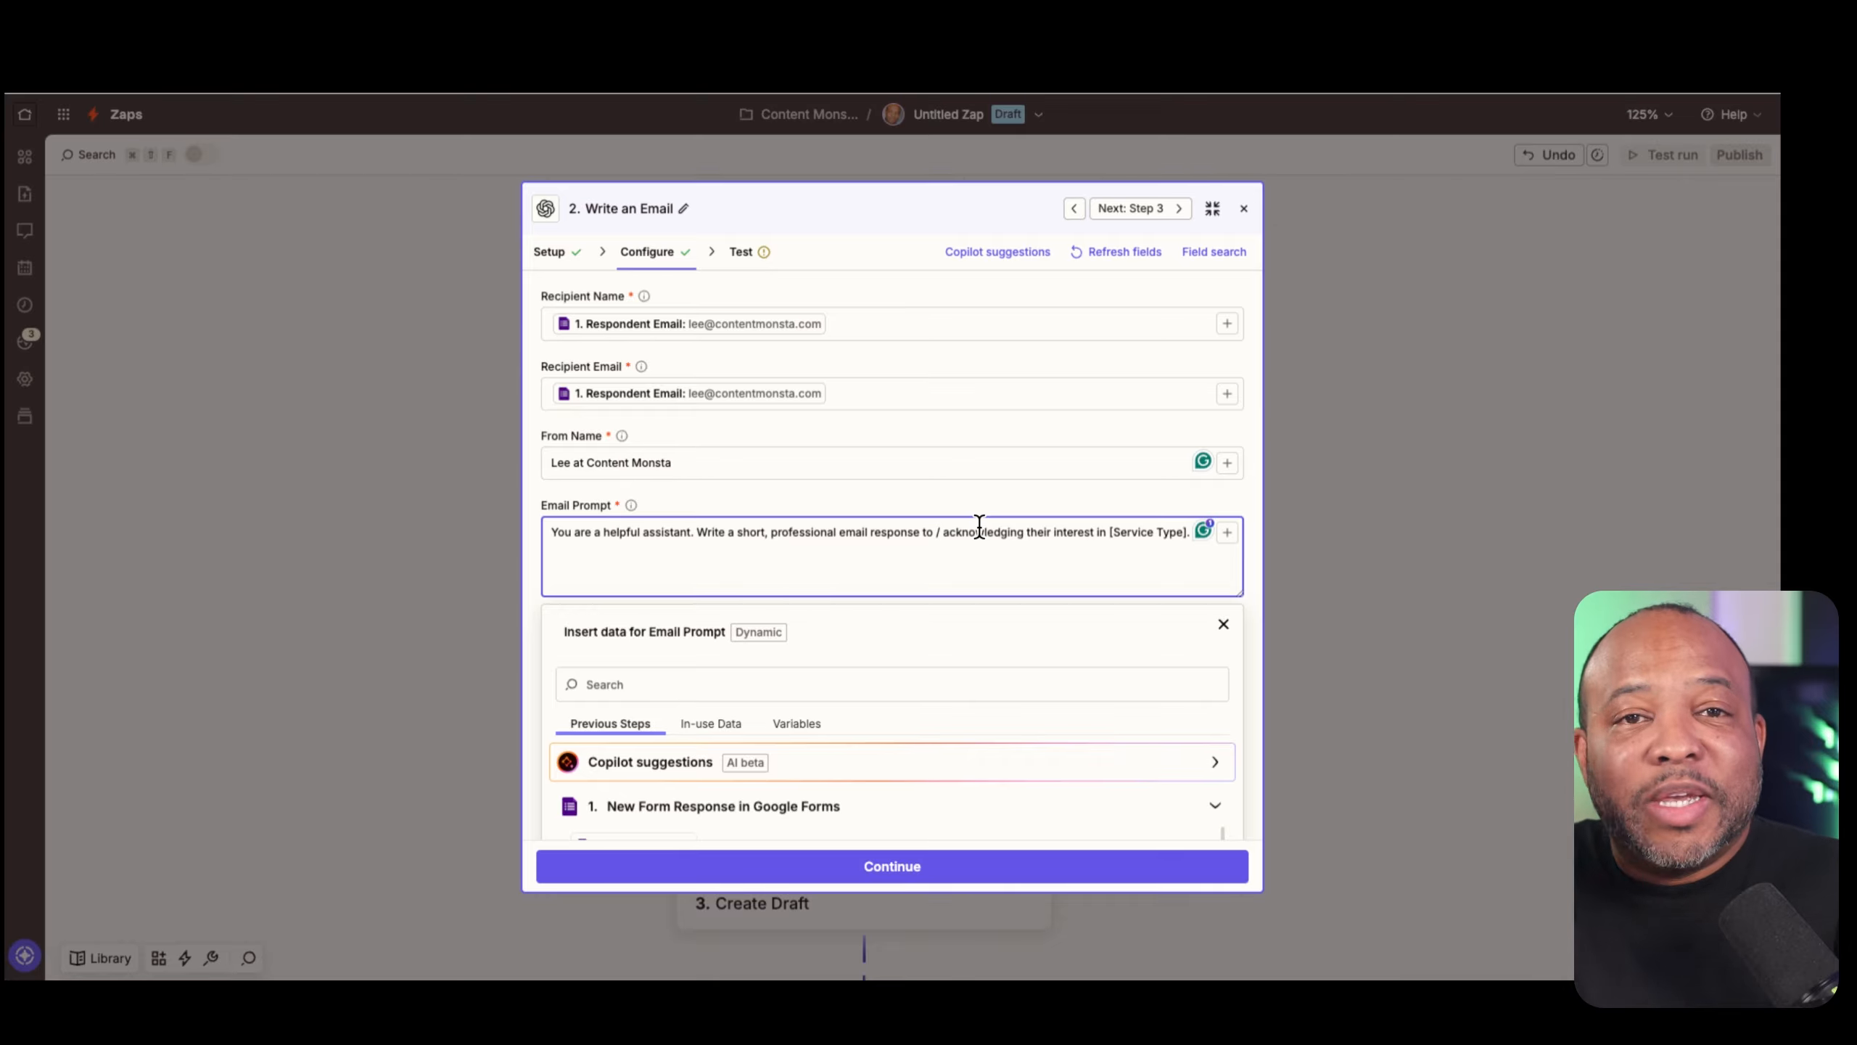
{"action": "scroll", "coordinate": [891, 601], "scroll_direction": "down", "scroll_amount": 4}
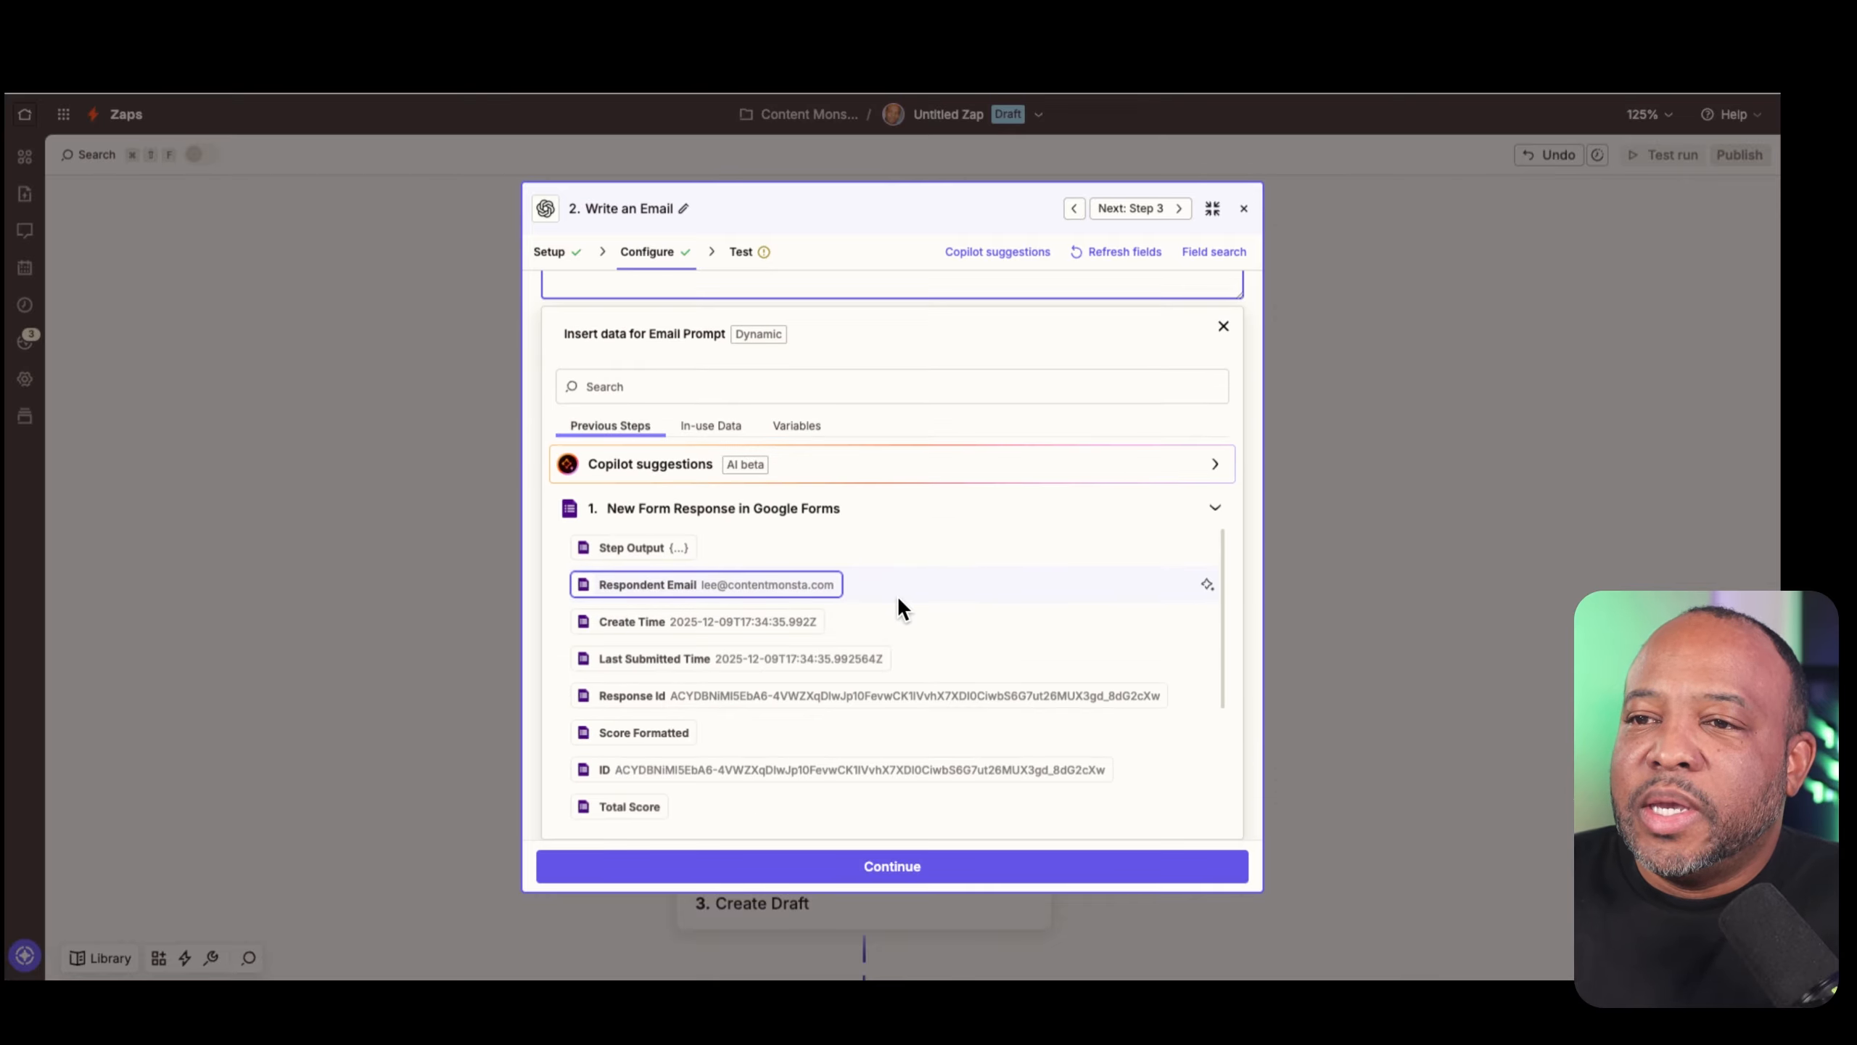
{"action": "scroll", "coordinate": [896, 599], "scroll_direction": "down", "scroll_amount": 2}
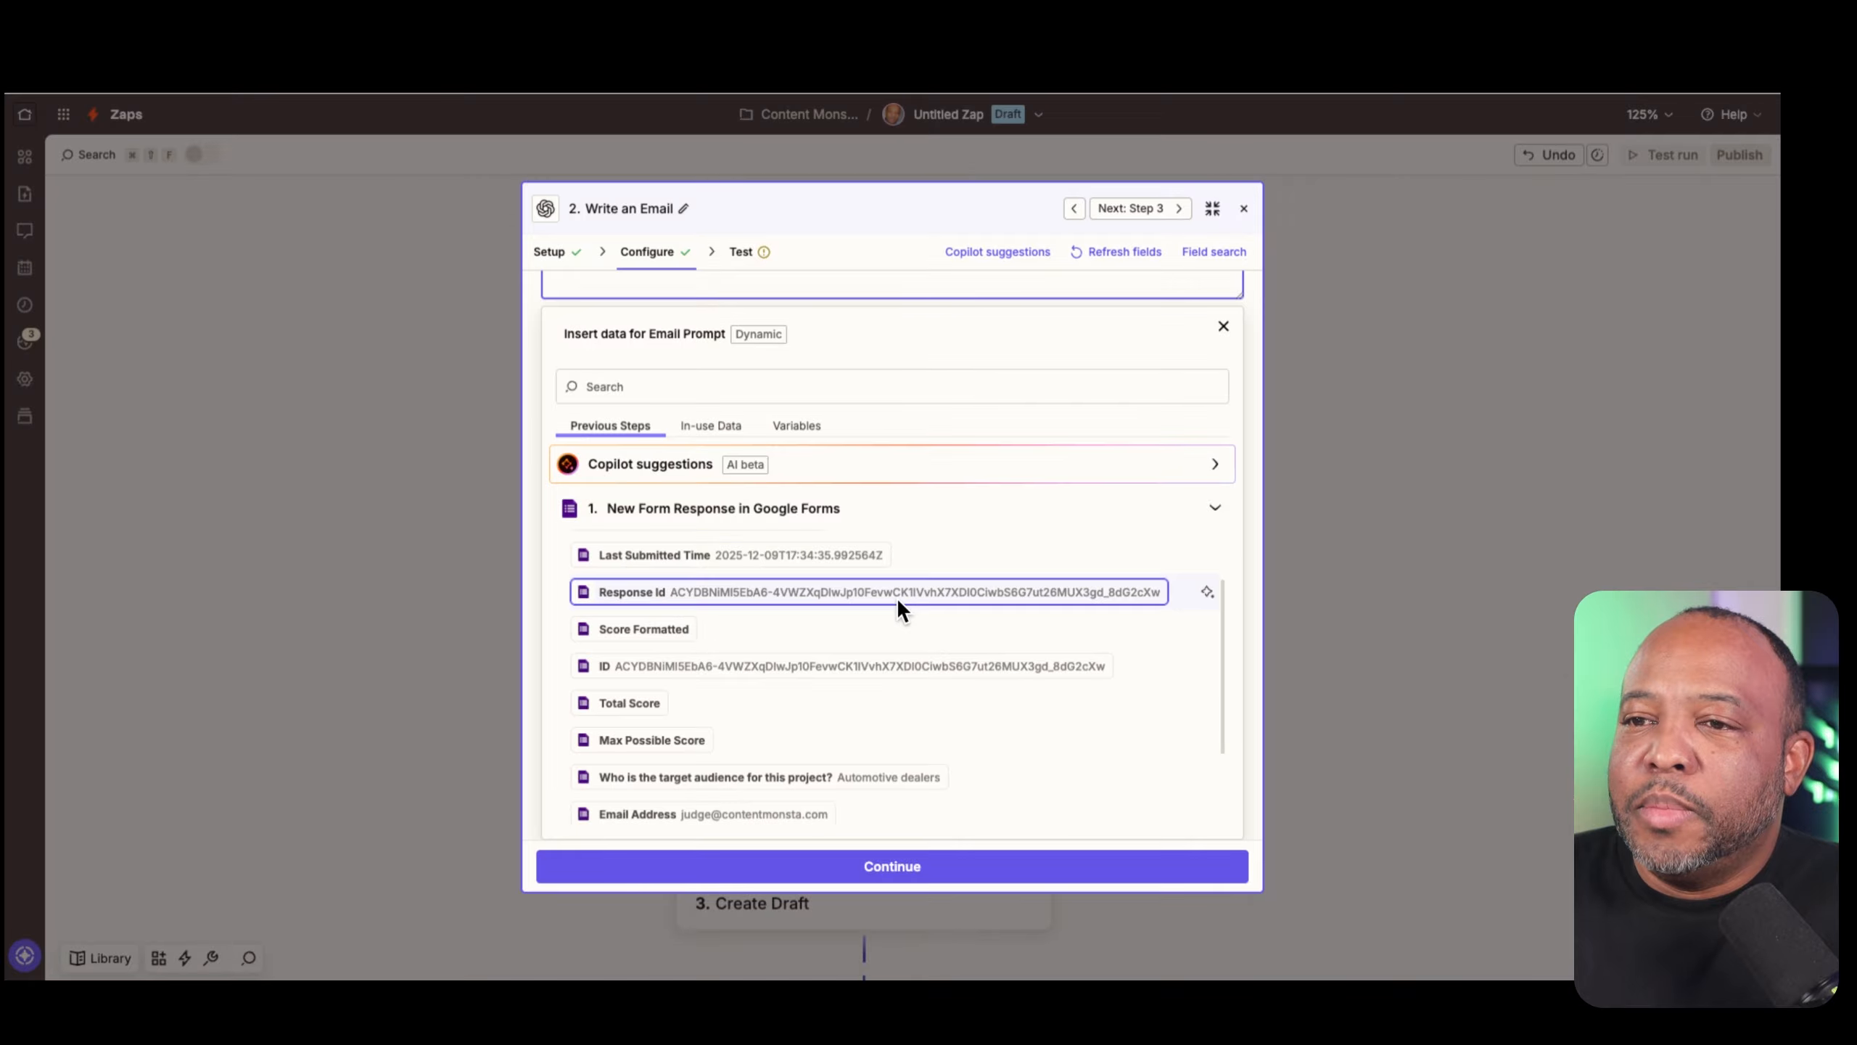
{"action": "left_click", "coordinate": [737, 386]}
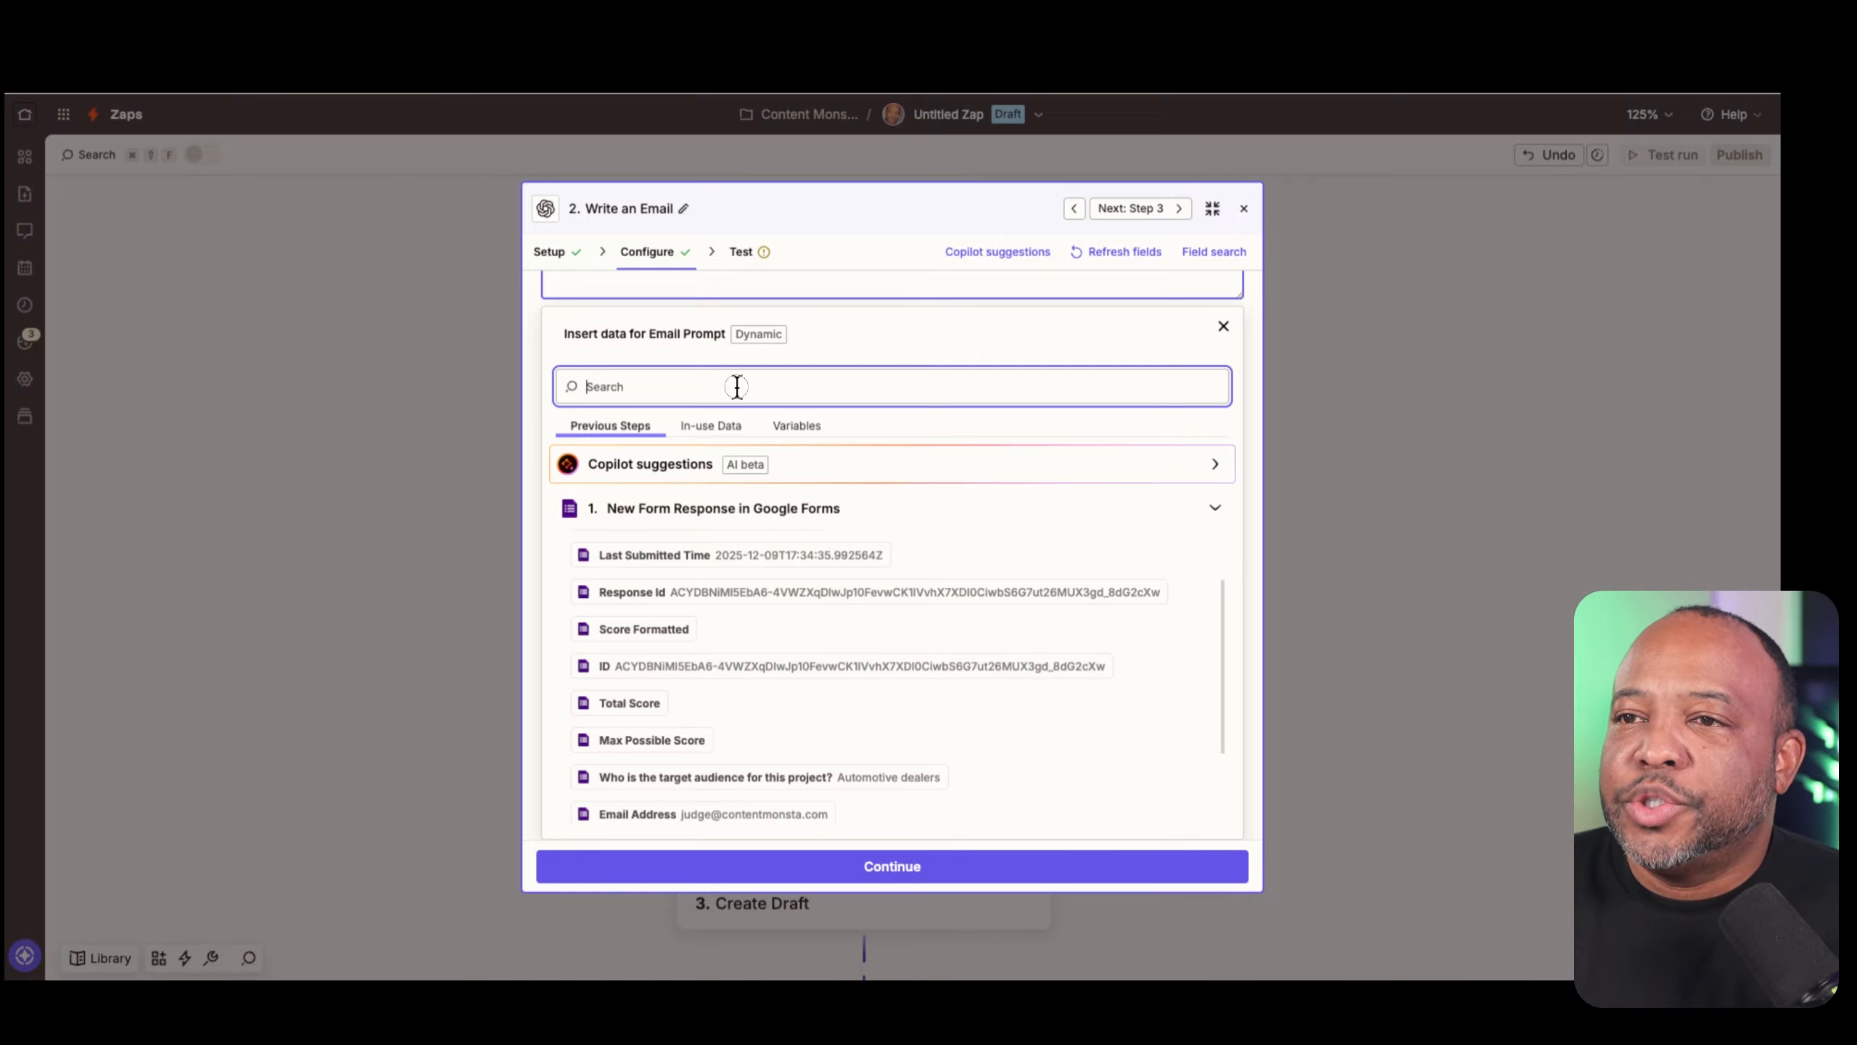
{"action": "type", "text": "name"}
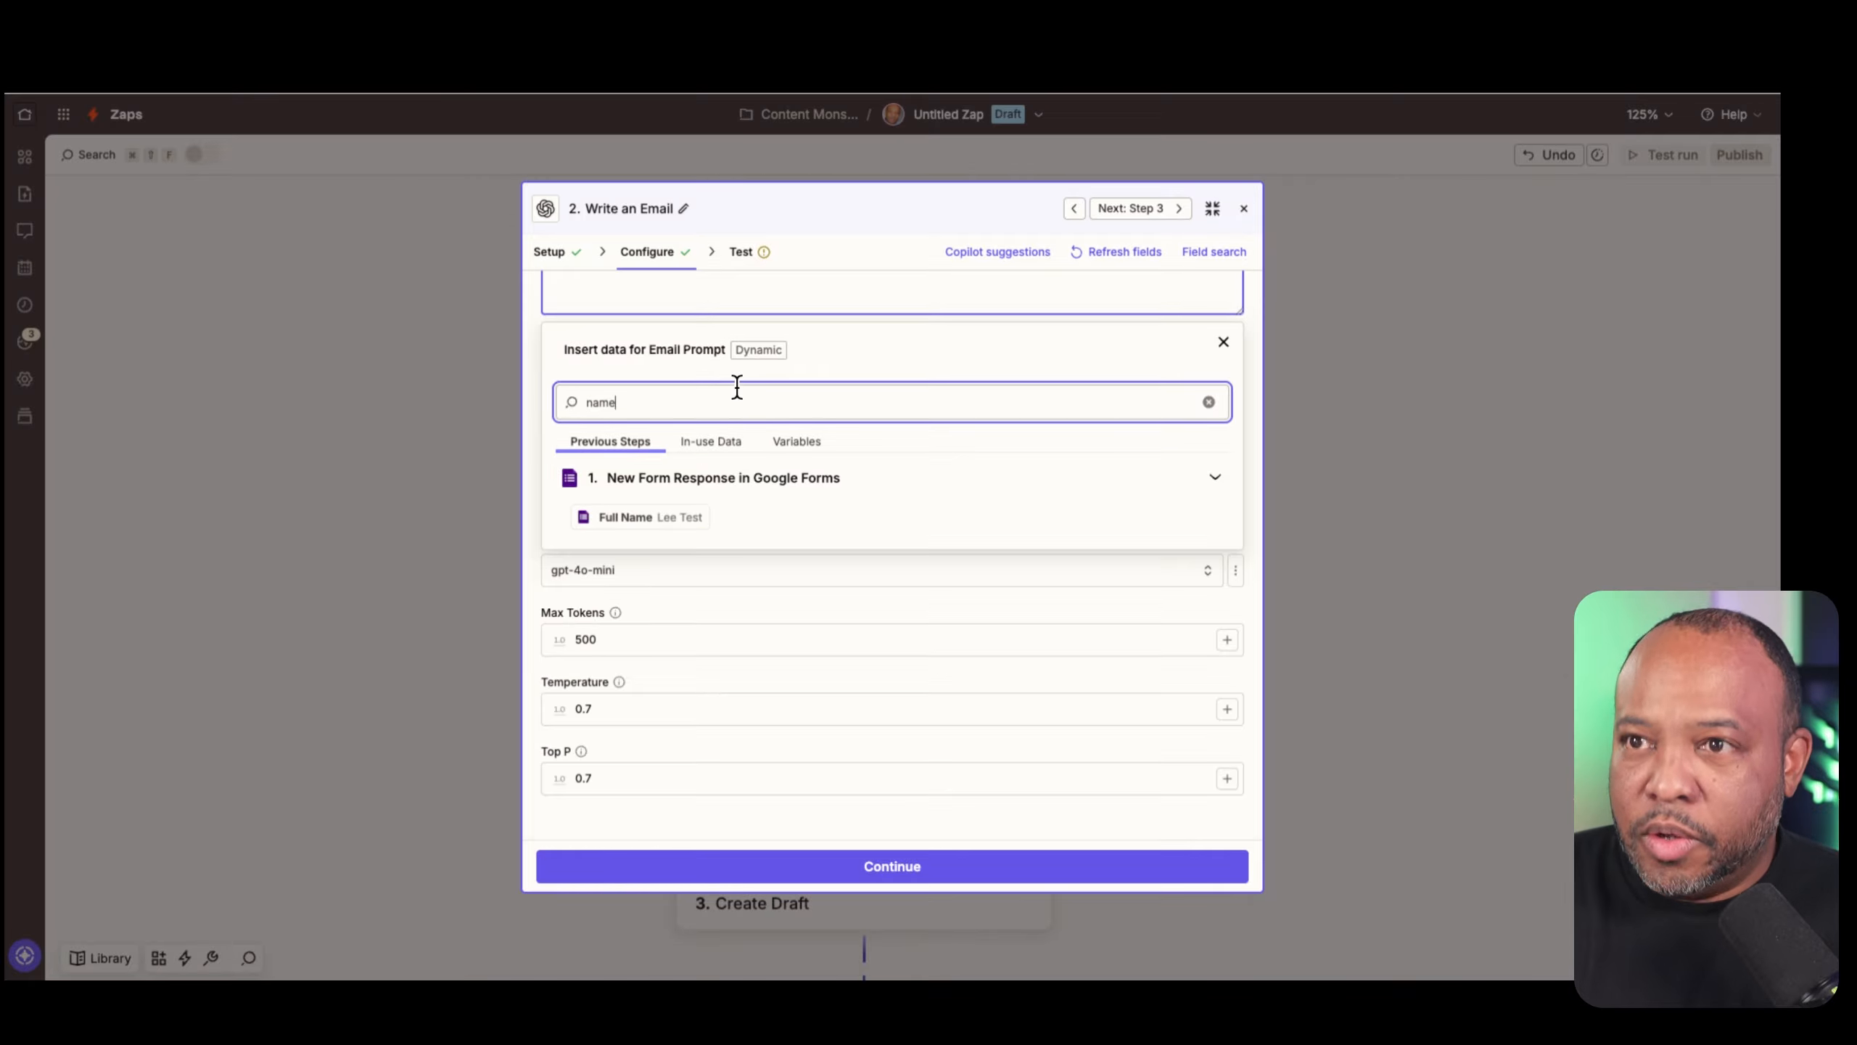
{"action": "left_click", "coordinate": [688, 526]}
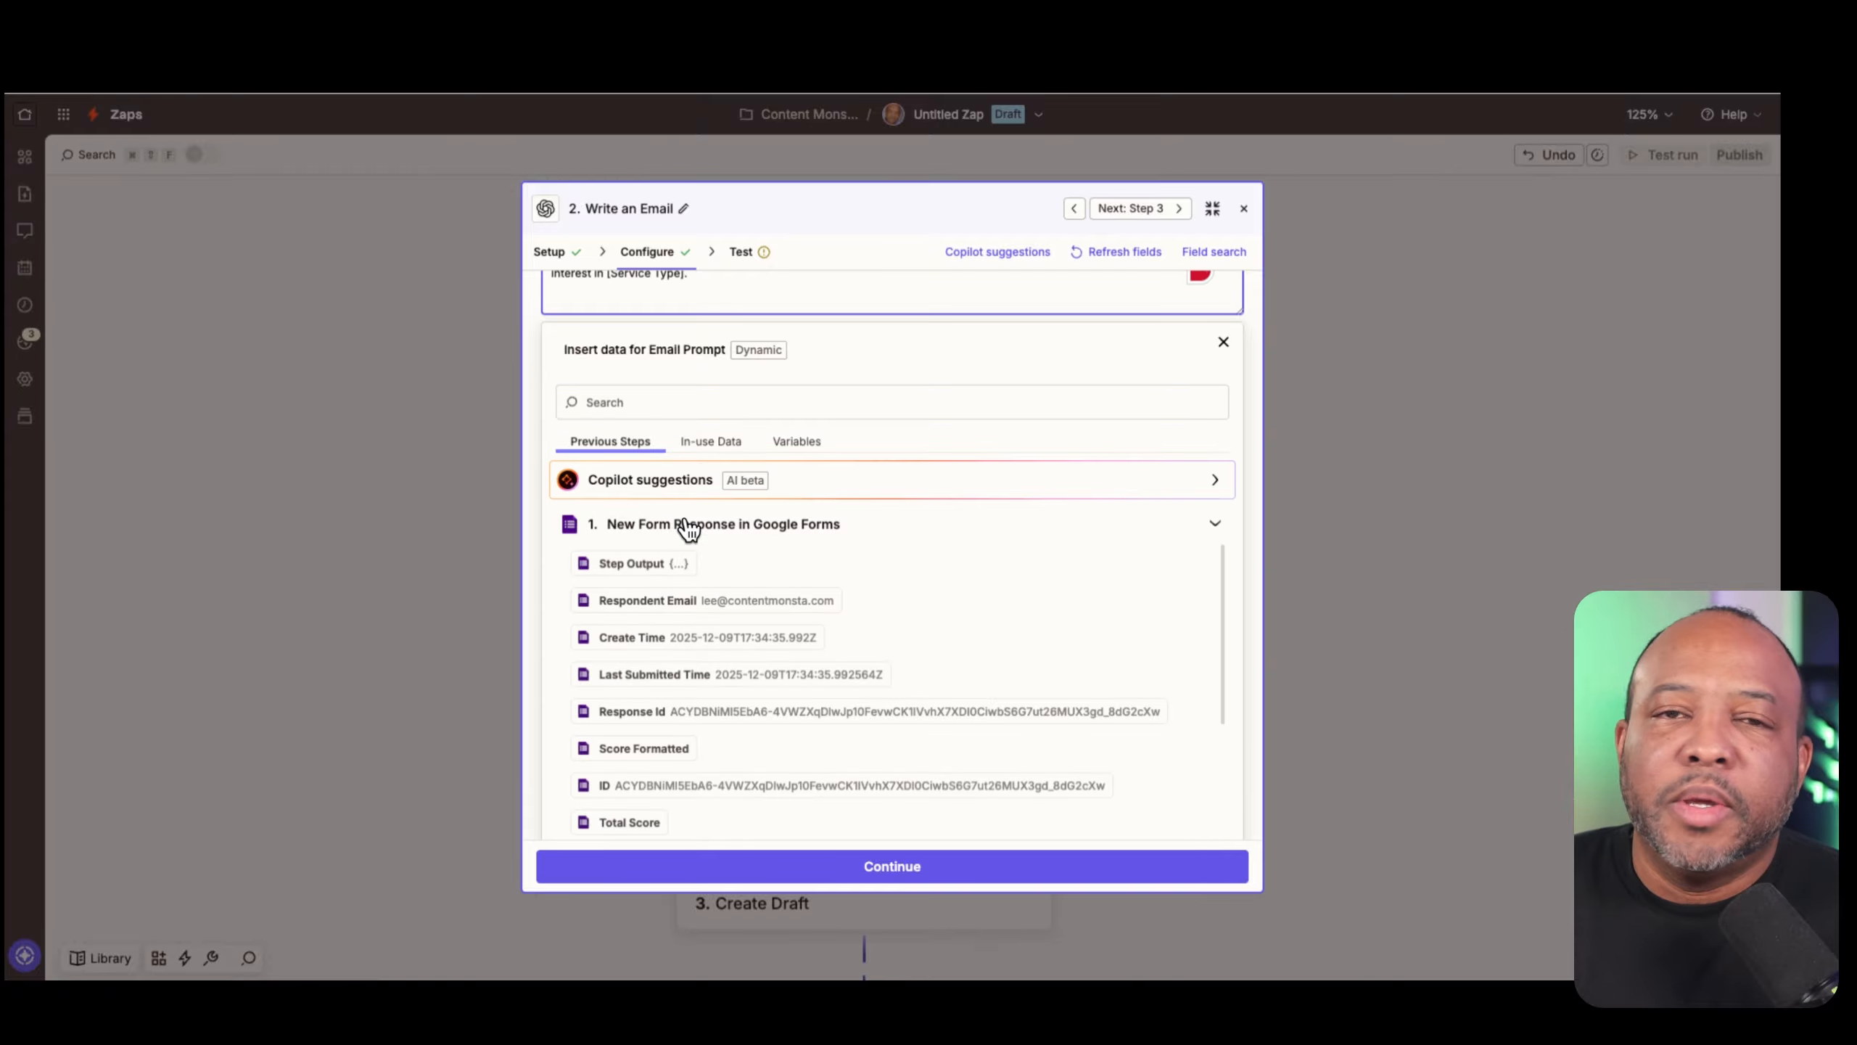
{"action": "scroll", "coordinate": [783, 518], "scroll_direction": "up", "scroll_amount": 3}
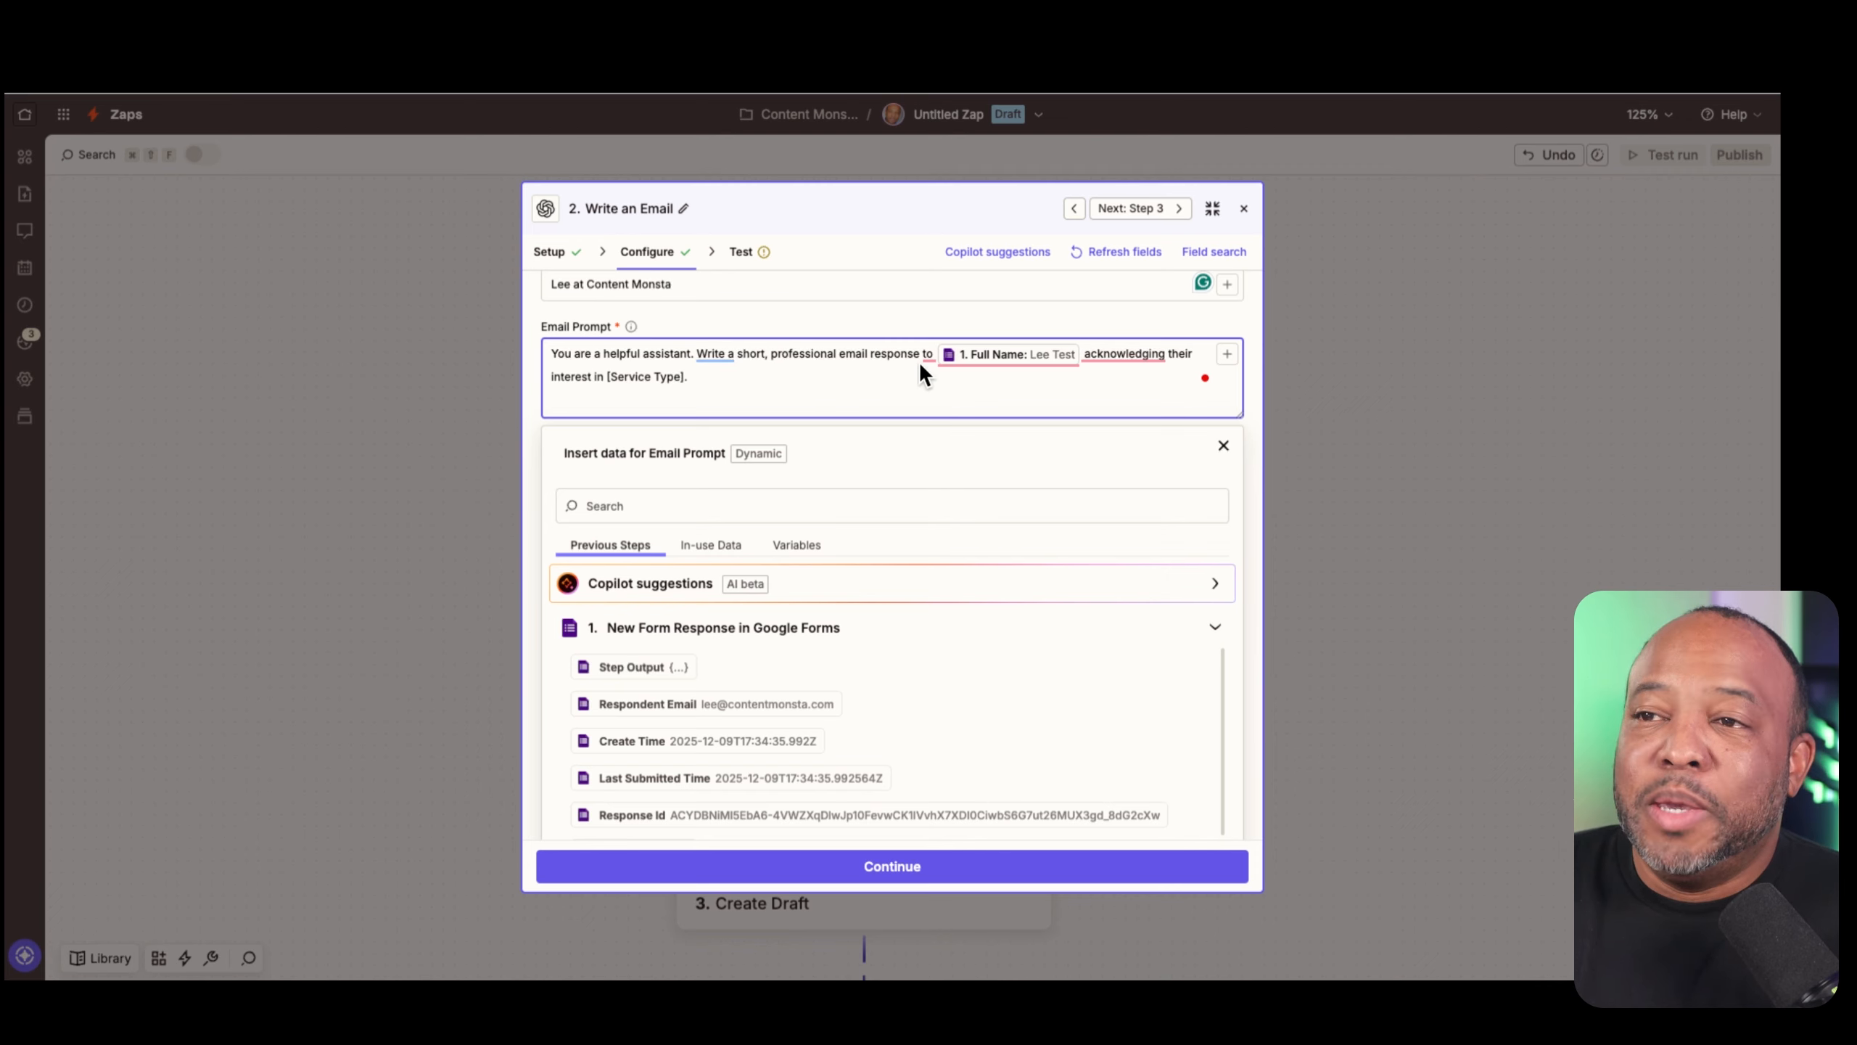
{"action": "mouse_move", "coordinate": [950, 359]}
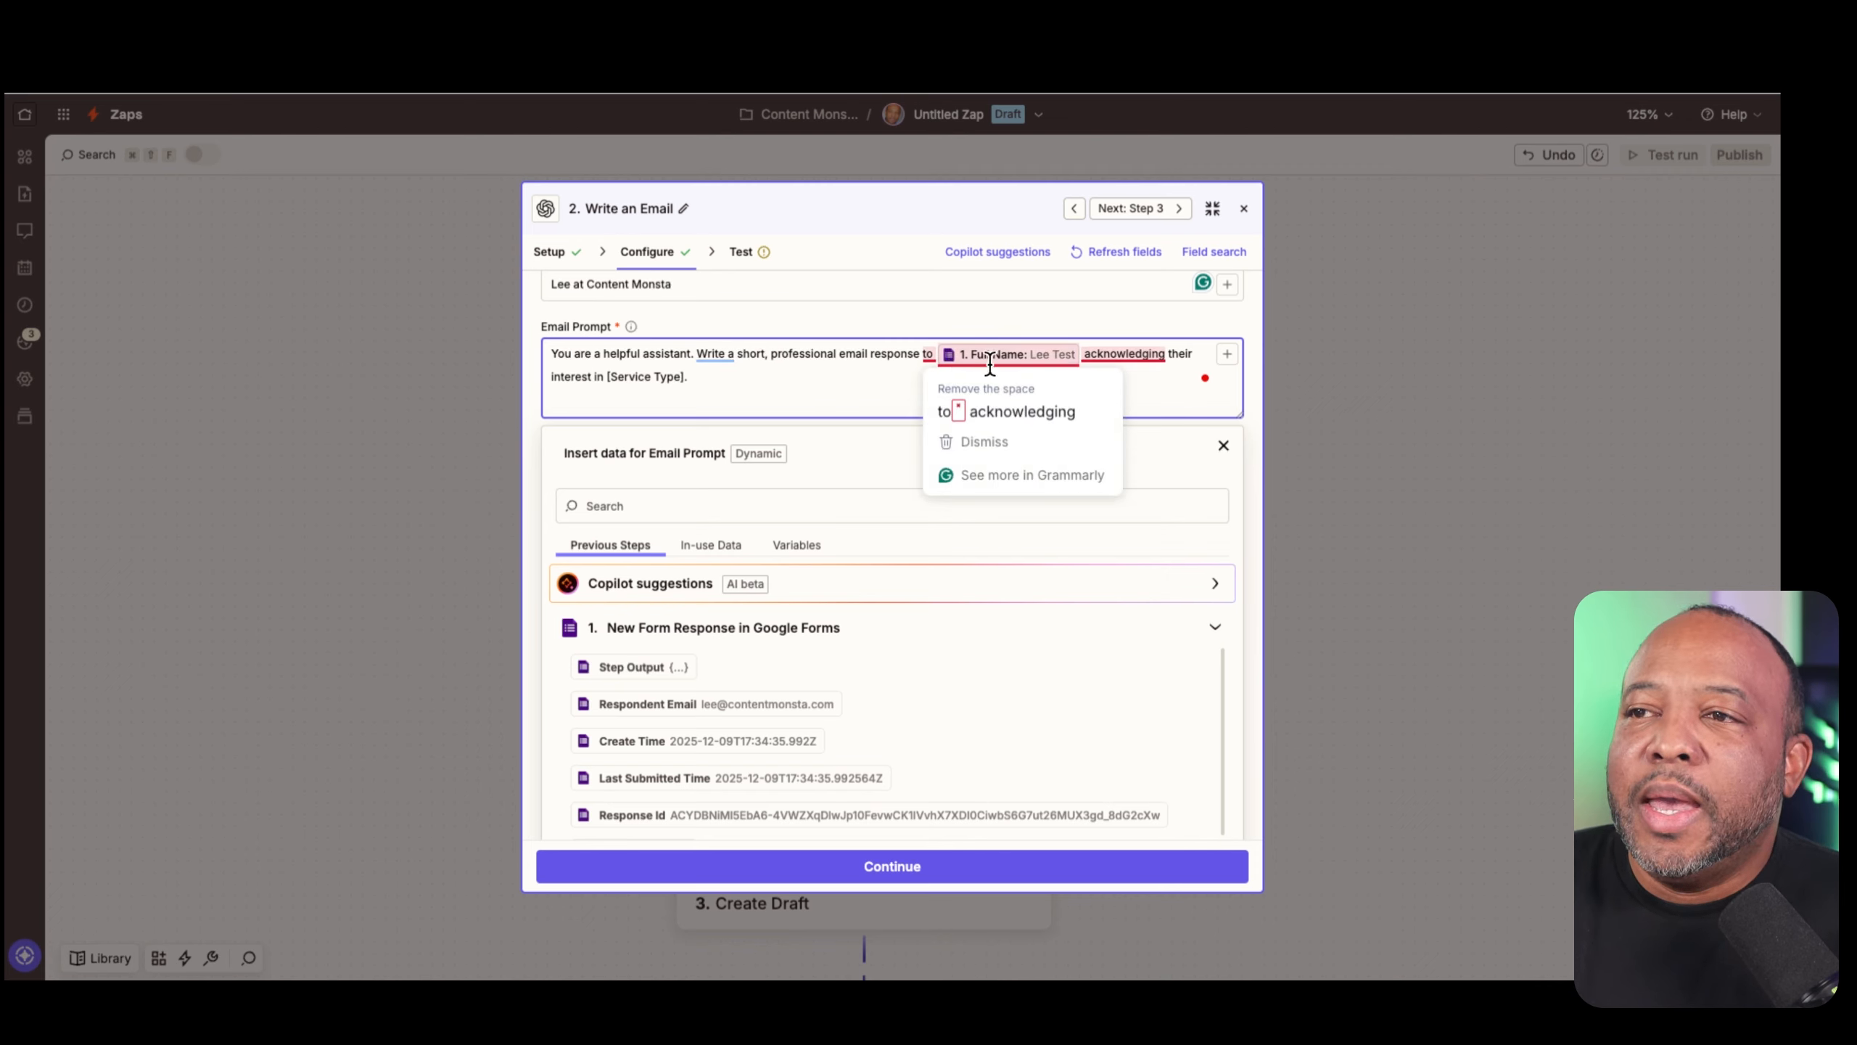
Replace the [Service Type] placeholder in the email prompt with the "Which service are you interested in?" field from the form response
{"action": "left_click_drag", "start_coordinate": [685, 377], "coordinate": [604, 377]}
{"action": "key", "text": "BackSpace"}
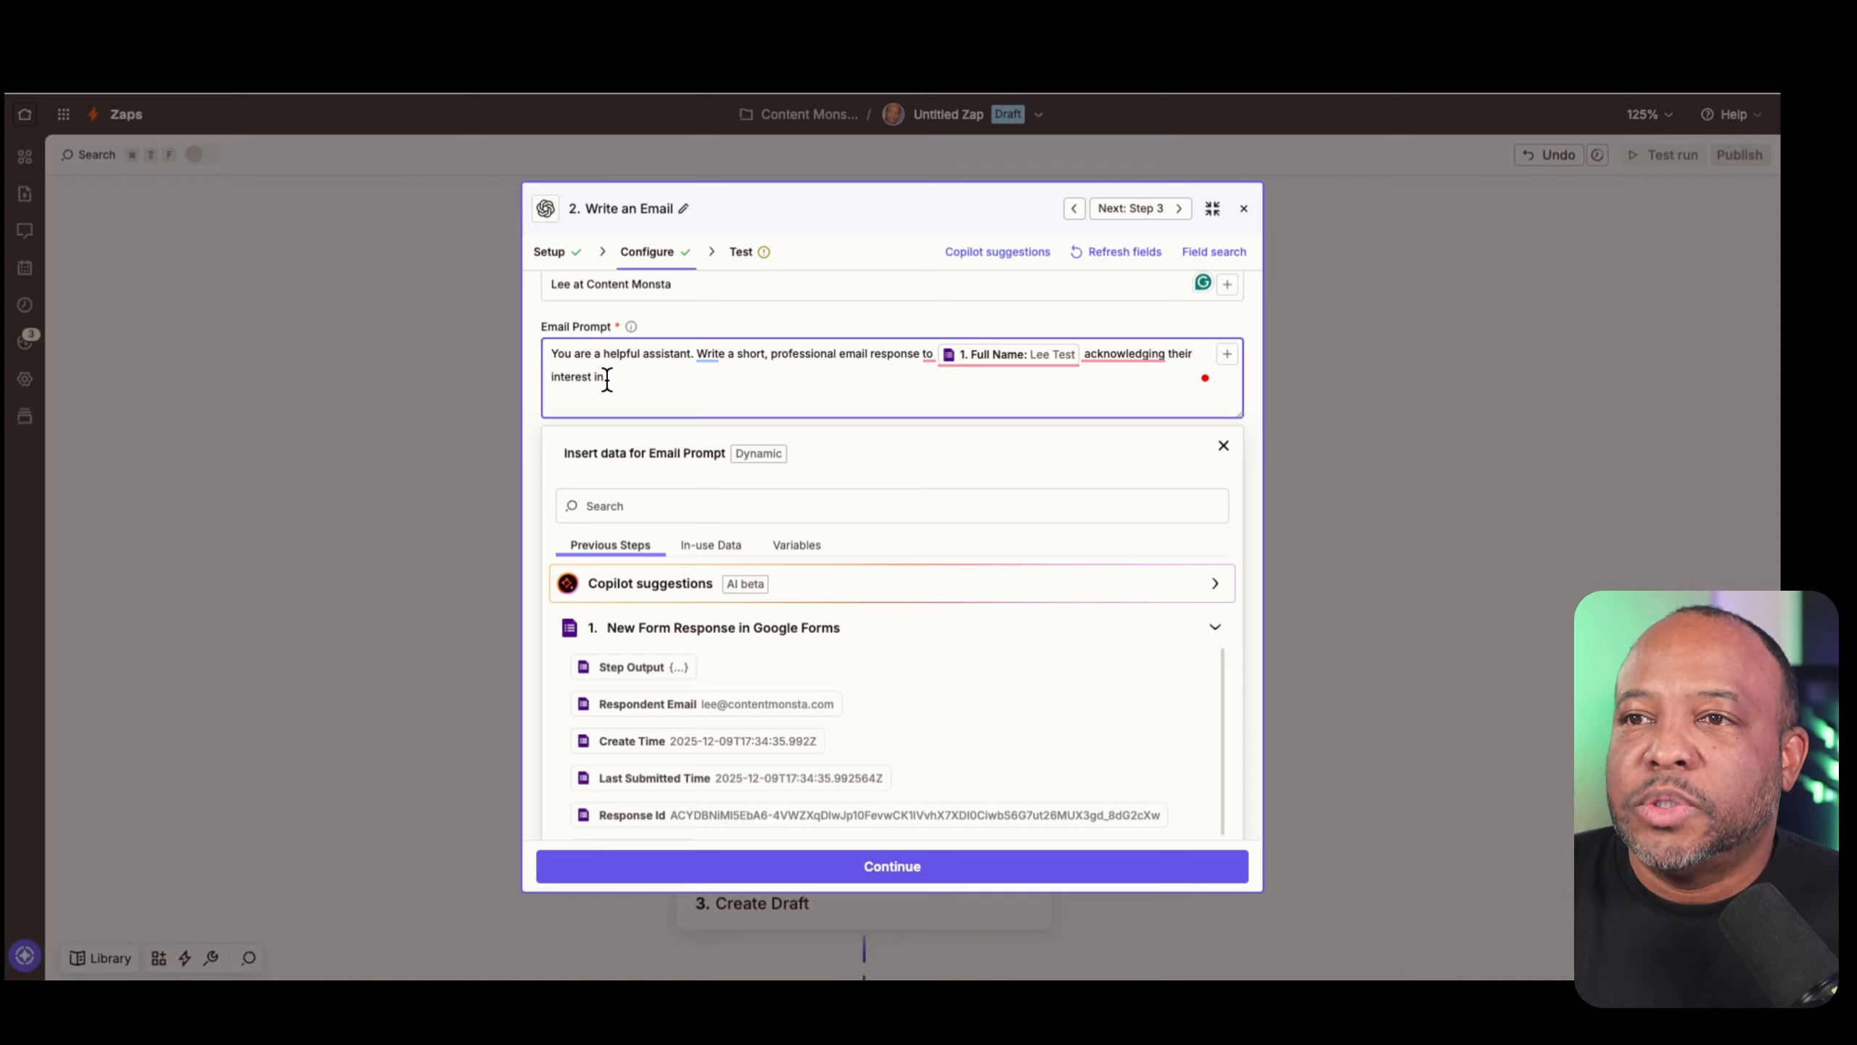
{"action": "left_click", "coordinate": [683, 505]}
{"action": "type", "text": "ser"}
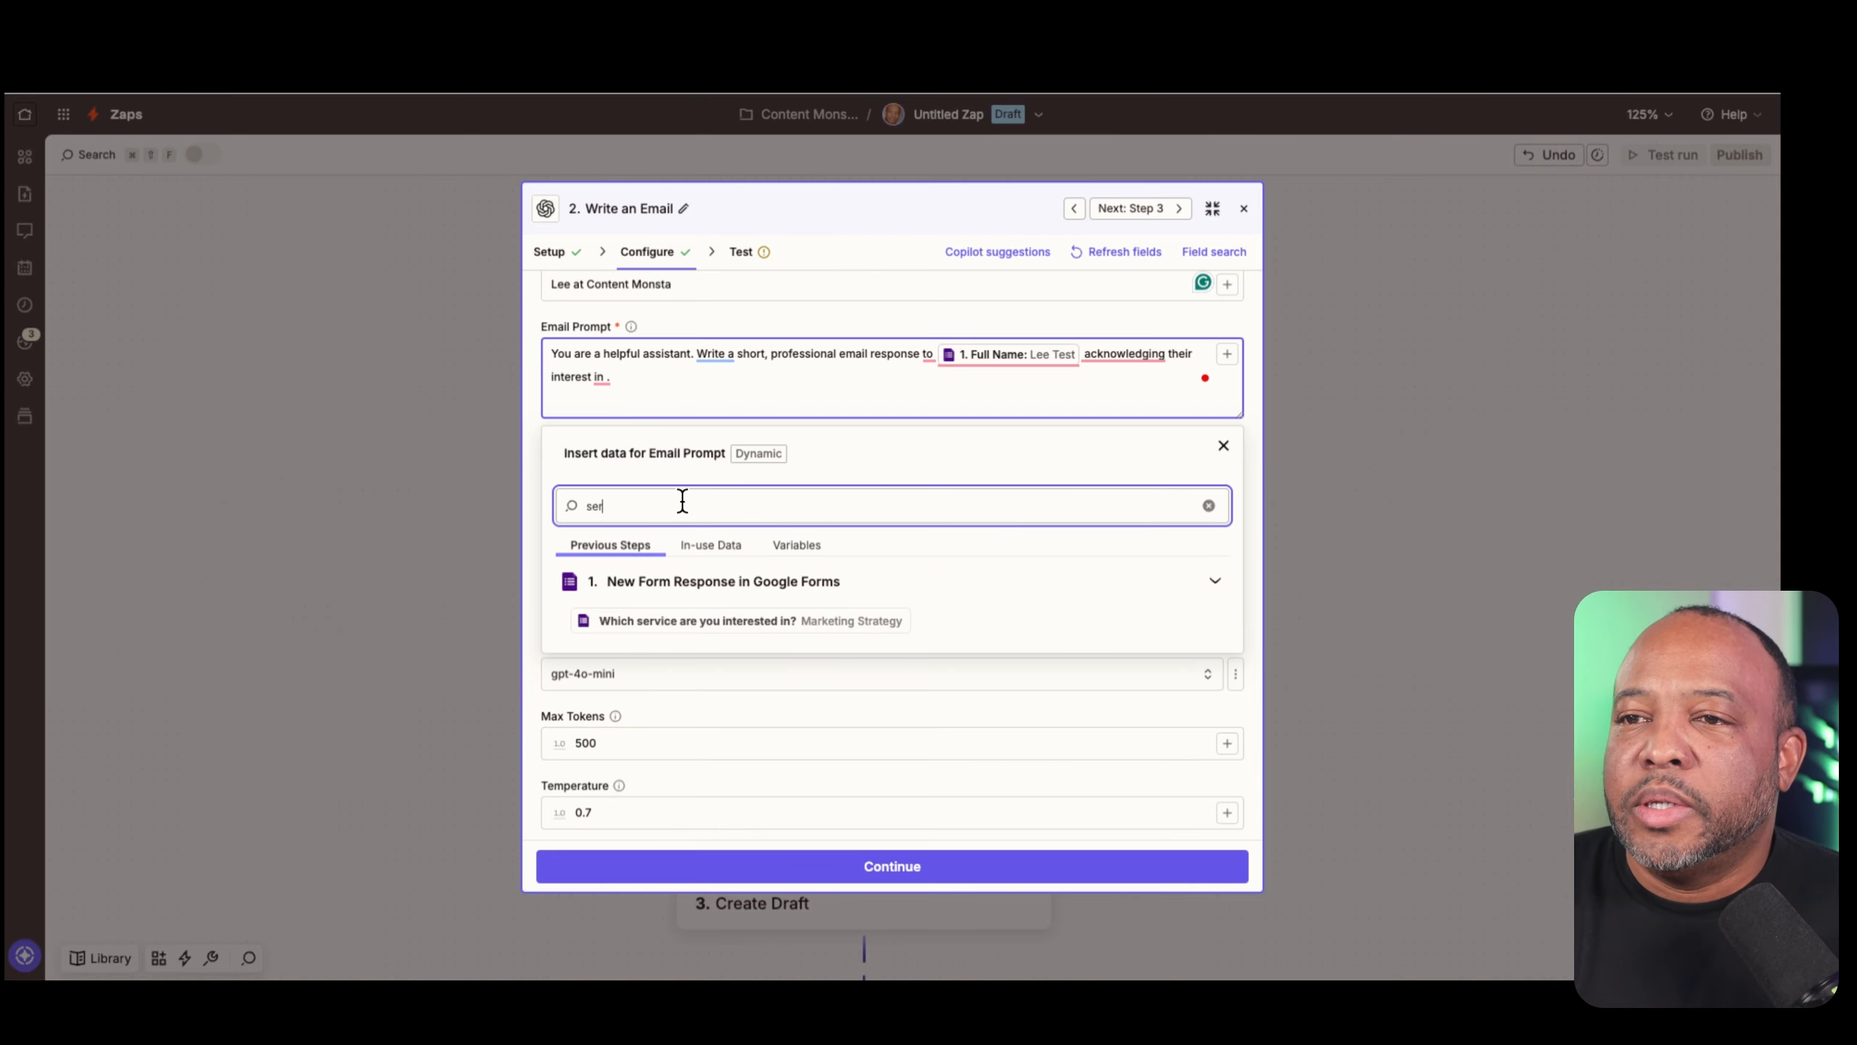
{"action": "left_click", "coordinate": [635, 621]}
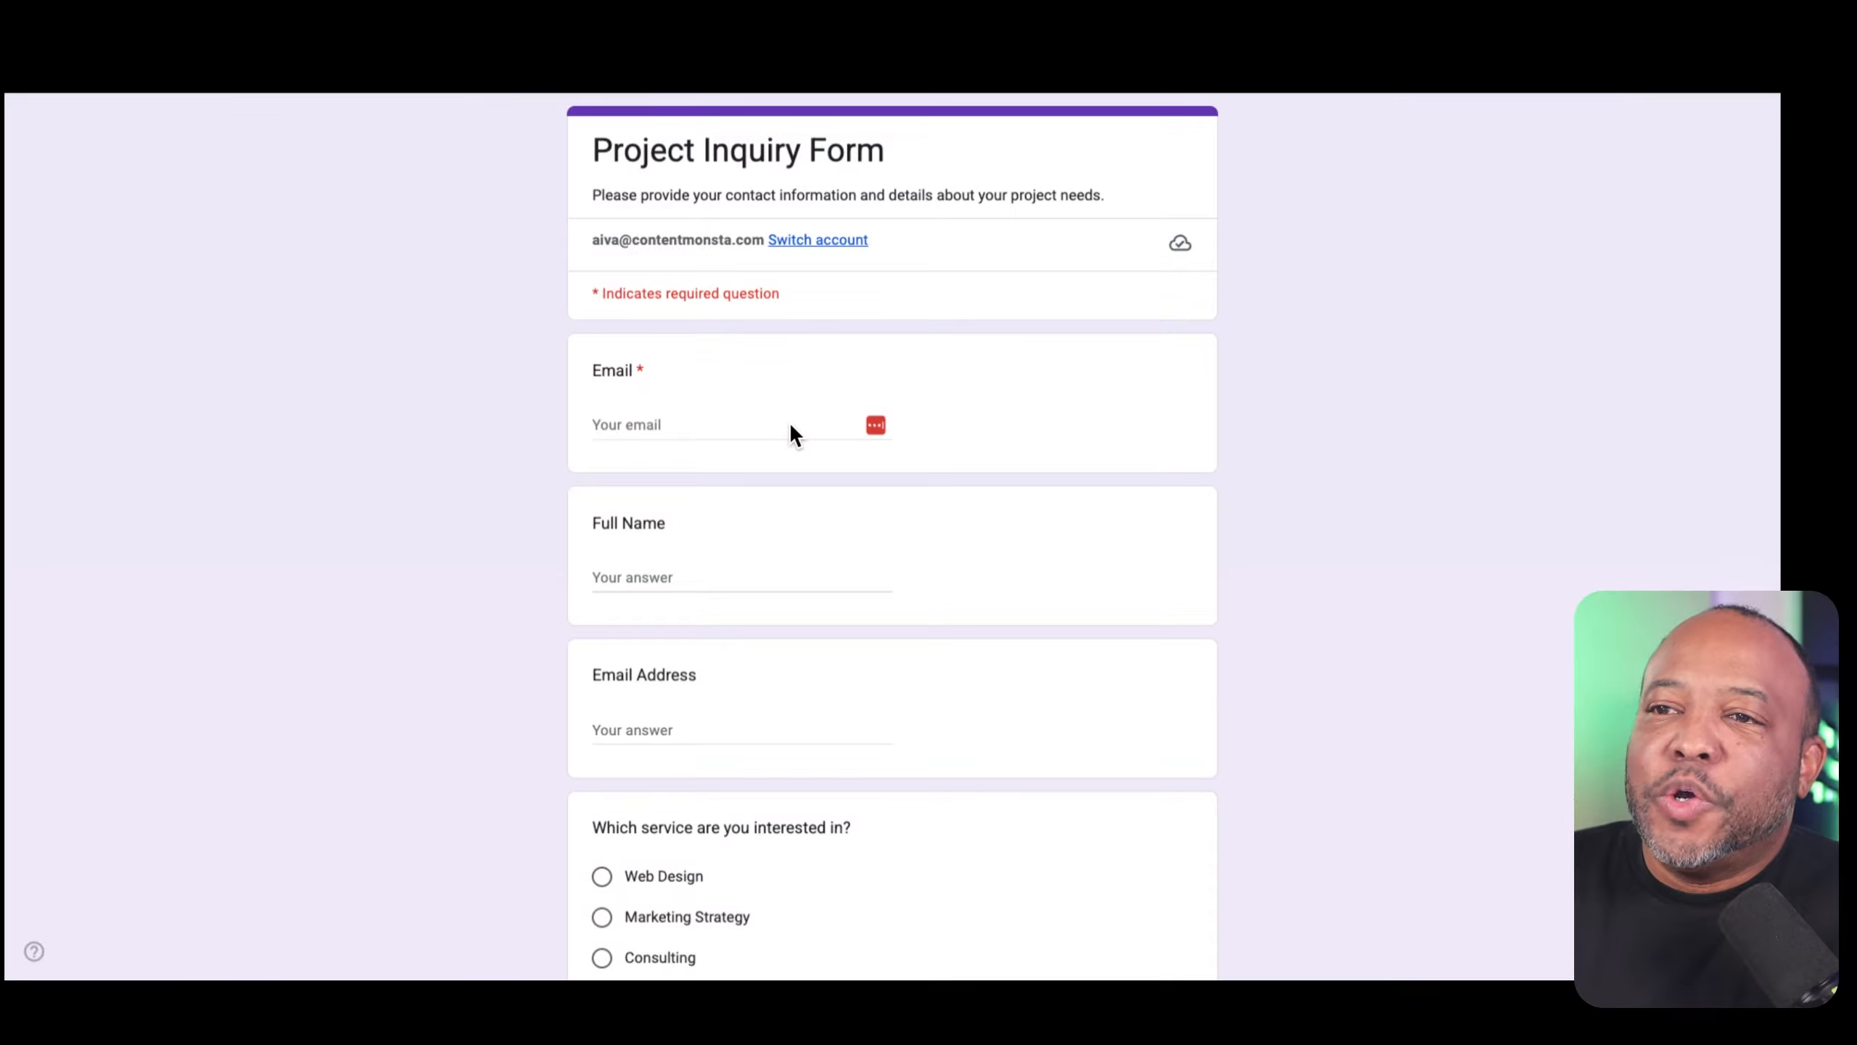
{"action": "scroll", "coordinate": [809, 435], "scroll_direction": "down", "scroll_amount": 5}
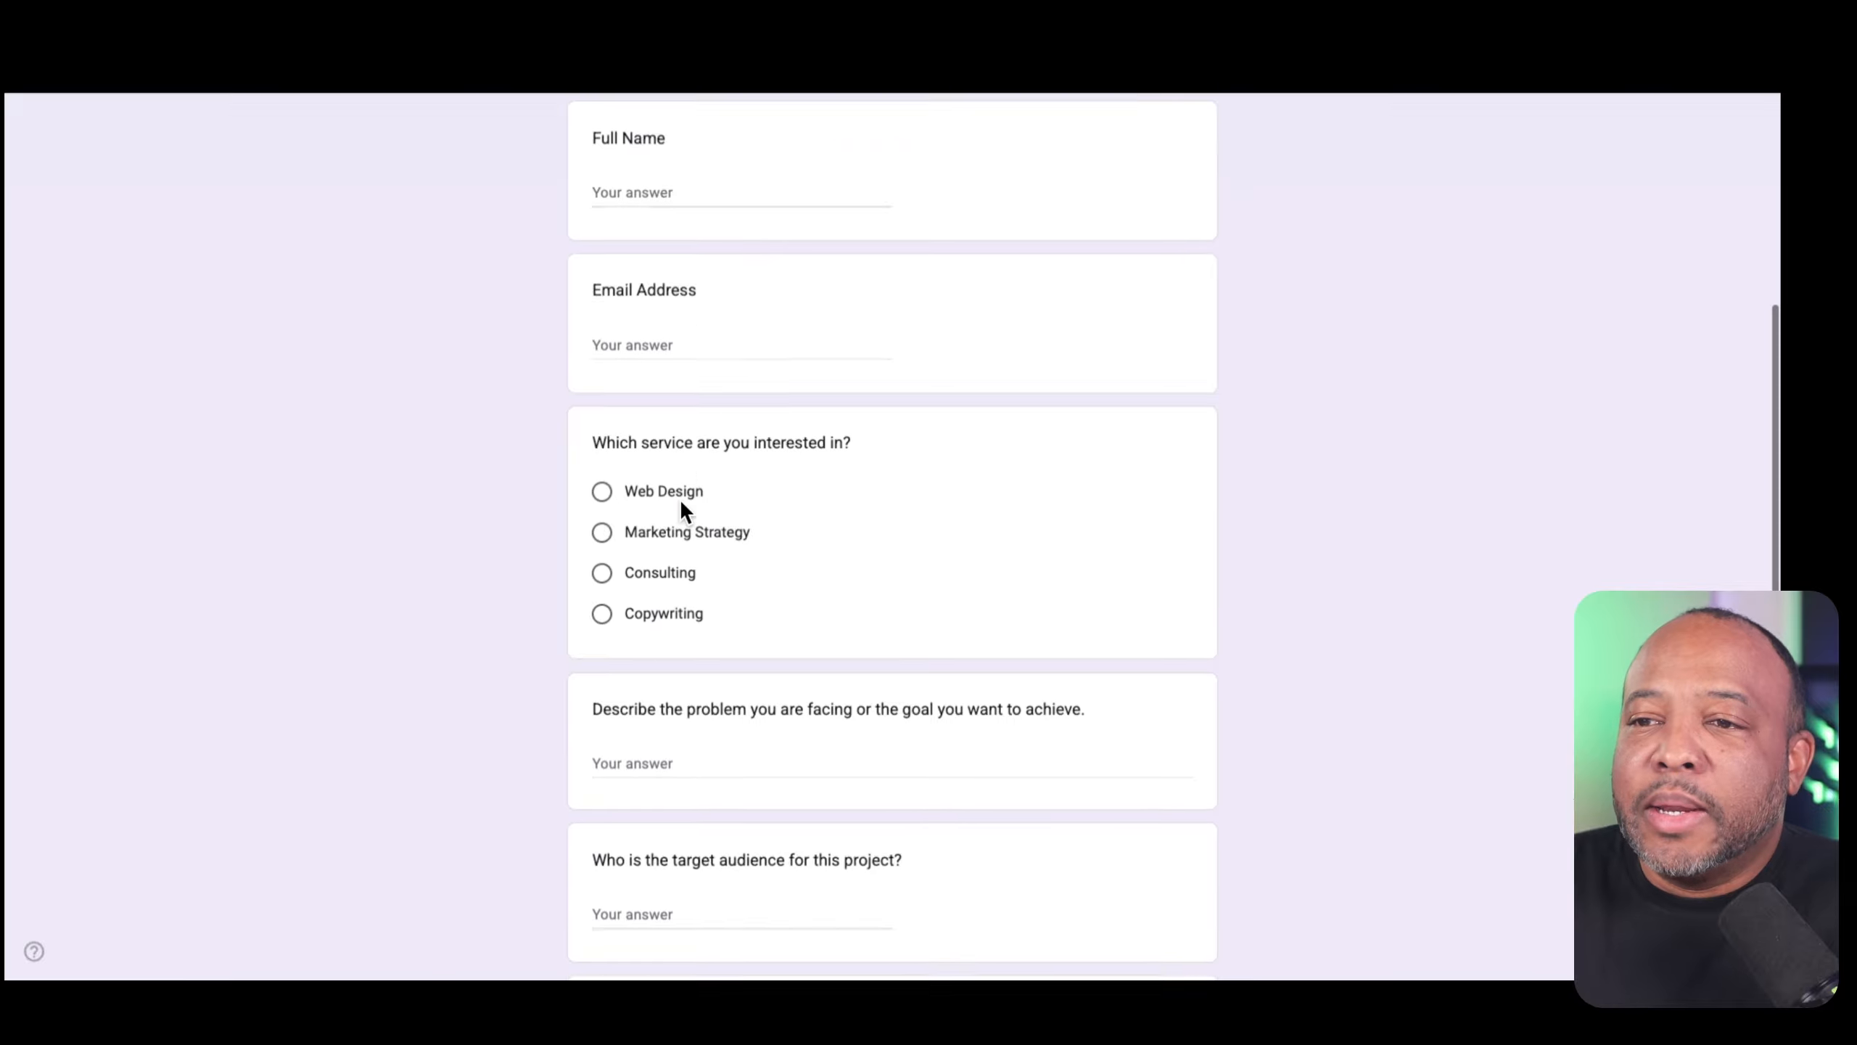
{"action": "scroll", "coordinate": [679, 500], "scroll_direction": "down", "scroll_amount": 4}
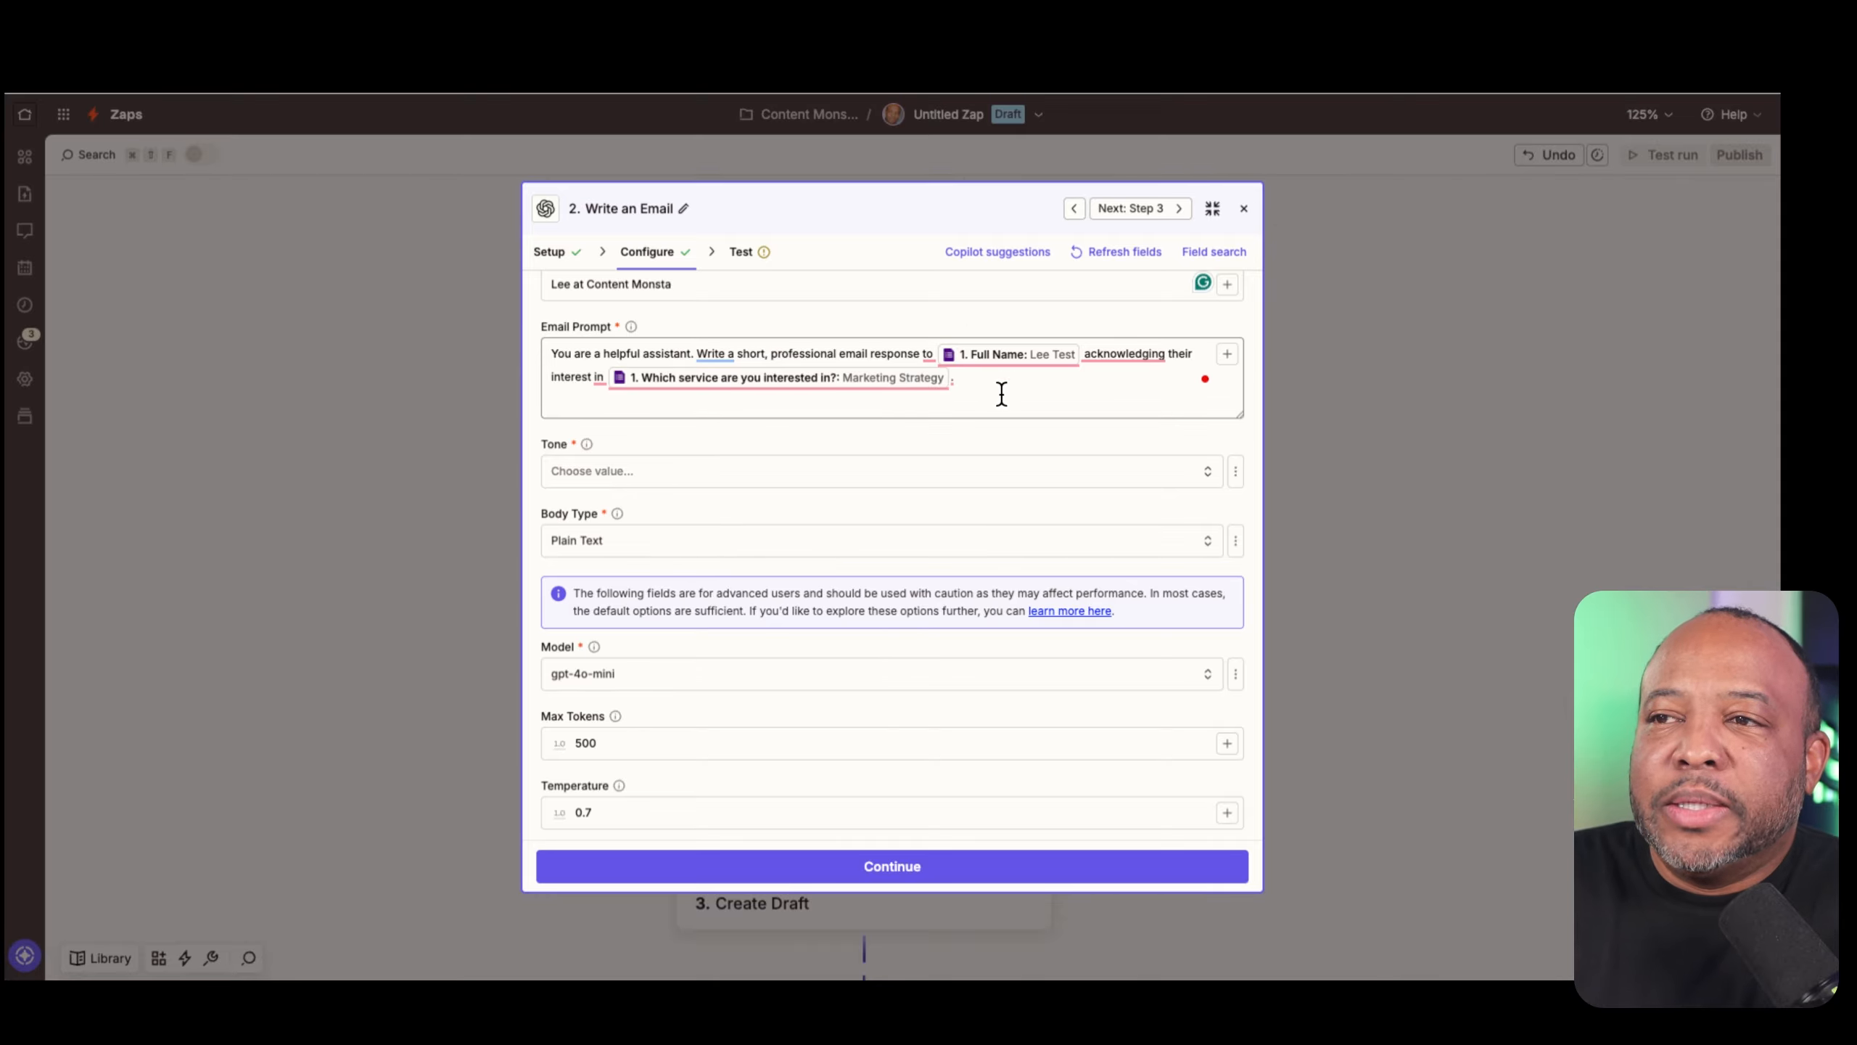
Set the email's tone to Neutral and look at the available body type options
{"action": "left_click", "coordinate": [898, 474]}
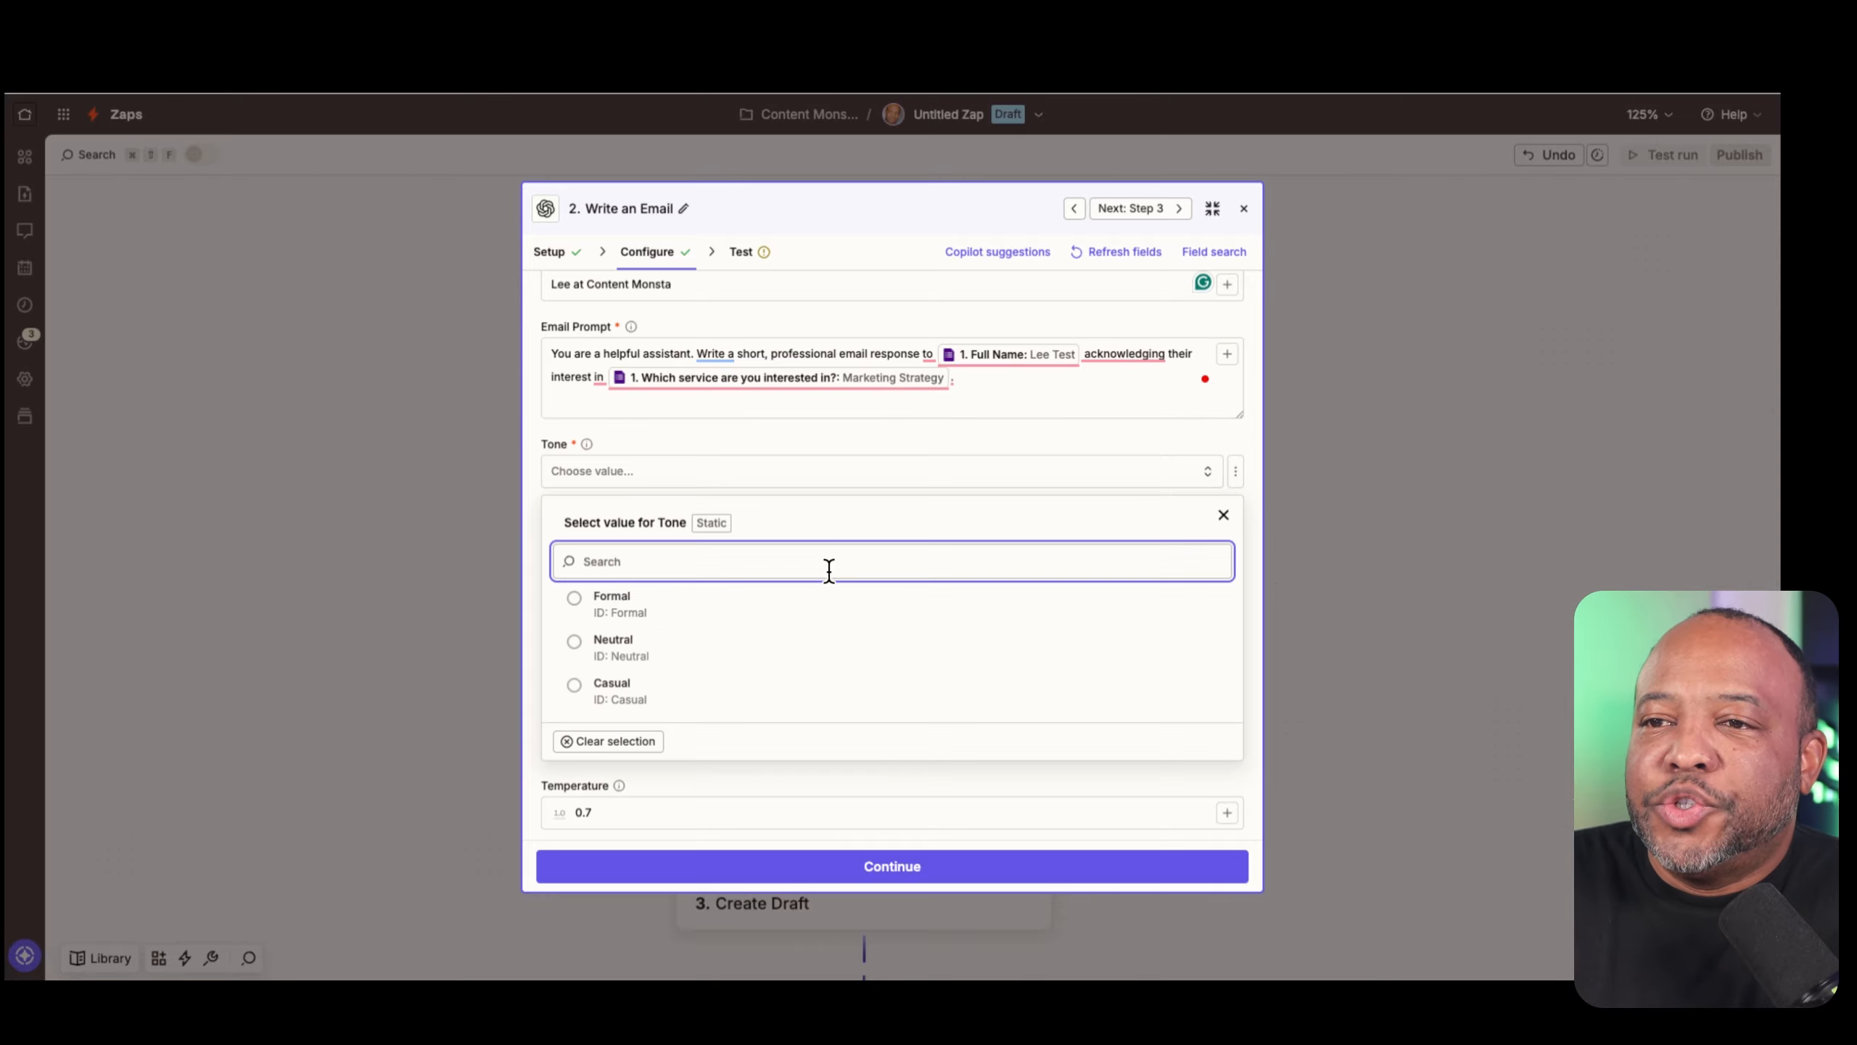
{"action": "left_click", "coordinate": [578, 645]}
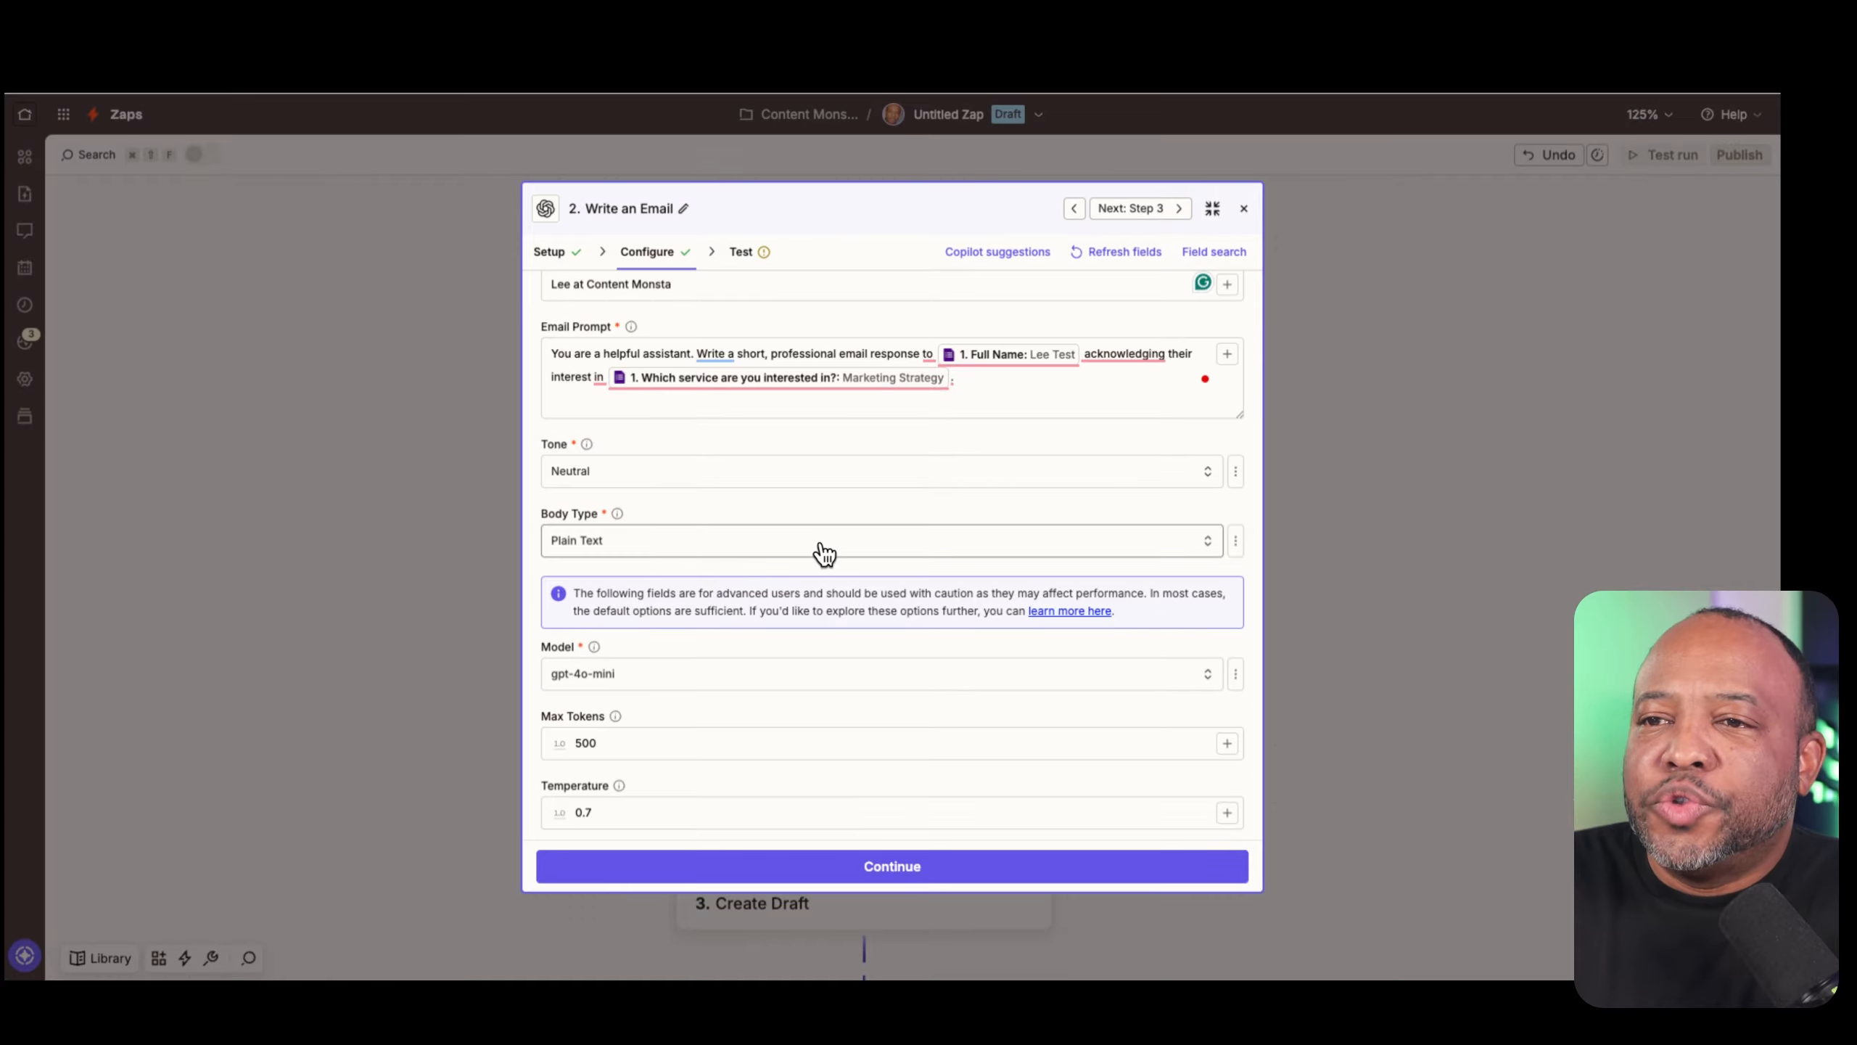
{"action": "left_click", "coordinate": [824, 548]}
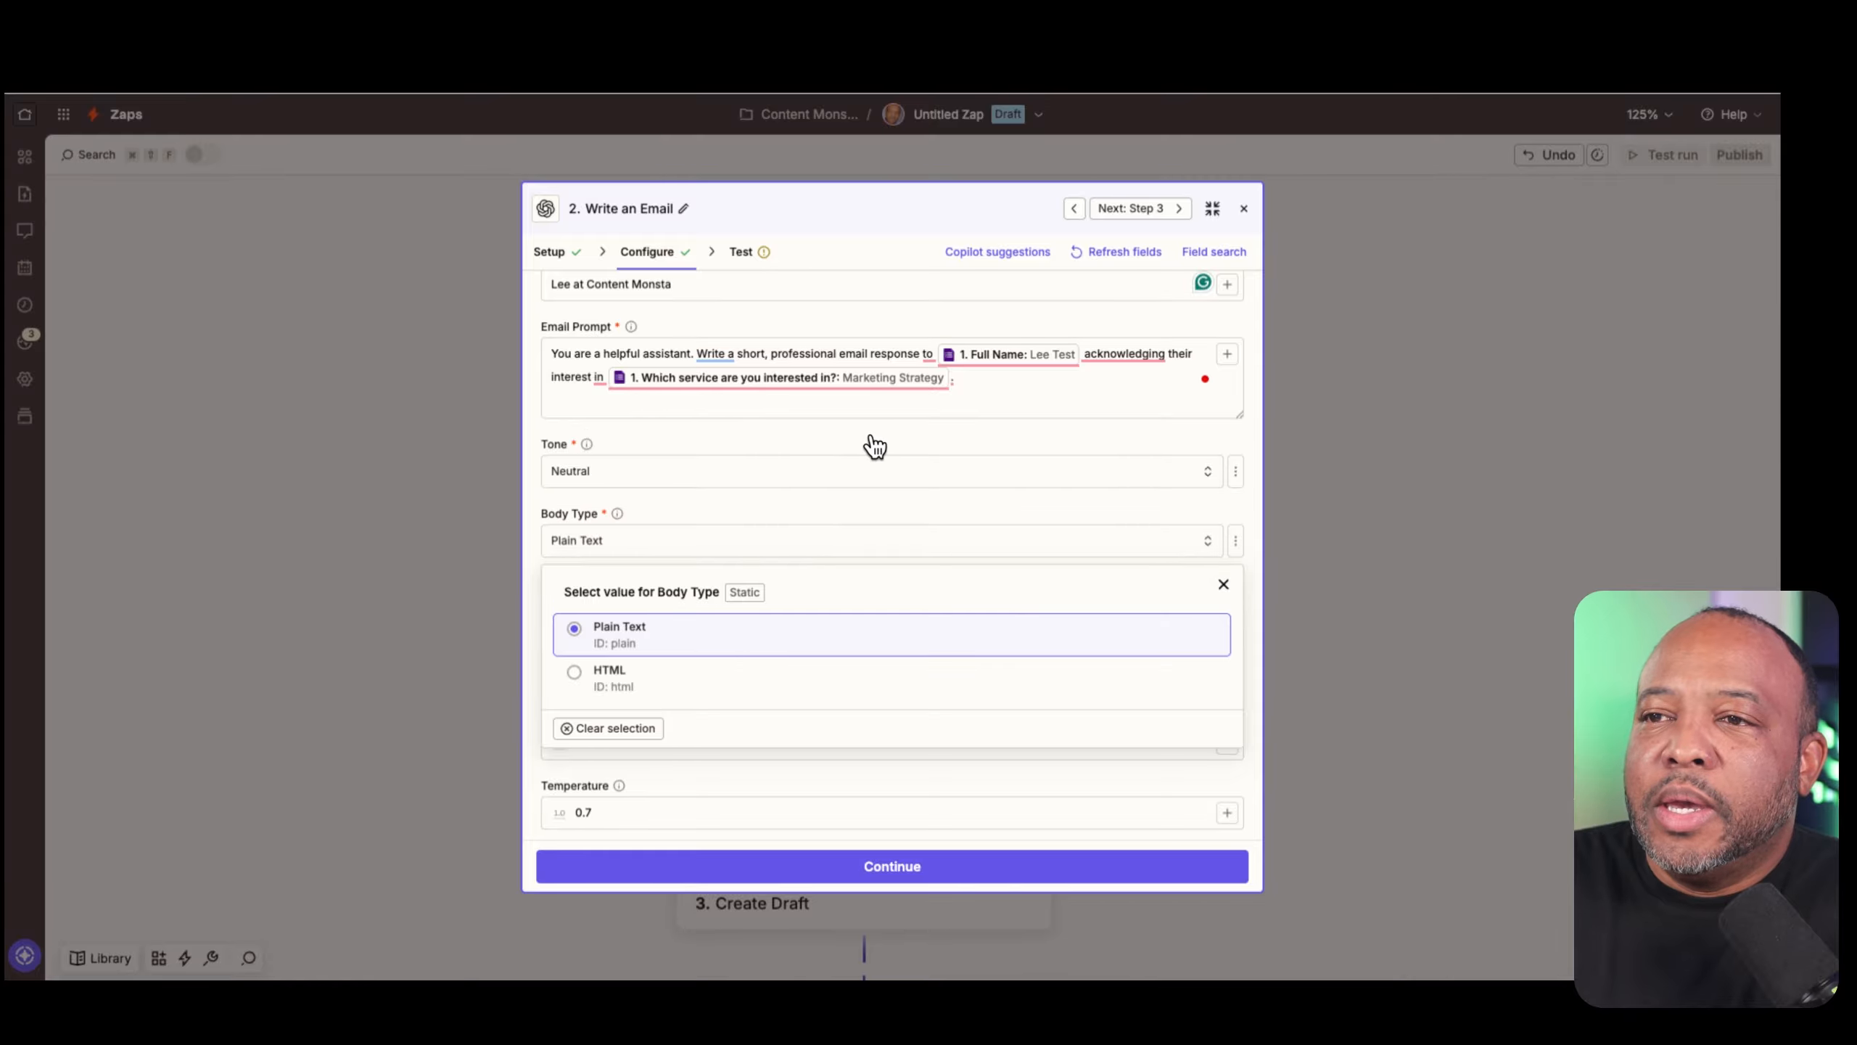
{"action": "left_click", "coordinate": [873, 444]}
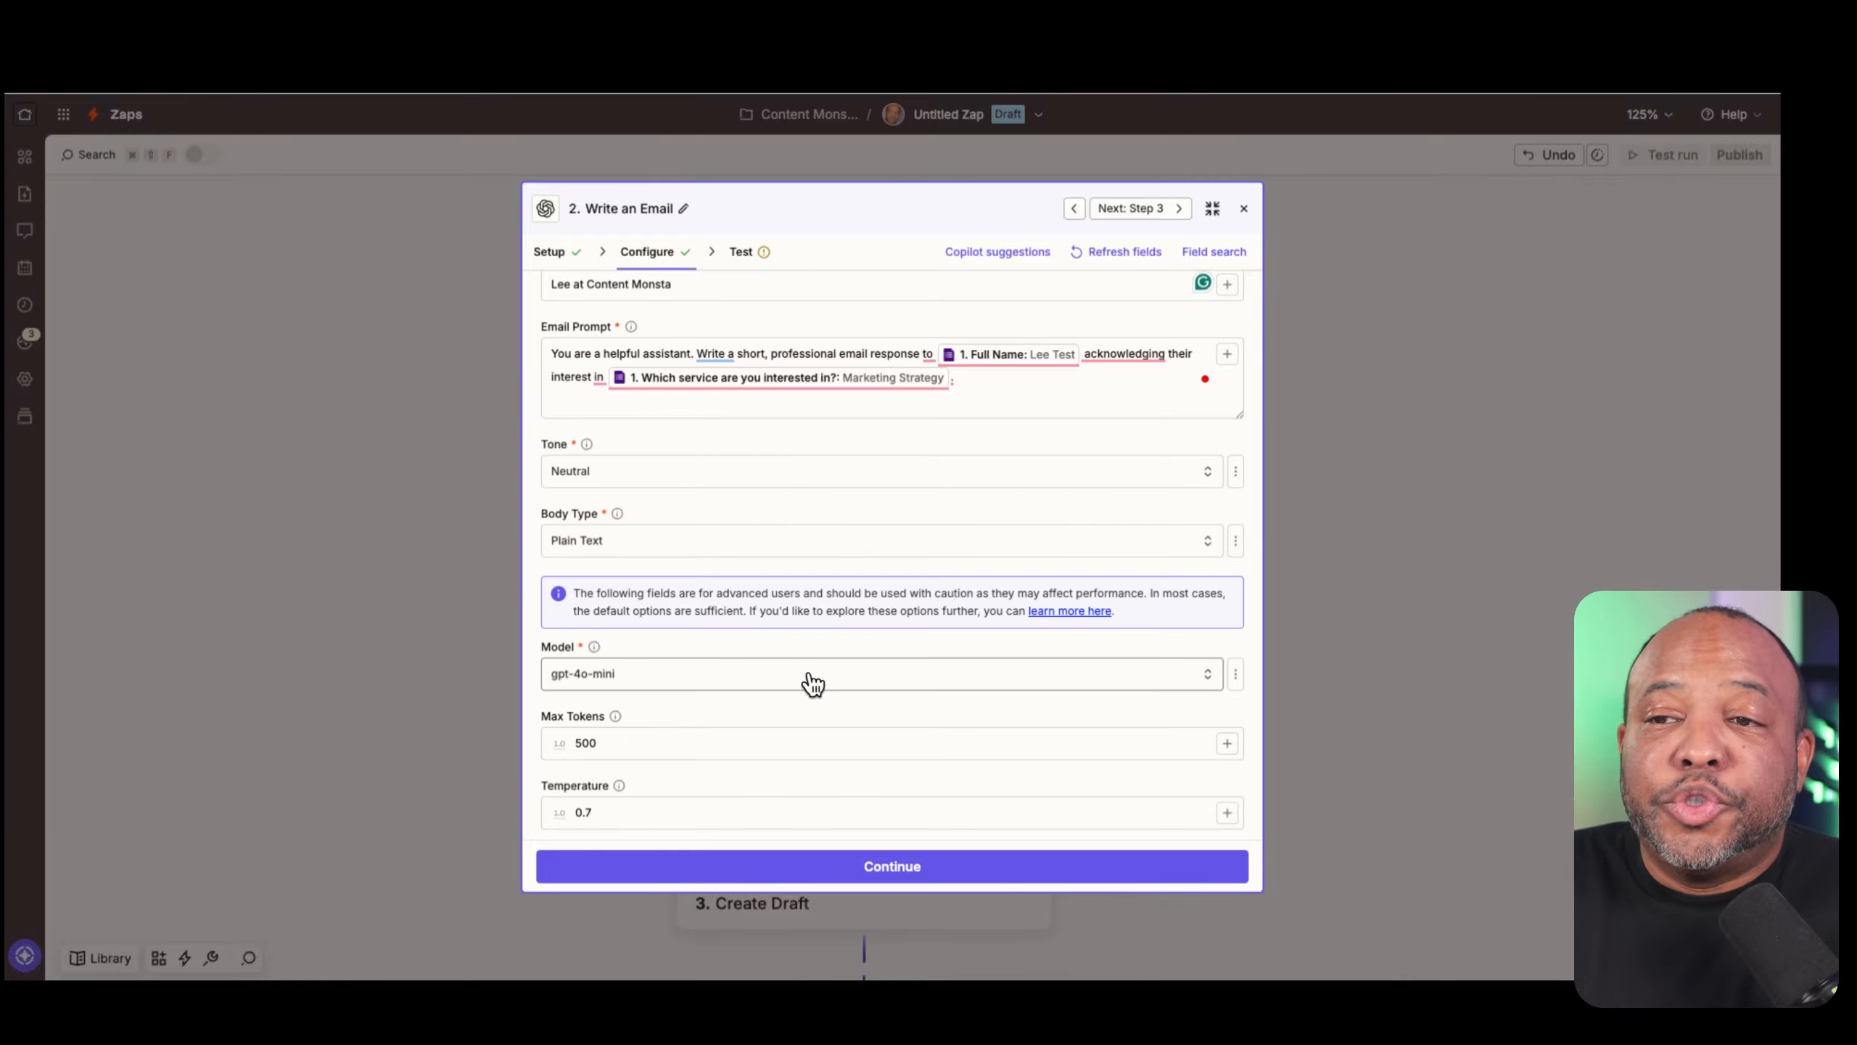
Set the ChatGPT model for writing the email to gpt-4o
{"action": "left_click", "coordinate": [810, 677]}
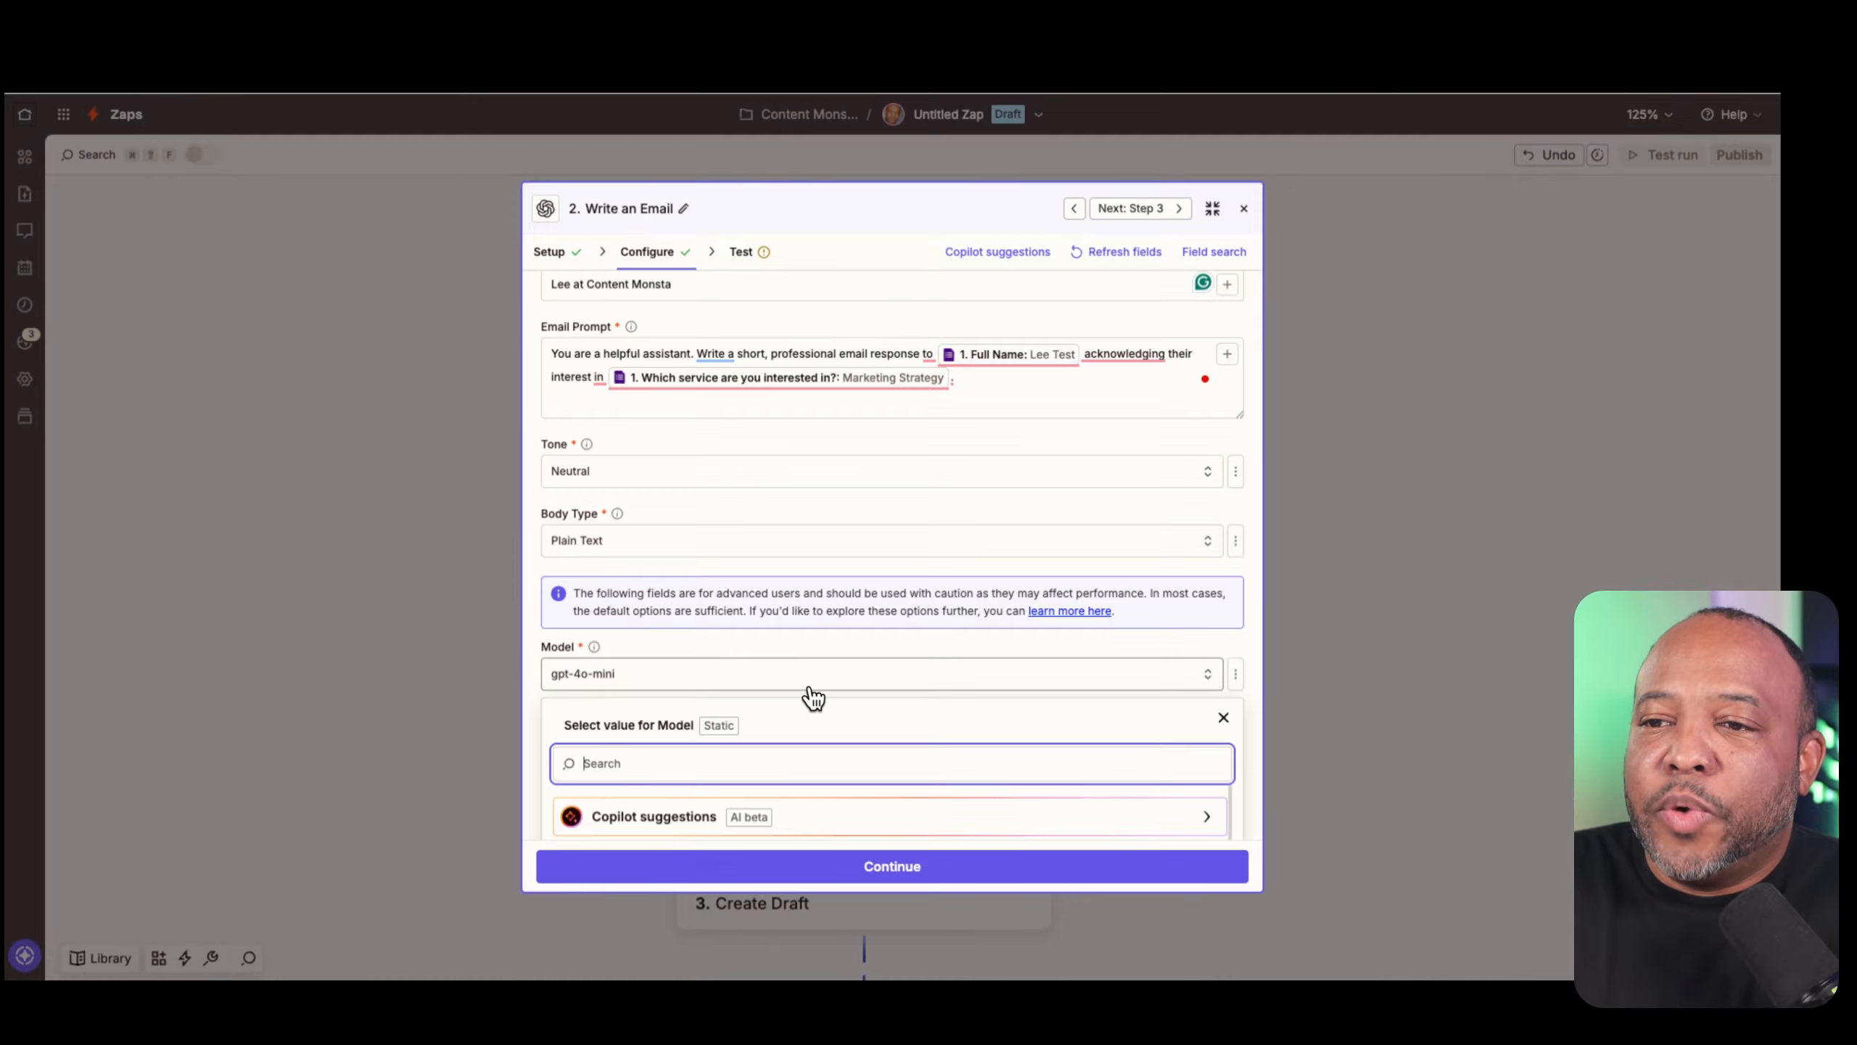
{"action": "scroll", "coordinate": [812, 691], "scroll_direction": "down", "scroll_amount": 2}
{"action": "scroll", "coordinate": [808, 697], "scroll_direction": "down", "scroll_amount": 3}
{"action": "scroll", "coordinate": [801, 699], "scroll_direction": "up", "scroll_amount": 1}
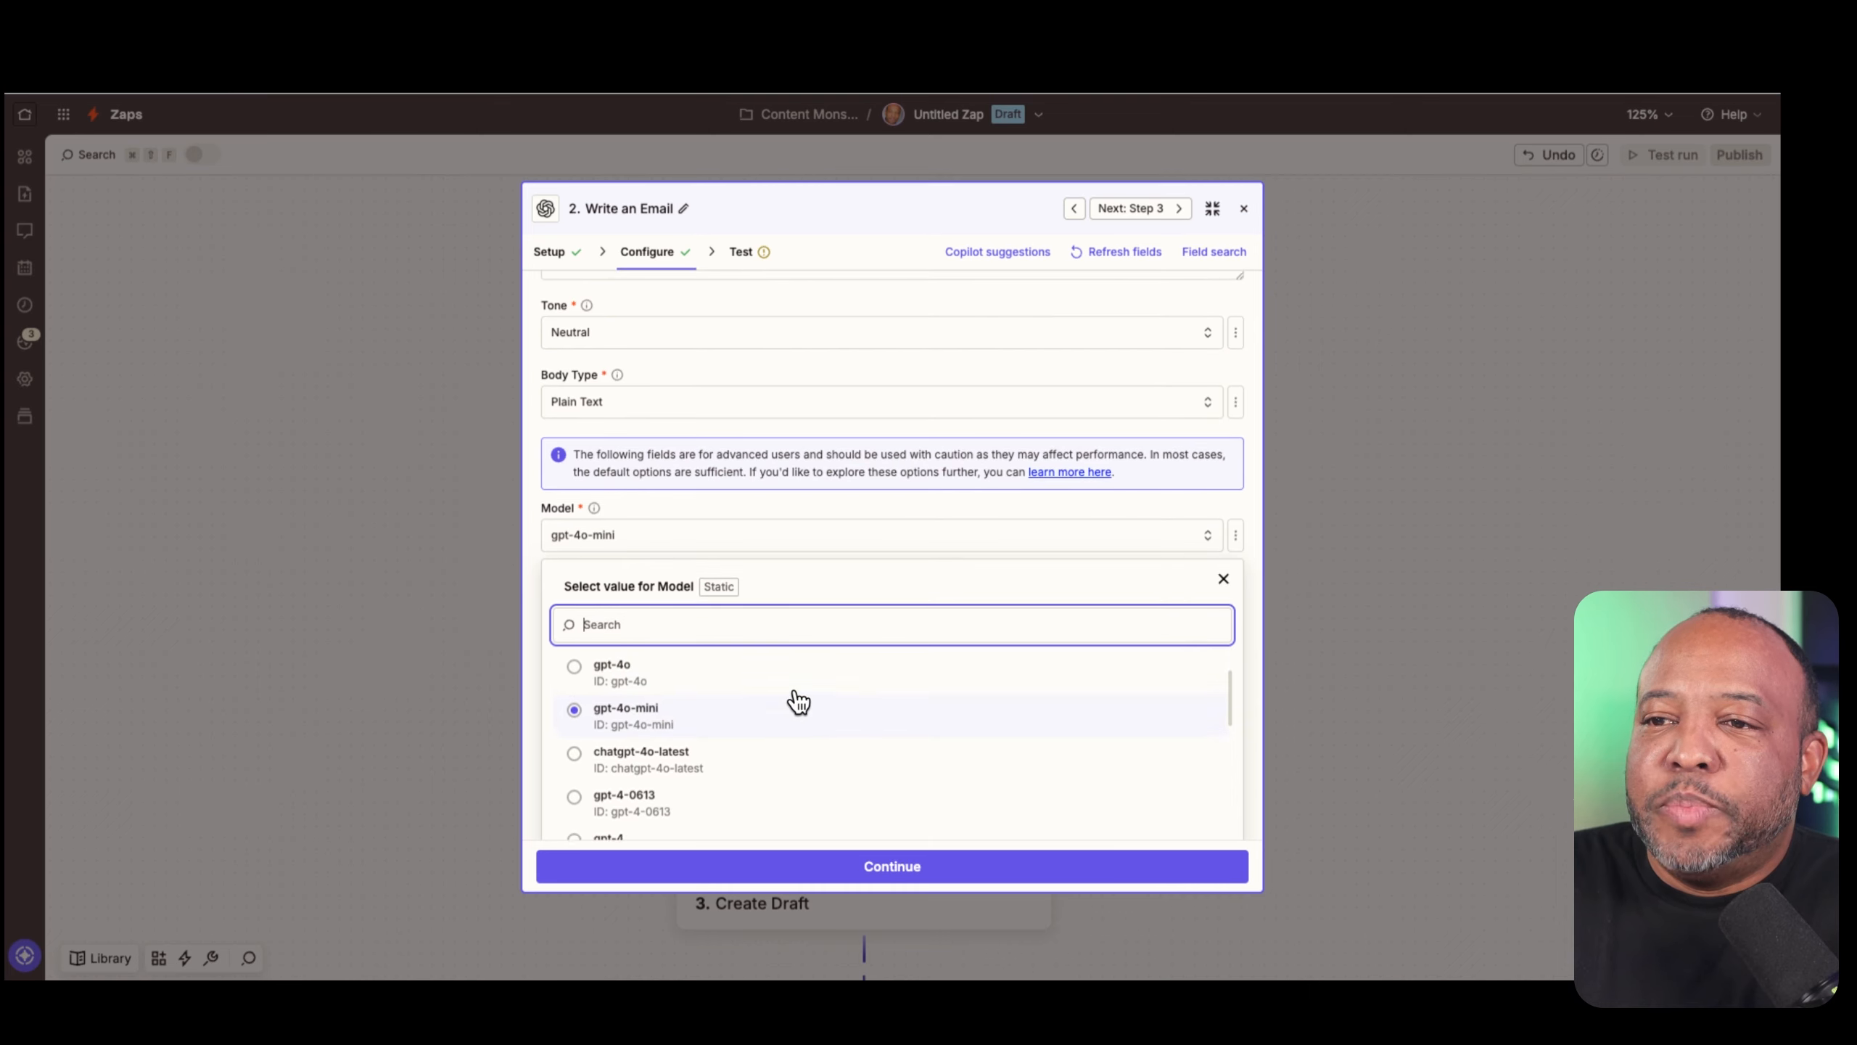
{"action": "left_click", "coordinate": [704, 682]}
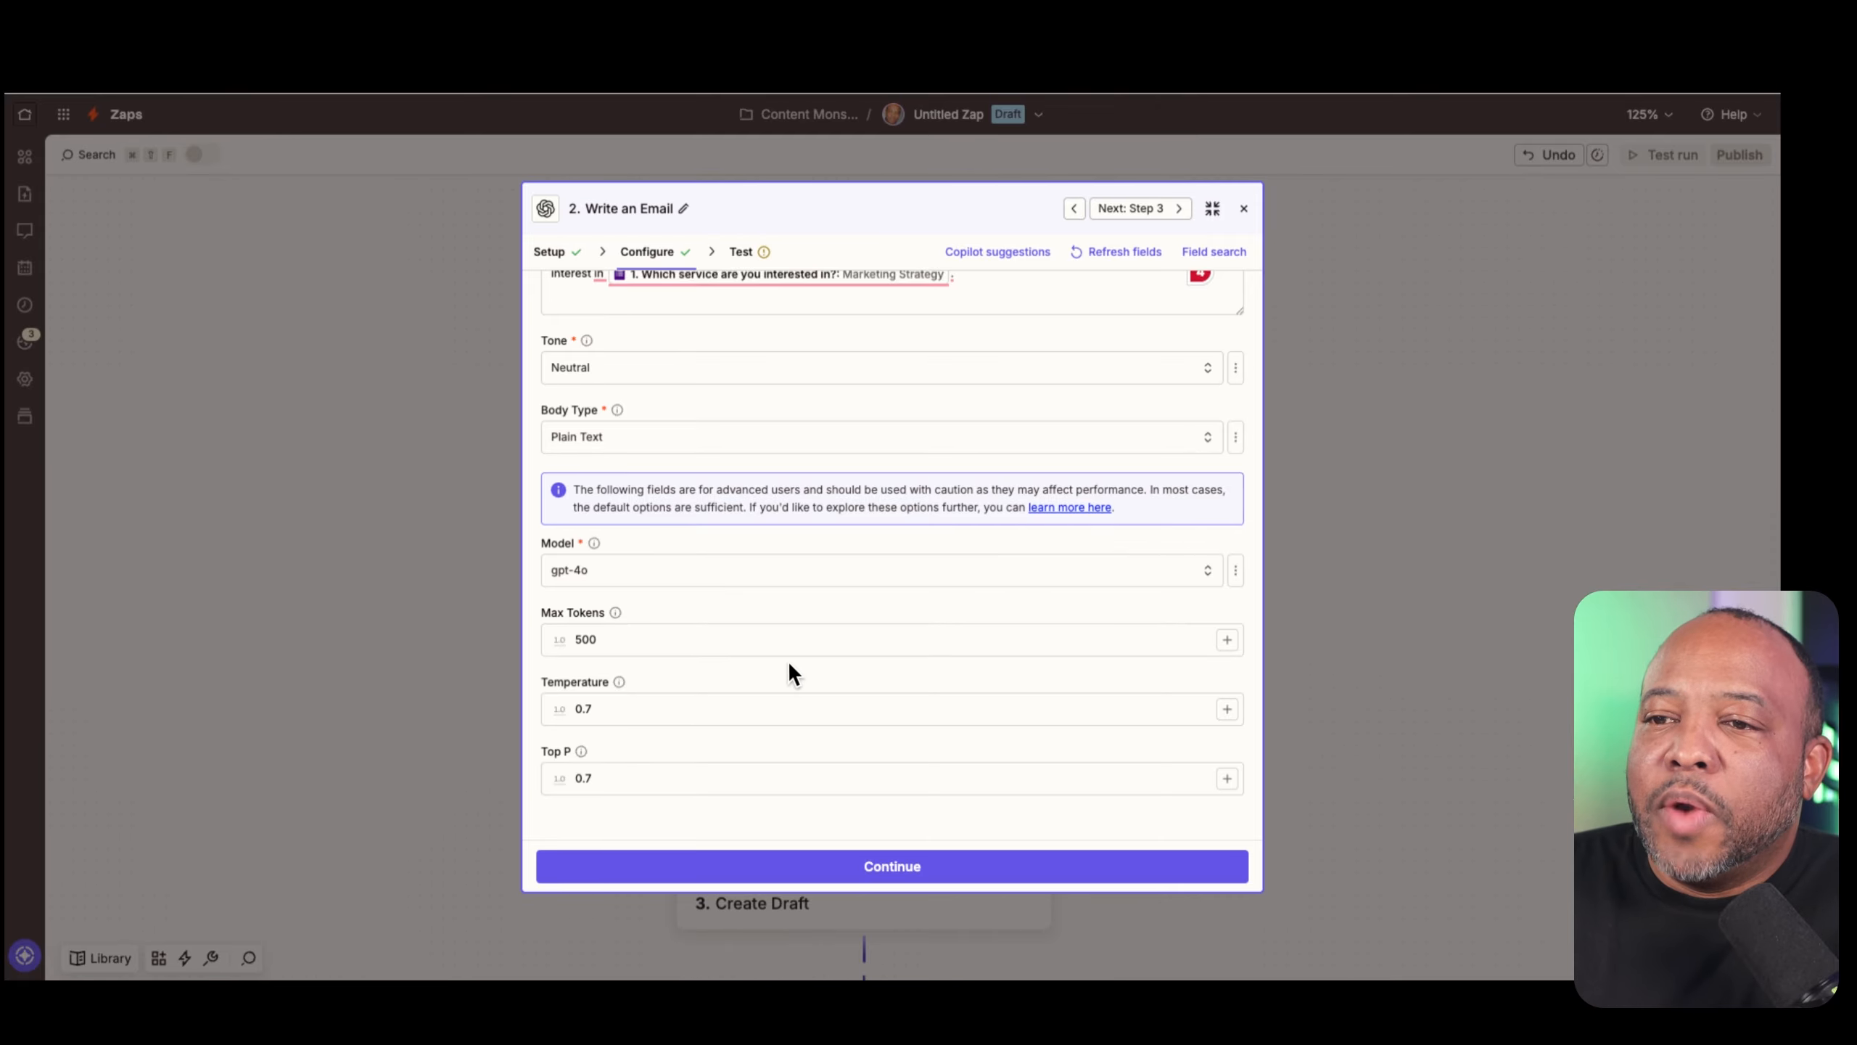
Test the Write an Email step, review the generated subject and body, and continue to the Gmail draft step
{"action": "left_click", "coordinate": [909, 871]}
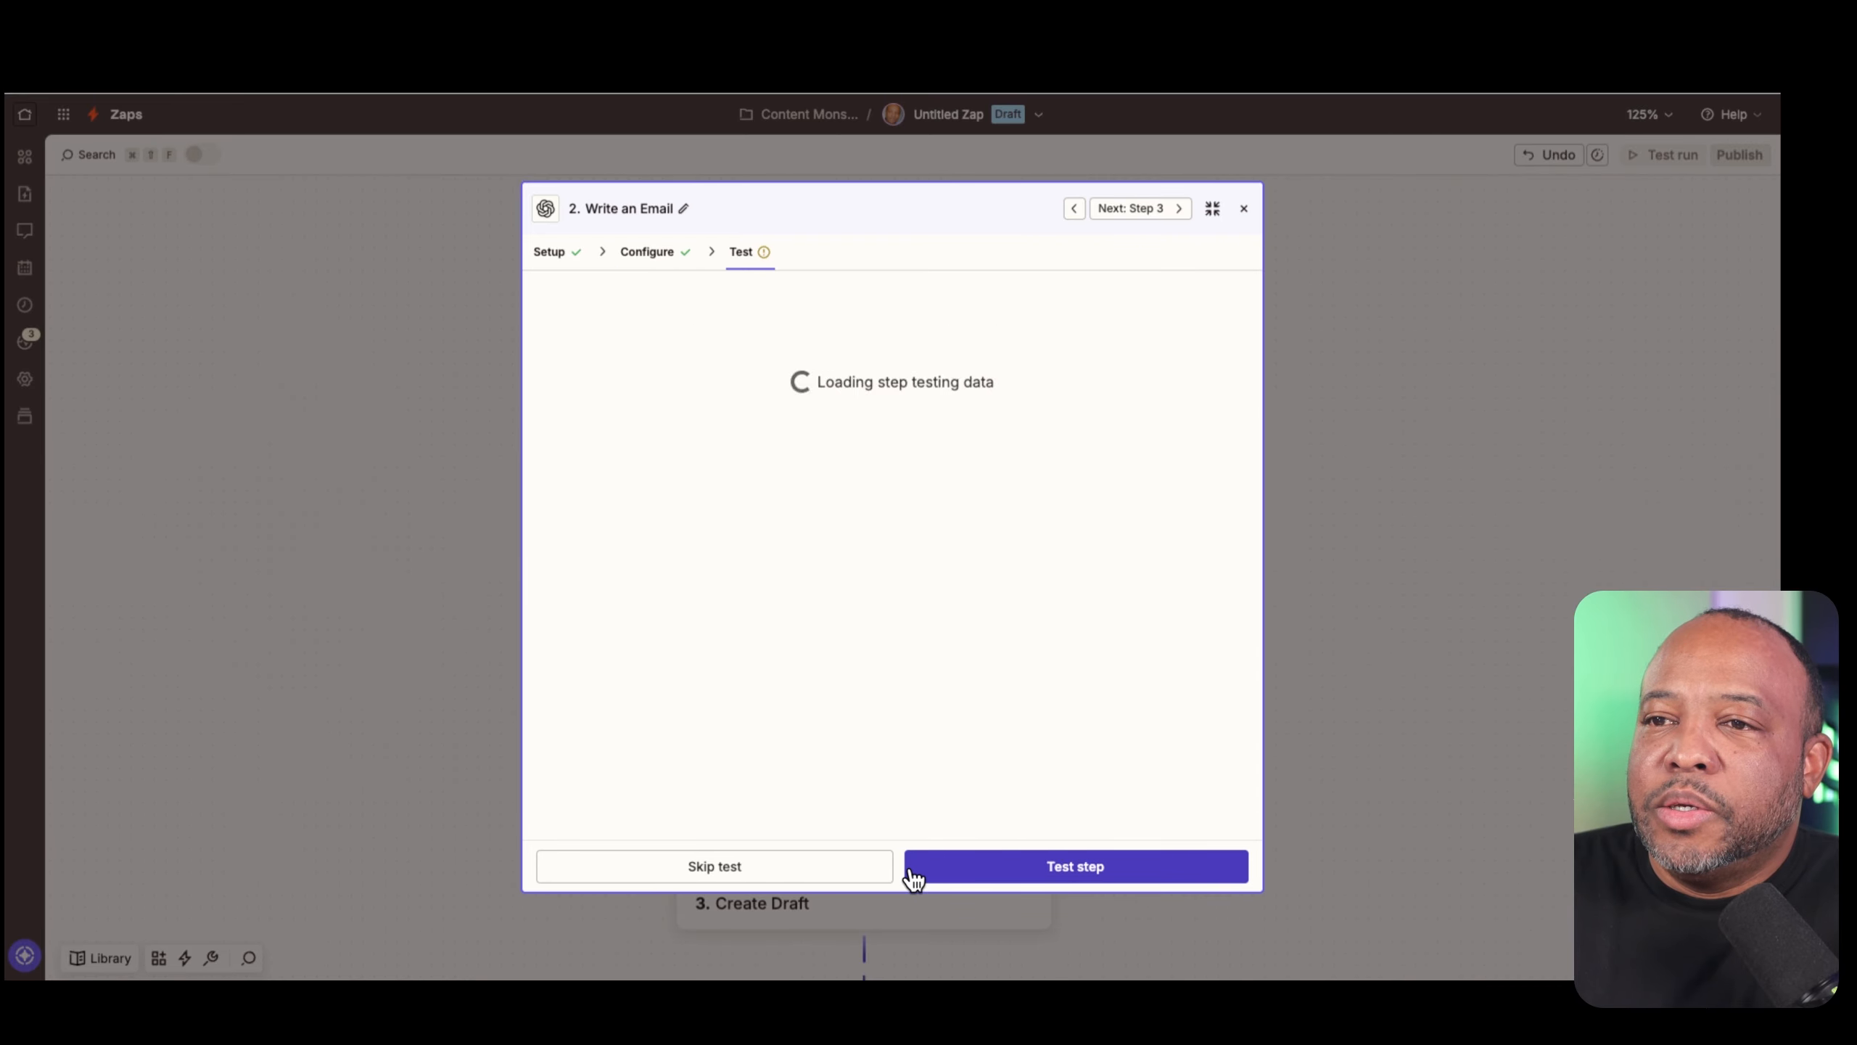
{"action": "left_click", "coordinate": [1036, 868]}
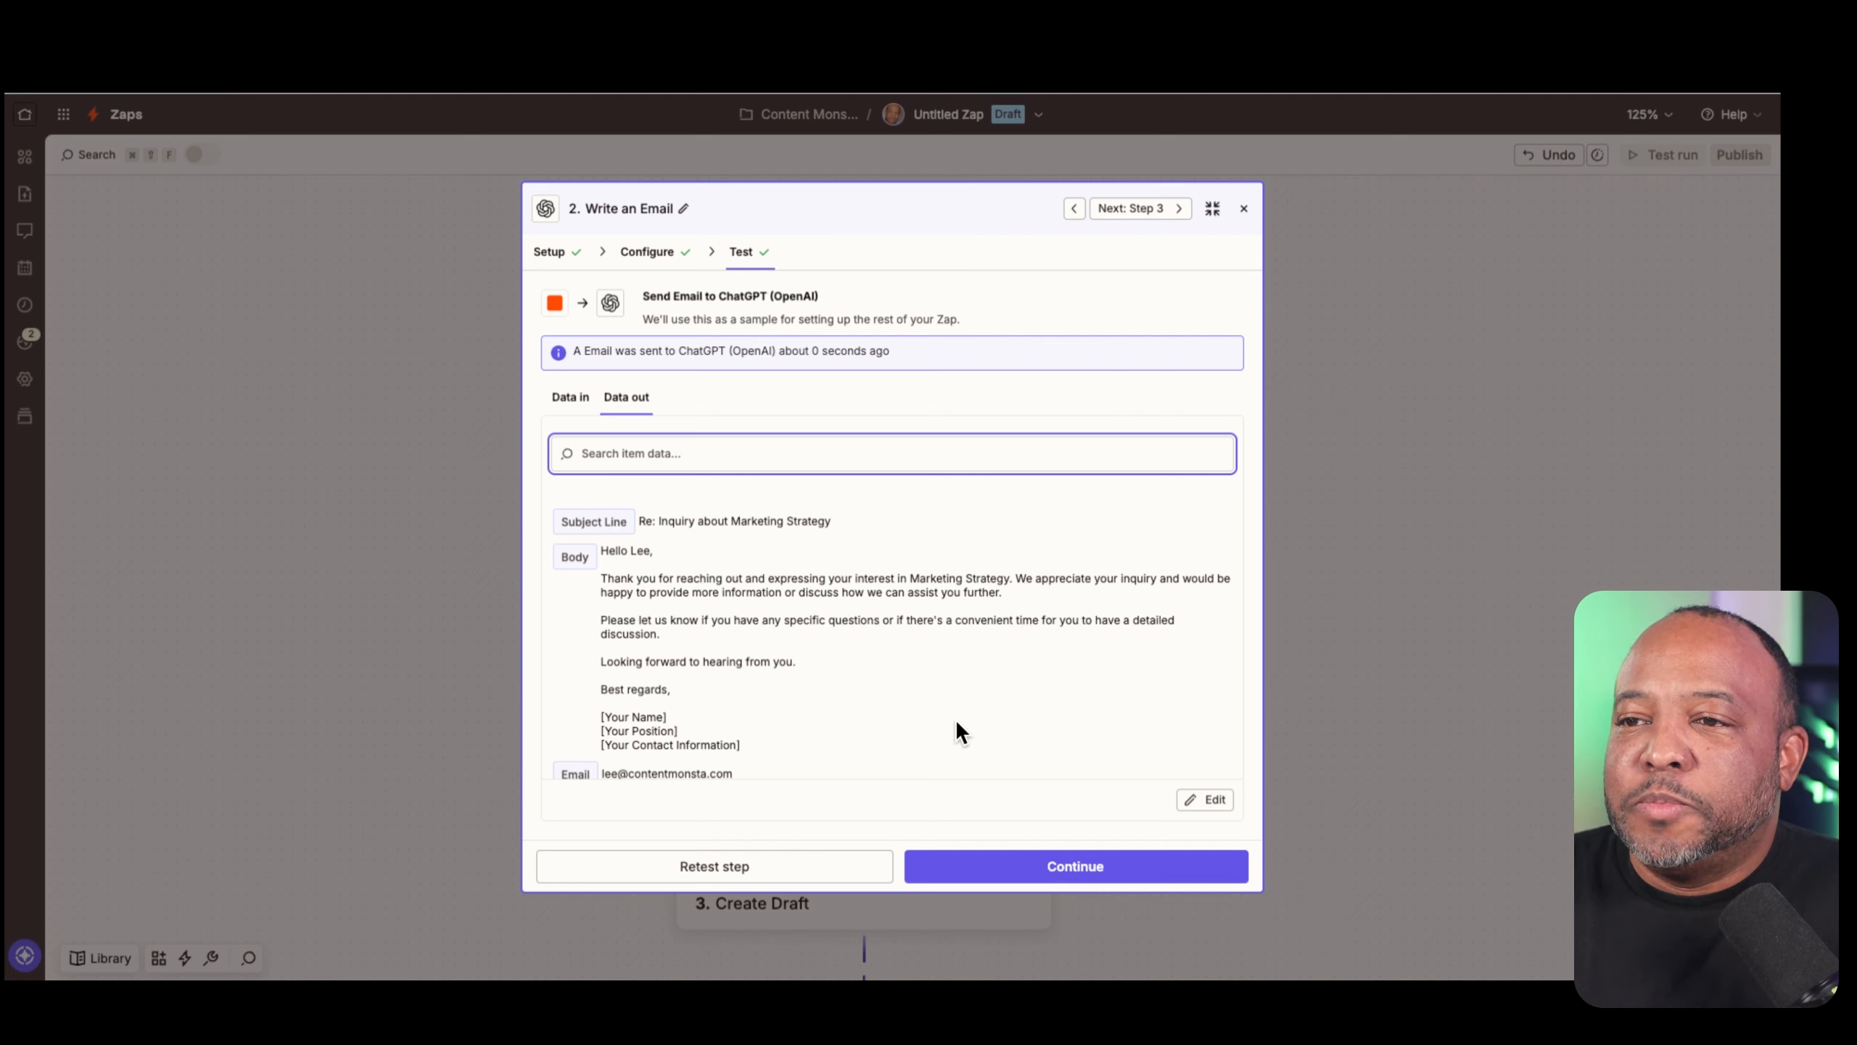
{"action": "scroll", "coordinate": [951, 714], "scroll_direction": "down", "scroll_amount": 1}
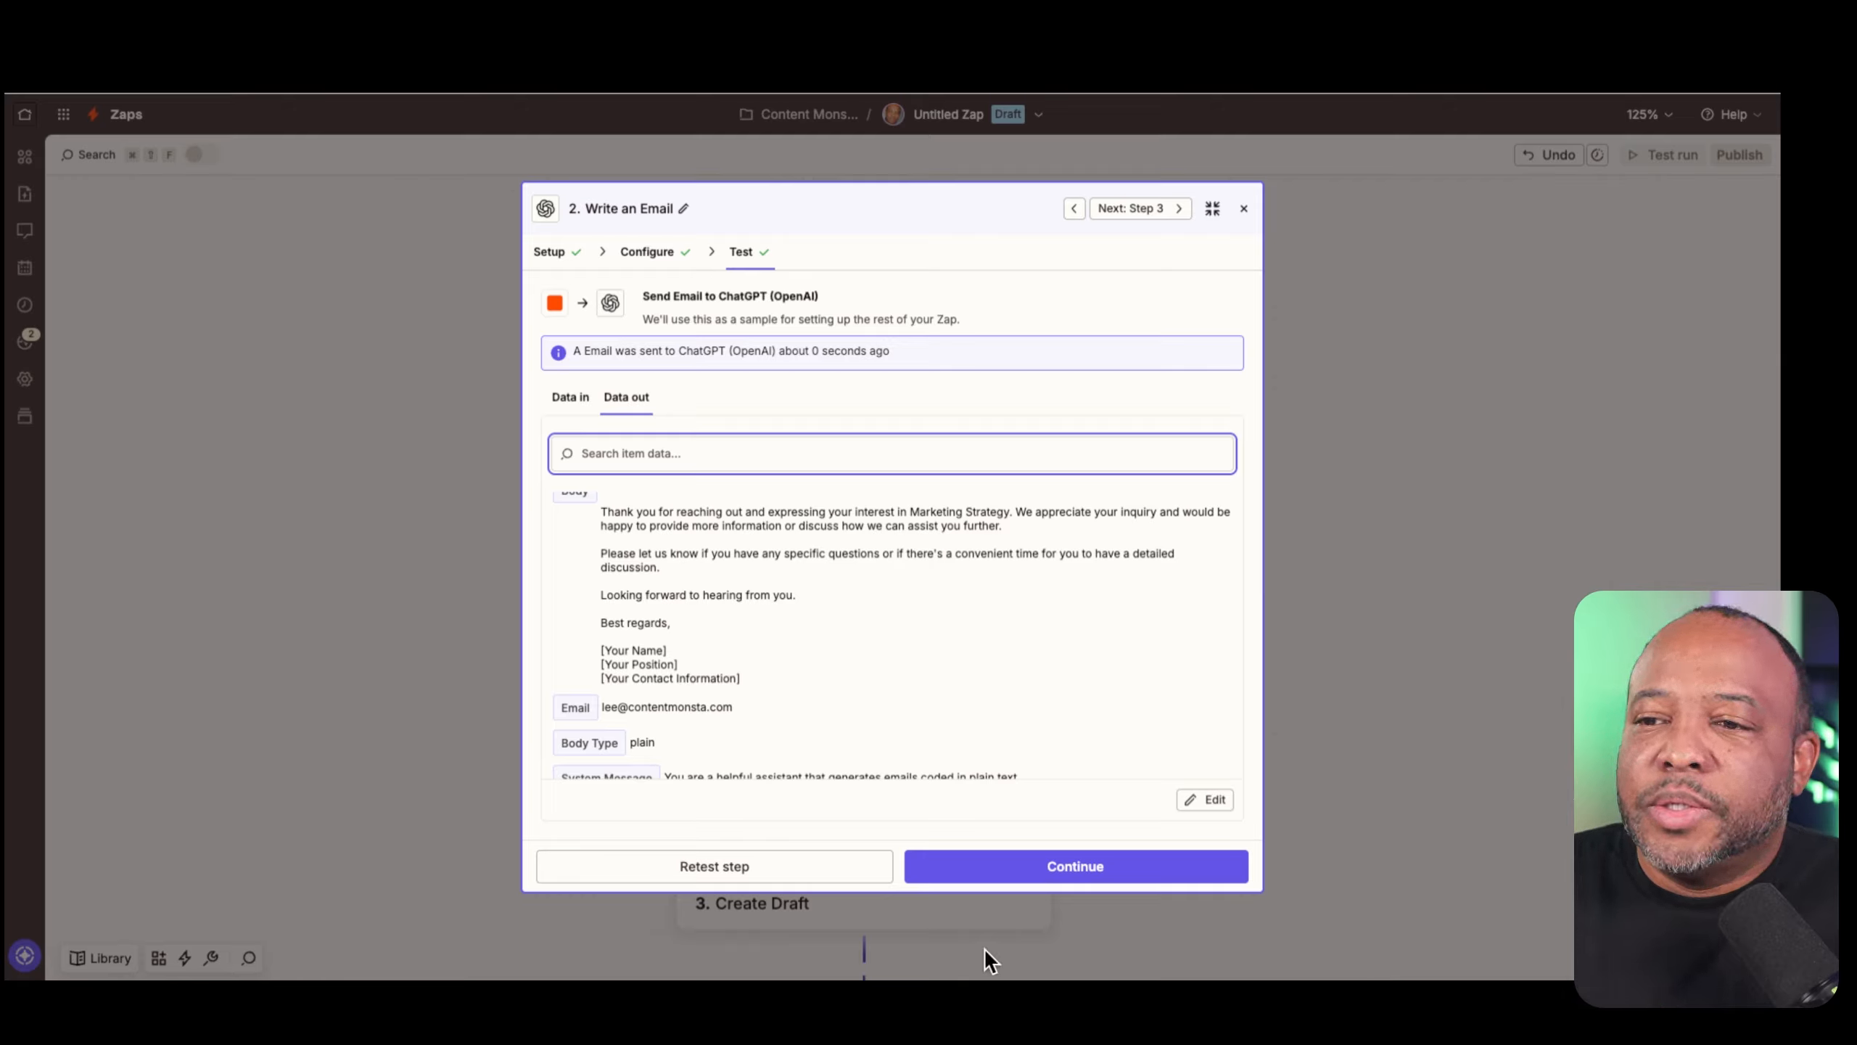
{"action": "left_click", "coordinate": [1041, 868]}
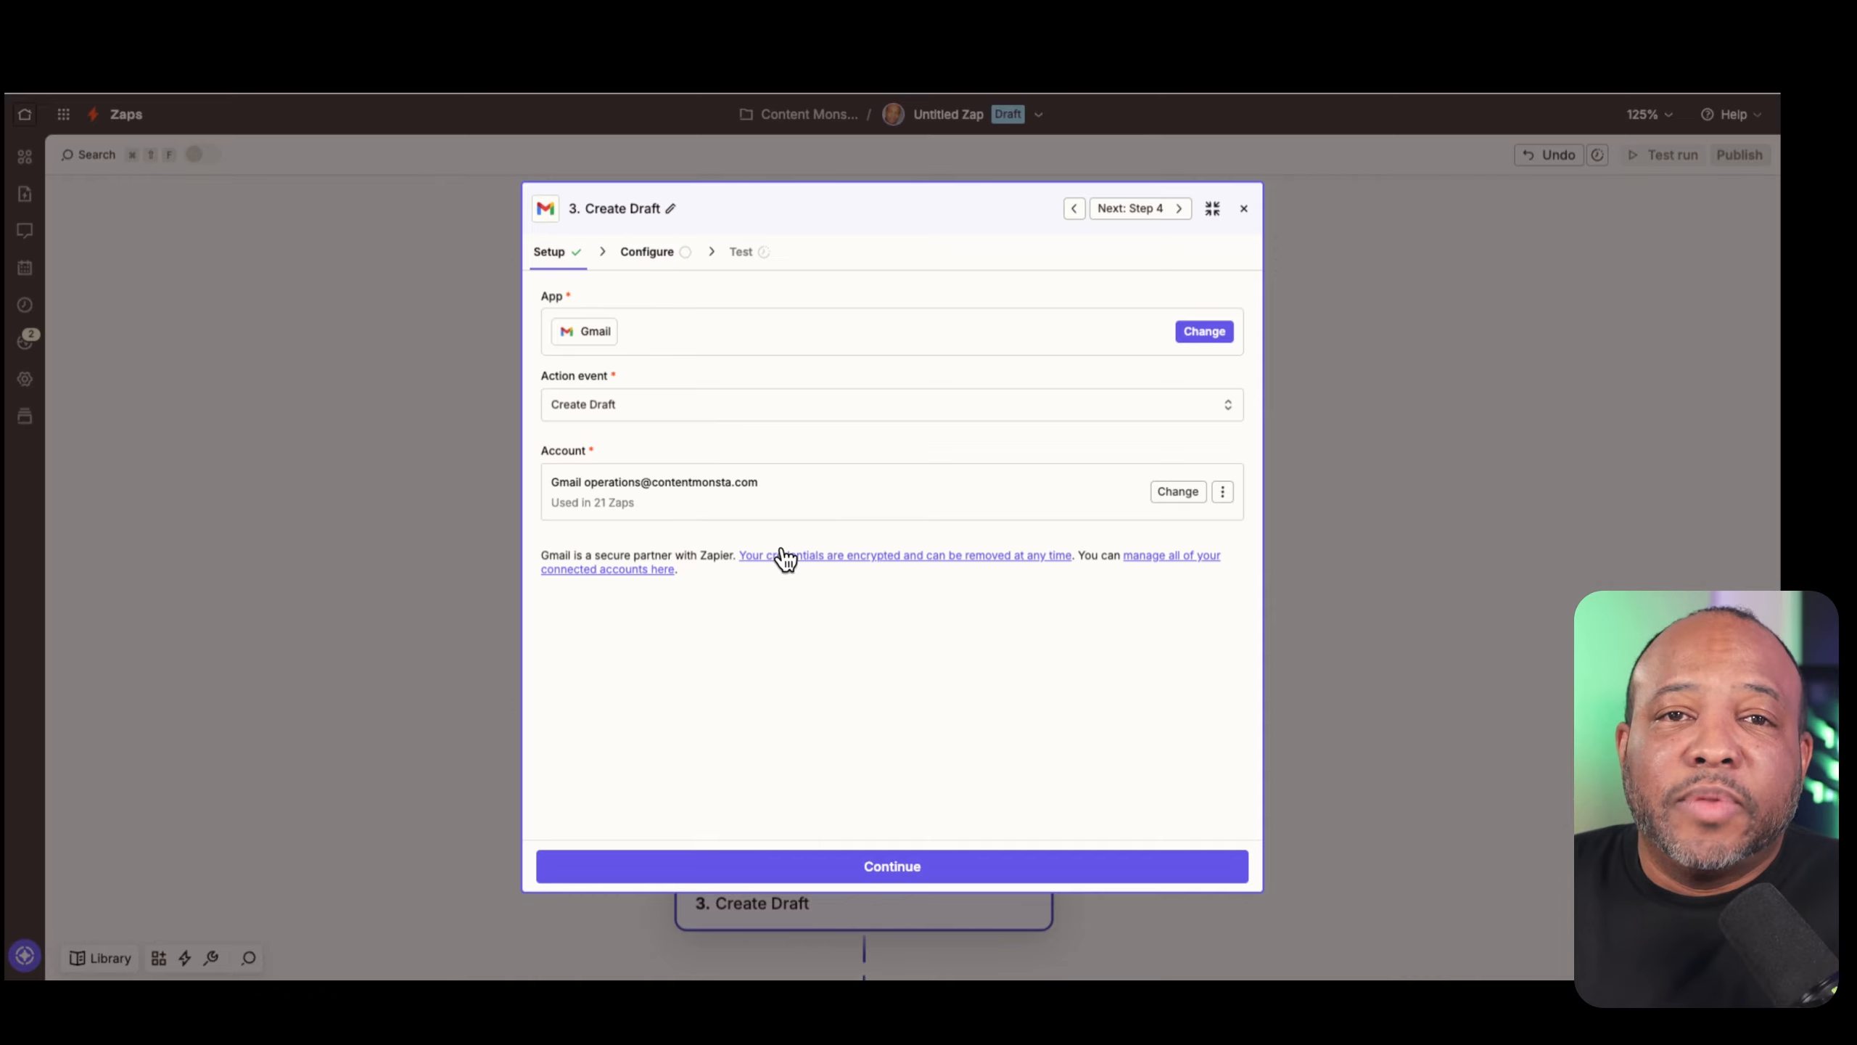
Accept the Gmail Create Draft setup and map the To field to the Respondent Email from the Google Forms response
{"action": "left_click", "coordinate": [894, 865]}
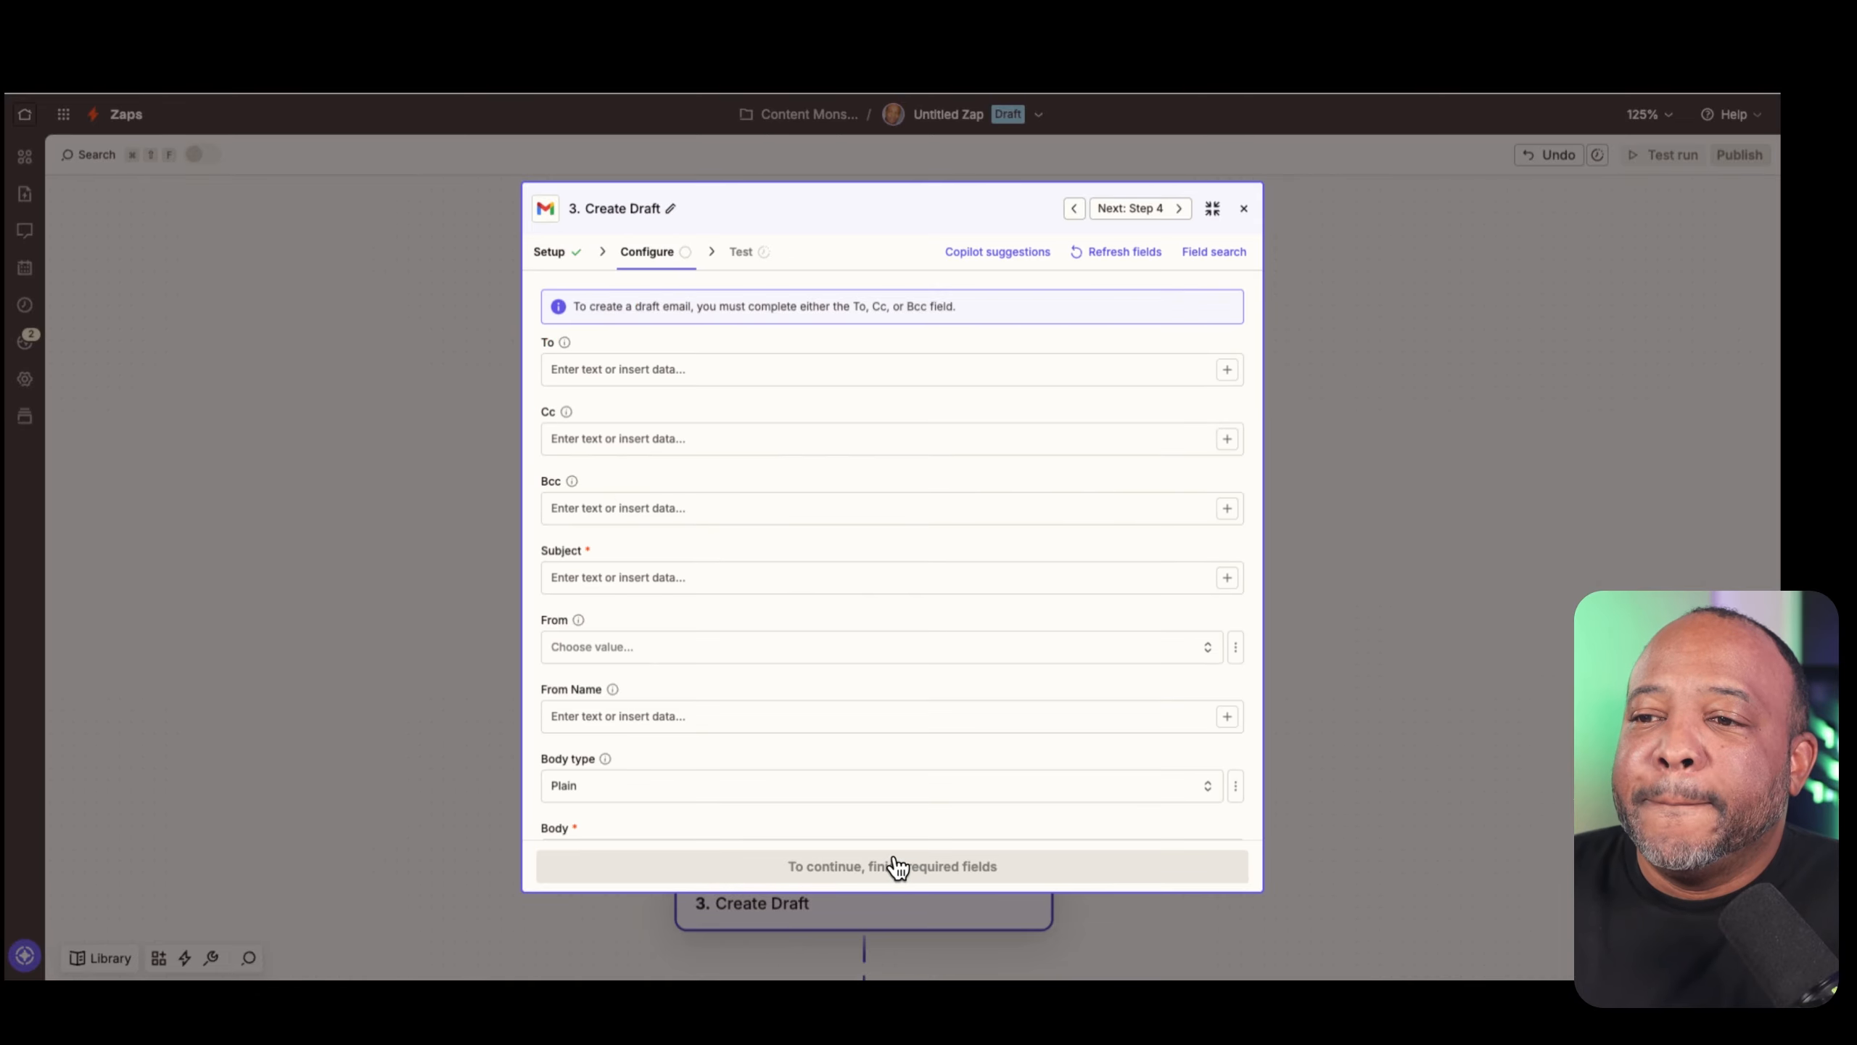
{"action": "scroll", "coordinate": [965, 777], "scroll_direction": "down", "scroll_amount": 3}
{"action": "scroll", "coordinate": [963, 777], "scroll_direction": "up", "scroll_amount": 3}
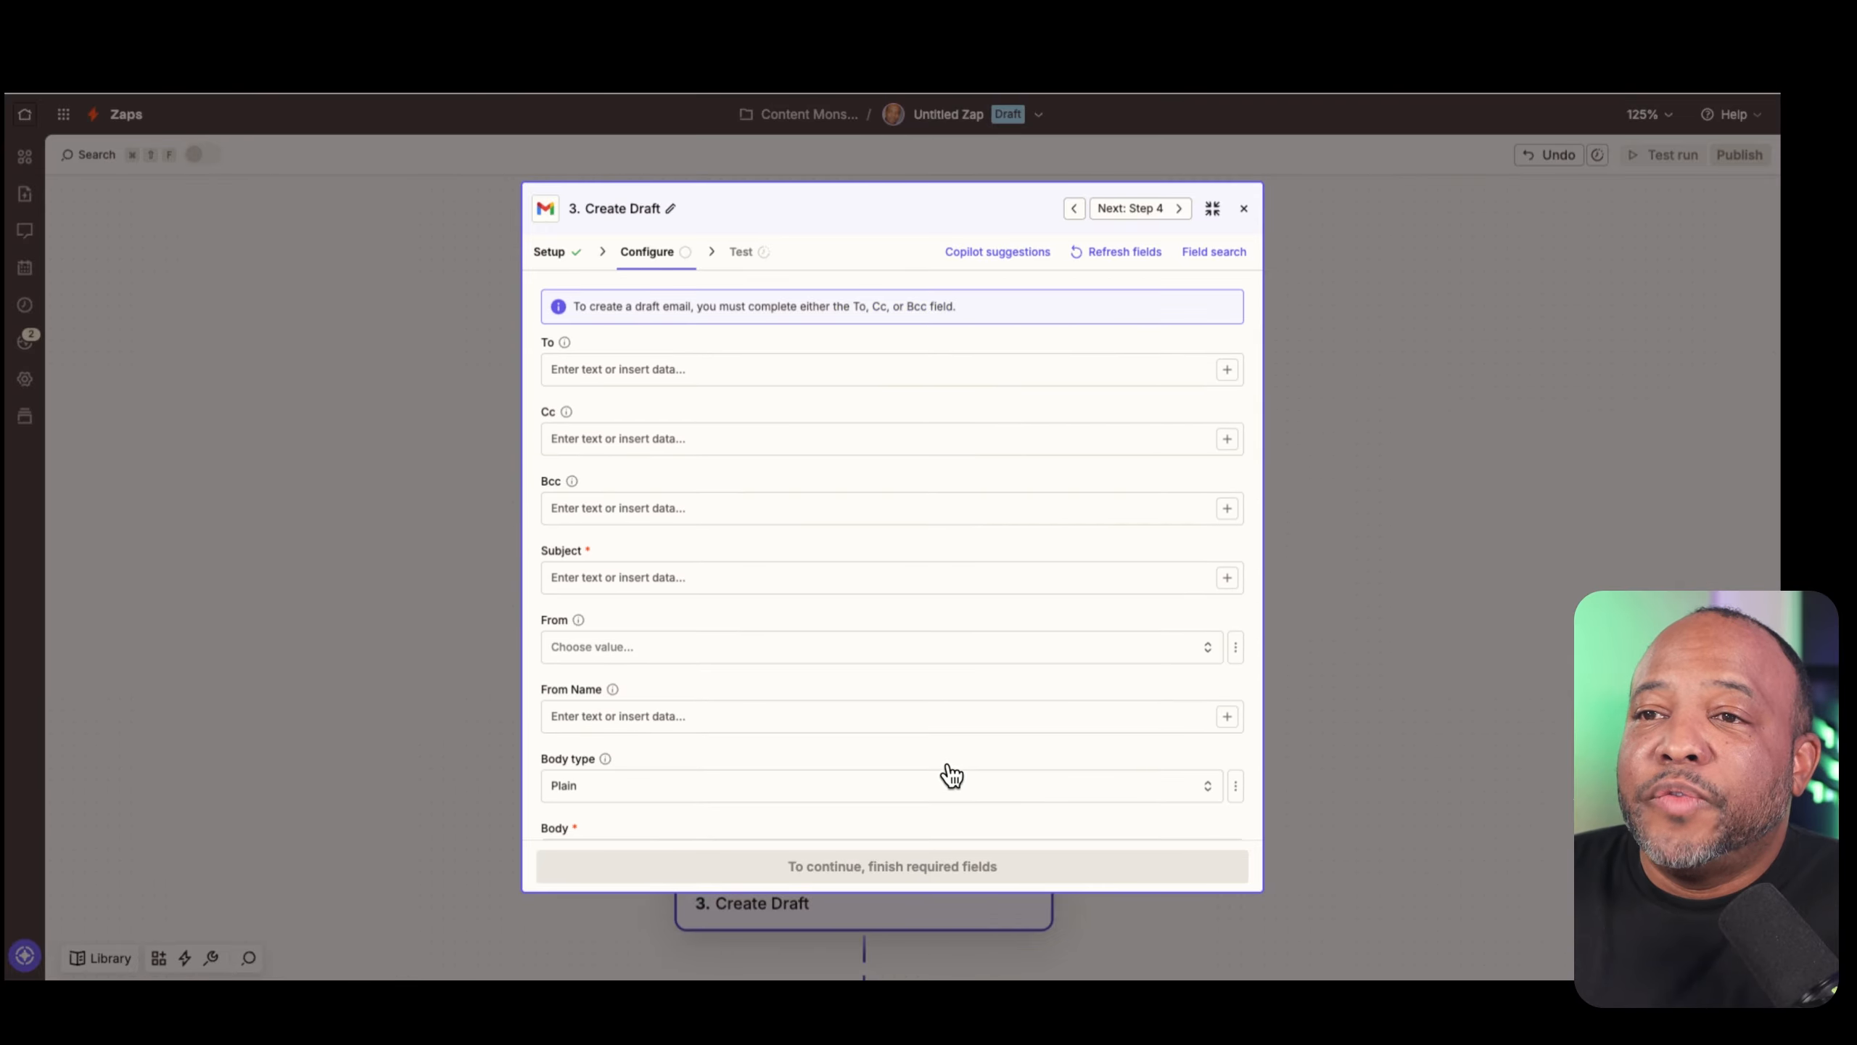
{"action": "left_click", "coordinate": [785, 367]}
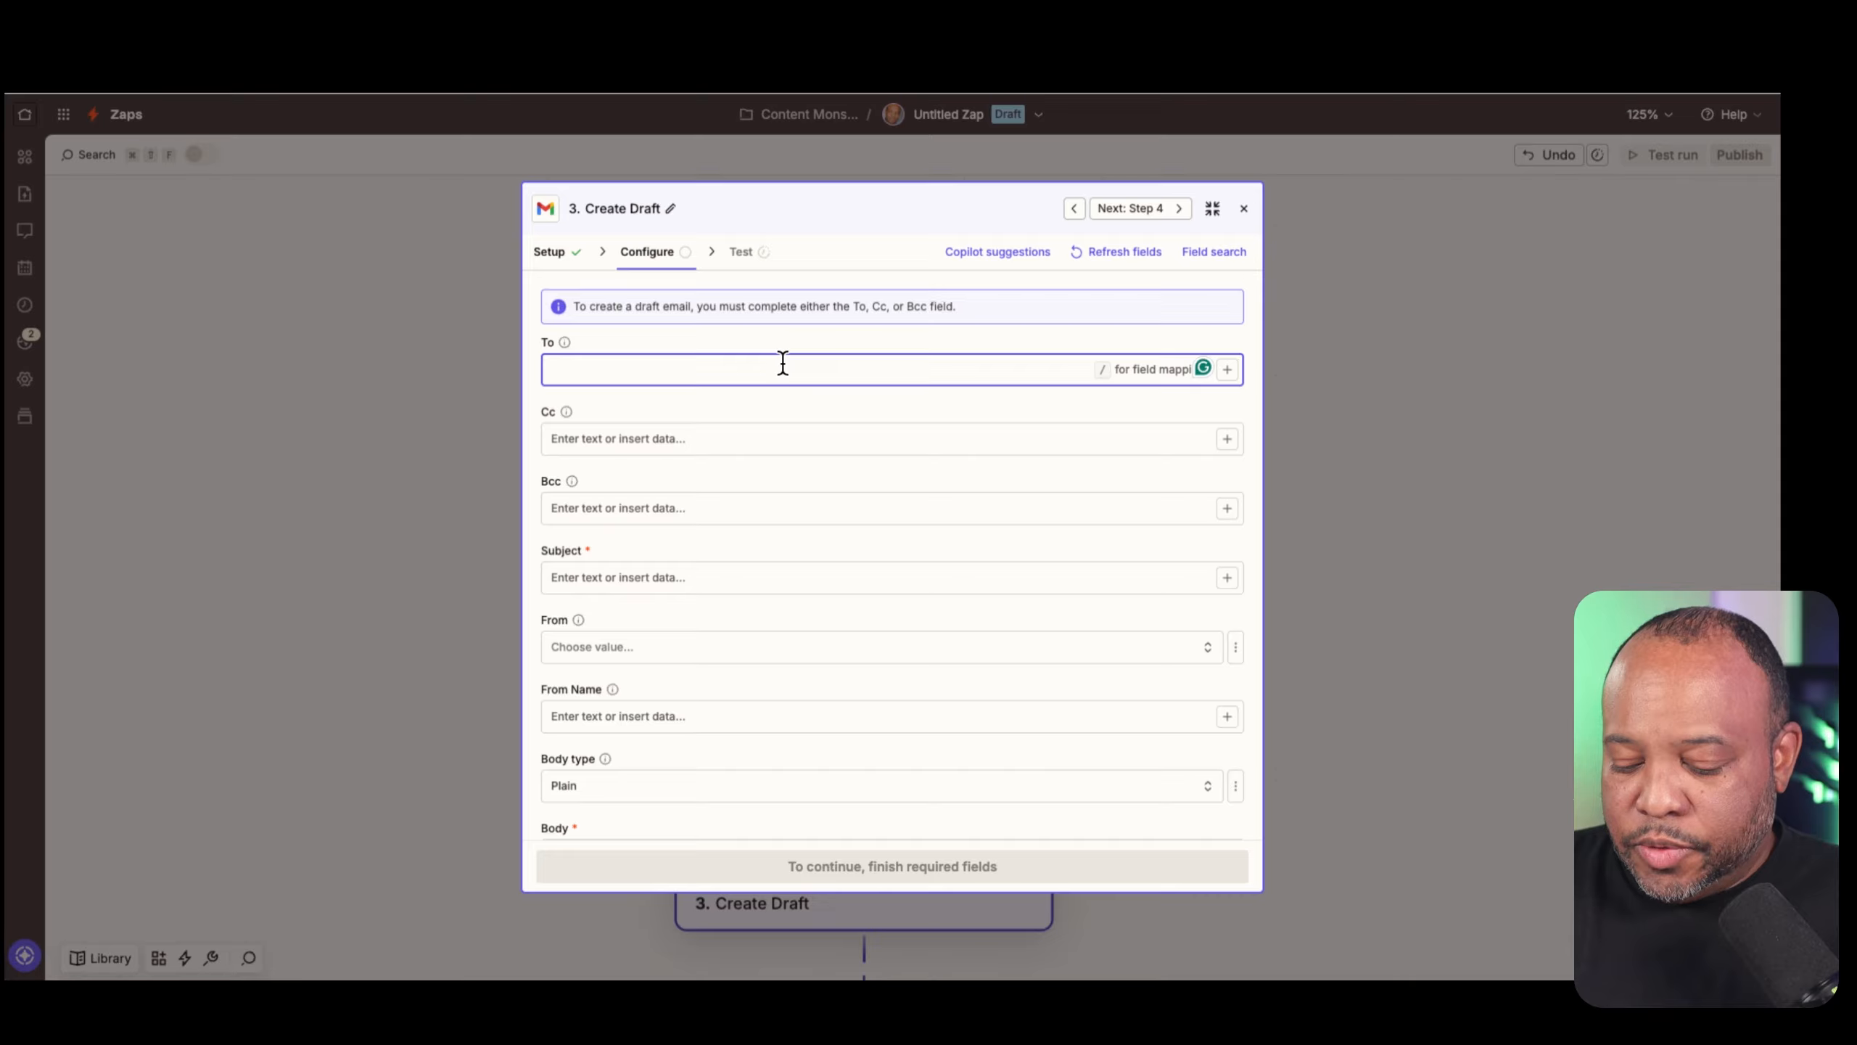
{"action": "type", "text": "/"}
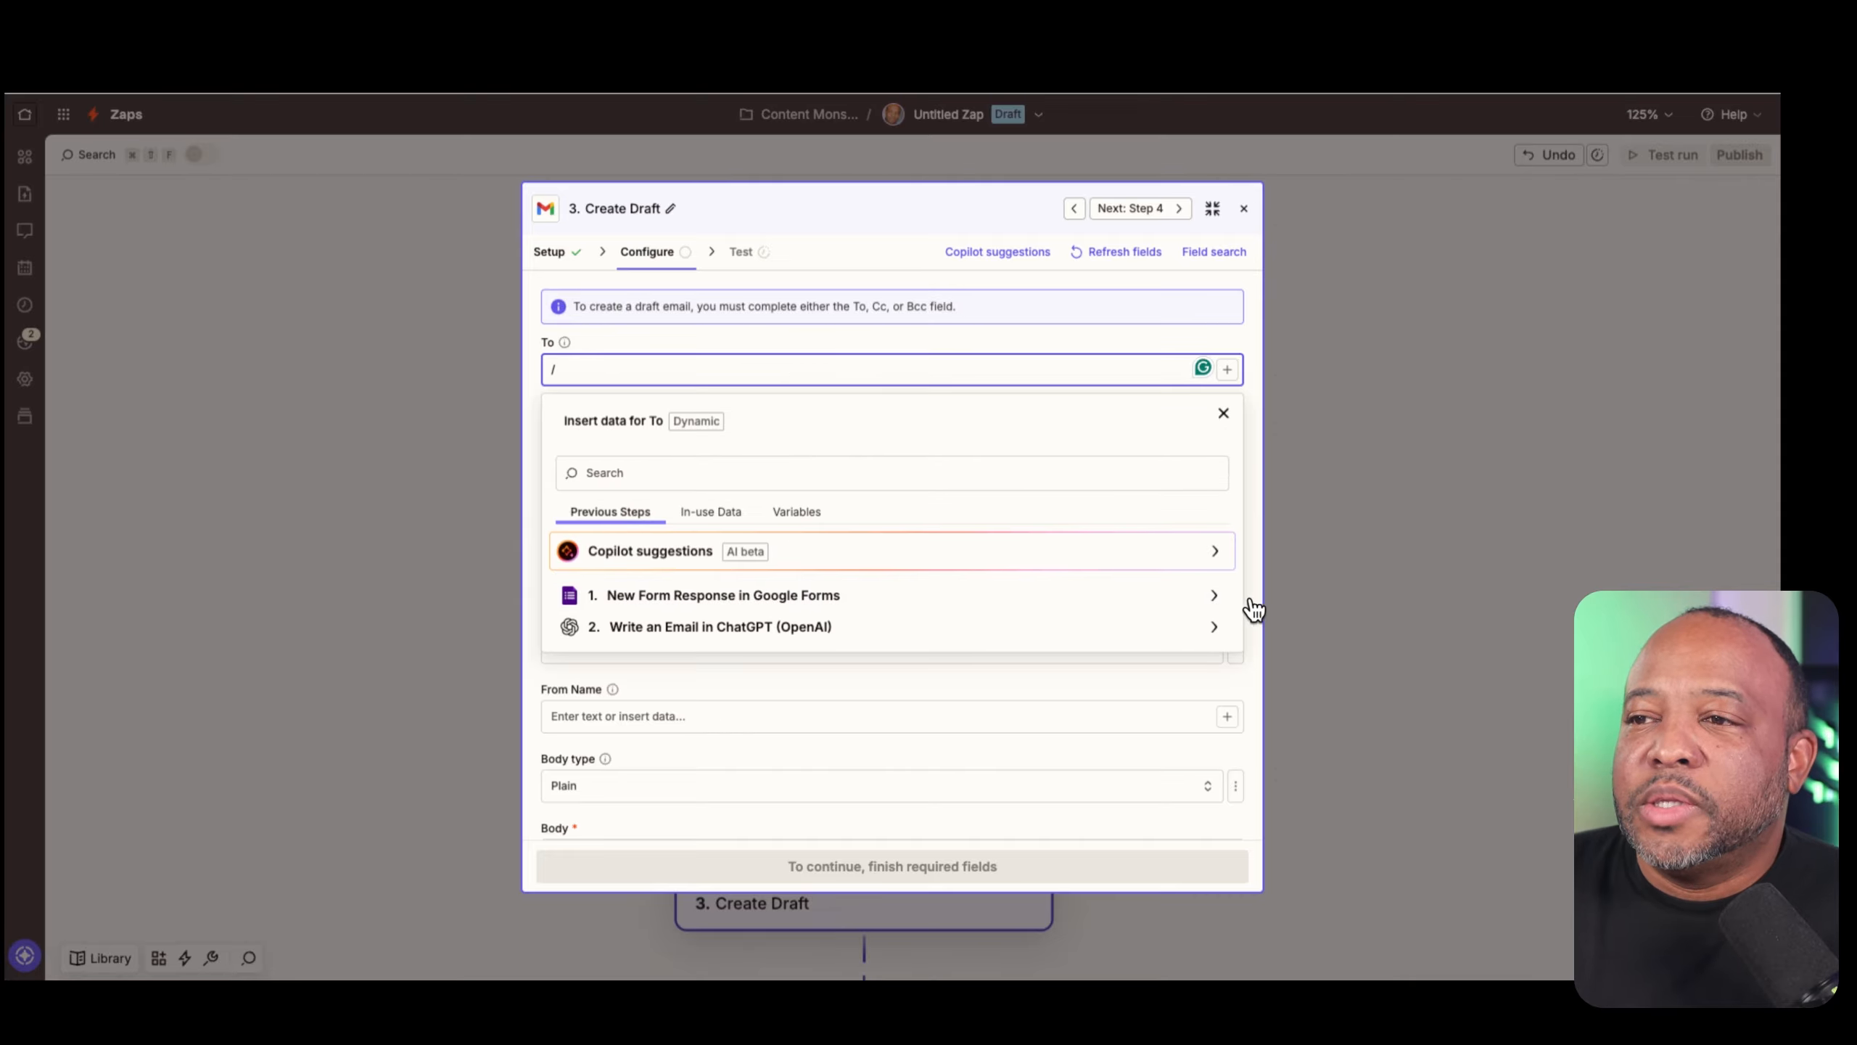
{"action": "left_click", "coordinate": [1214, 604]}
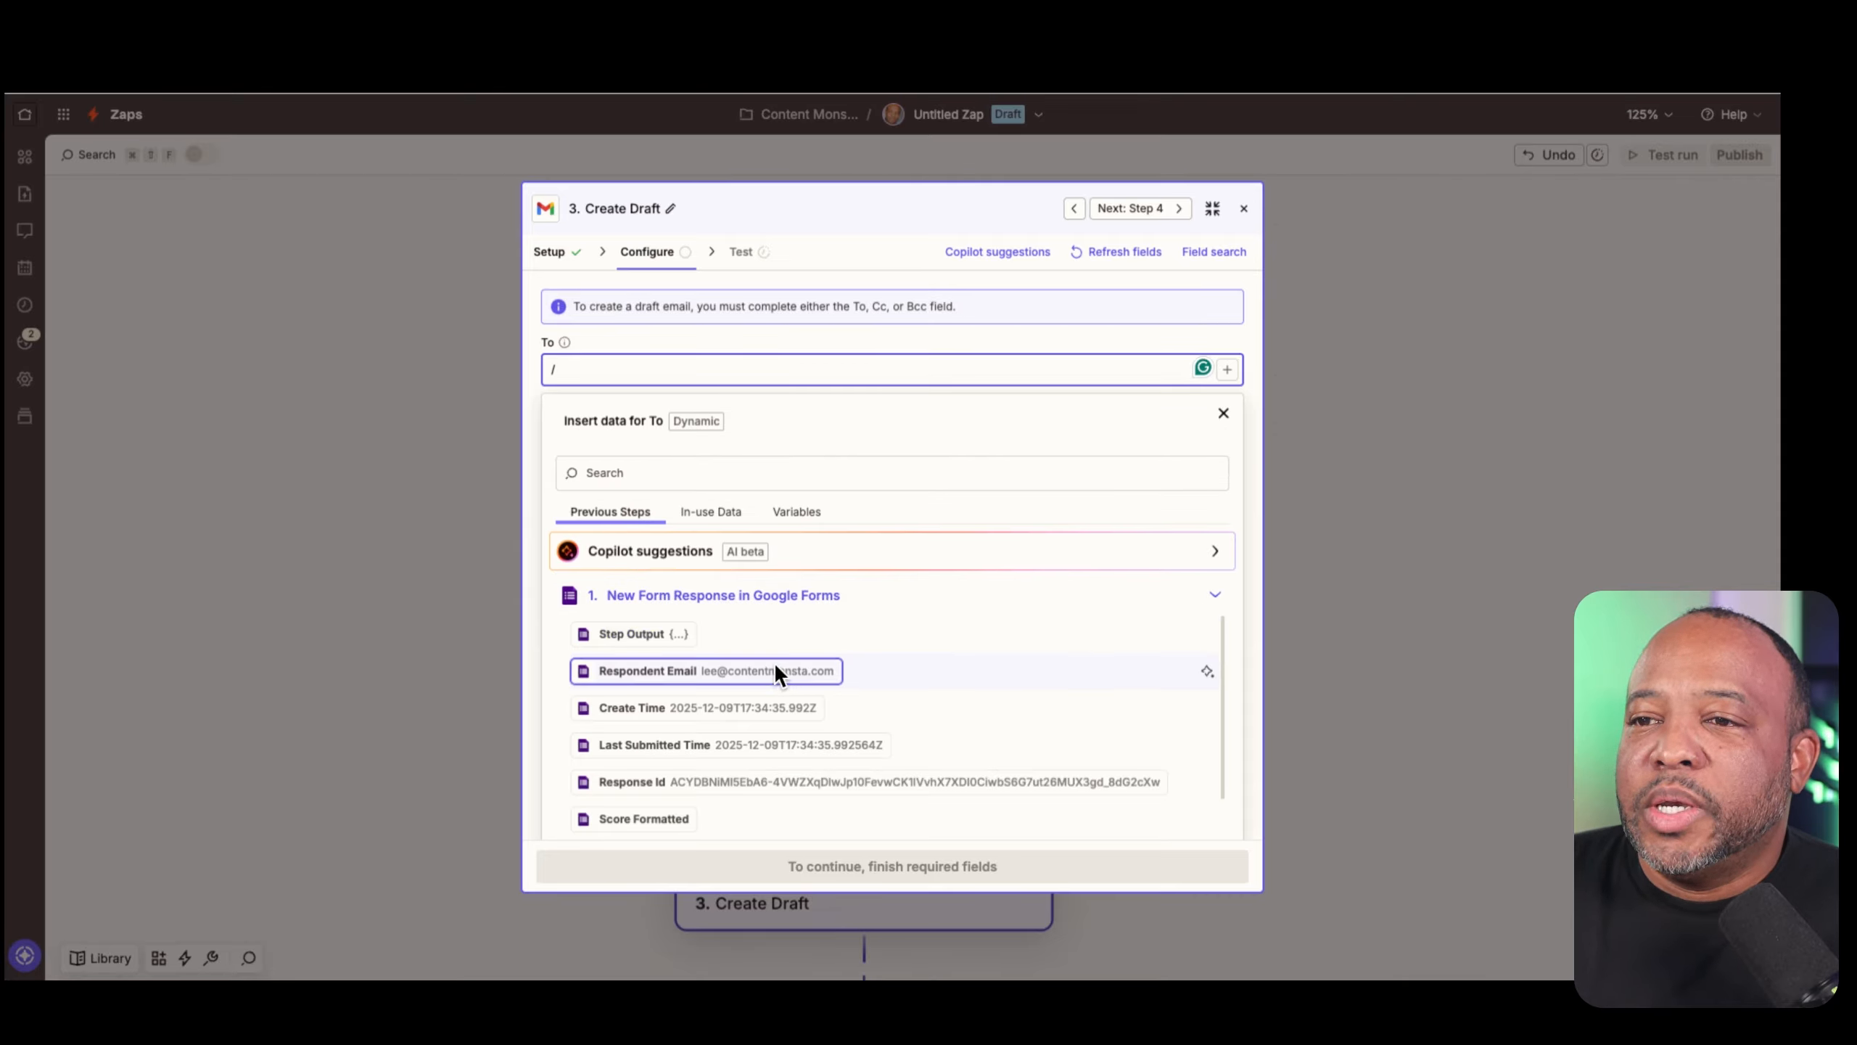
{"action": "left_click", "coordinate": [760, 679]}
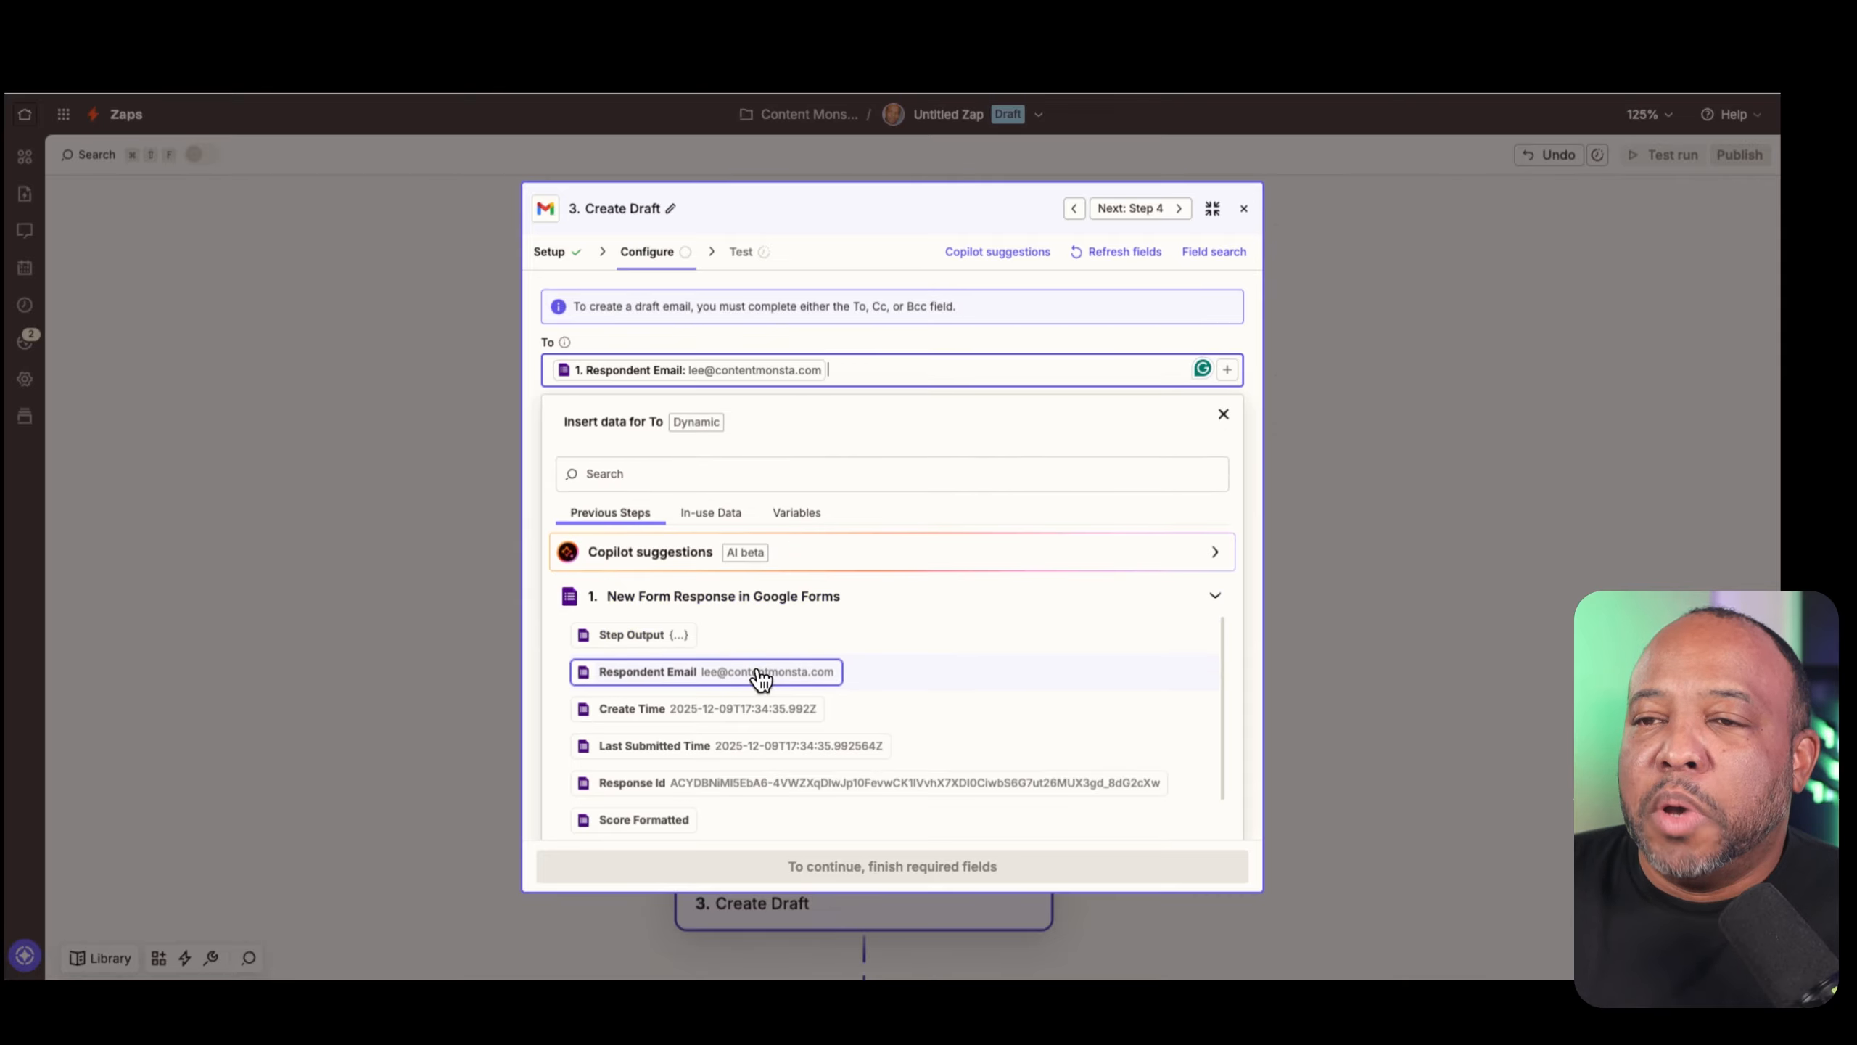
{"action": "left_click", "coordinate": [1045, 327]}
{"action": "left_click", "coordinate": [888, 473]}
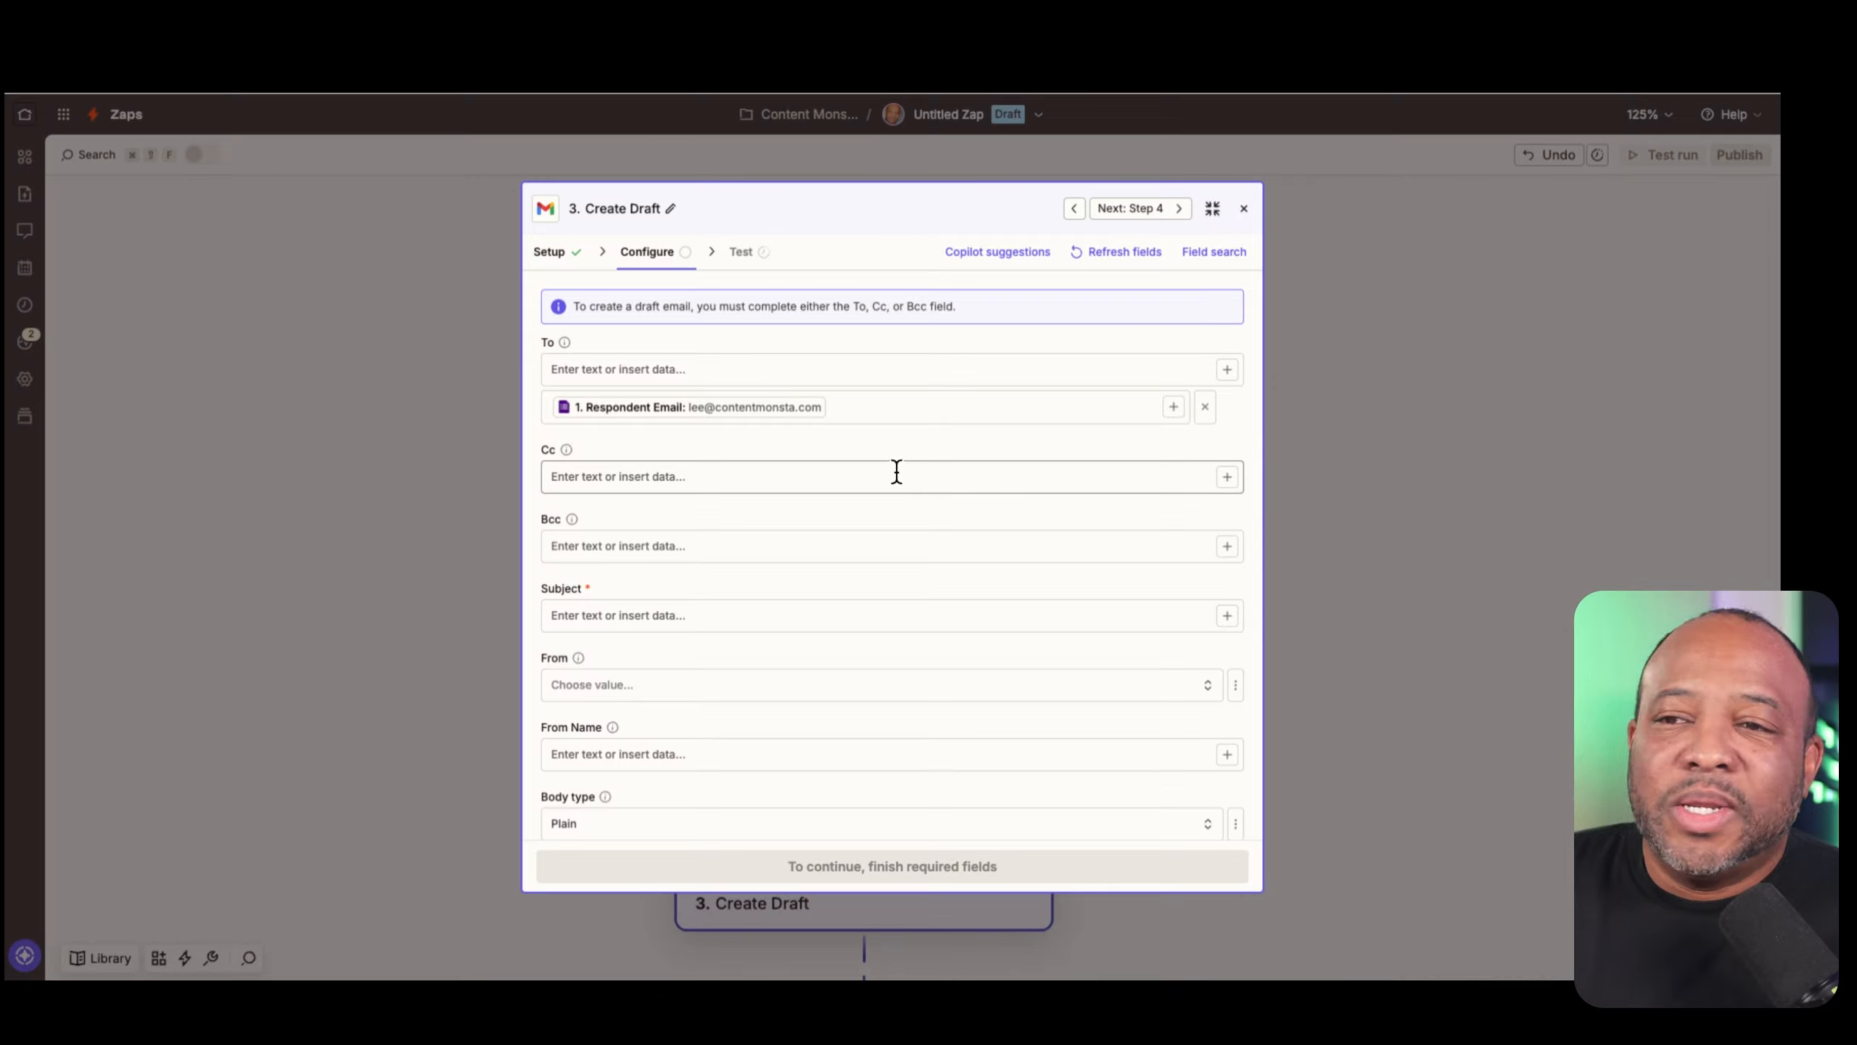
Set the draft's subject to "Thank you for your project request"
{"action": "left_click", "coordinate": [814, 611]}
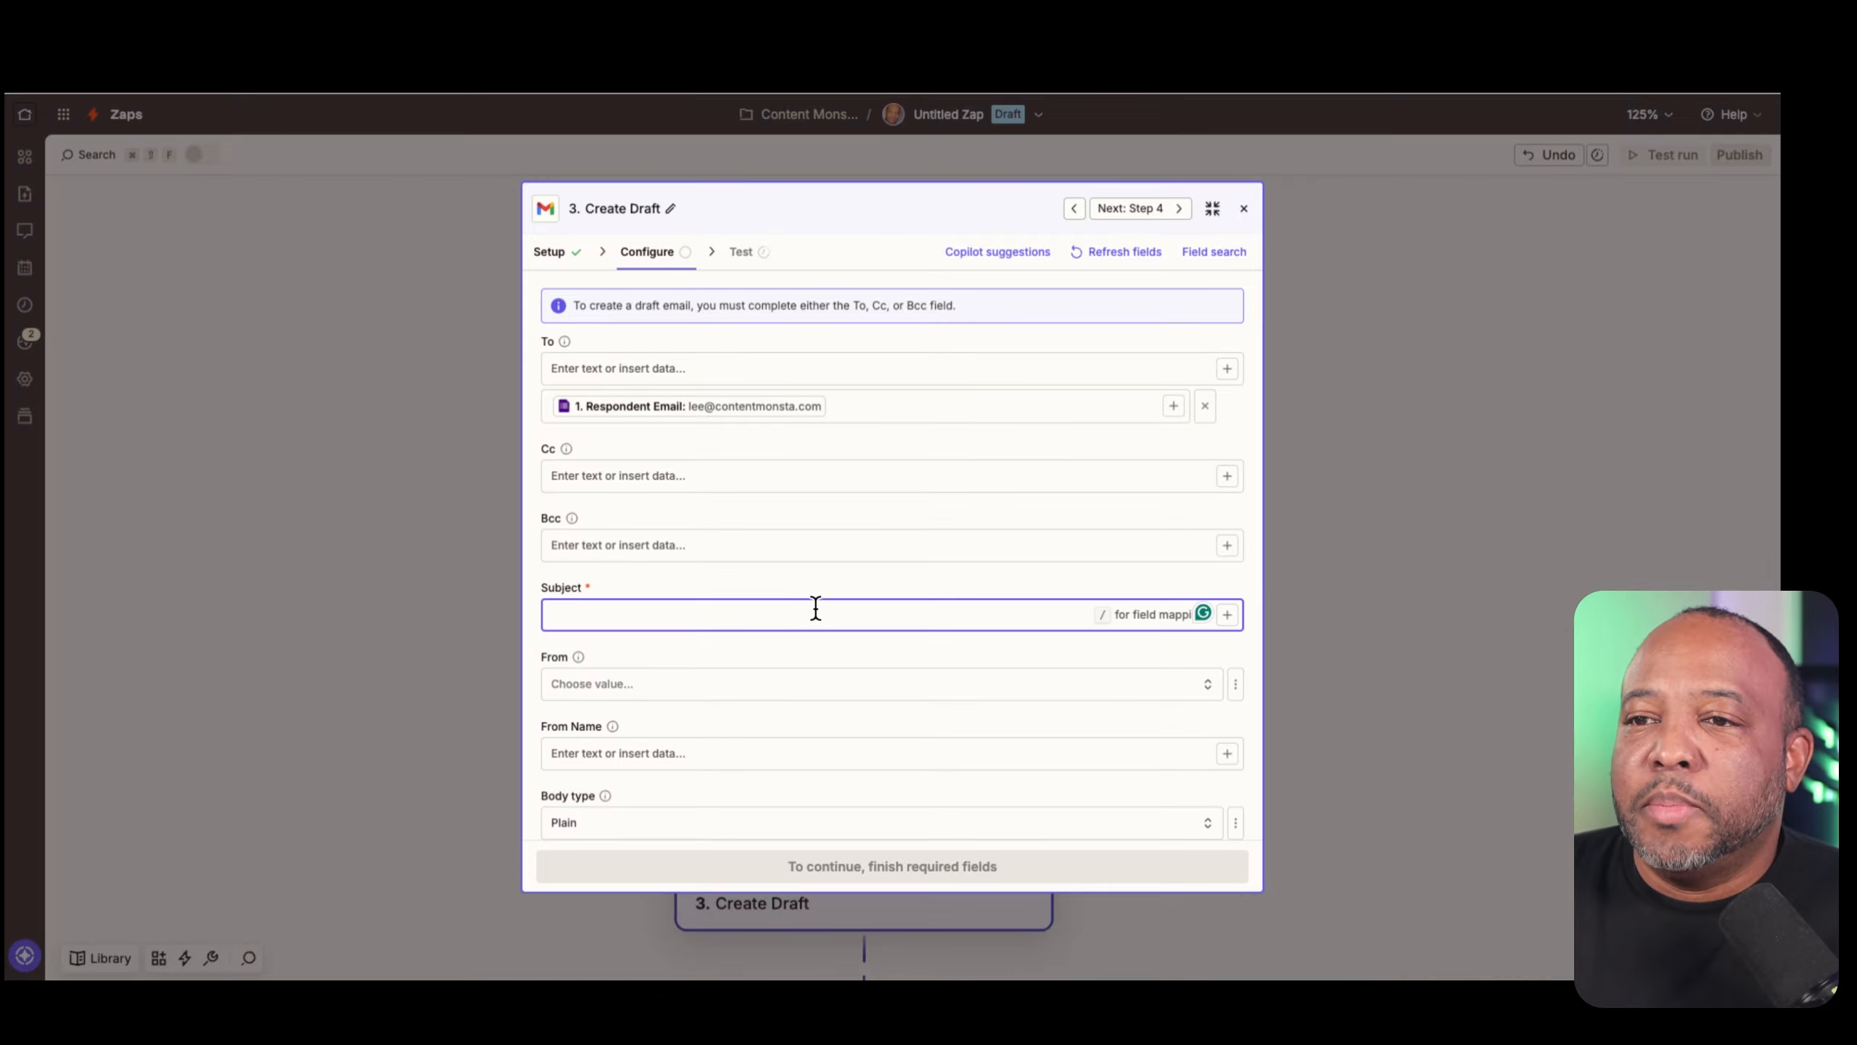
{"action": "type", "text": "T"}
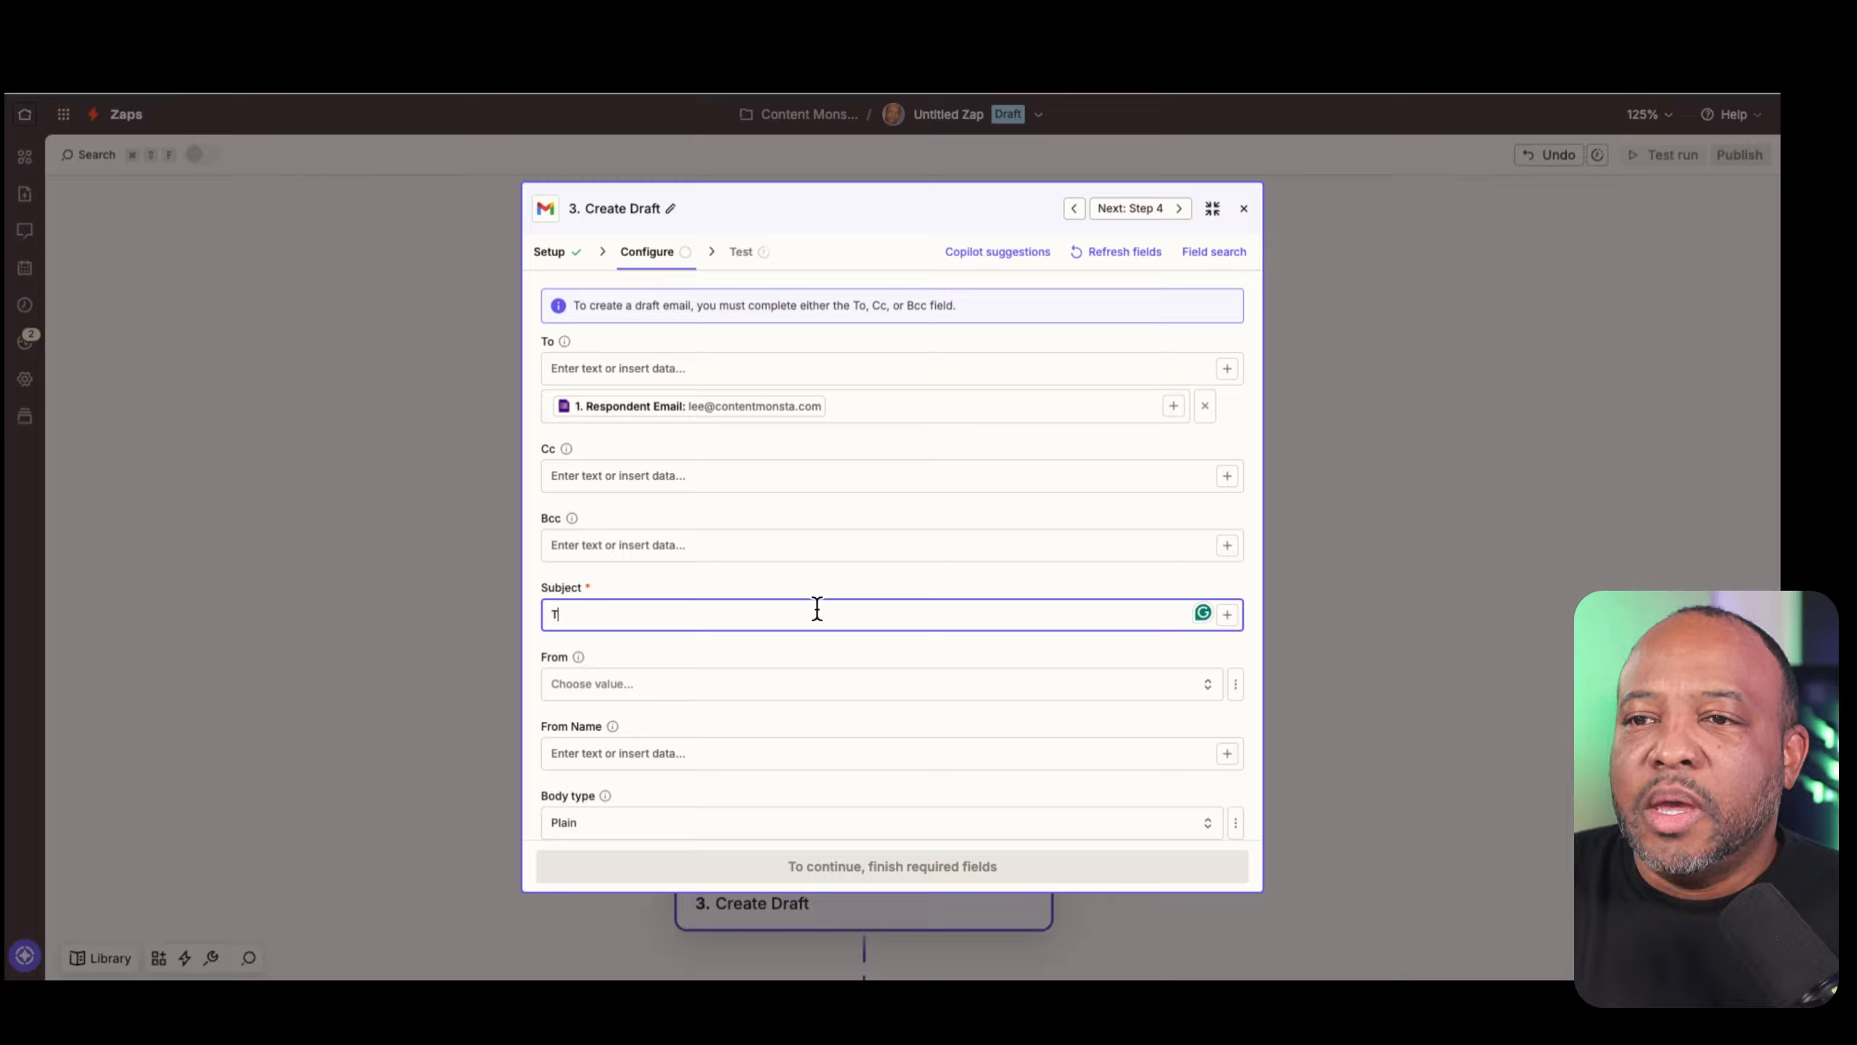
{"action": "type", "text": "hank you for your project "}
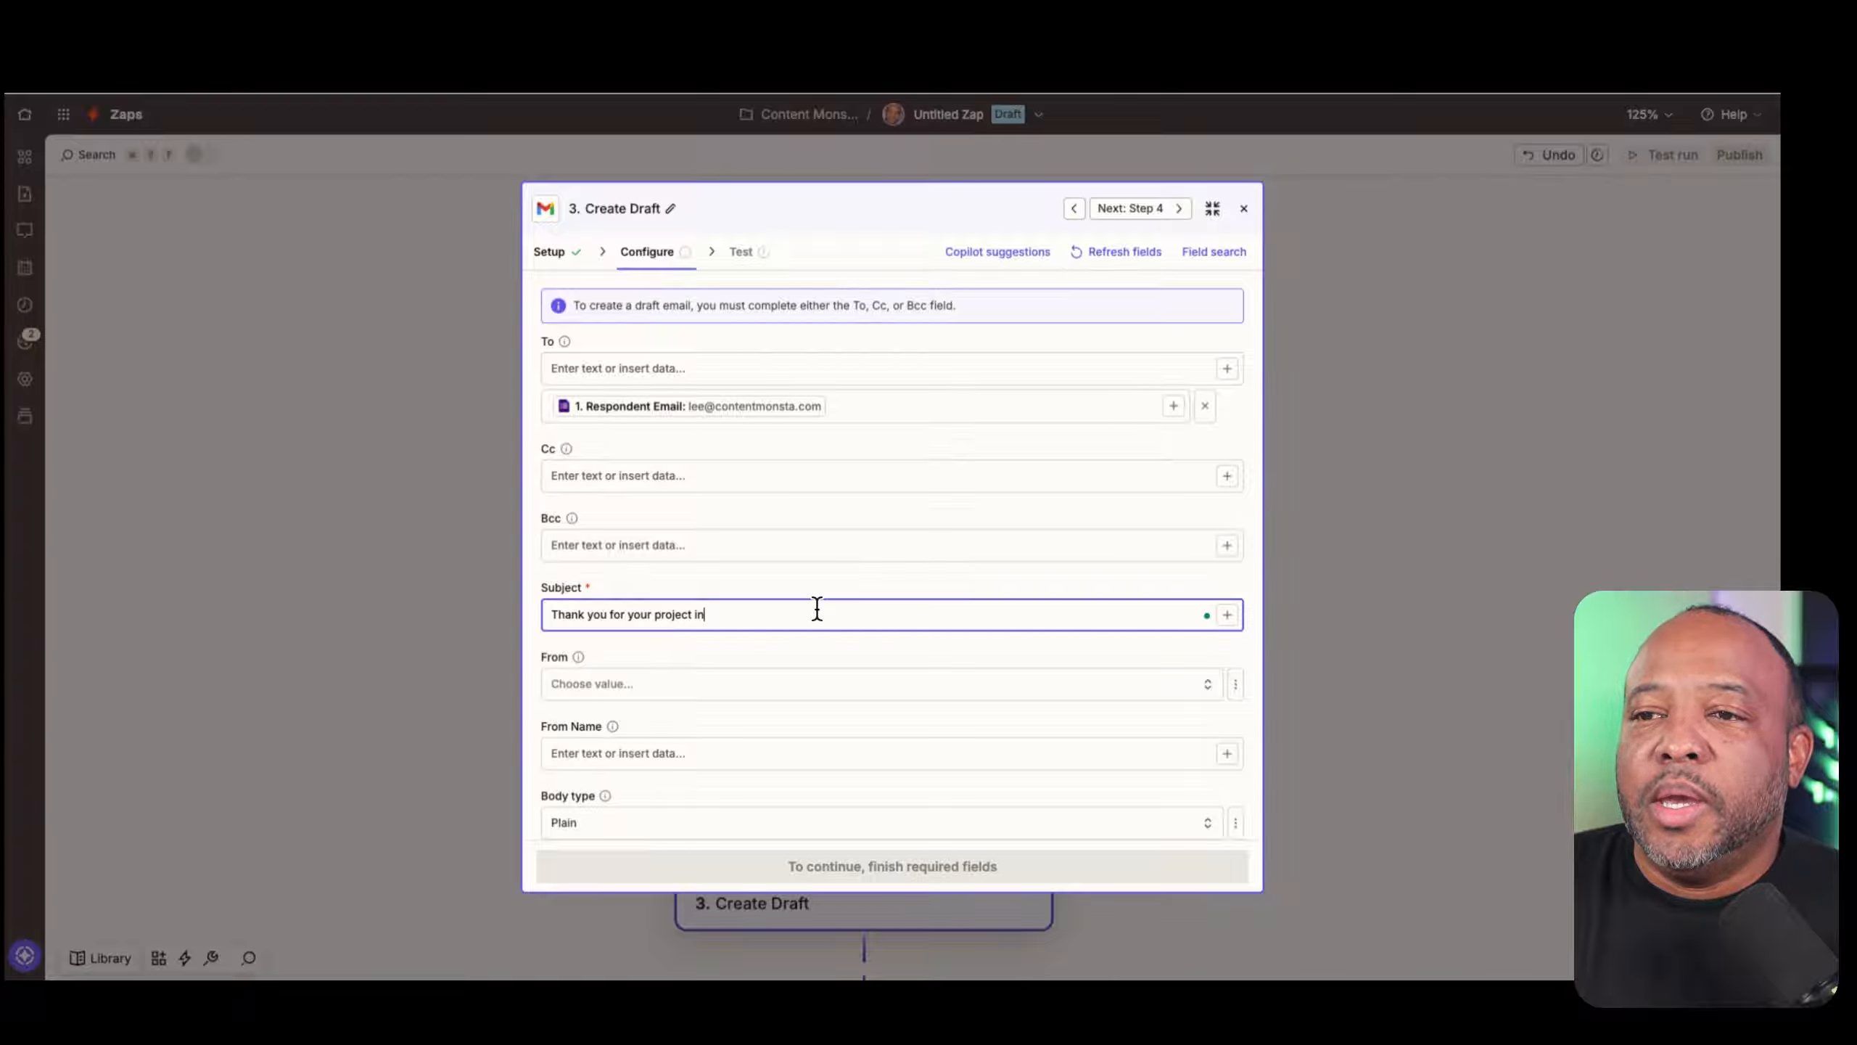
{"action": "type", "text": "request"}
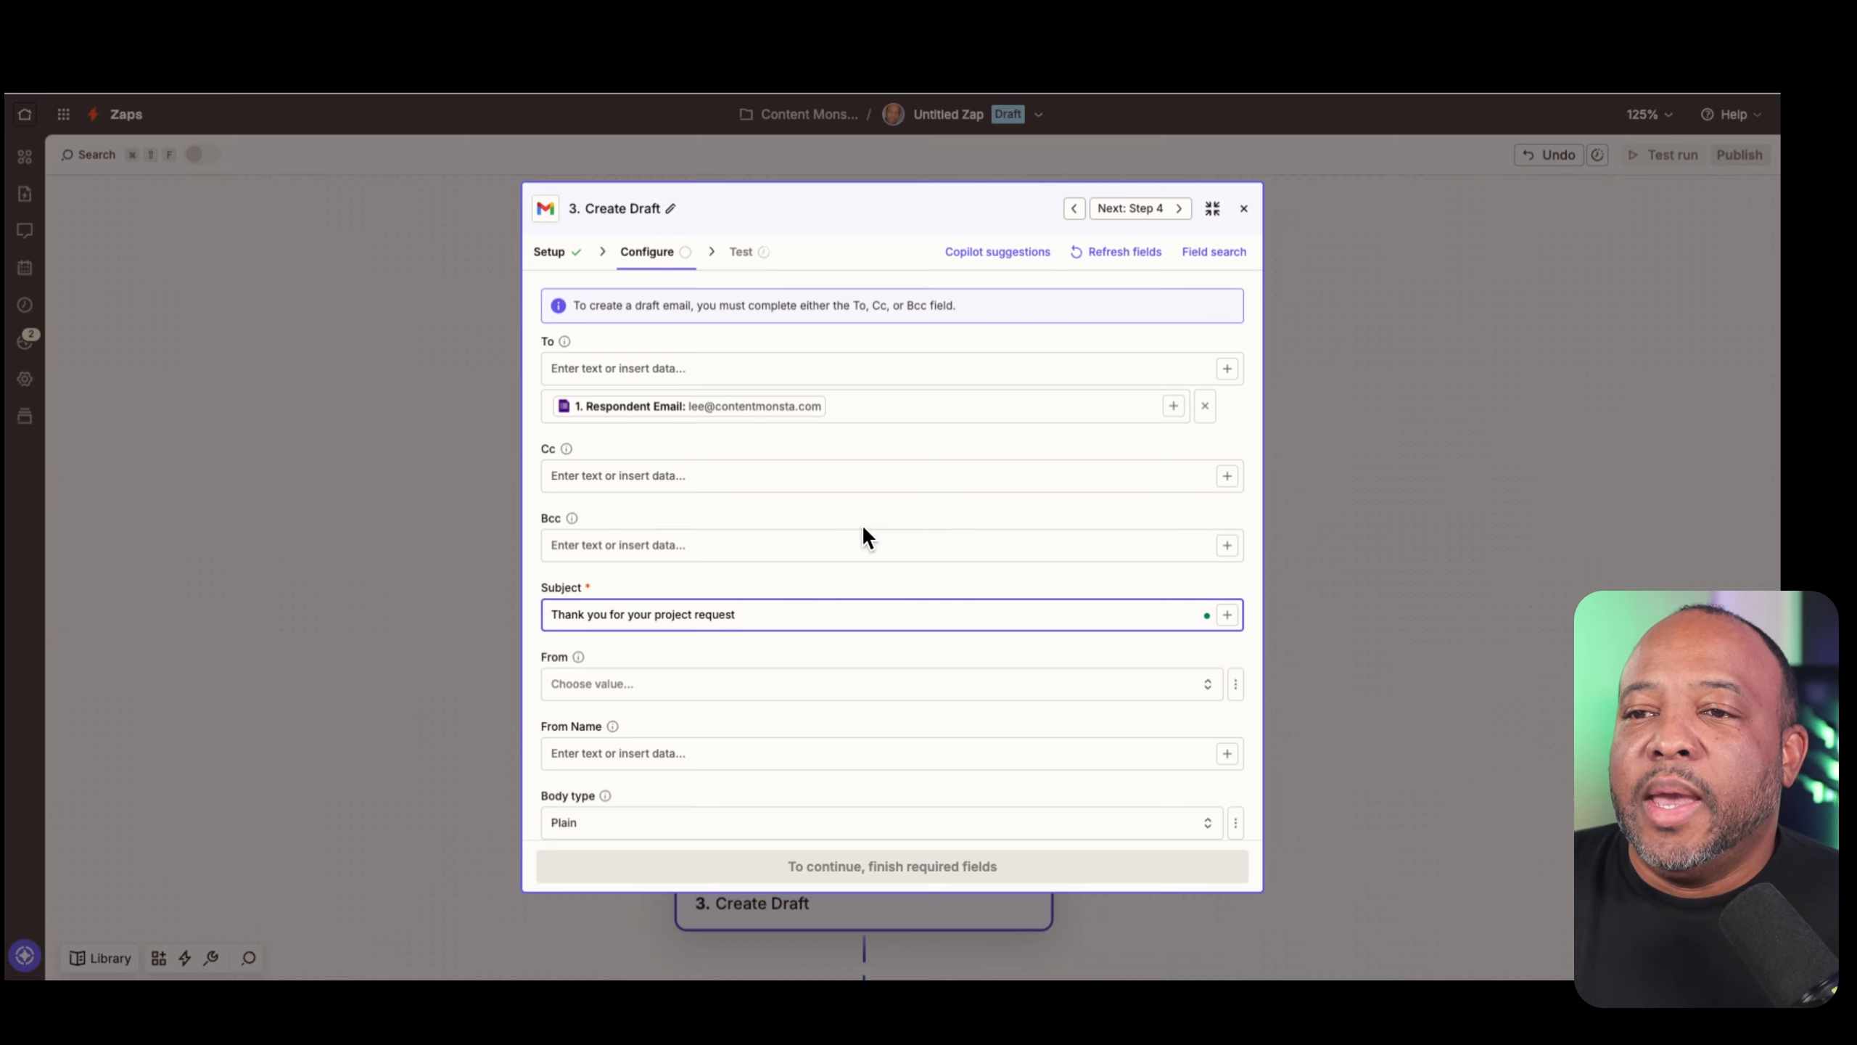
Select the operations email address as From and set From Name to the sender's first name followed by "at Content Monsta"
{"action": "scroll", "coordinate": [862, 531], "scroll_direction": "down", "scroll_amount": 3}
{"action": "left_click", "coordinate": [826, 525]}
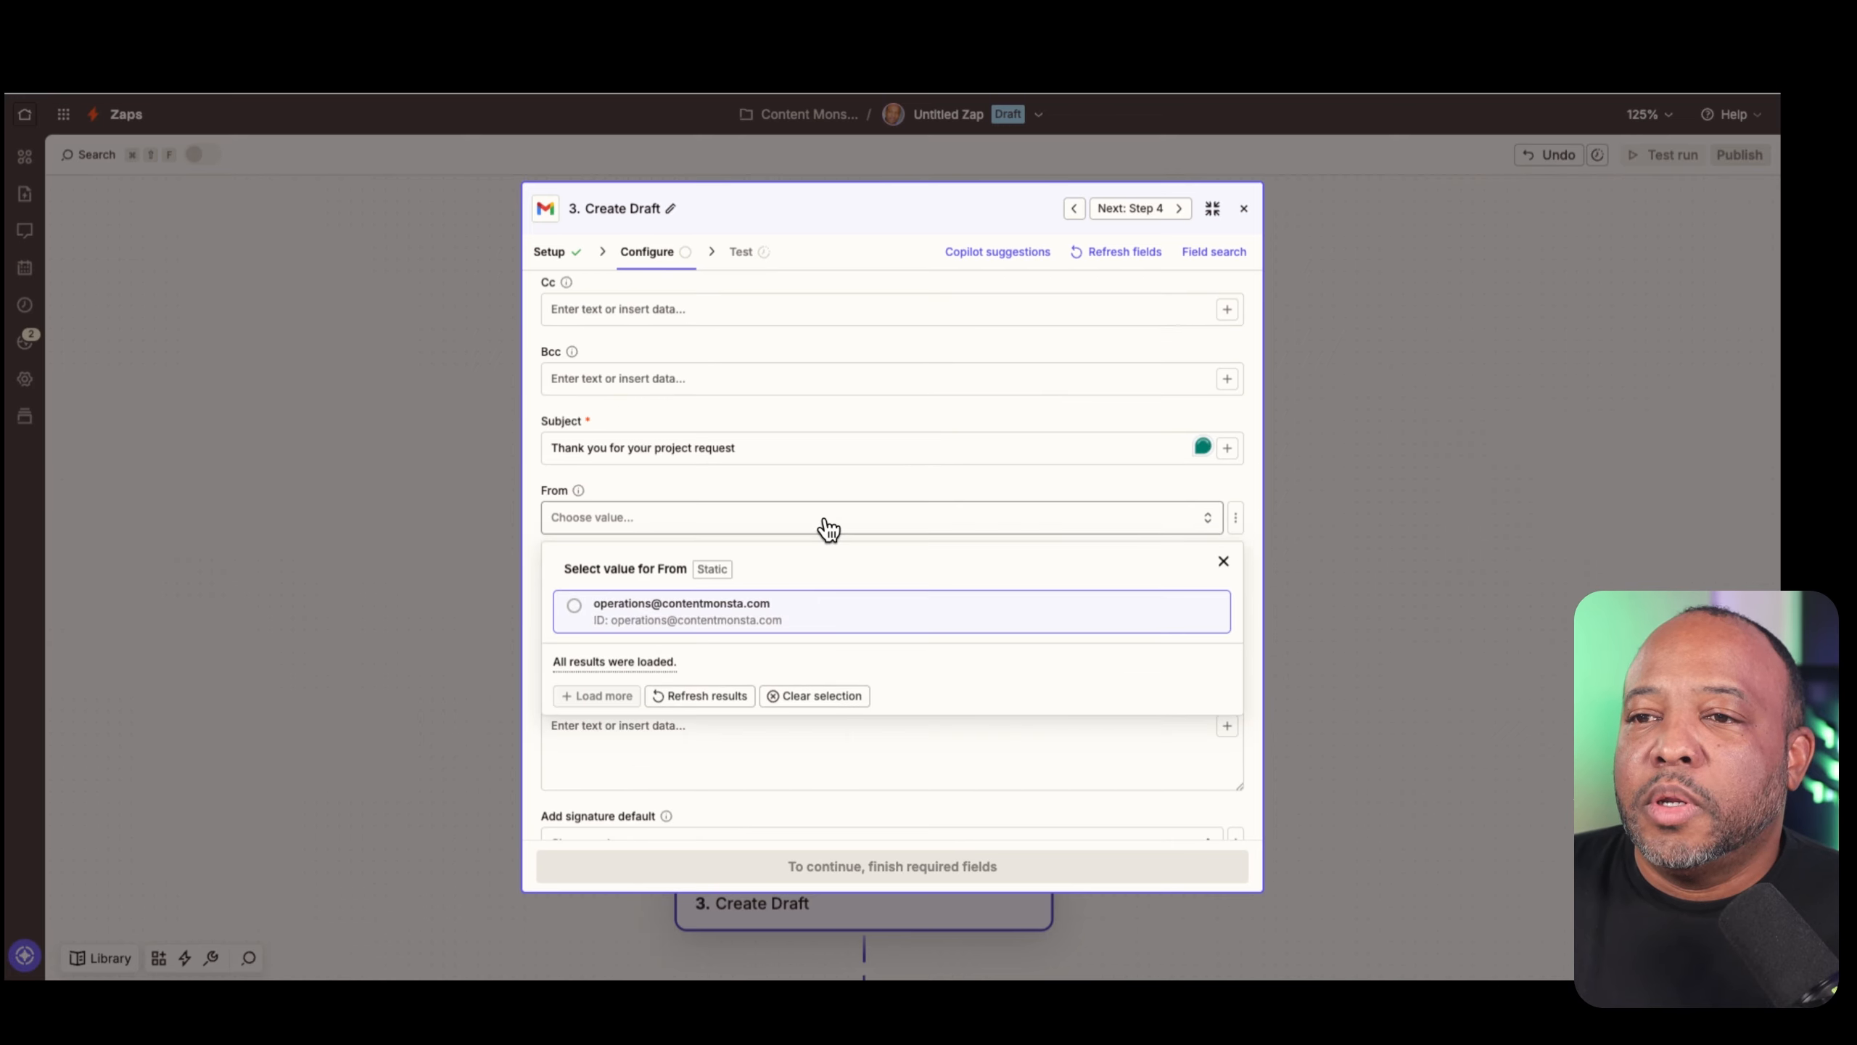
{"action": "left_click", "coordinate": [873, 607]}
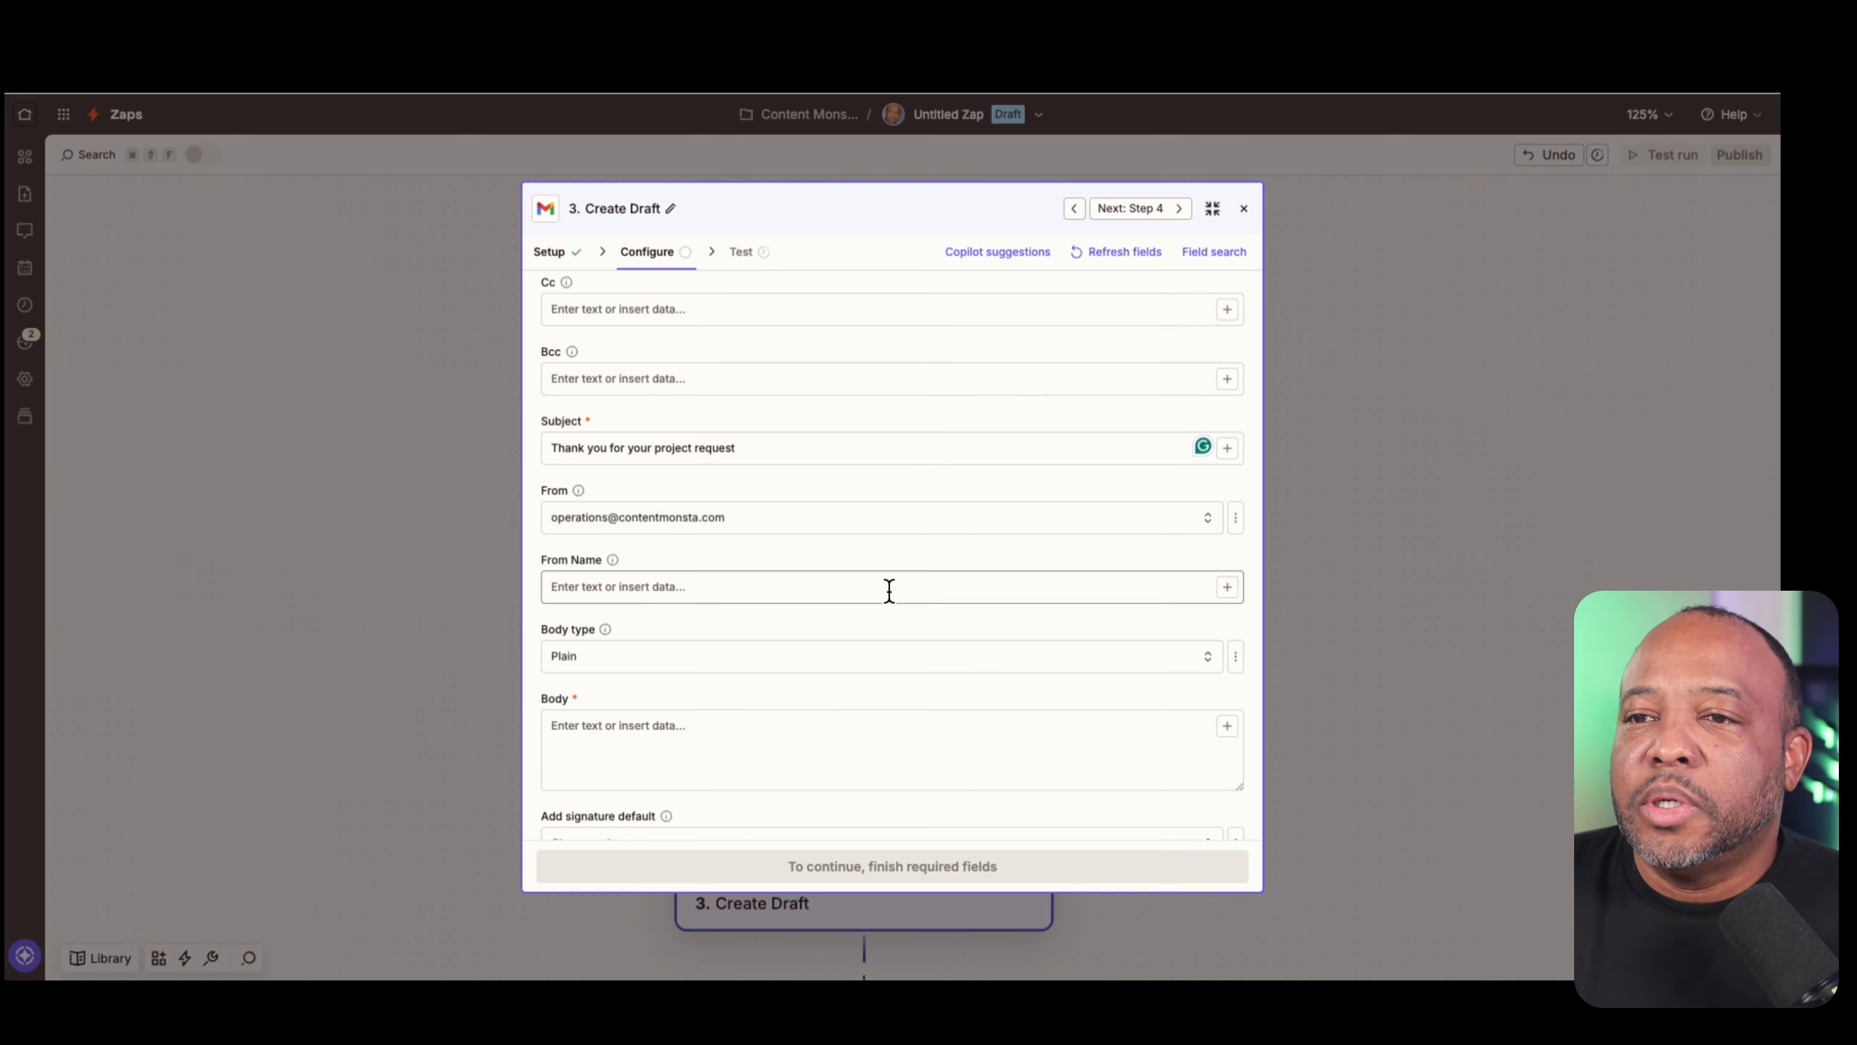
{"action": "left_click", "coordinate": [889, 590]}
{"action": "type", "text": "Lee at Content"}
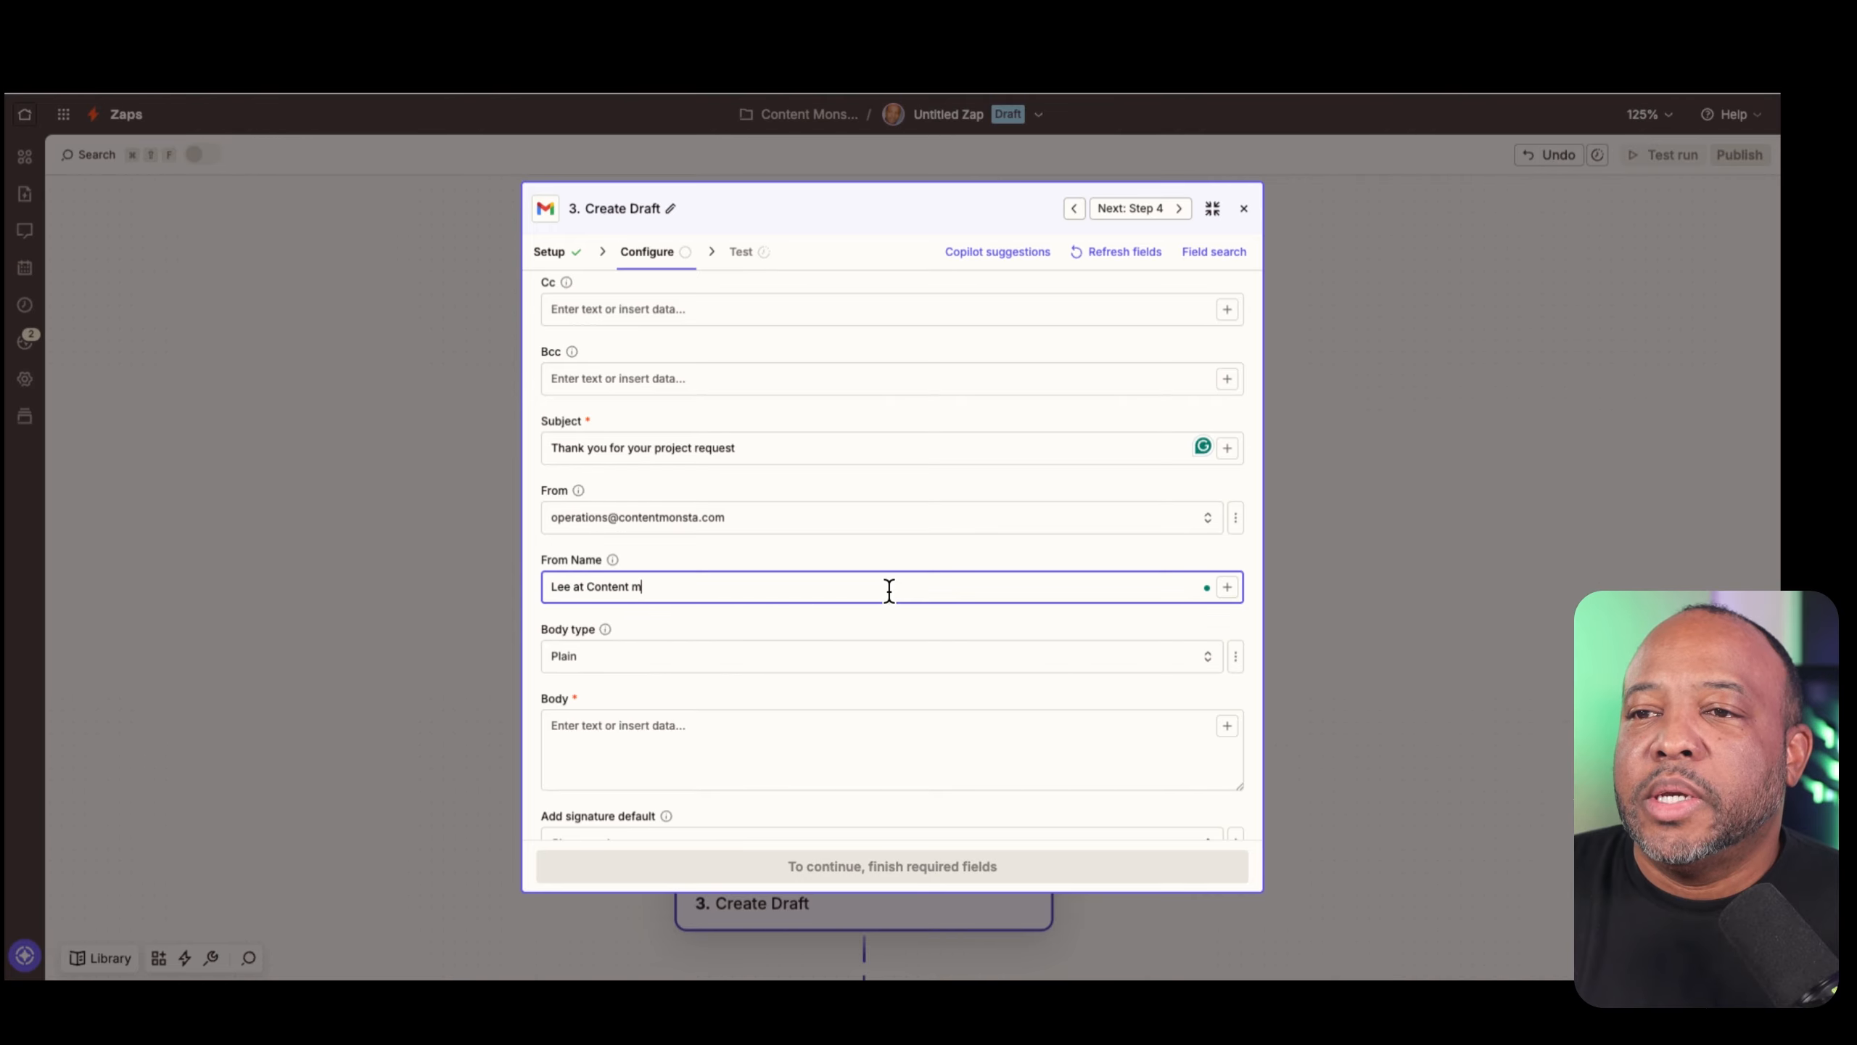
{"action": "type", "text": " Monsta"}
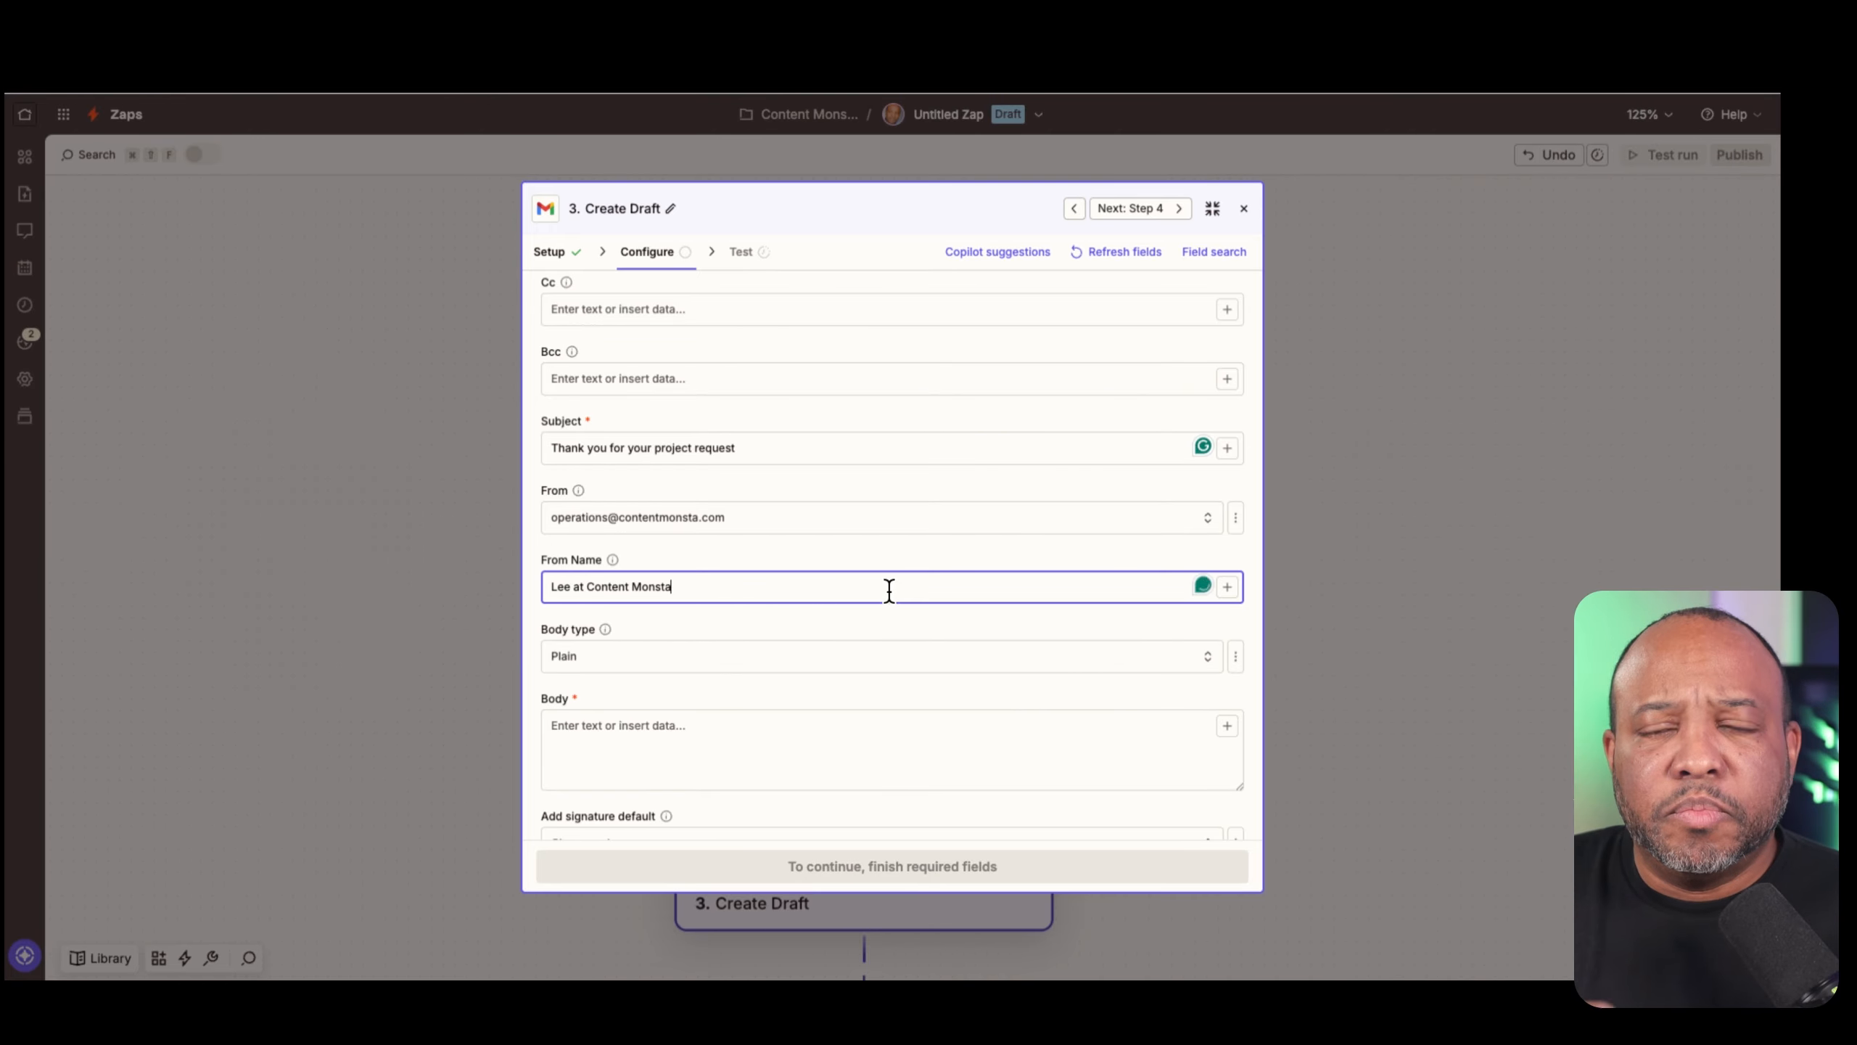
Map the Gmail draft's Body to the Body output of the ChatGPT Write an Email step, keeping only one copy of the field
{"action": "scroll", "coordinate": [889, 590], "scroll_direction": "down", "scroll_amount": 3}
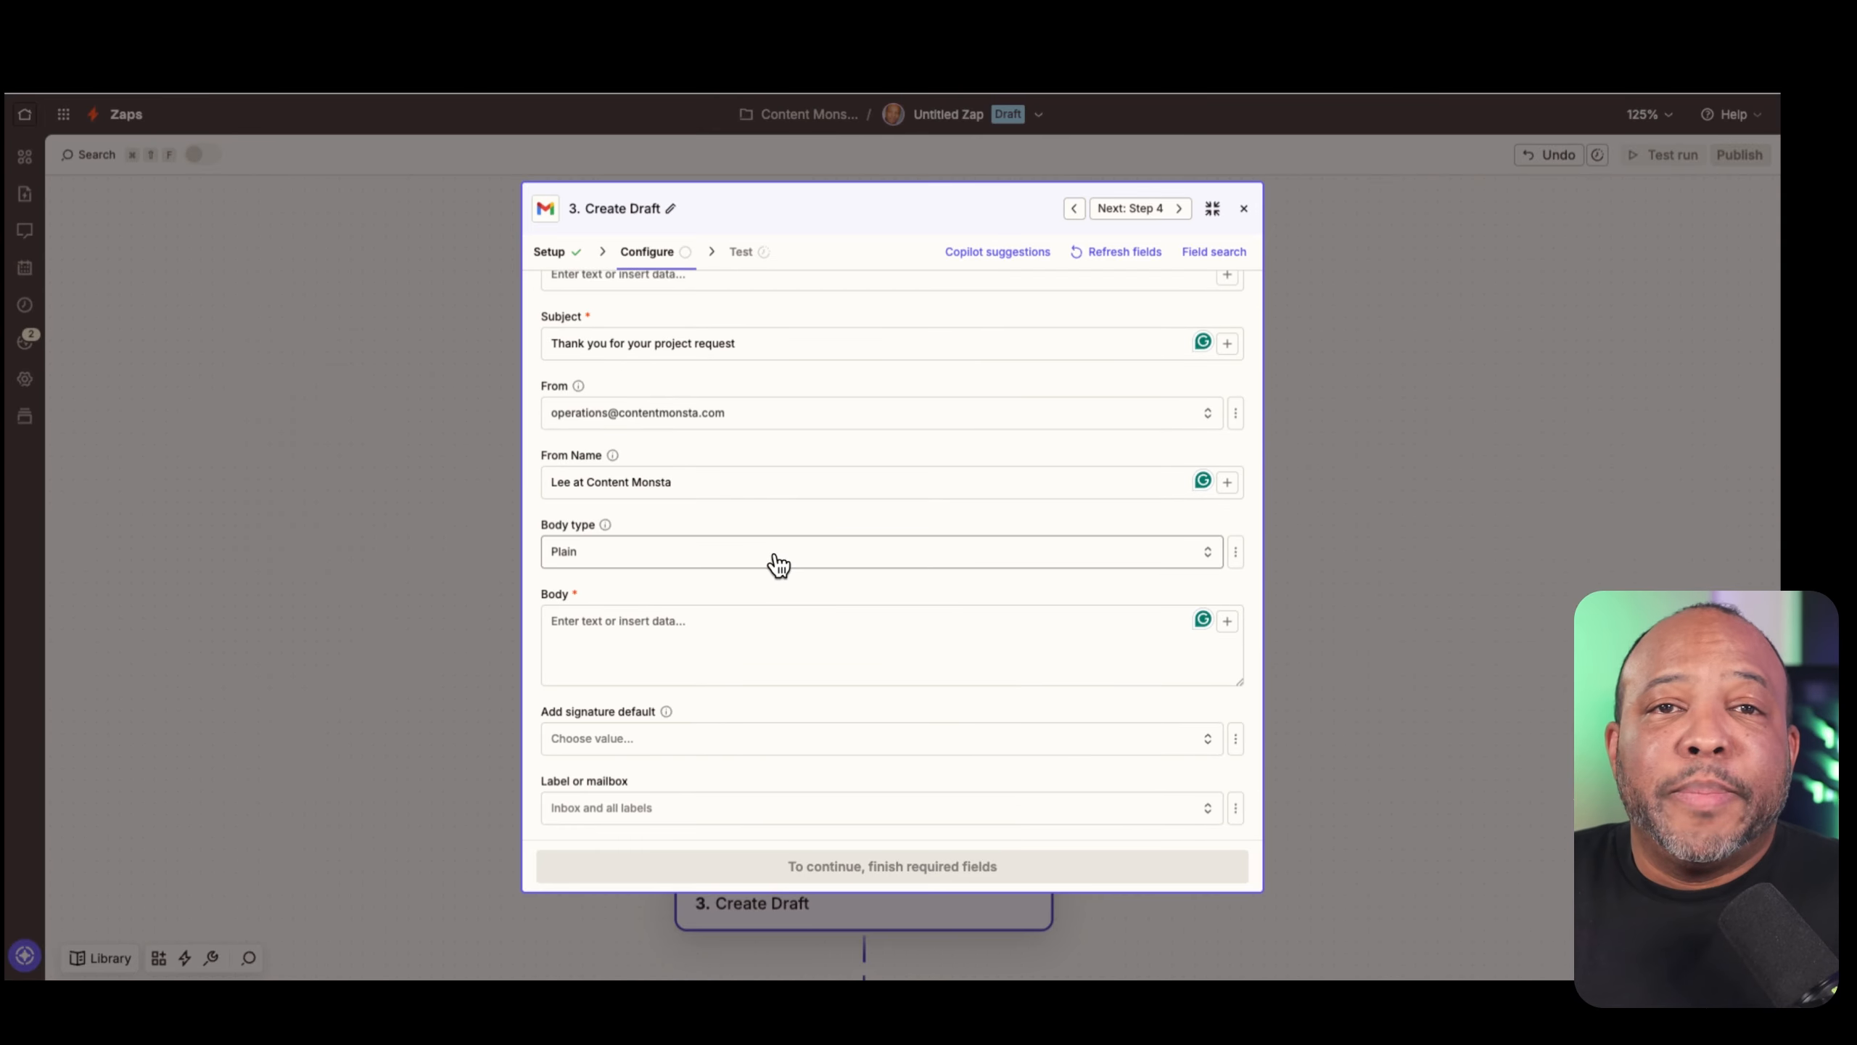
{"action": "left_click", "coordinate": [754, 642]}
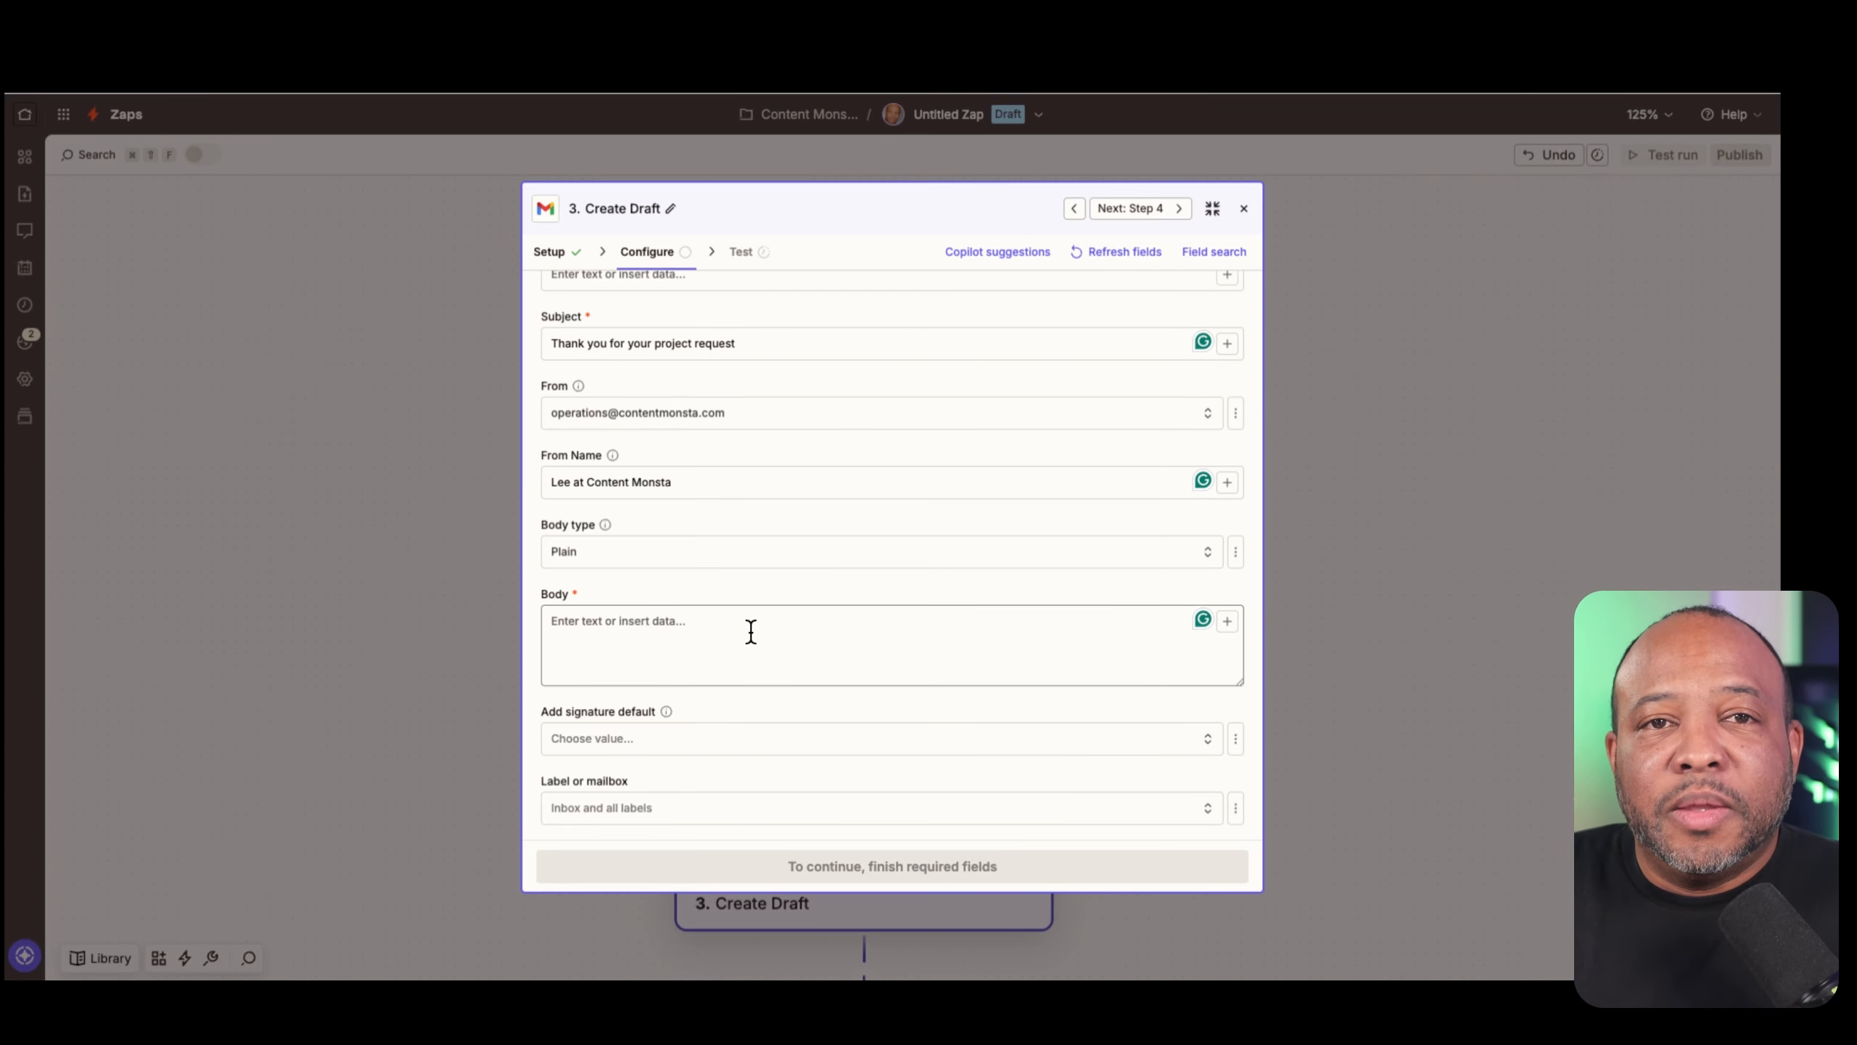
{"action": "left_click", "coordinate": [751, 630]}
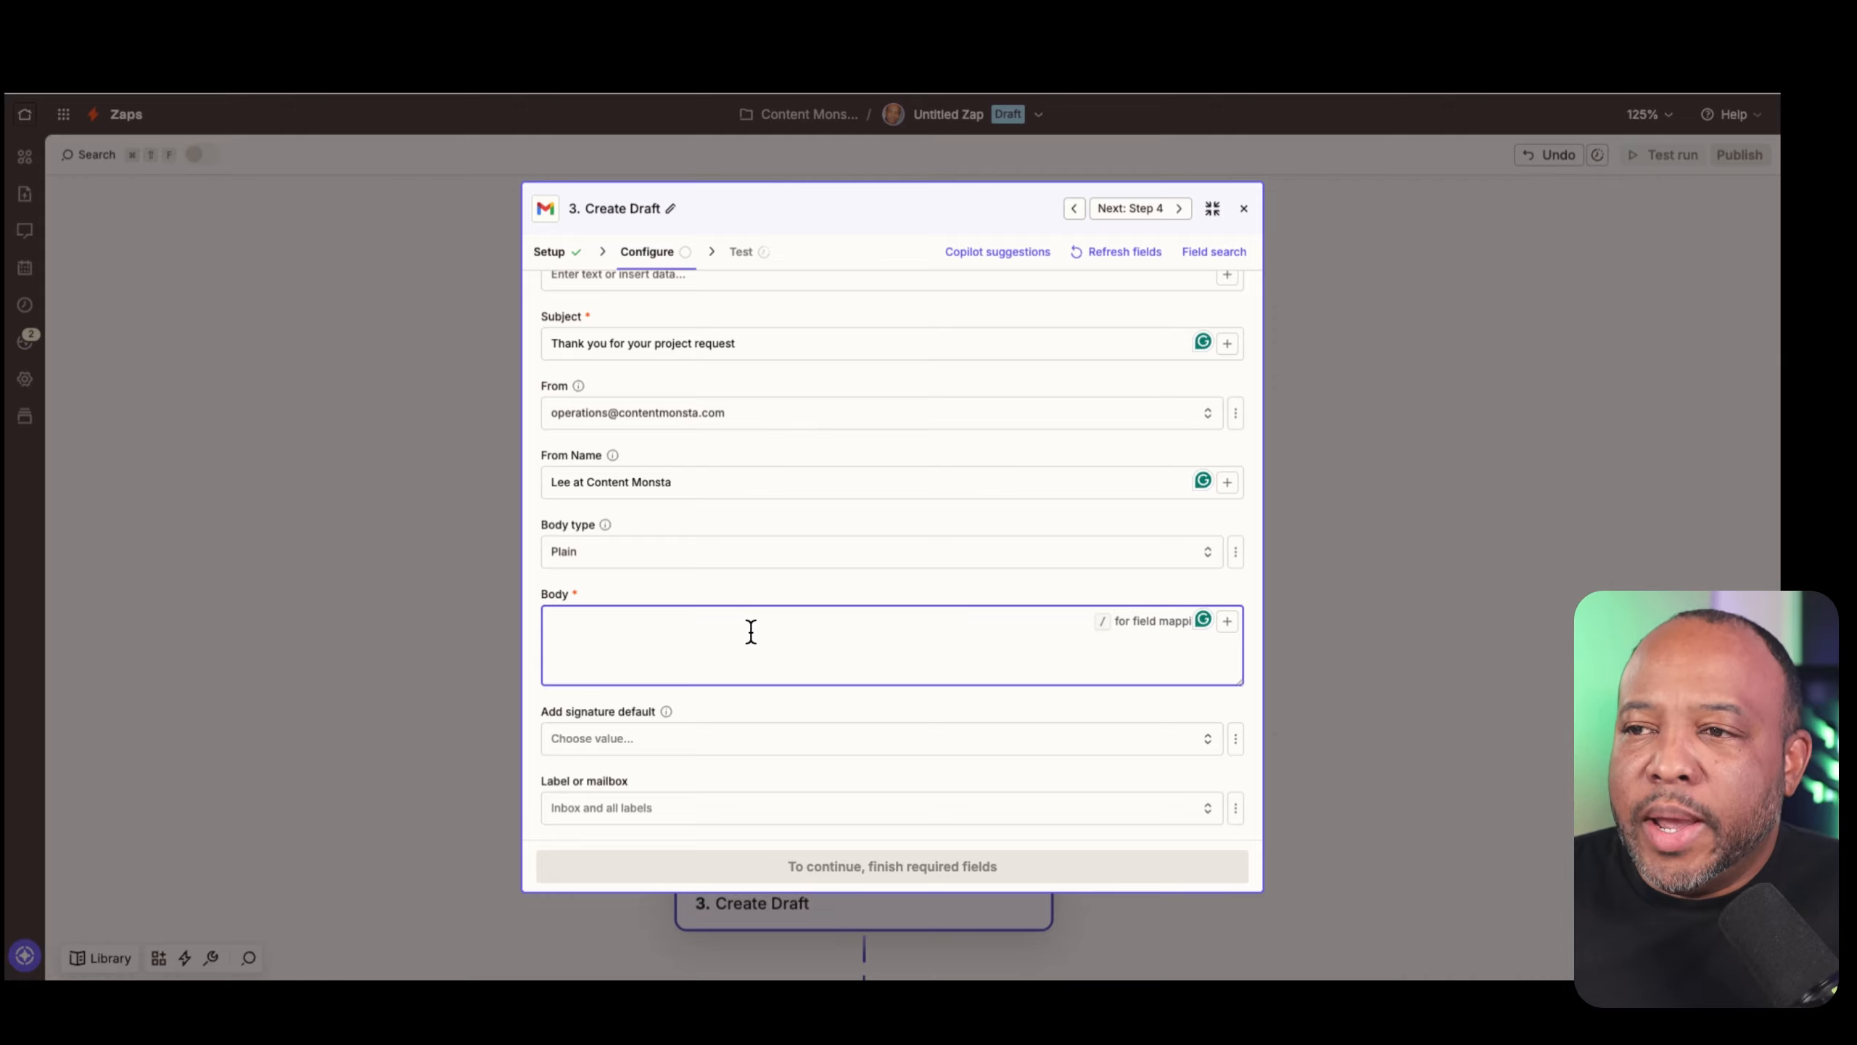
{"action": "type", "text": "/"}
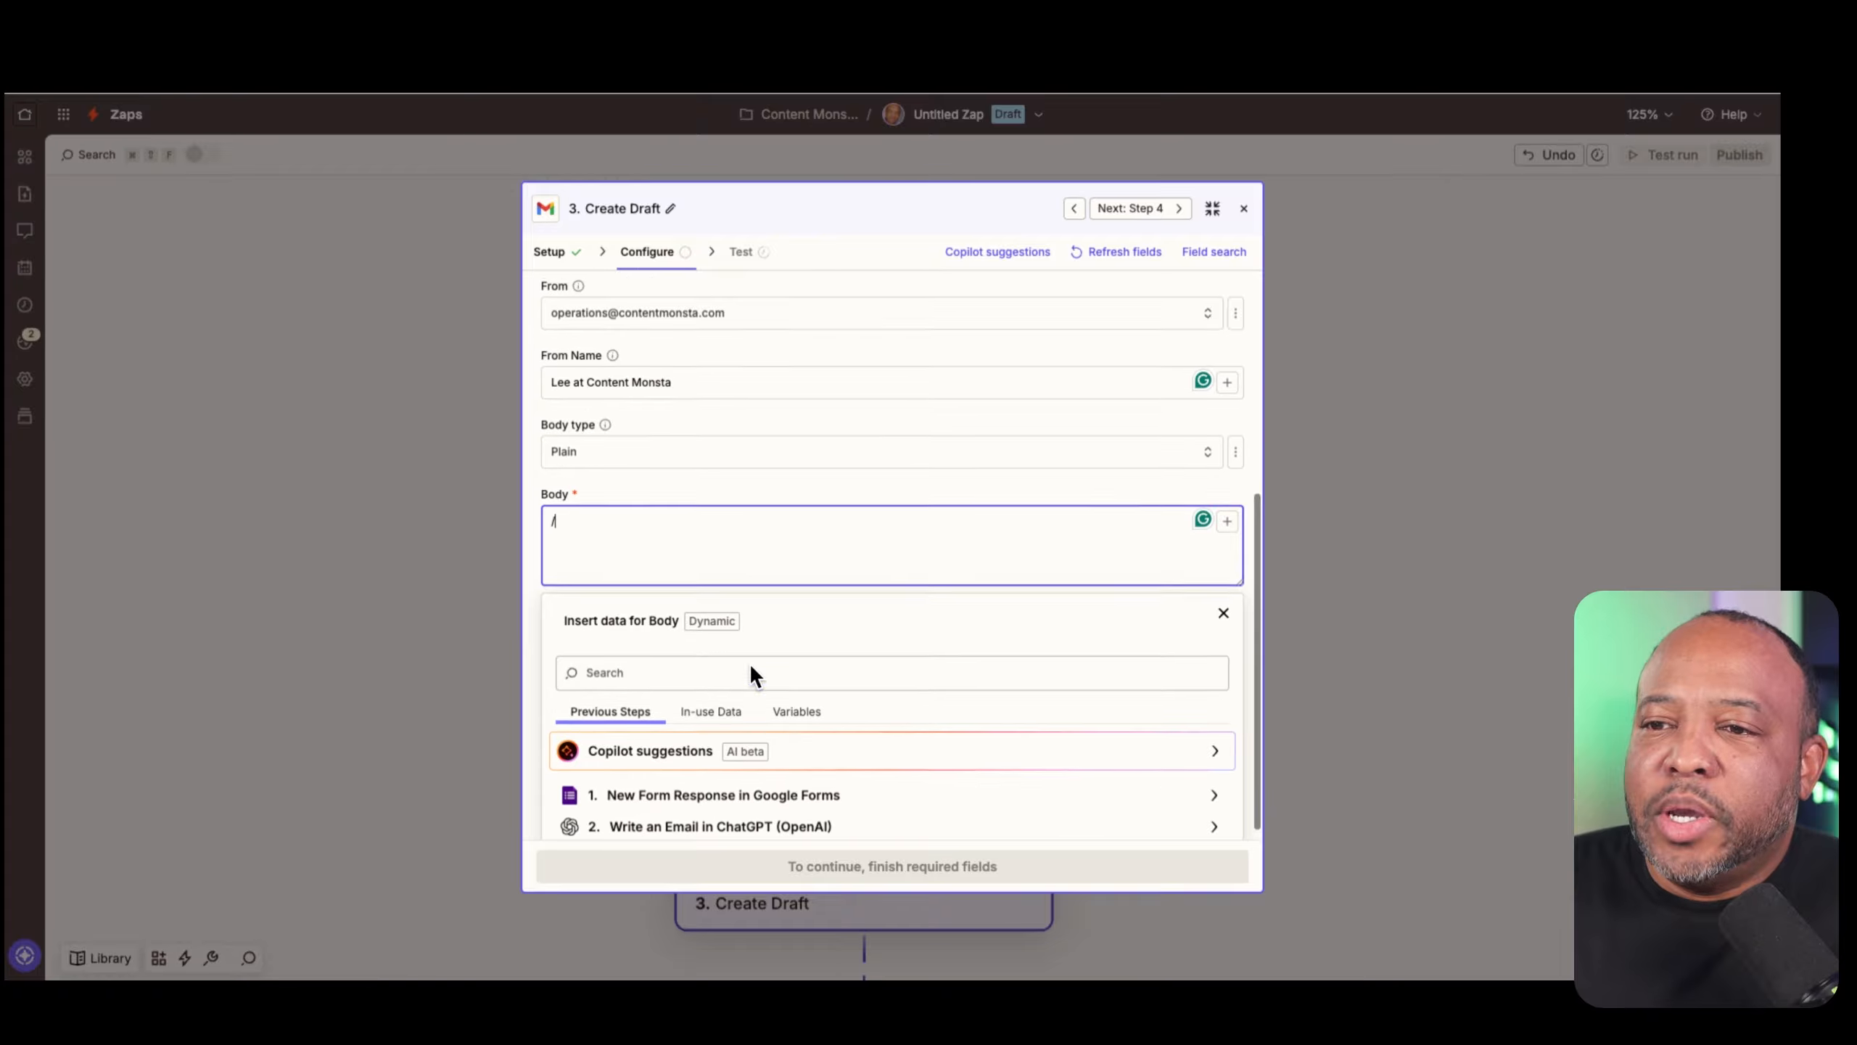
{"action": "left_click", "coordinate": [903, 817]}
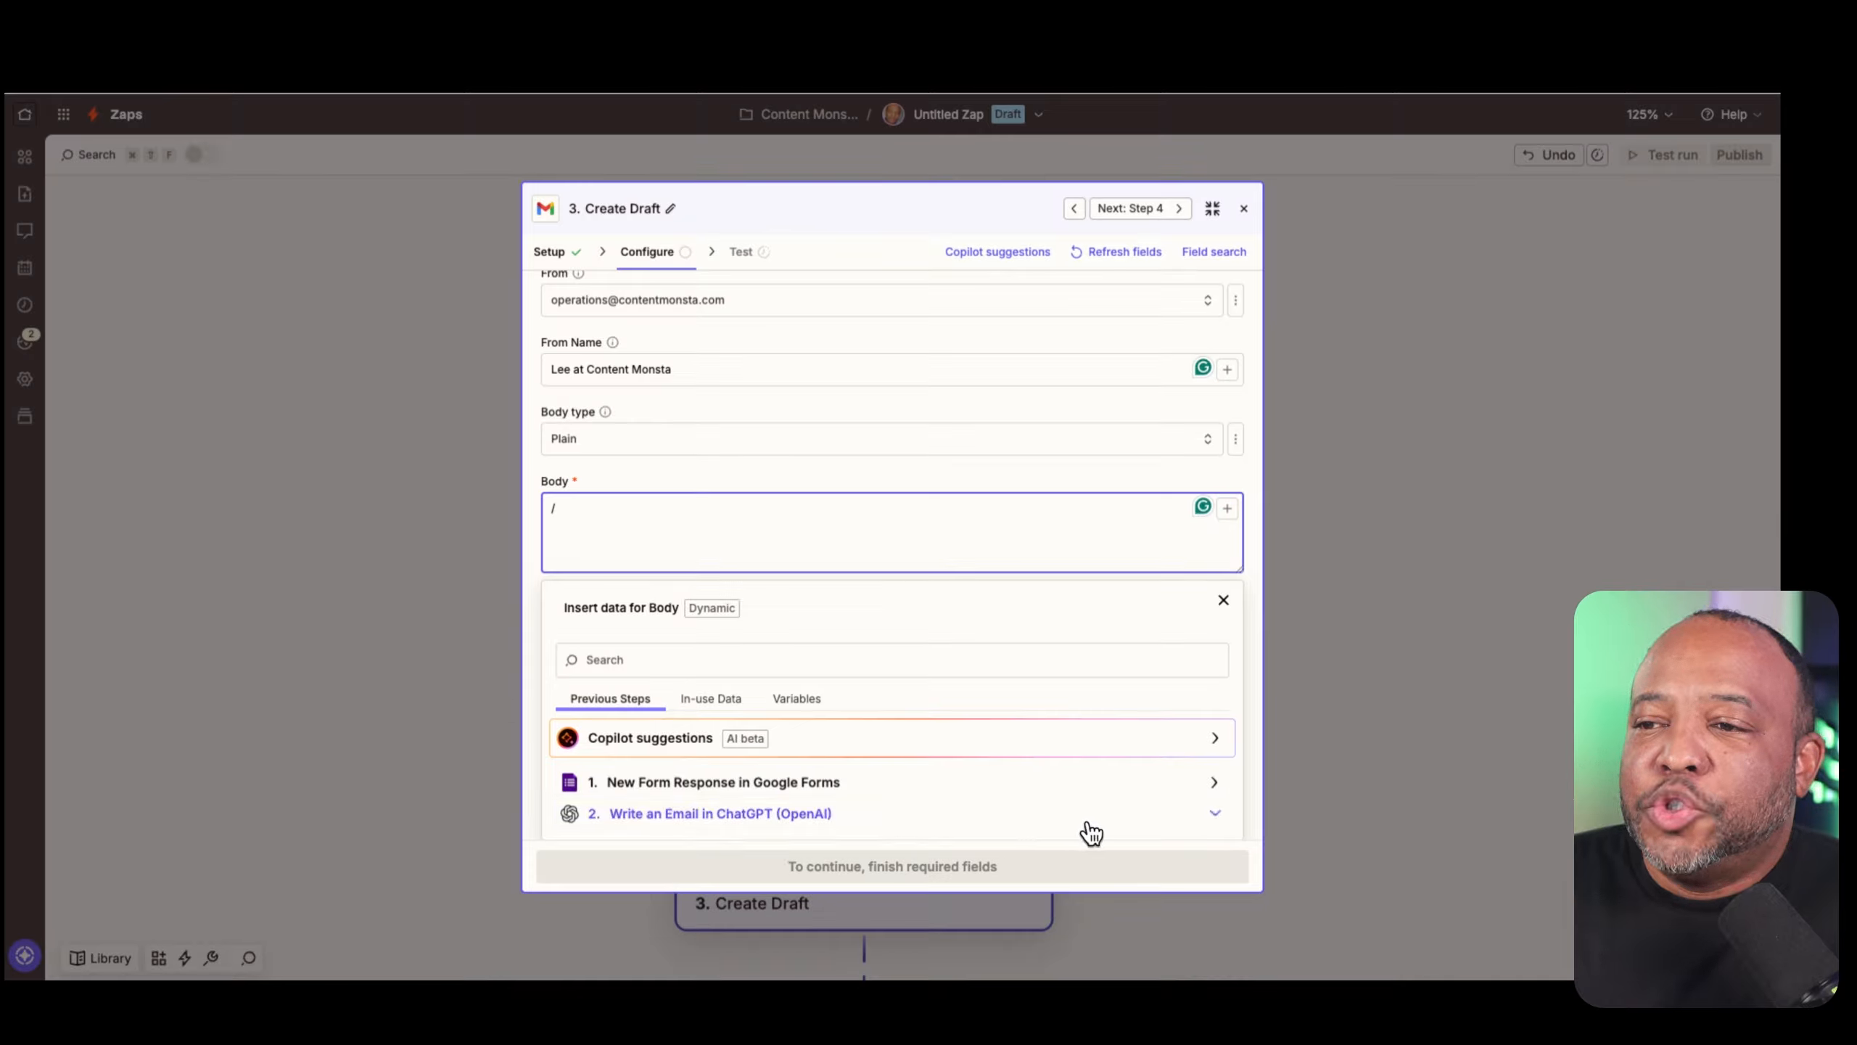
{"action": "scroll", "coordinate": [1118, 797], "scroll_direction": "down", "scroll_amount": 5}
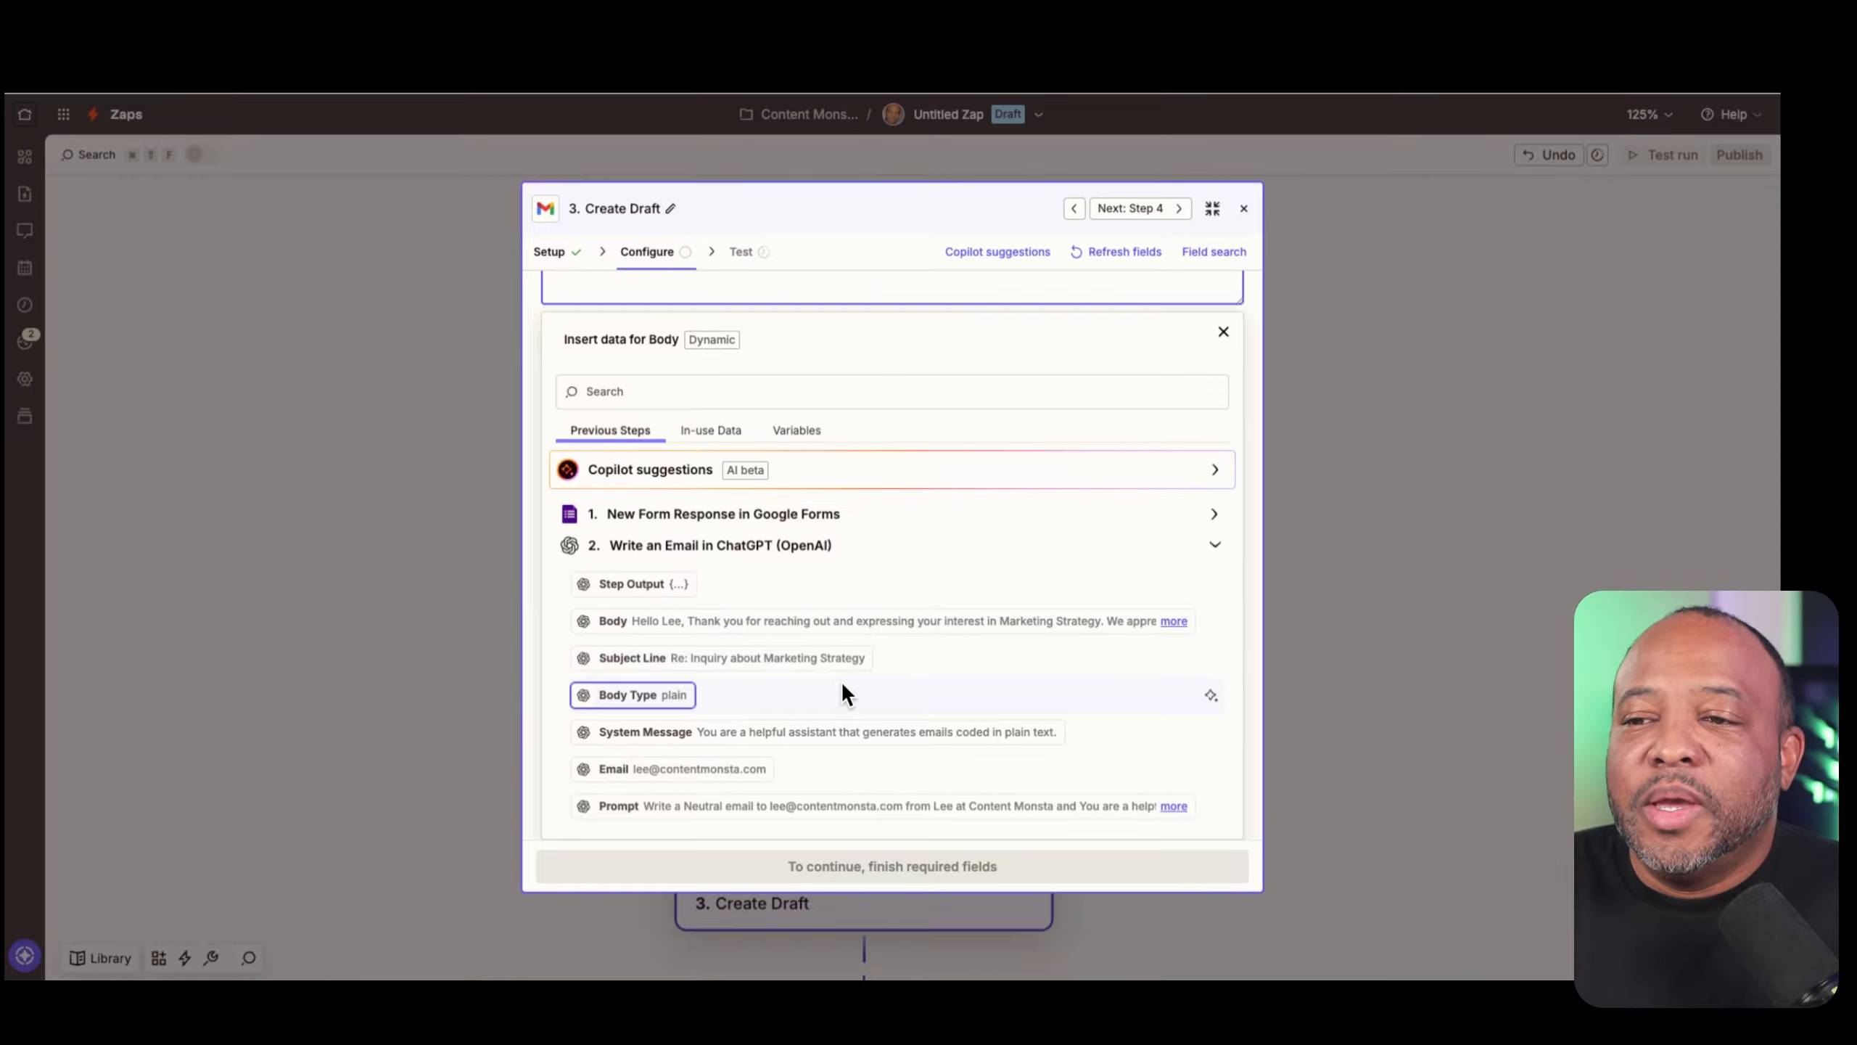
{"action": "left_click", "coordinate": [842, 618]}
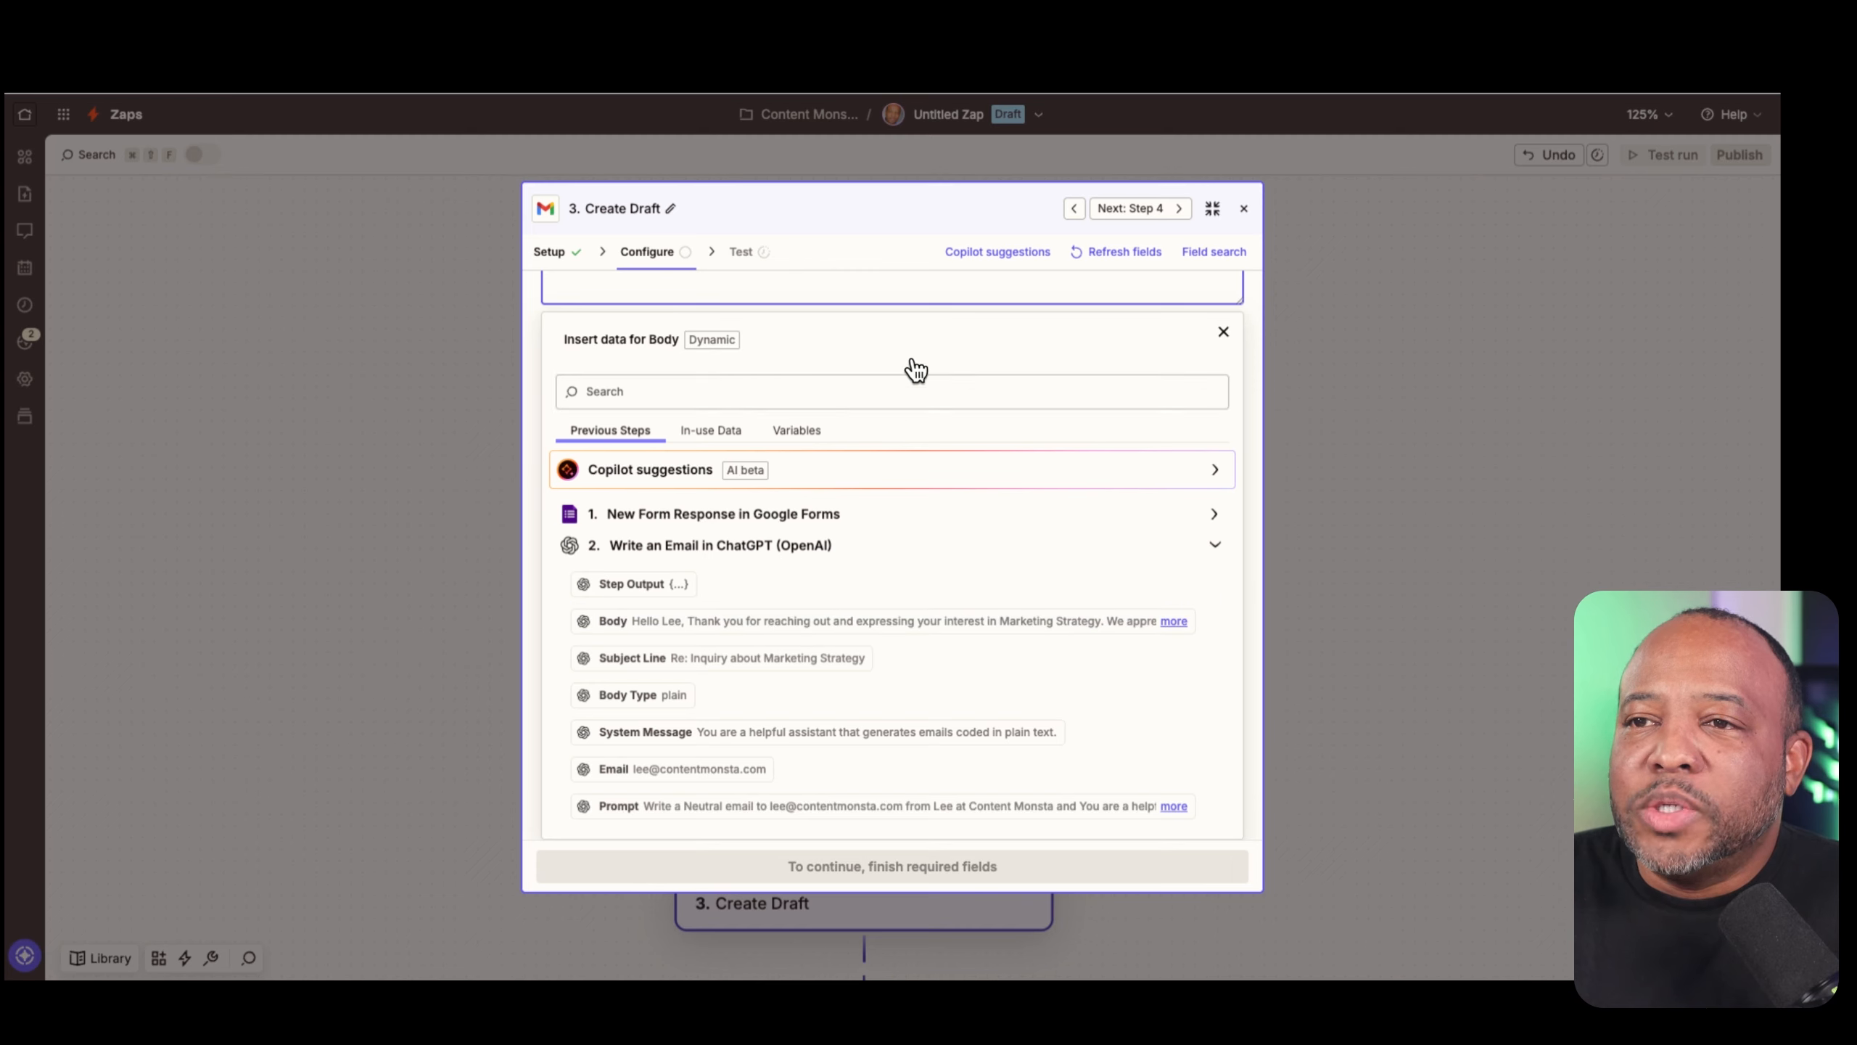
{"action": "scroll", "coordinate": [899, 355], "scroll_direction": "up", "scroll_amount": 3}
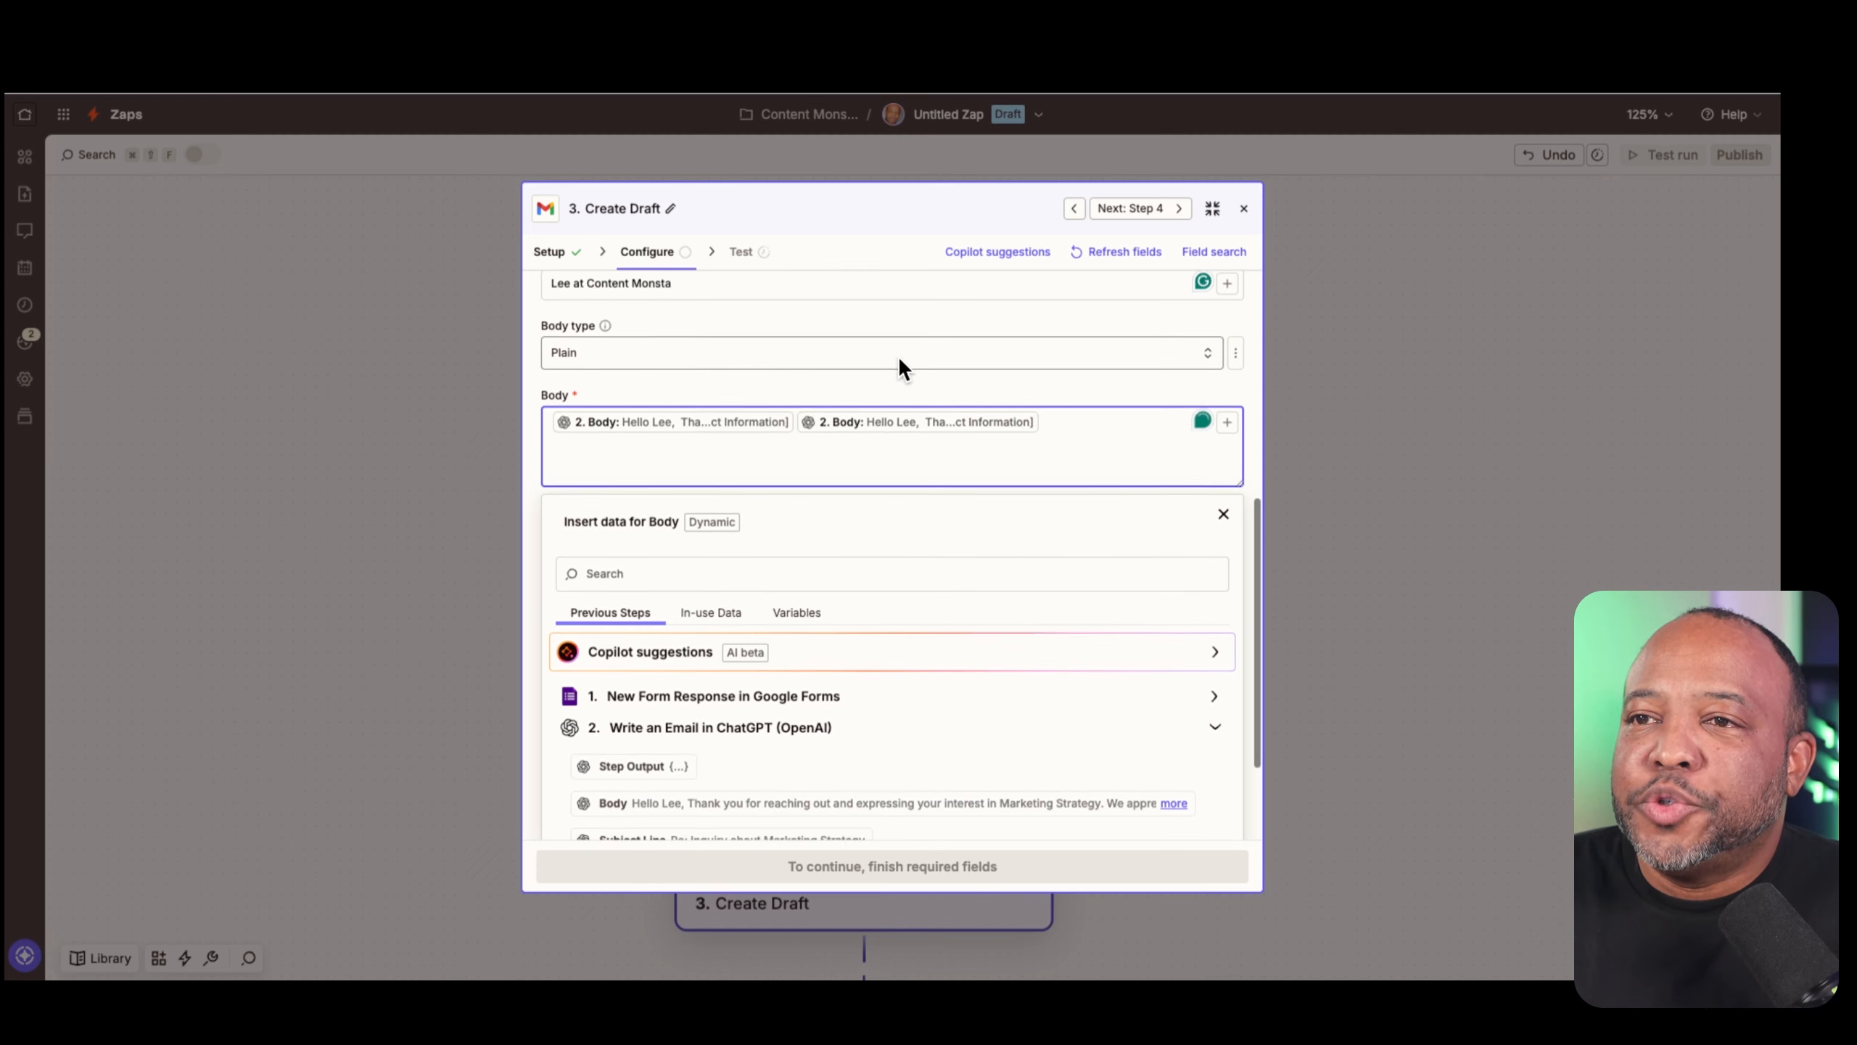
{"action": "left_click", "coordinate": [1060, 402]}
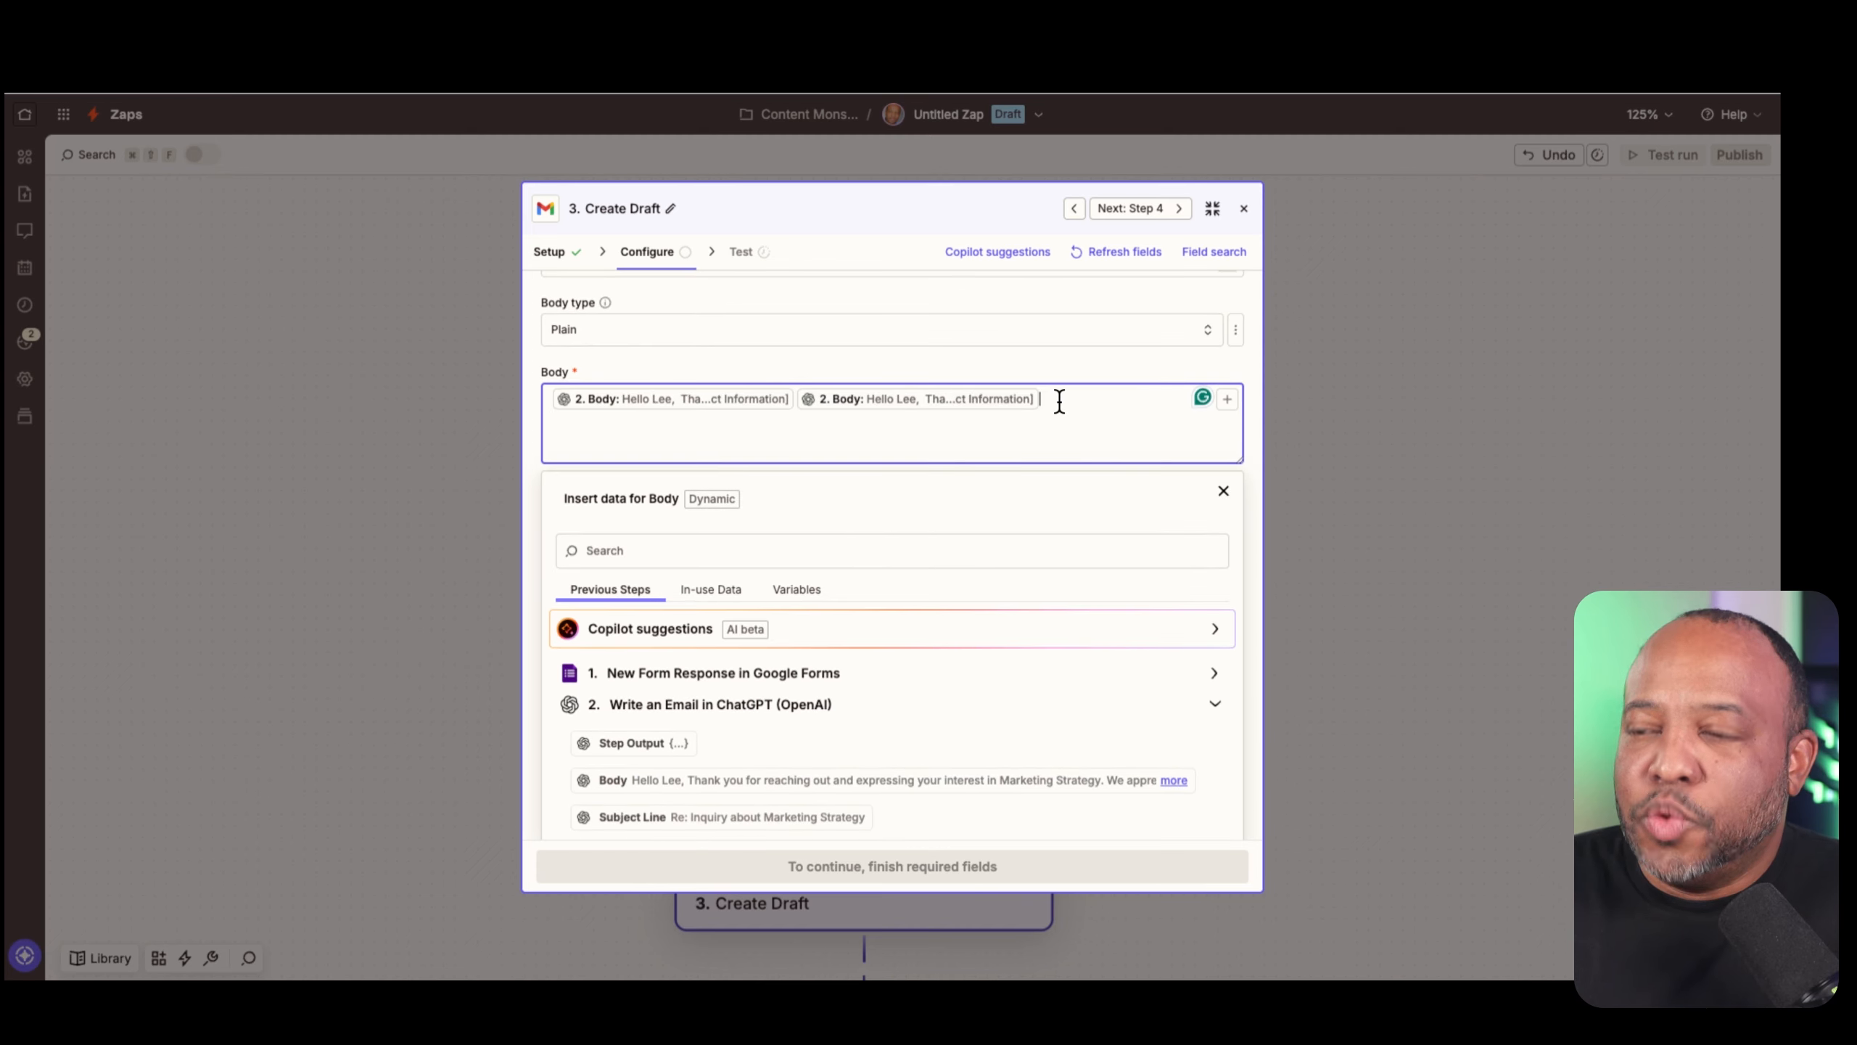
{"action": "key", "text": "BackSpace"}
{"action": "left_click", "coordinate": [1045, 365]}
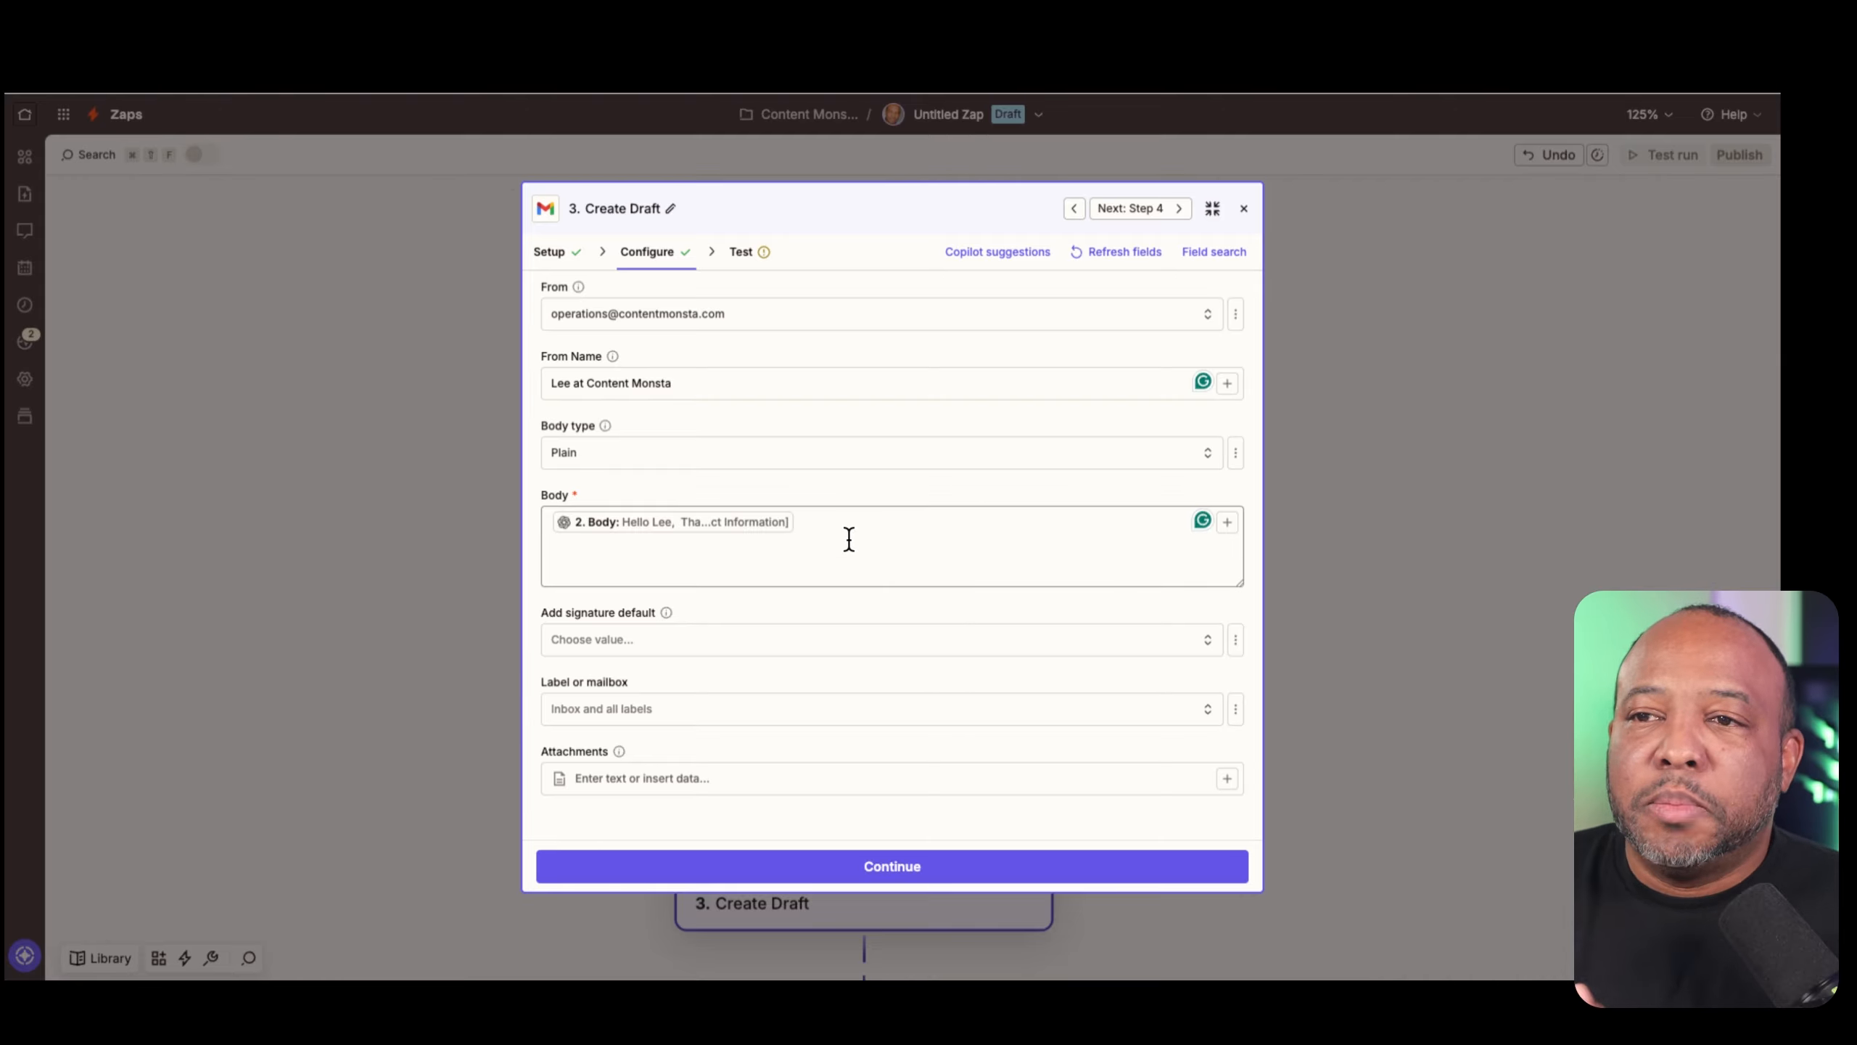
Set the draft's default signature to the operations email address and test the Create Draft step
{"action": "left_click", "coordinate": [811, 642]}
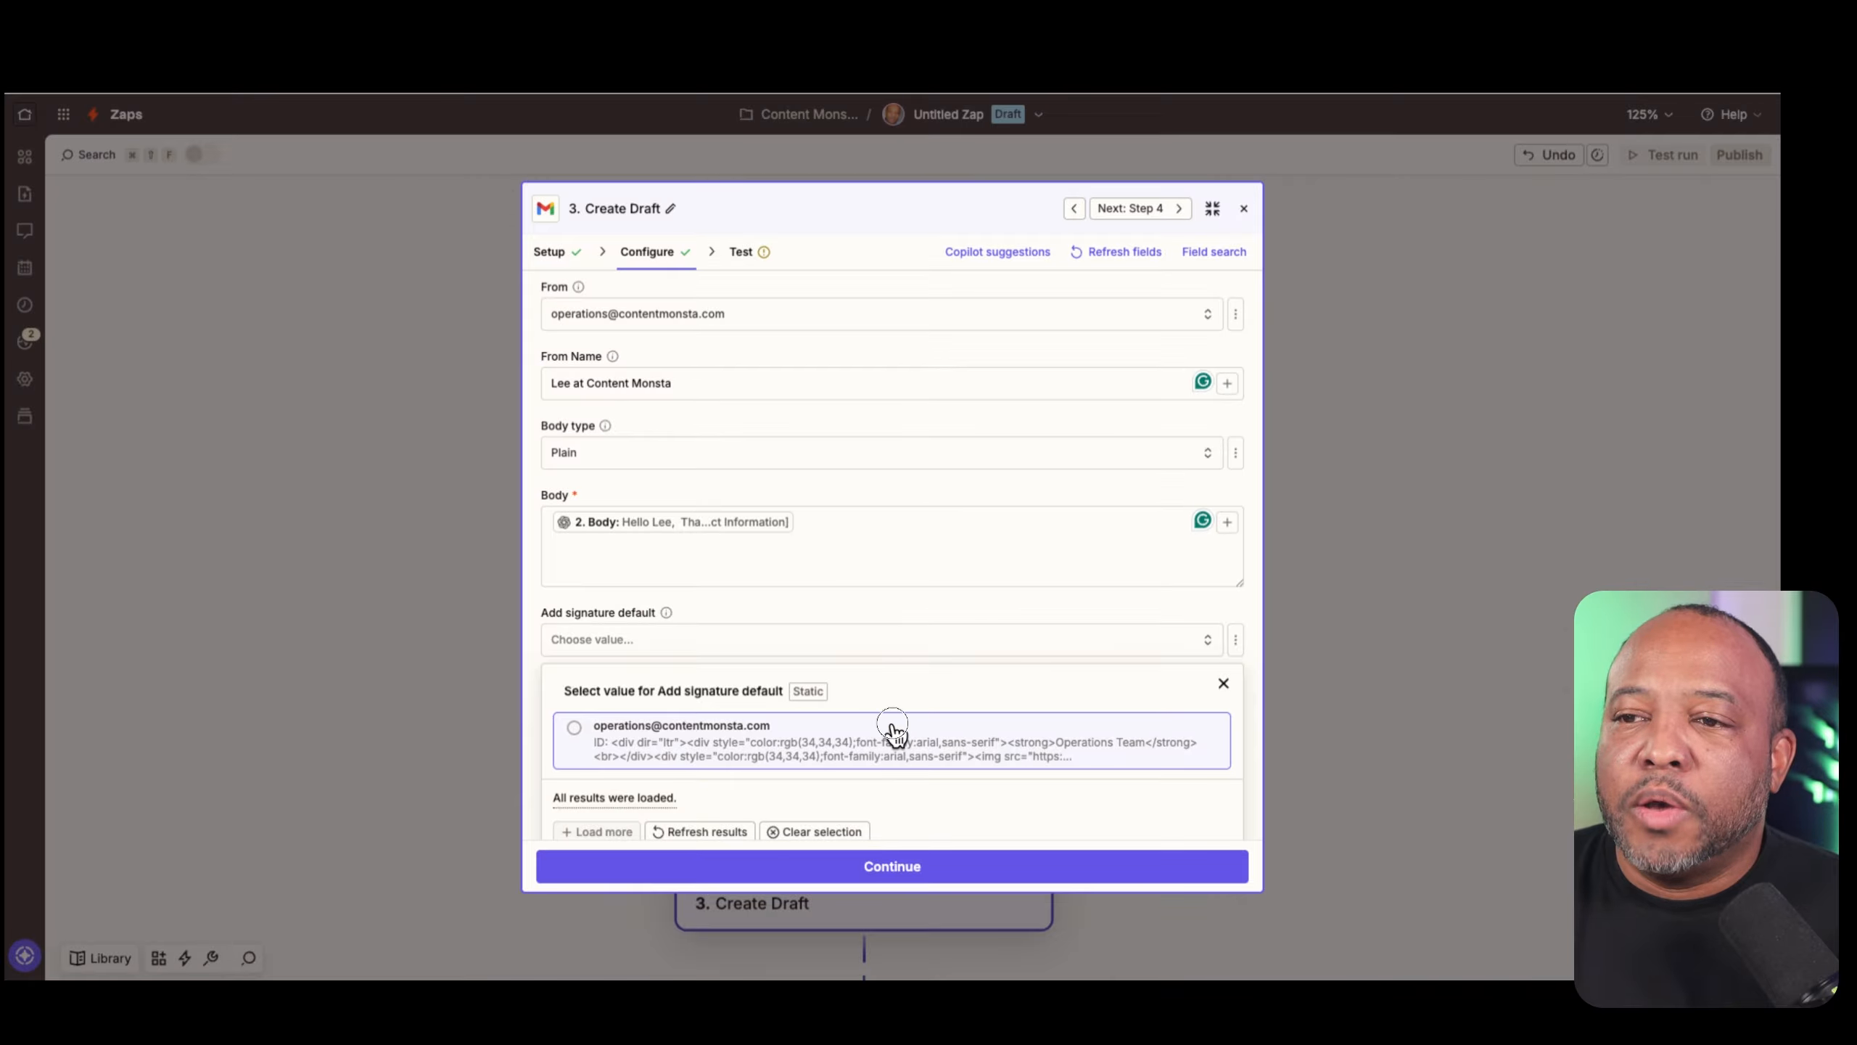
{"action": "left_click", "coordinate": [892, 730]}
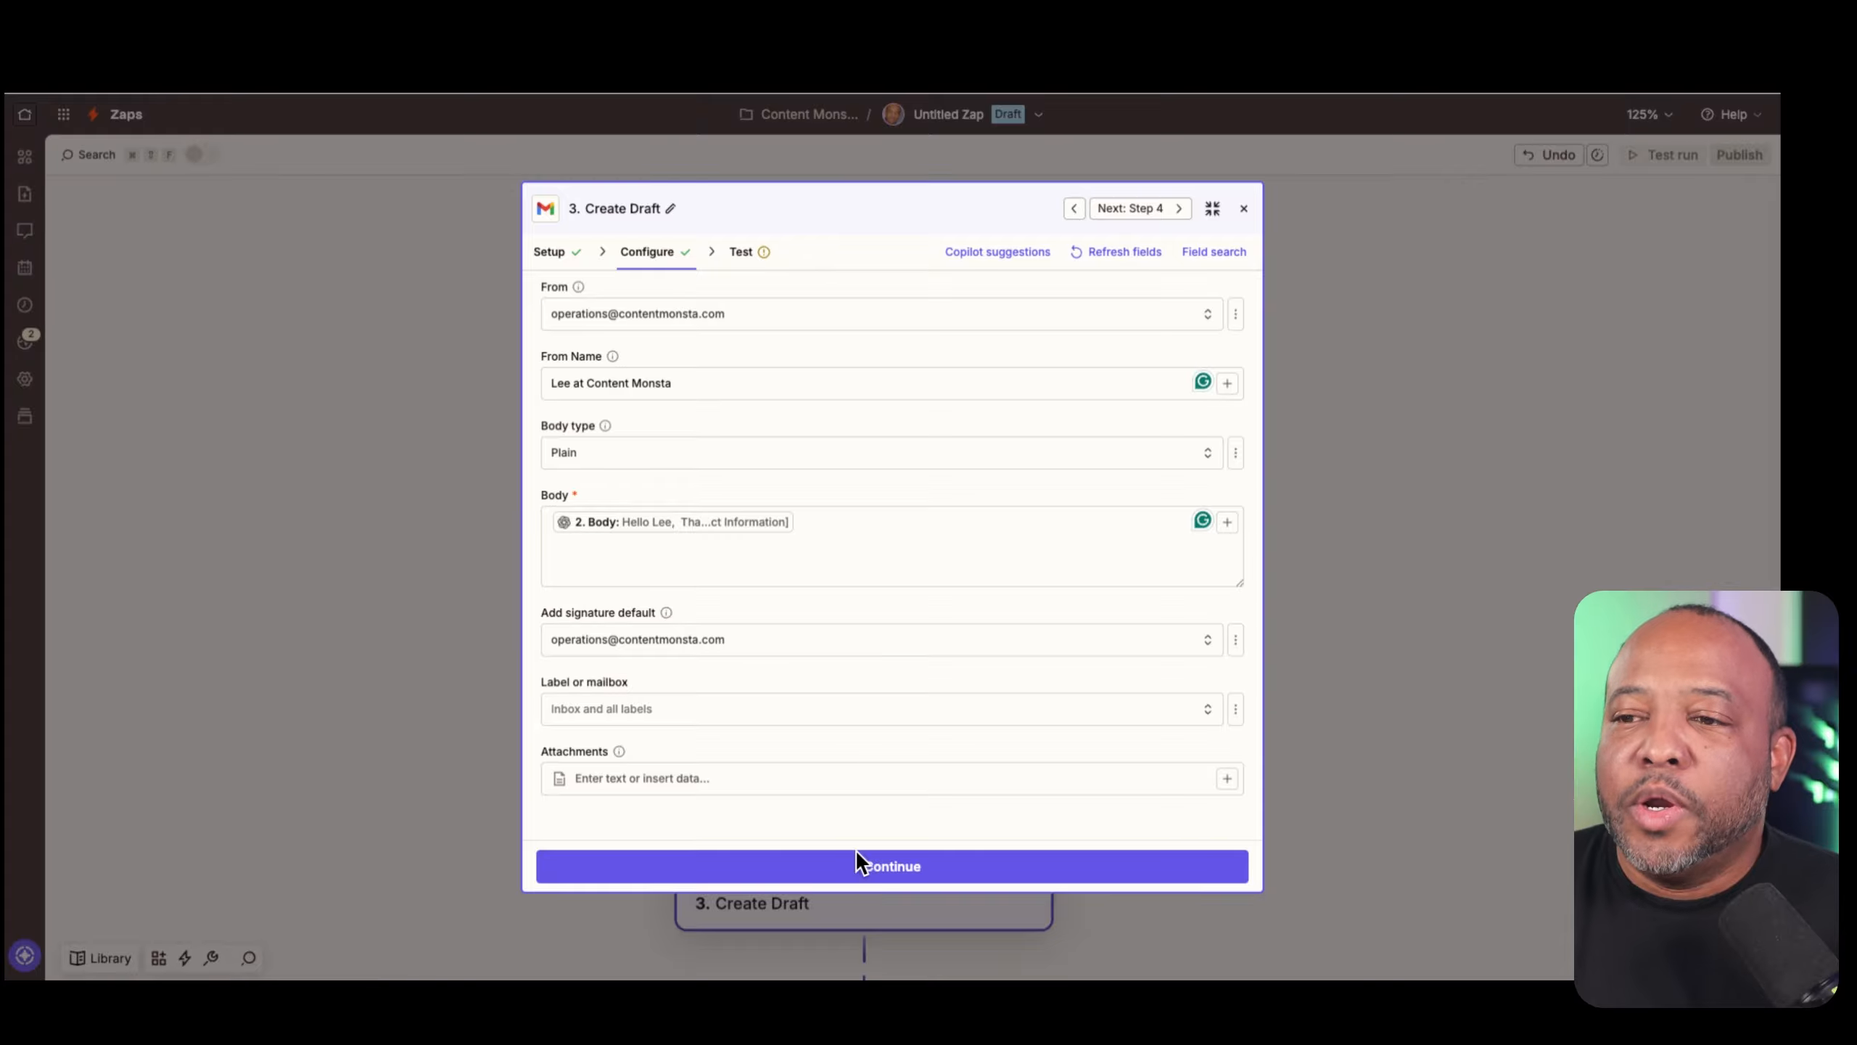
{"action": "left_click", "coordinate": [863, 874]}
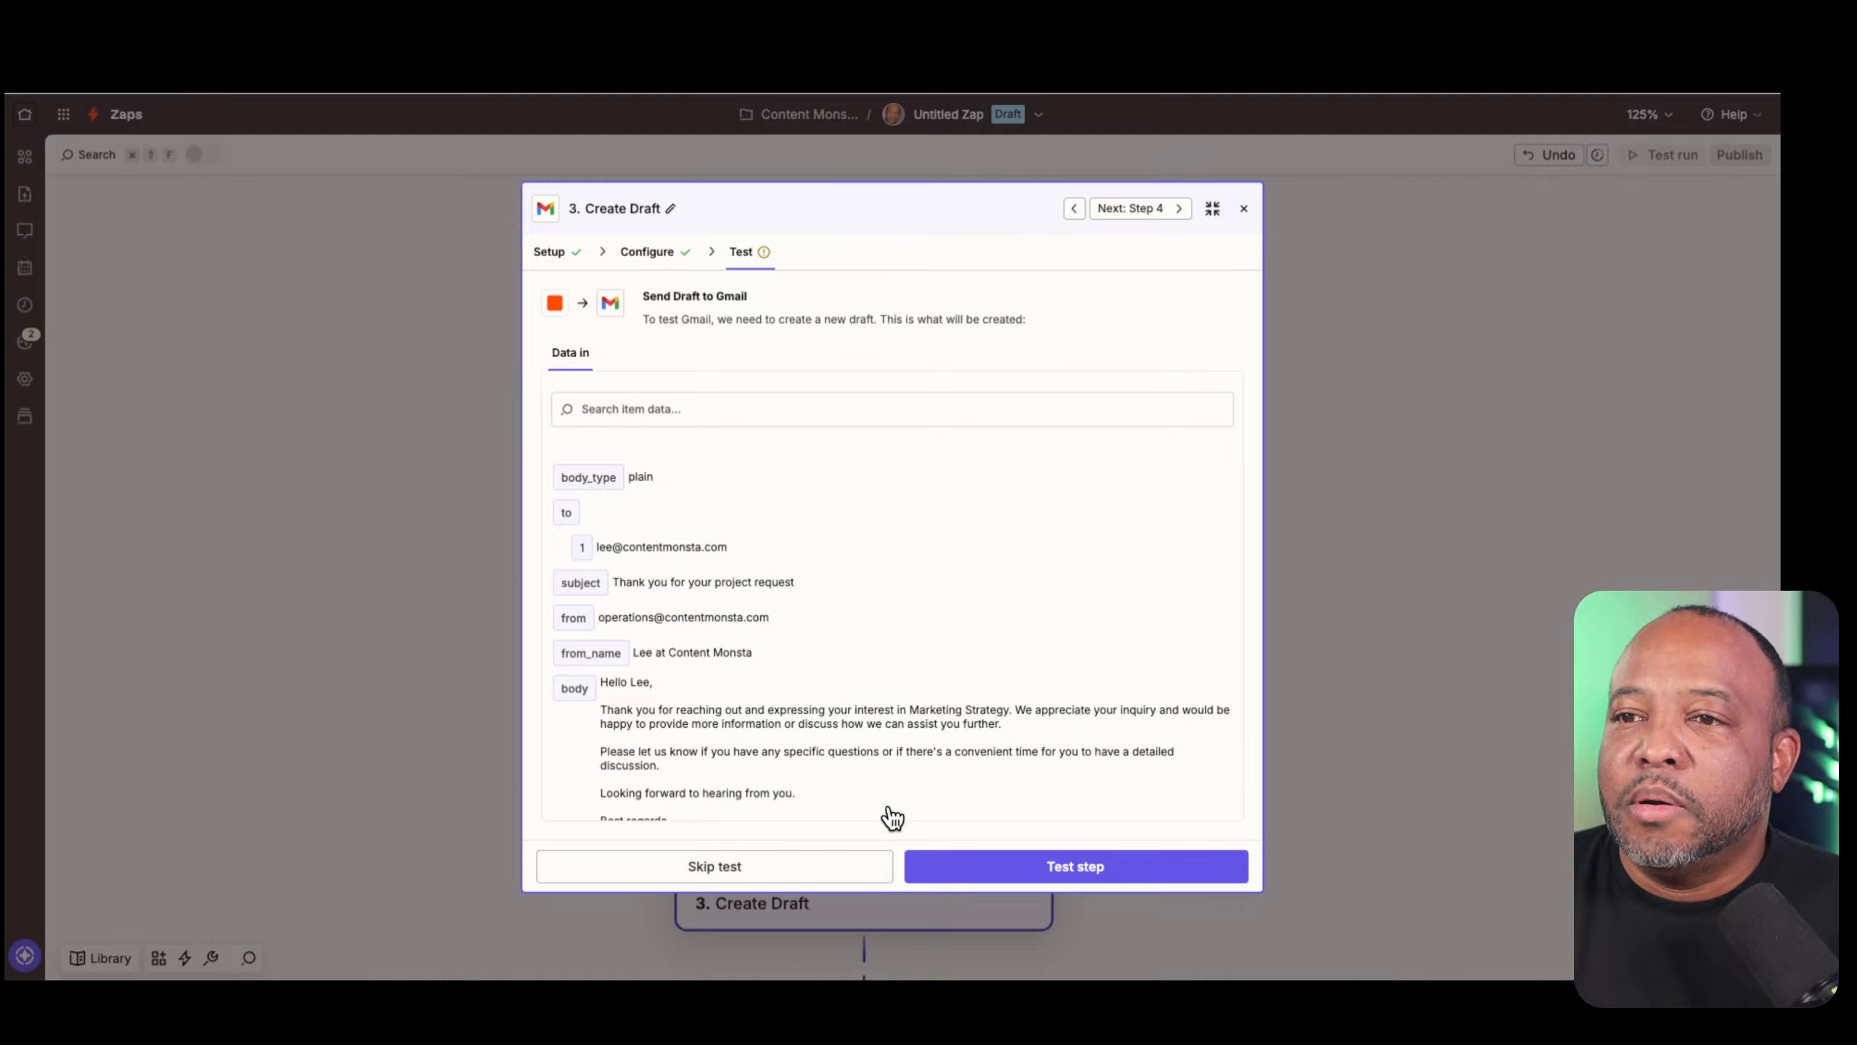
{"action": "left_click", "coordinate": [978, 874]}
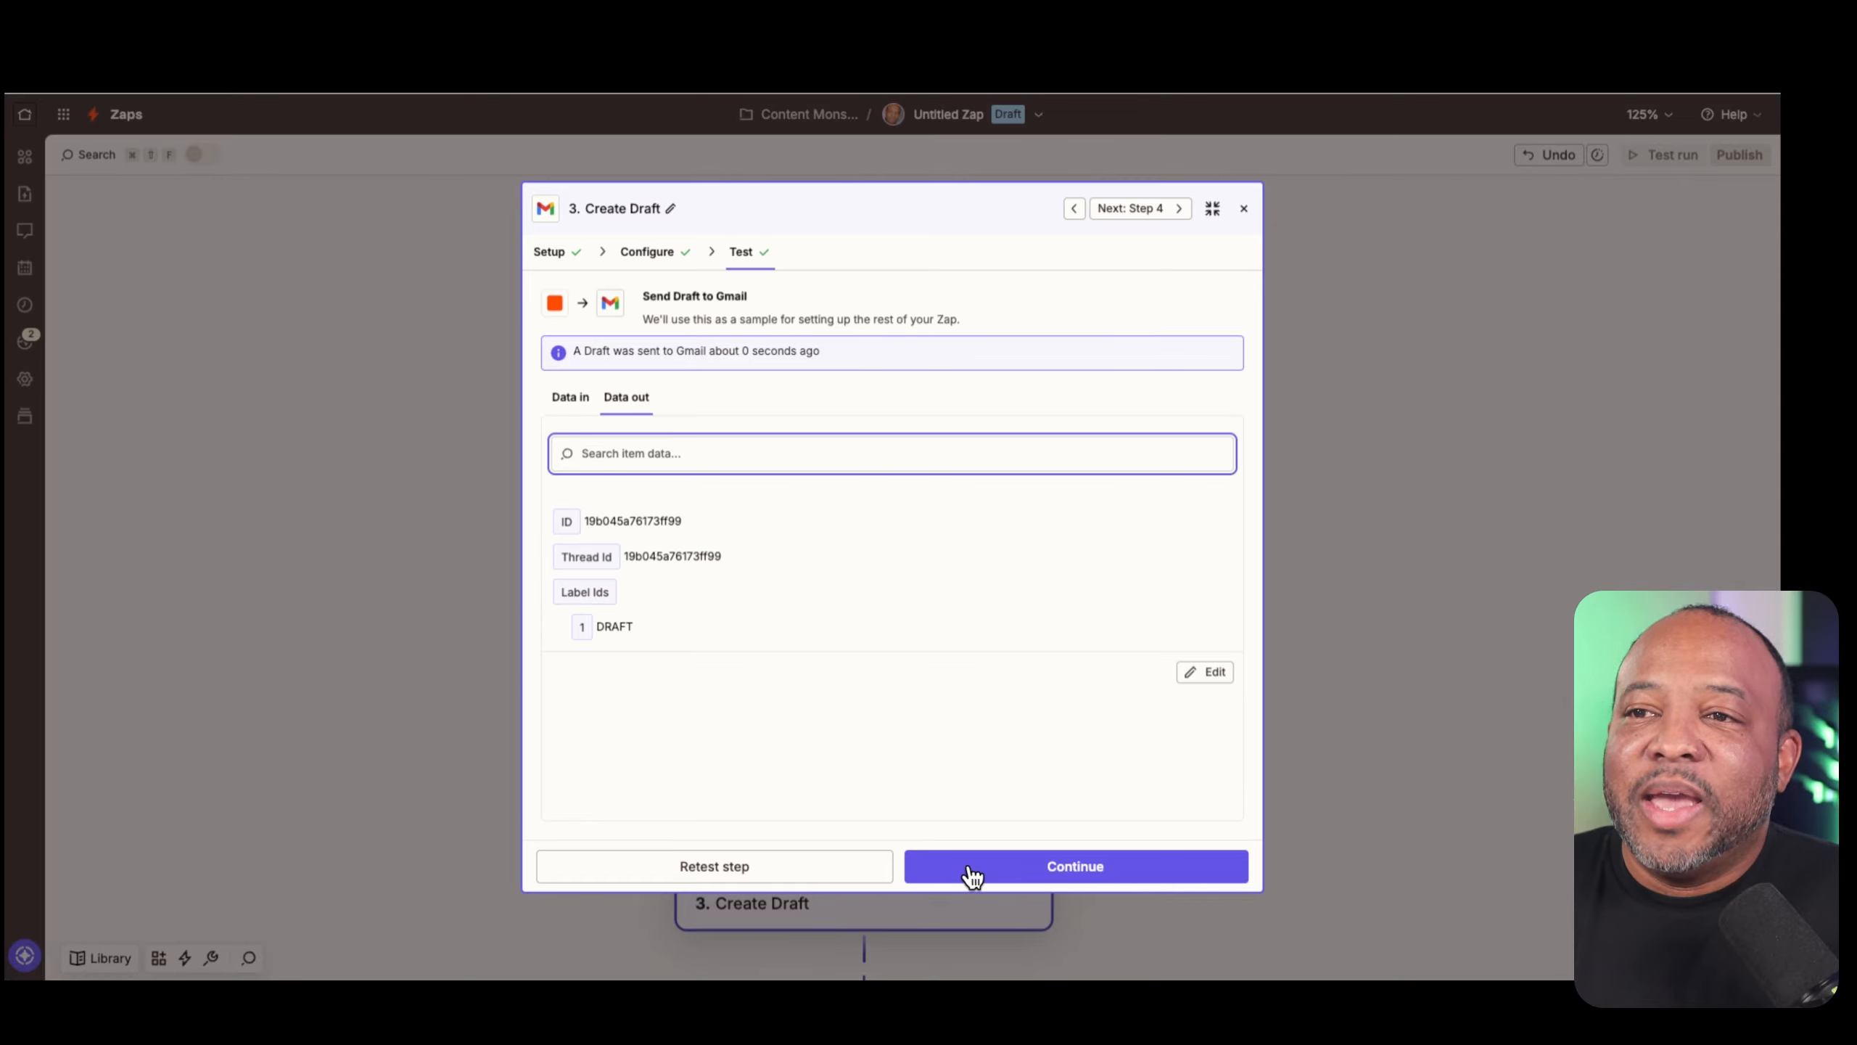
{"action": "left_click", "coordinate": [1039, 853]}
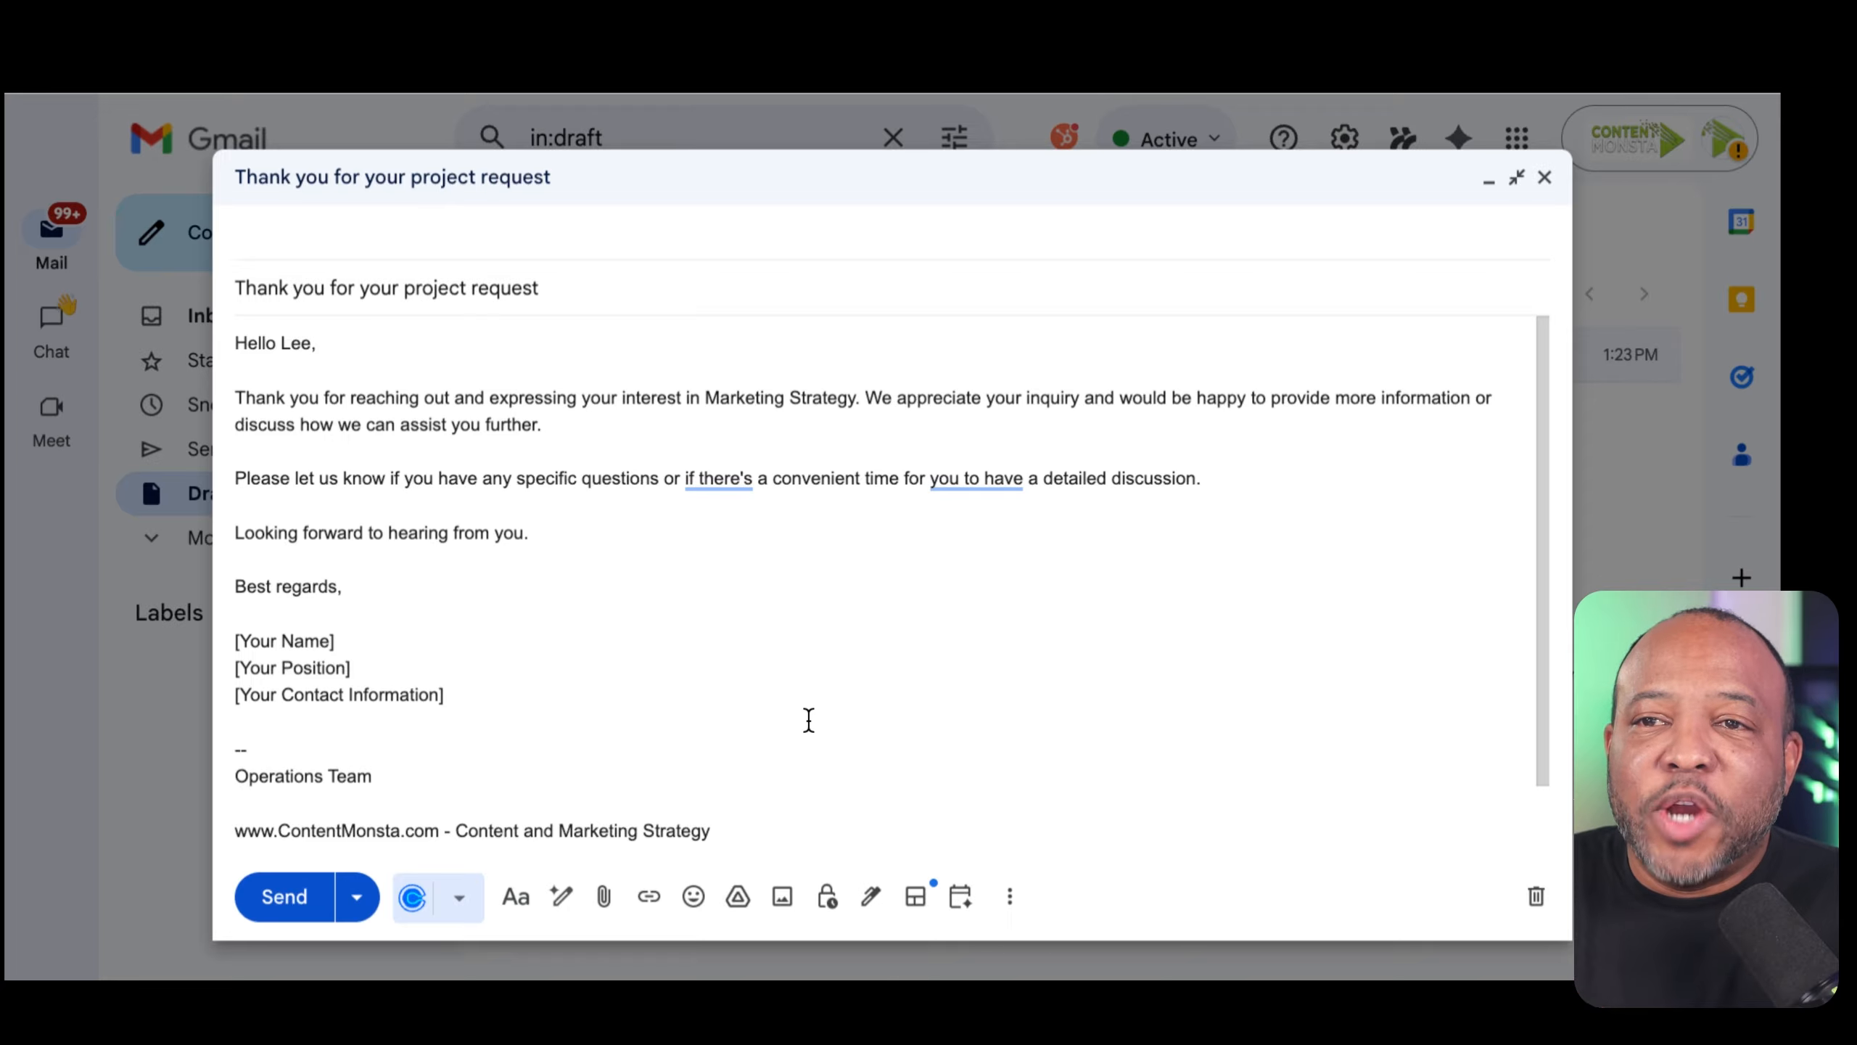
In the Gmail draft, delete the name, position and contact information placeholders below "Best regards" and highlight "Marketing Strategy" in the first paragraph
{"action": "mouse_move", "coordinate": [460, 695]}
{"action": "left_mouse_down"}
{"action": "mouse_move", "coordinate": [279, 659]}
{"action": "mouse_move", "coordinate": [227, 624]}
{"action": "left_mouse_up"}
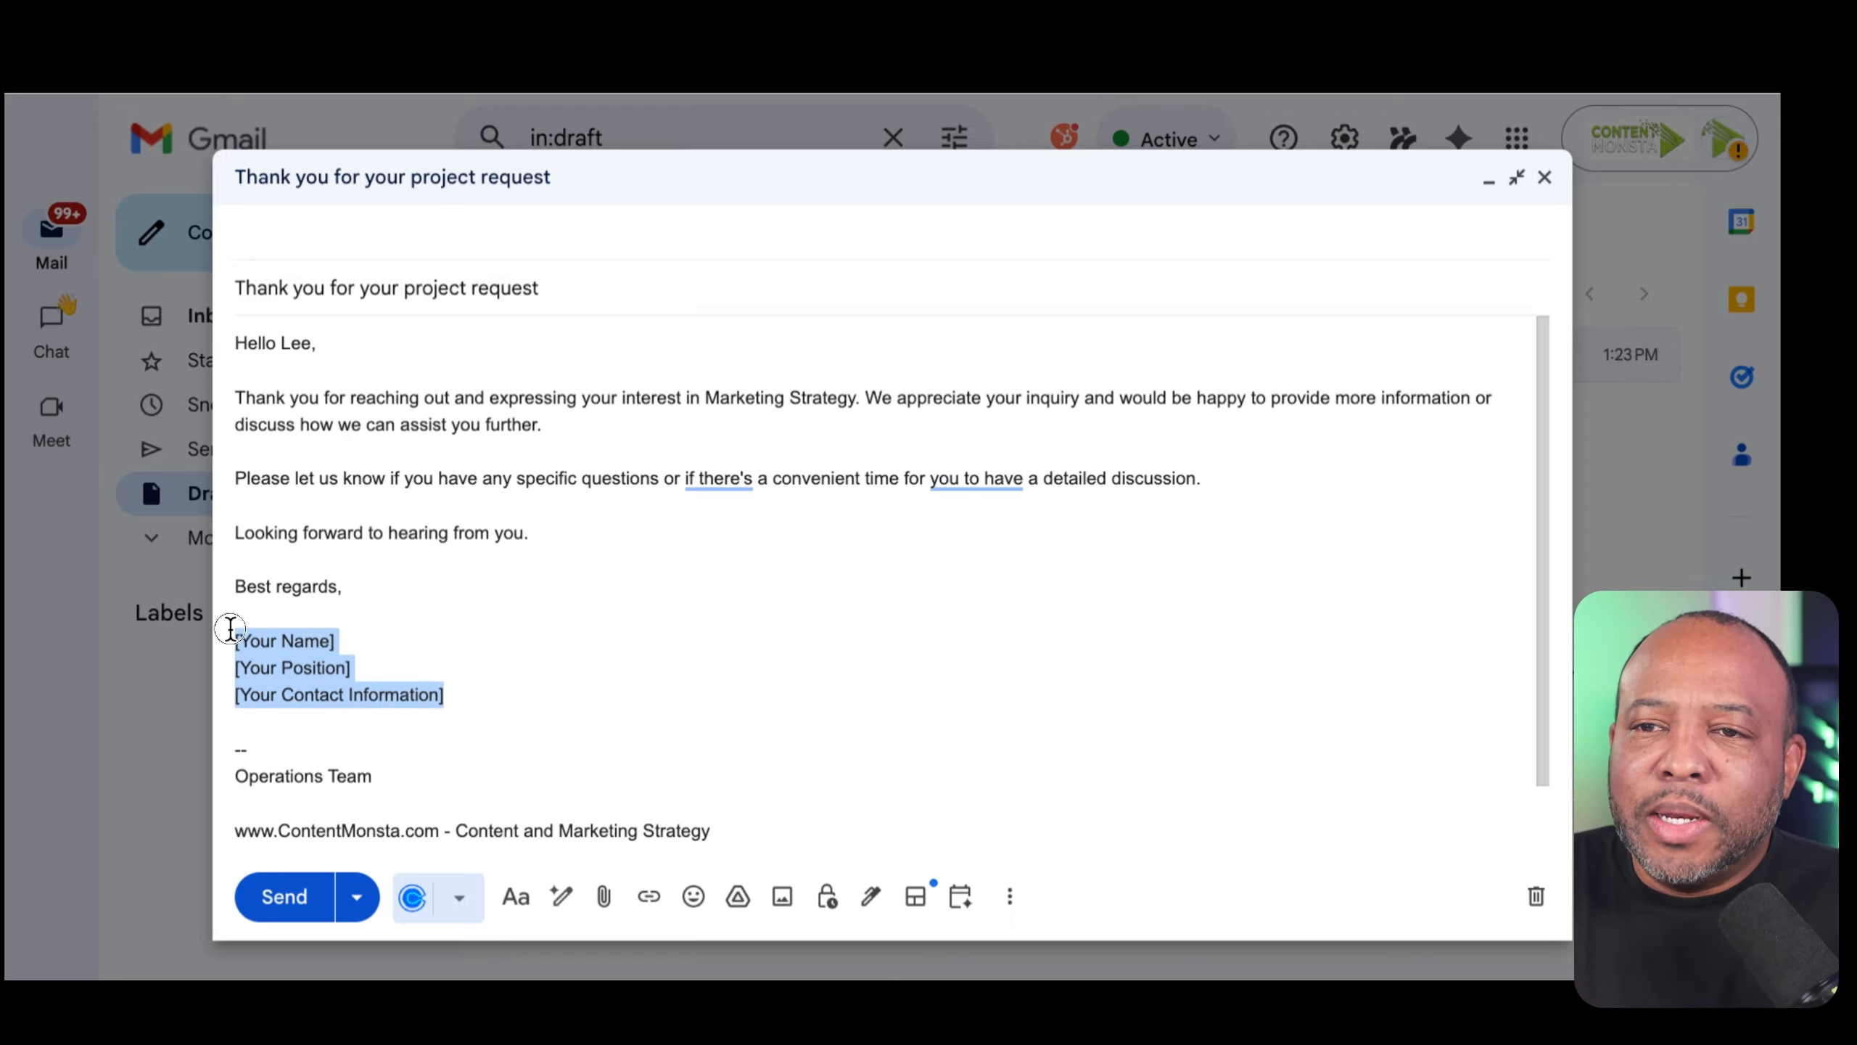
{"action": "key", "text": "BackSpace"}
{"action": "key", "text": "BackSpace"}
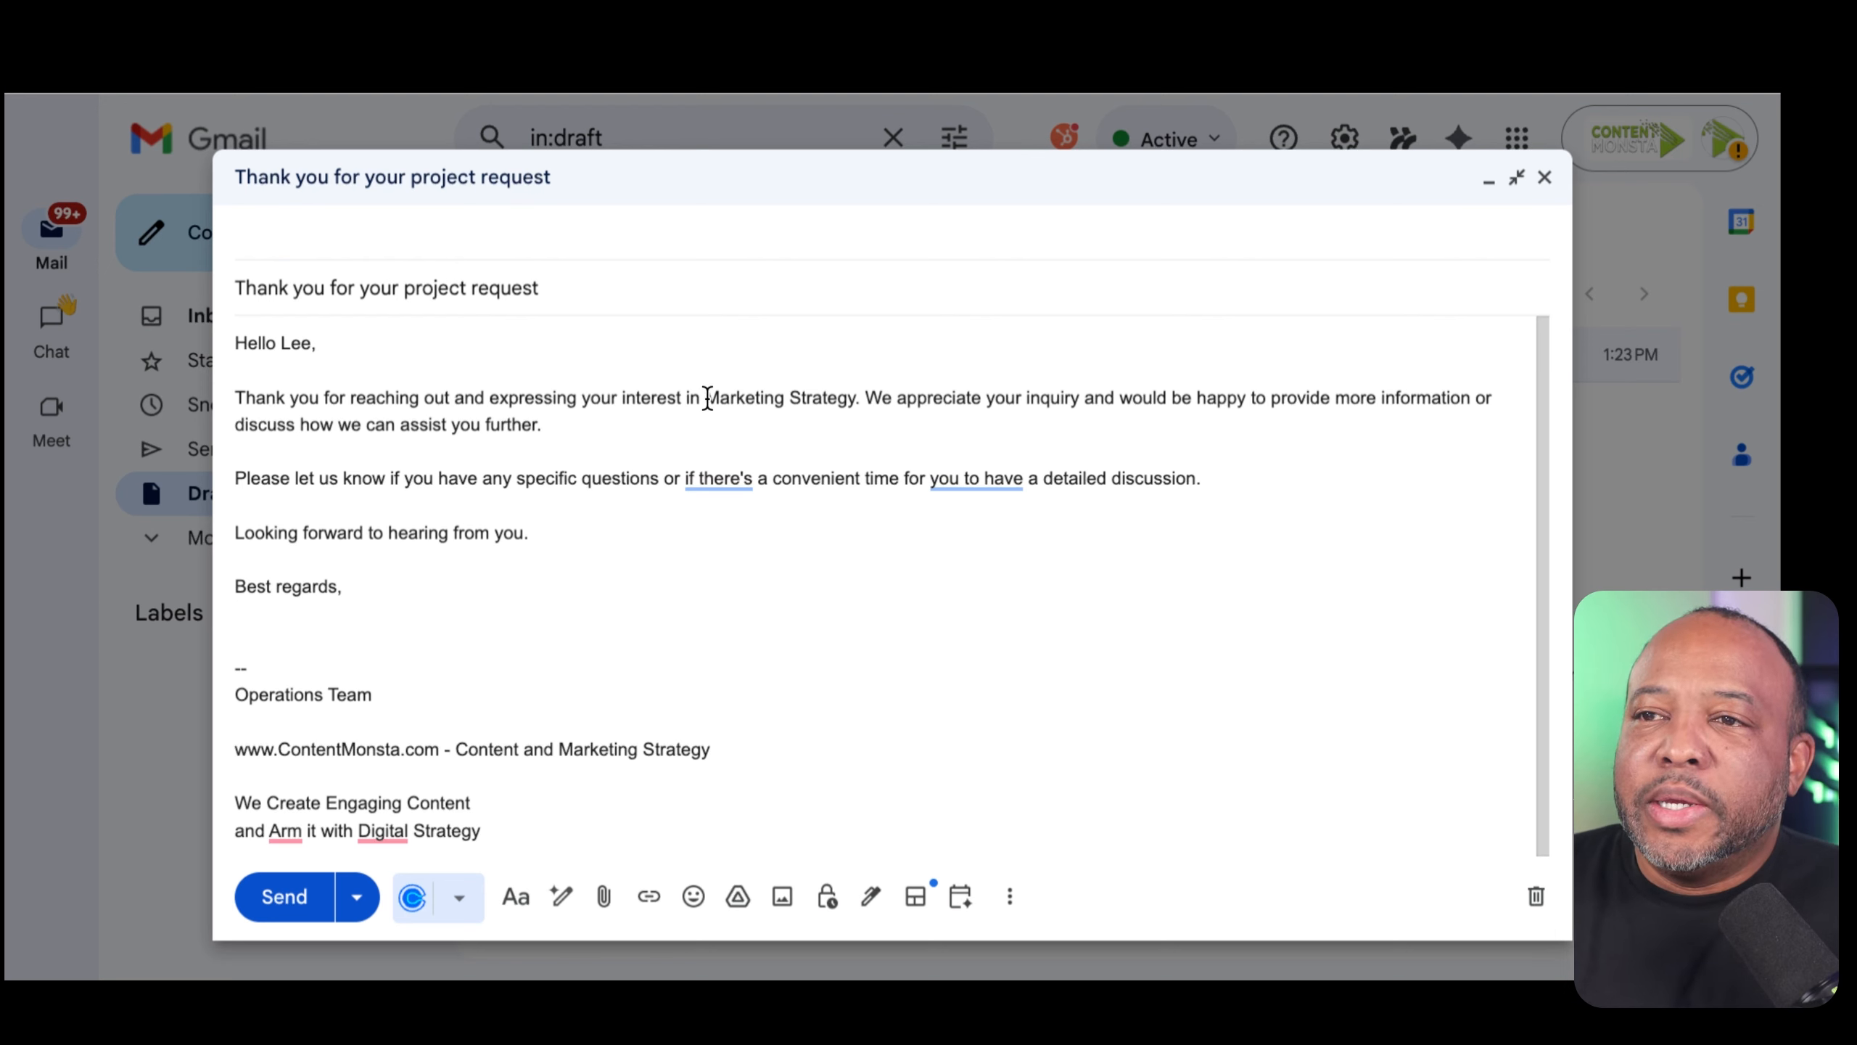
{"action": "left_click_drag", "start_coordinate": [706, 399], "coordinate": [854, 395]}
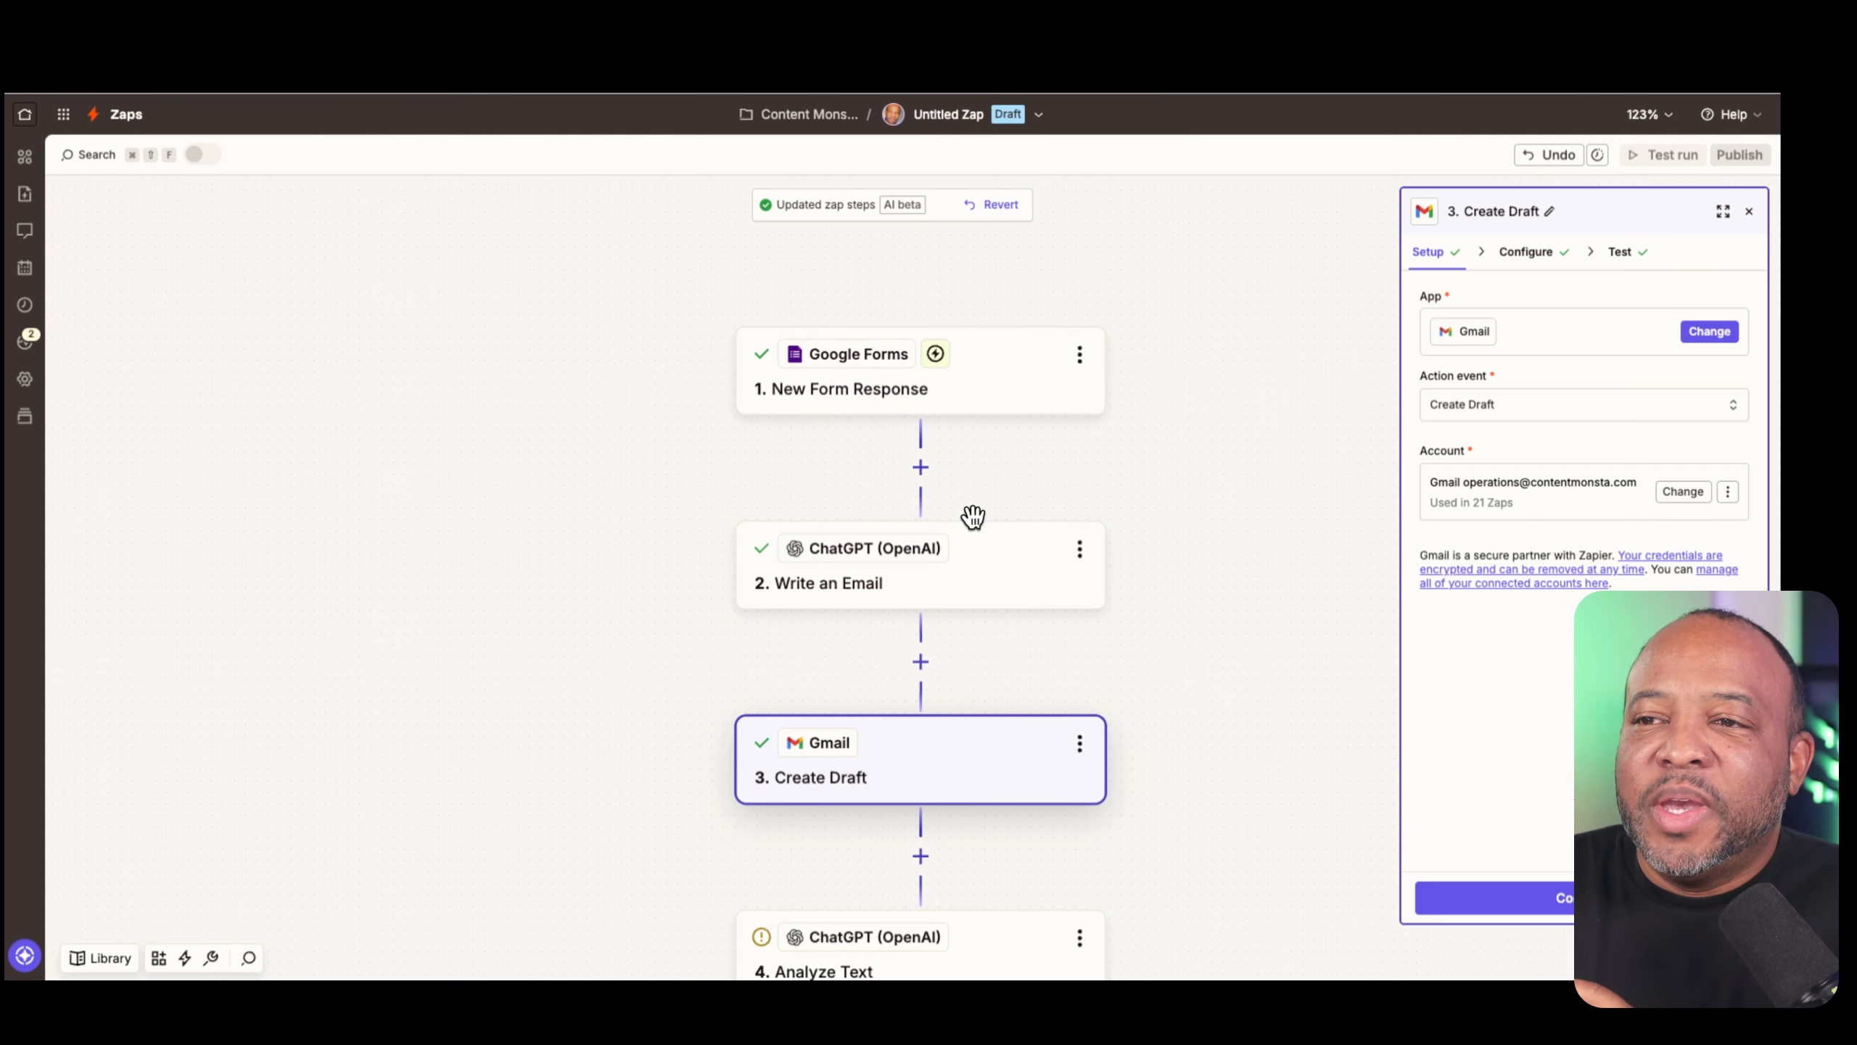
Open the configuration of the ChatGPT Analyze Text step in the Zap and expand it to the large view
{"action": "scroll", "coordinate": [972, 514], "scroll_direction": "down", "scroll_amount": 2}
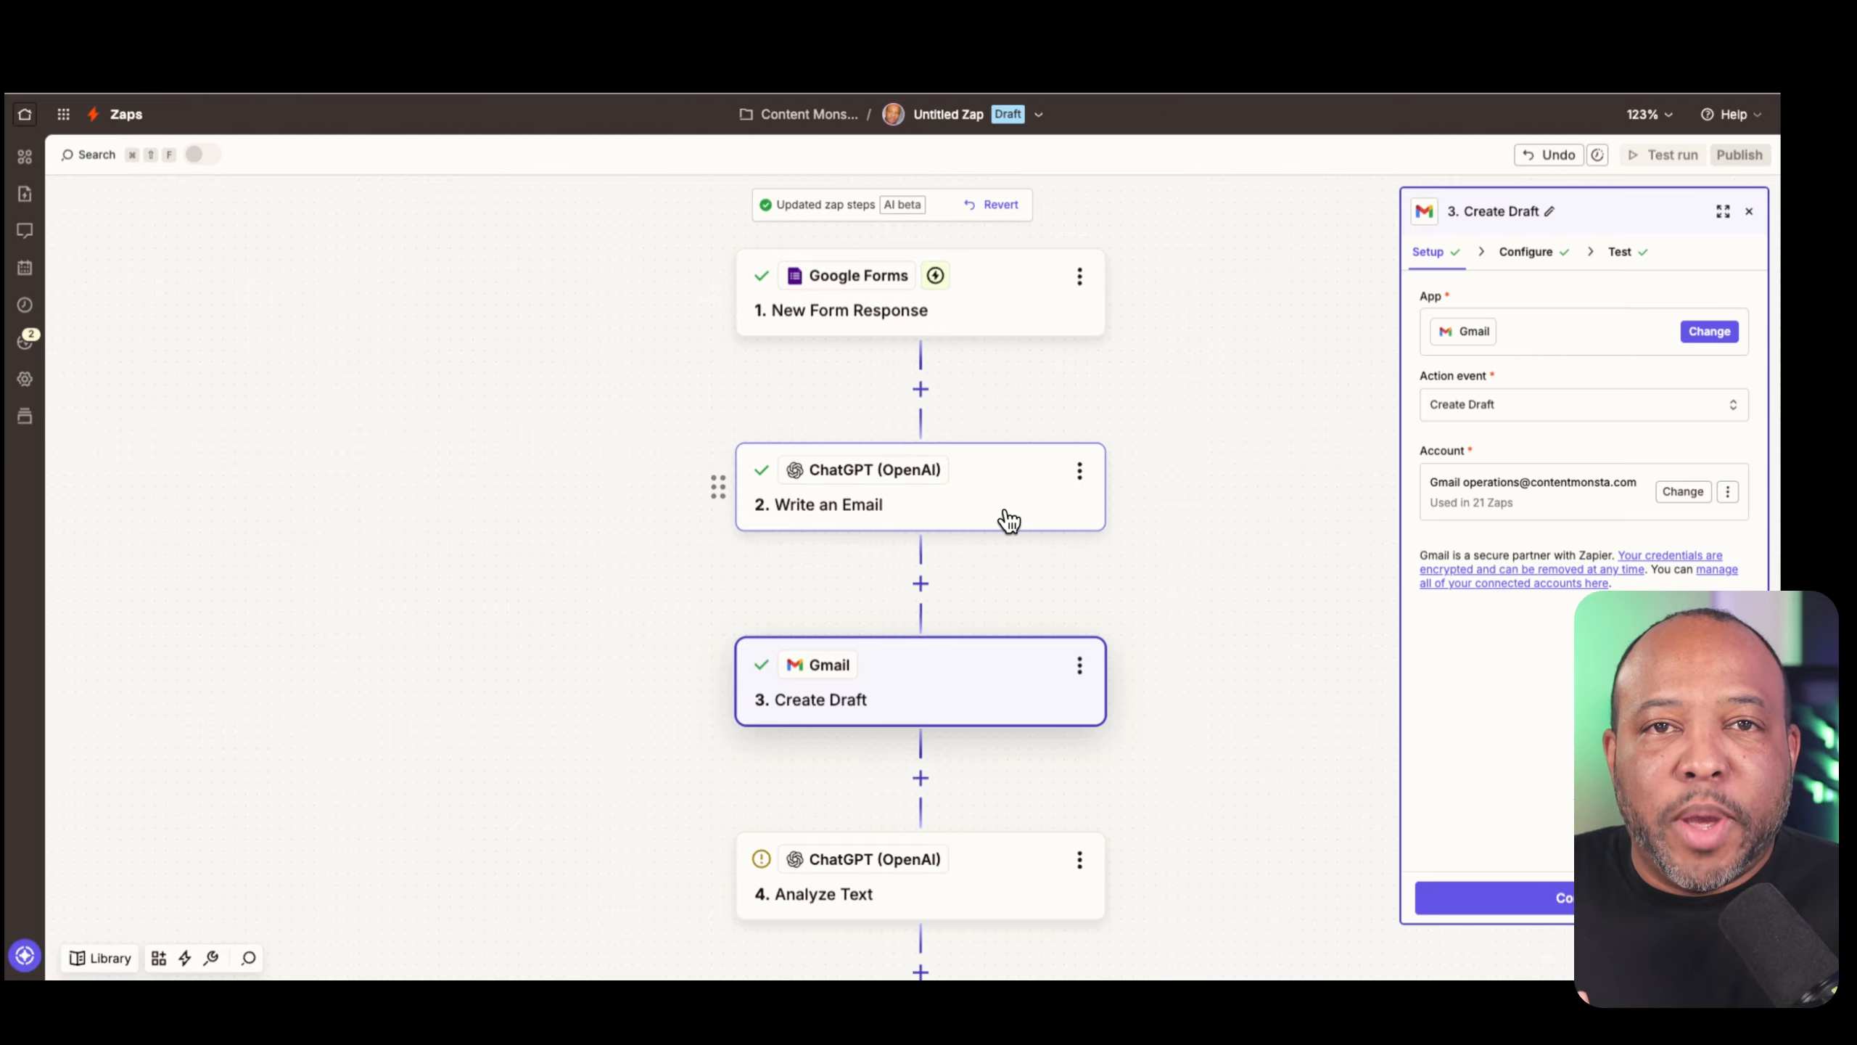
{"action": "scroll", "coordinate": [999, 525], "scroll_direction": "down", "scroll_amount": 1}
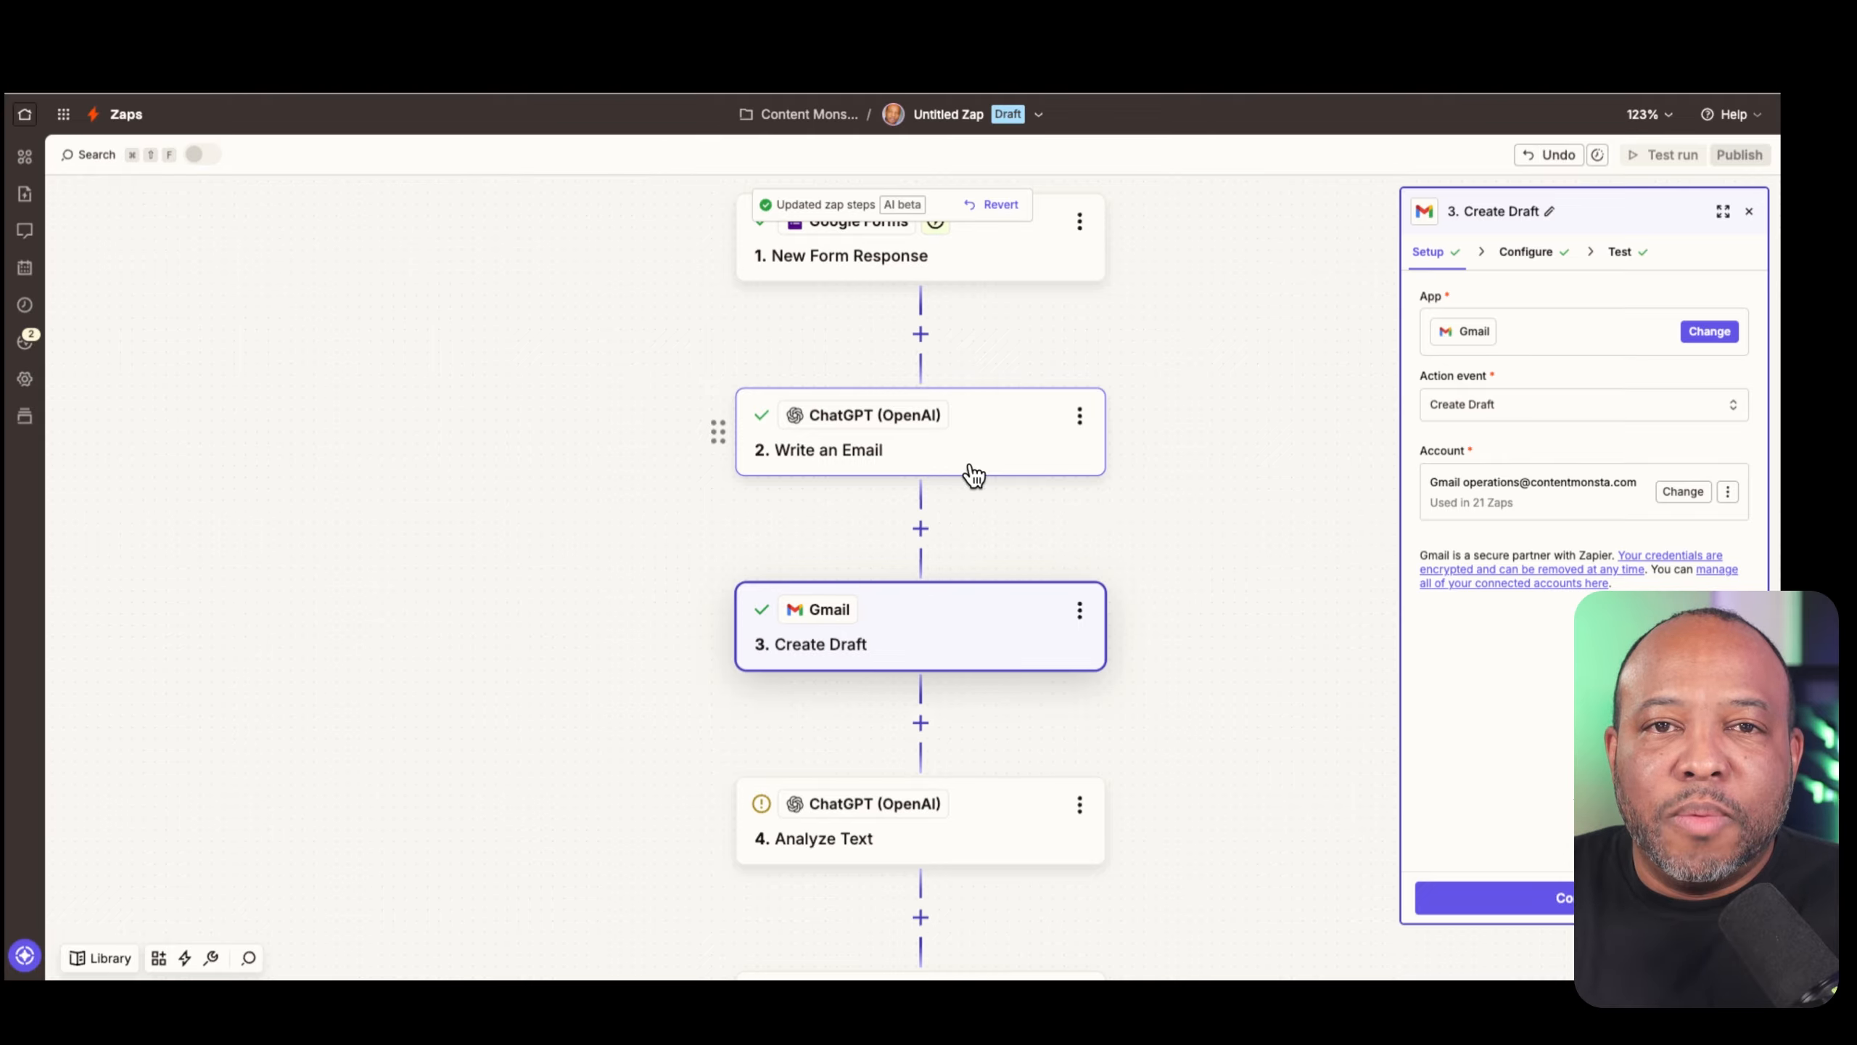
{"action": "scroll", "coordinate": [974, 475], "scroll_direction": "down", "scroll_amount": 5}
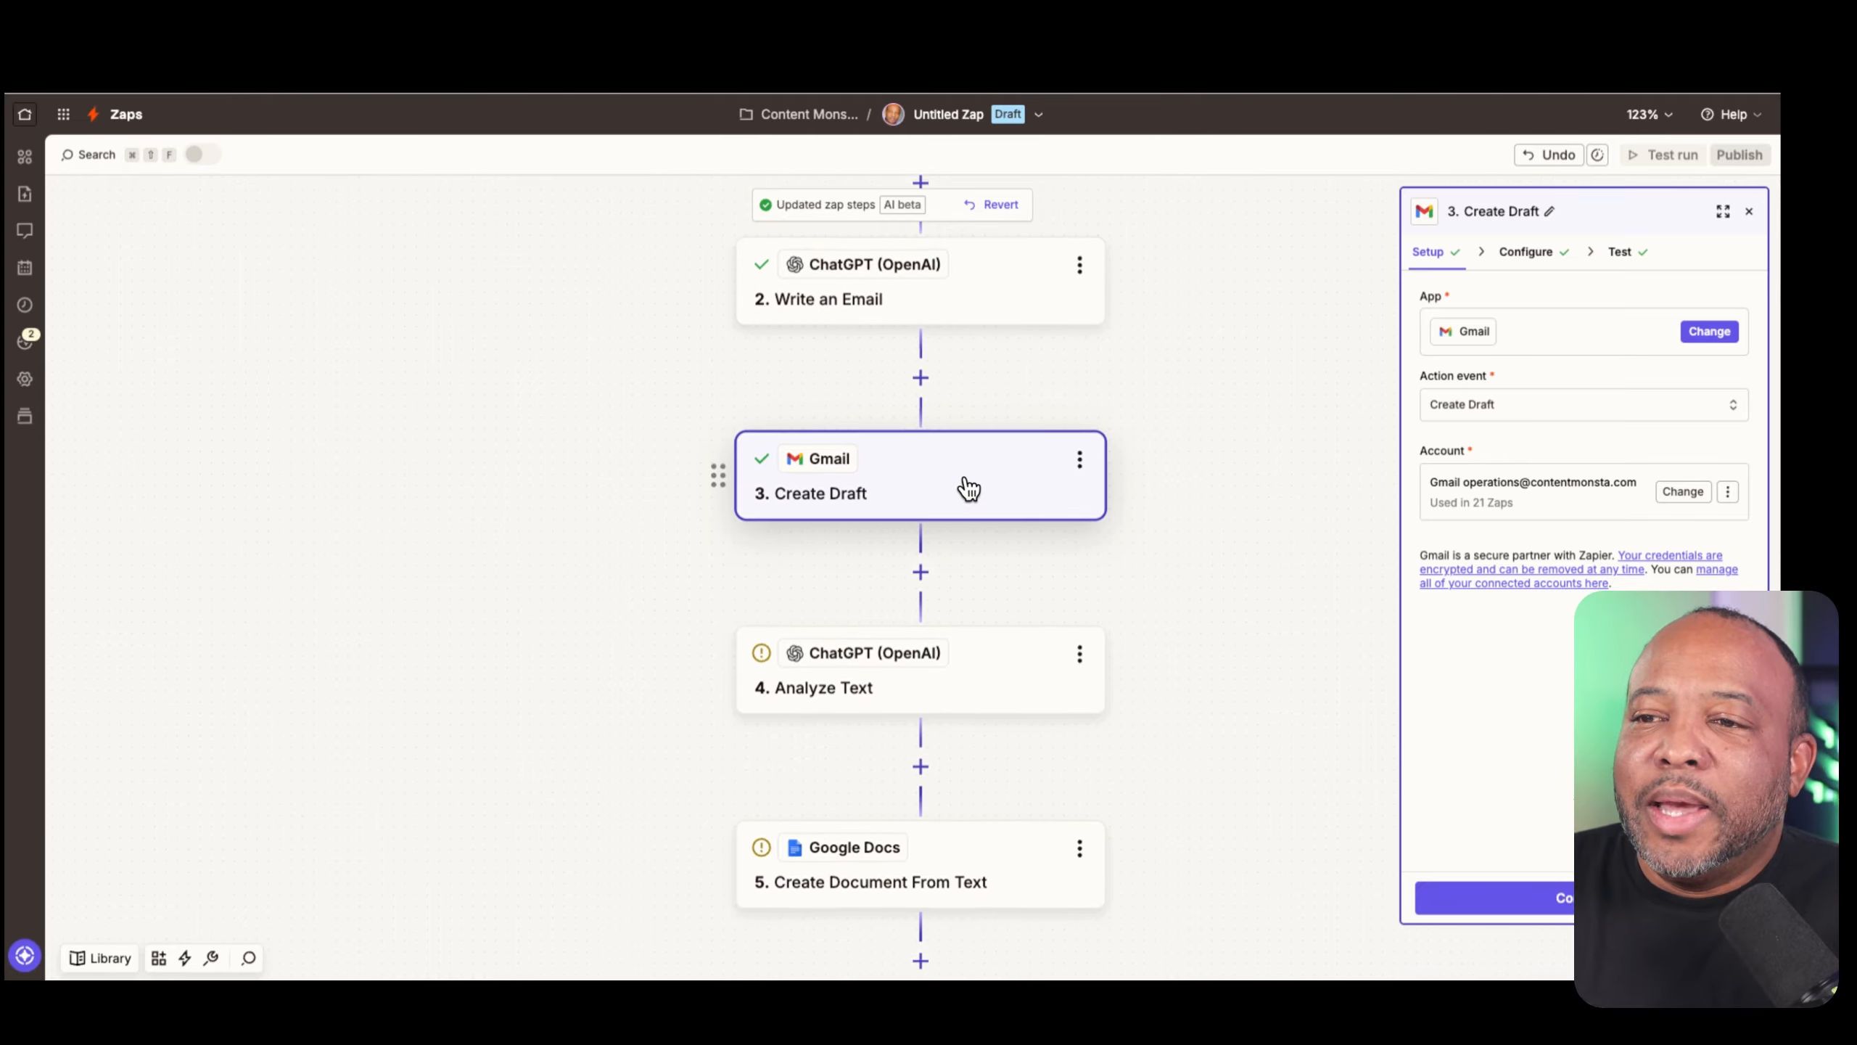
{"action": "scroll", "coordinate": [970, 487], "scroll_direction": "down", "scroll_amount": 2}
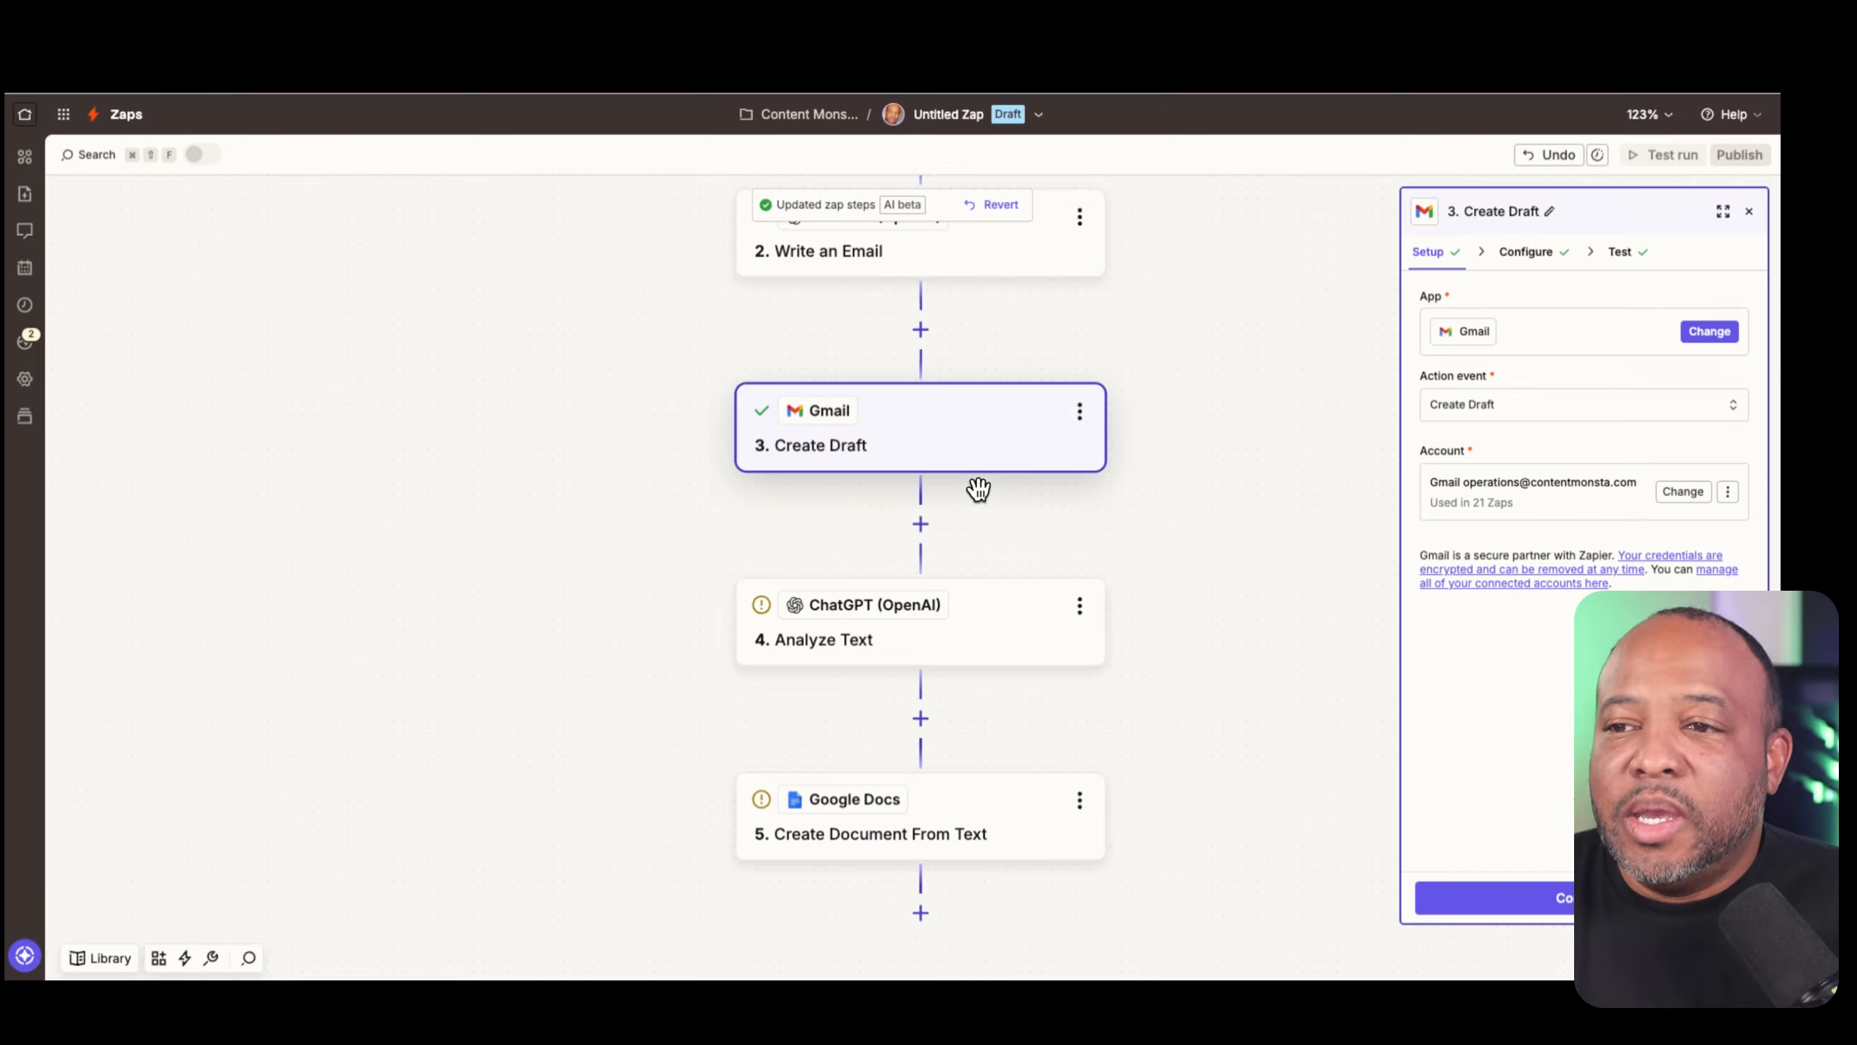
{"action": "left_click", "coordinate": [965, 610]}
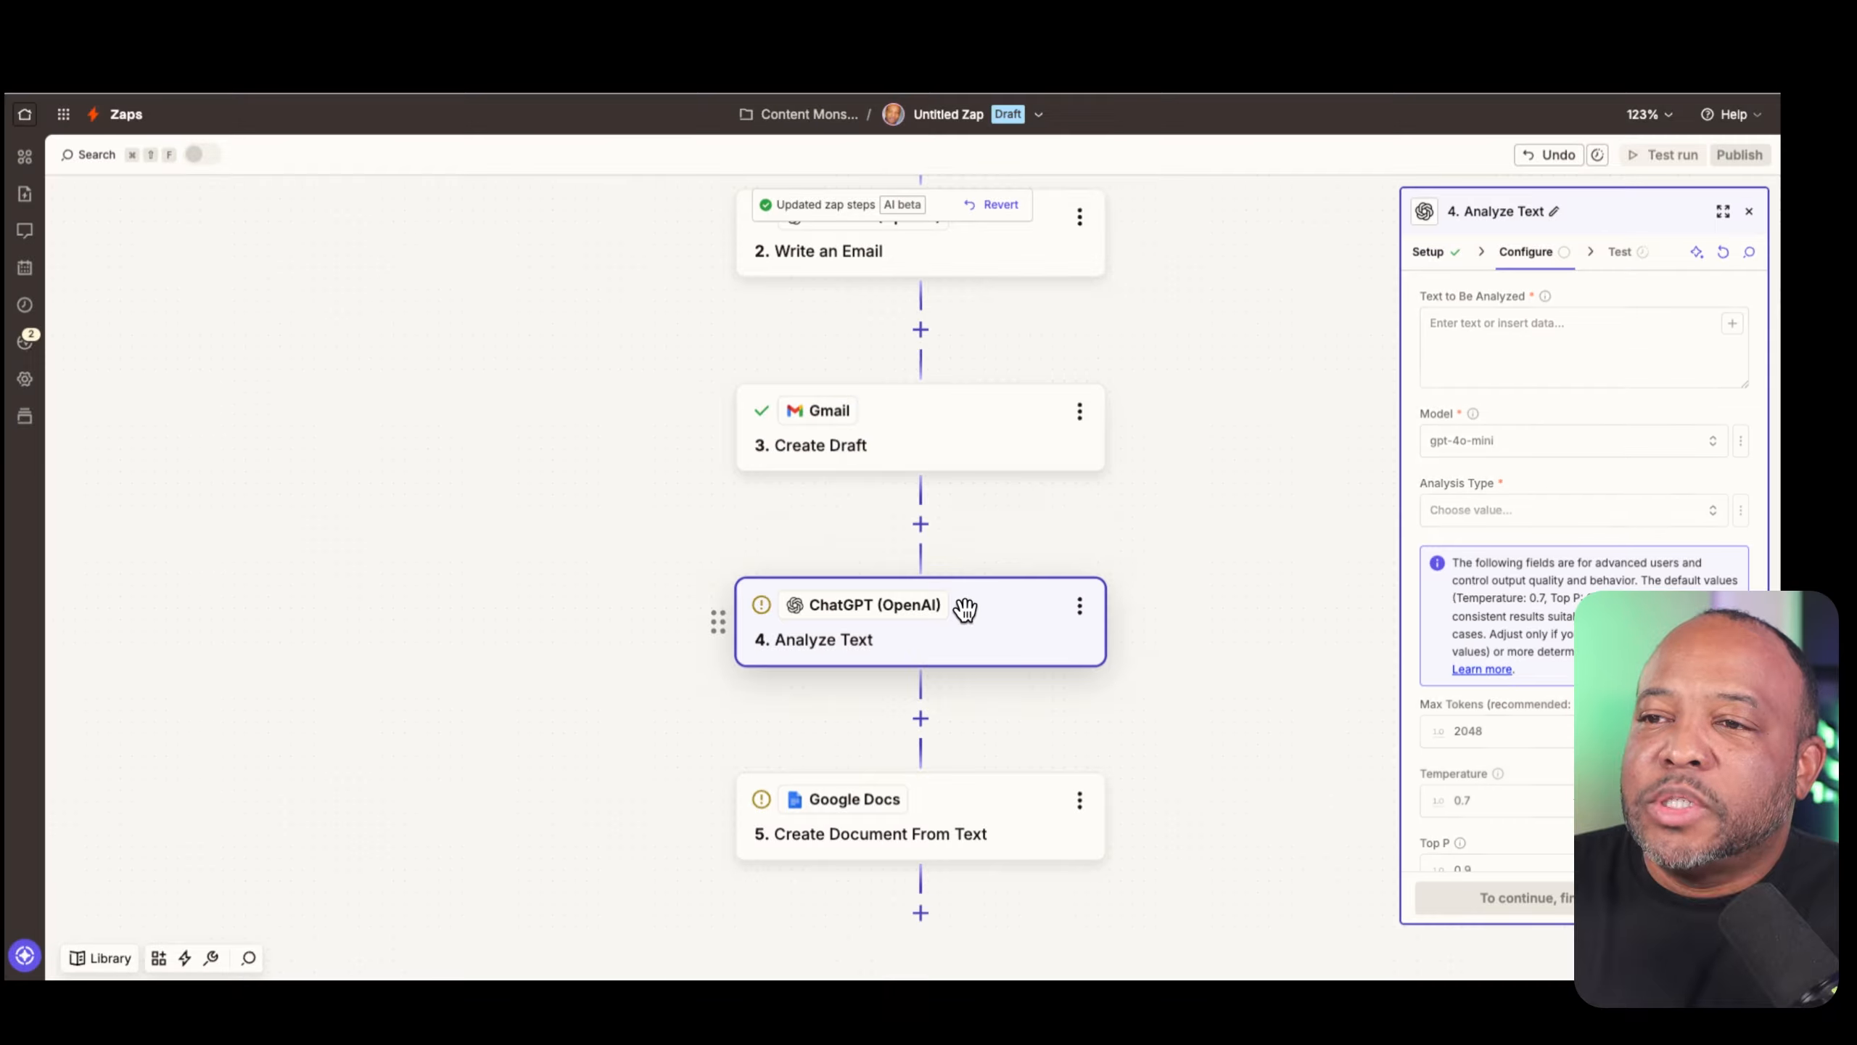
{"action": "left_click", "coordinate": [1722, 212]}
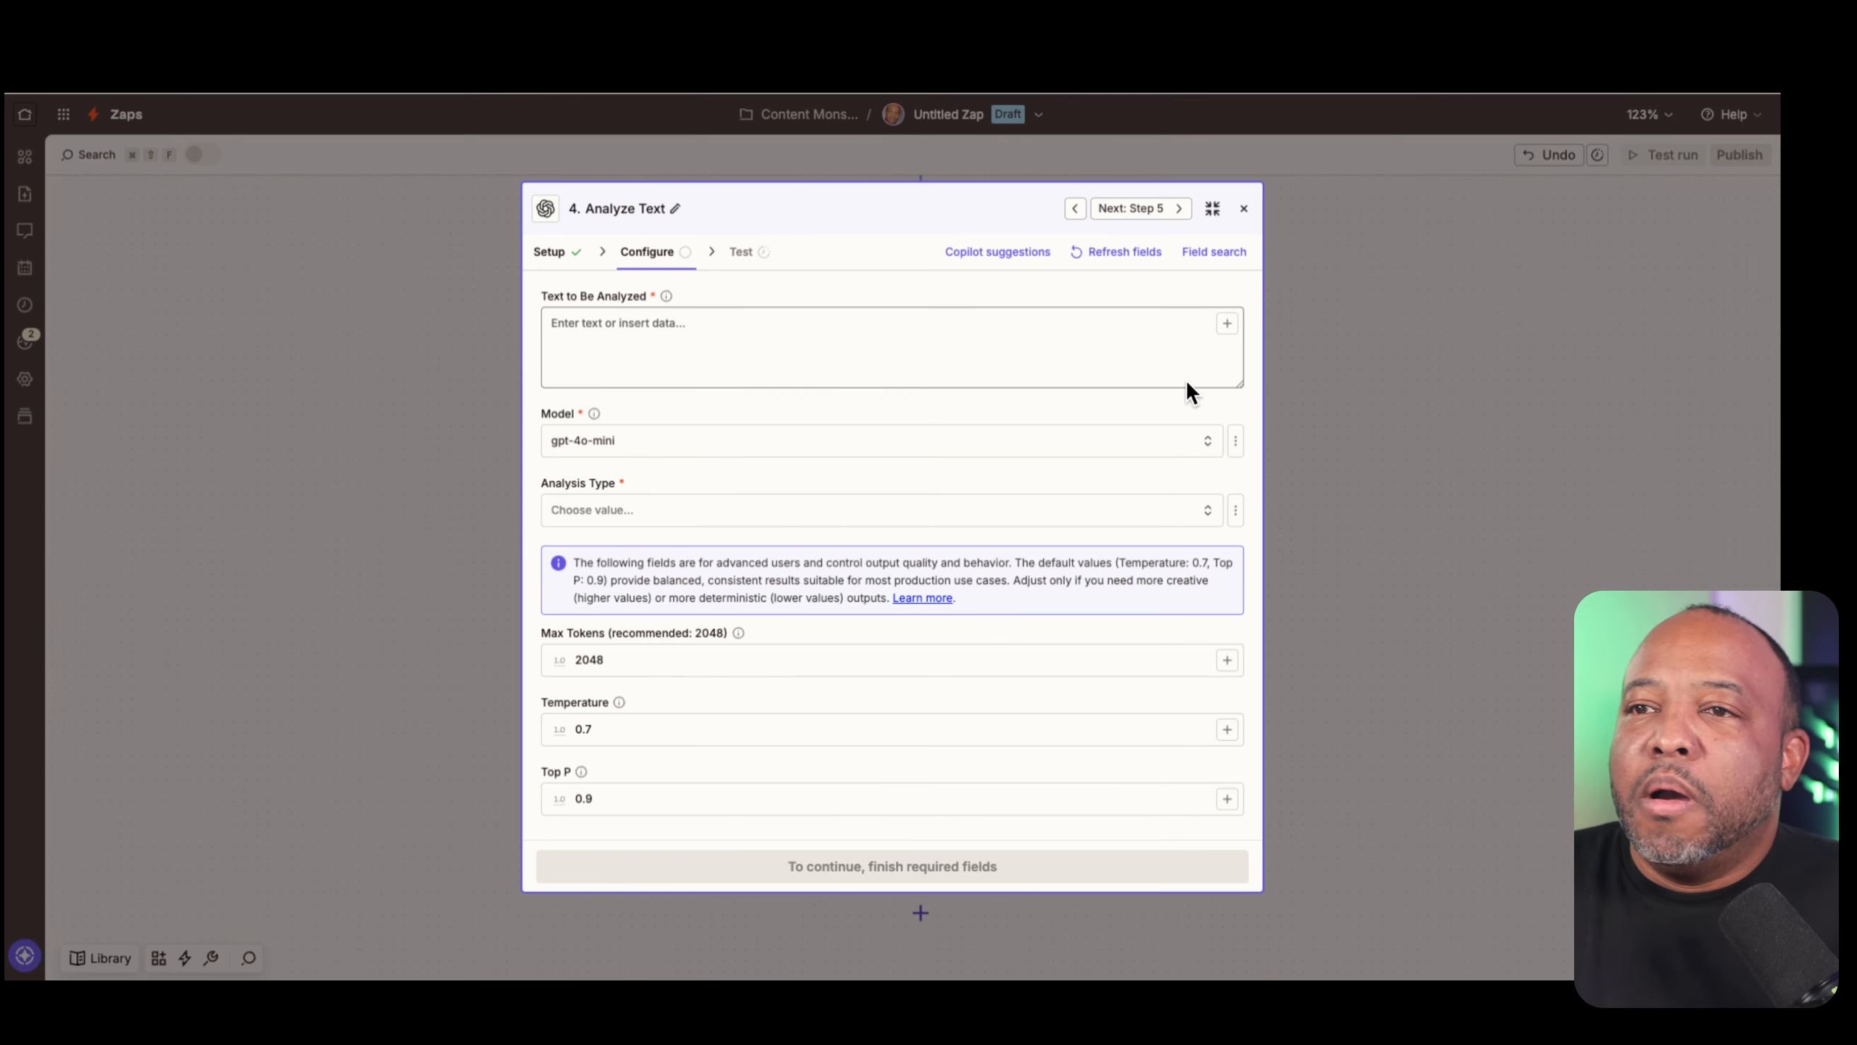
Map Text to Be Analyzed to the Step Output of the New Form Response in Google Forms
{"action": "left_click", "coordinate": [844, 326]}
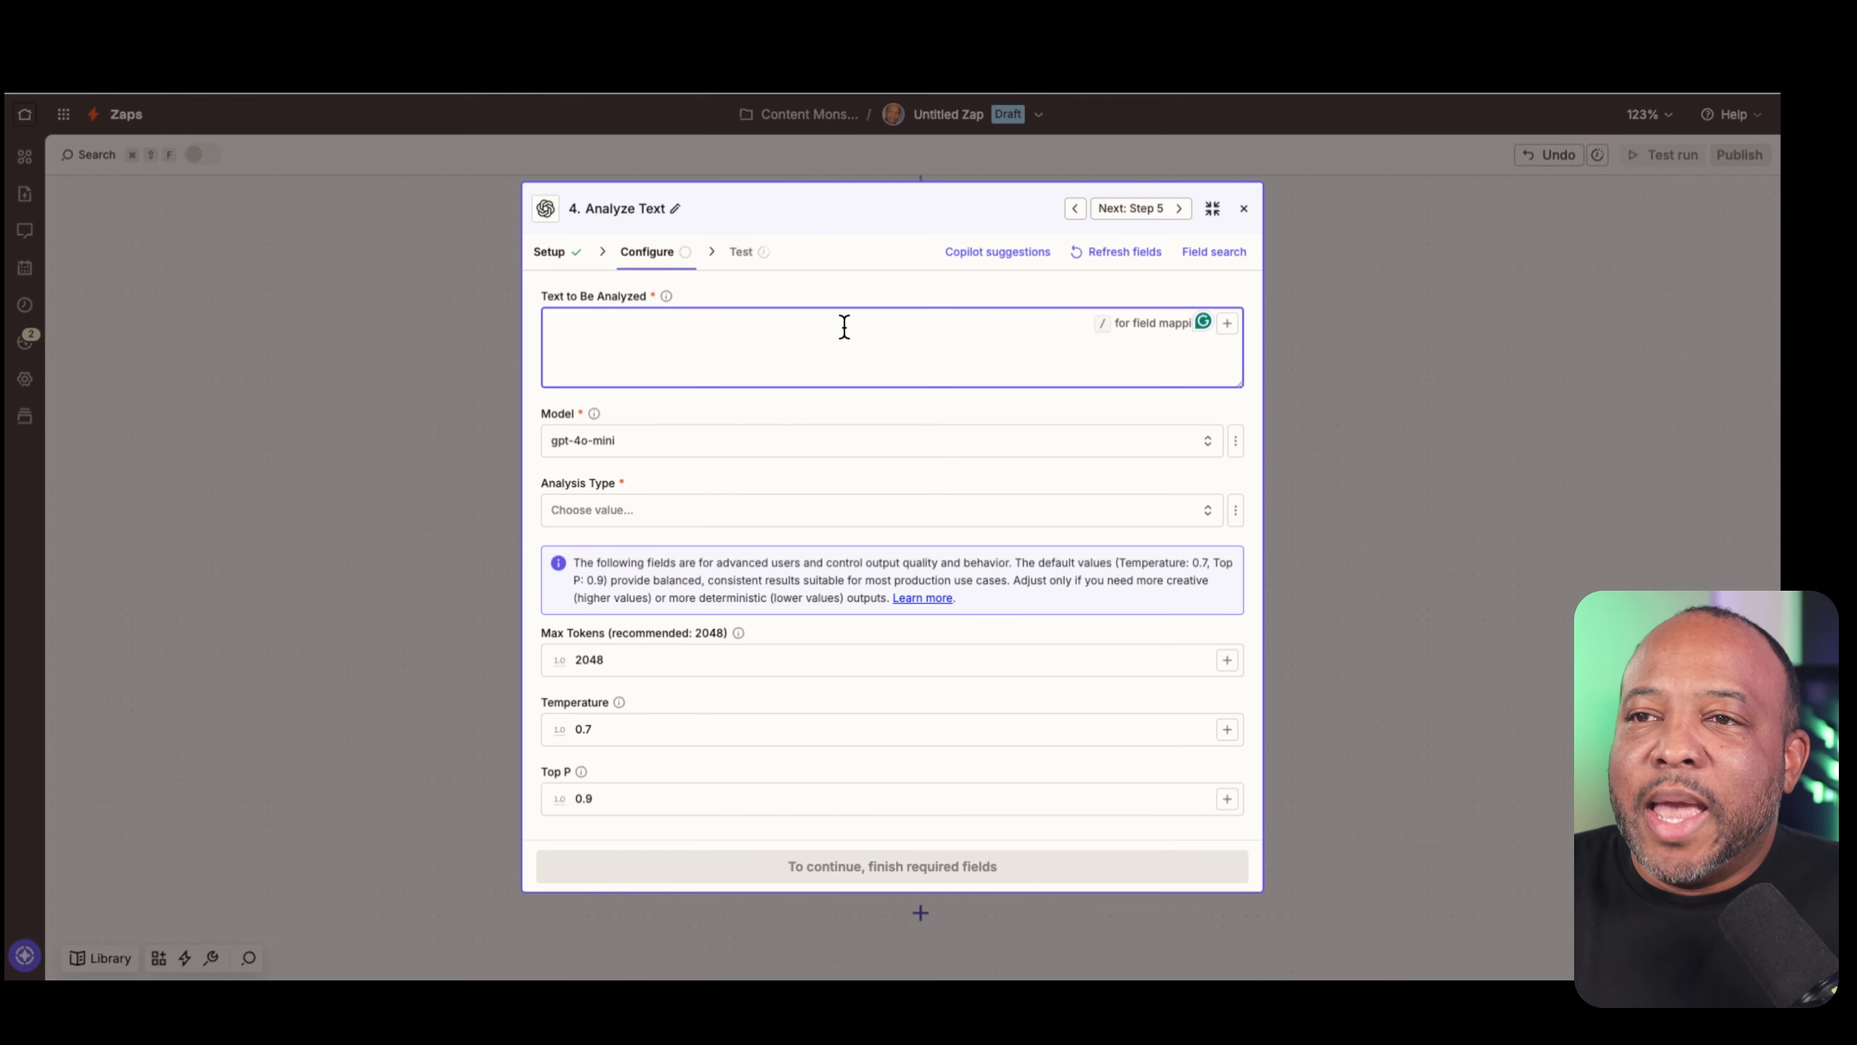
{"action": "type", "text": "/"}
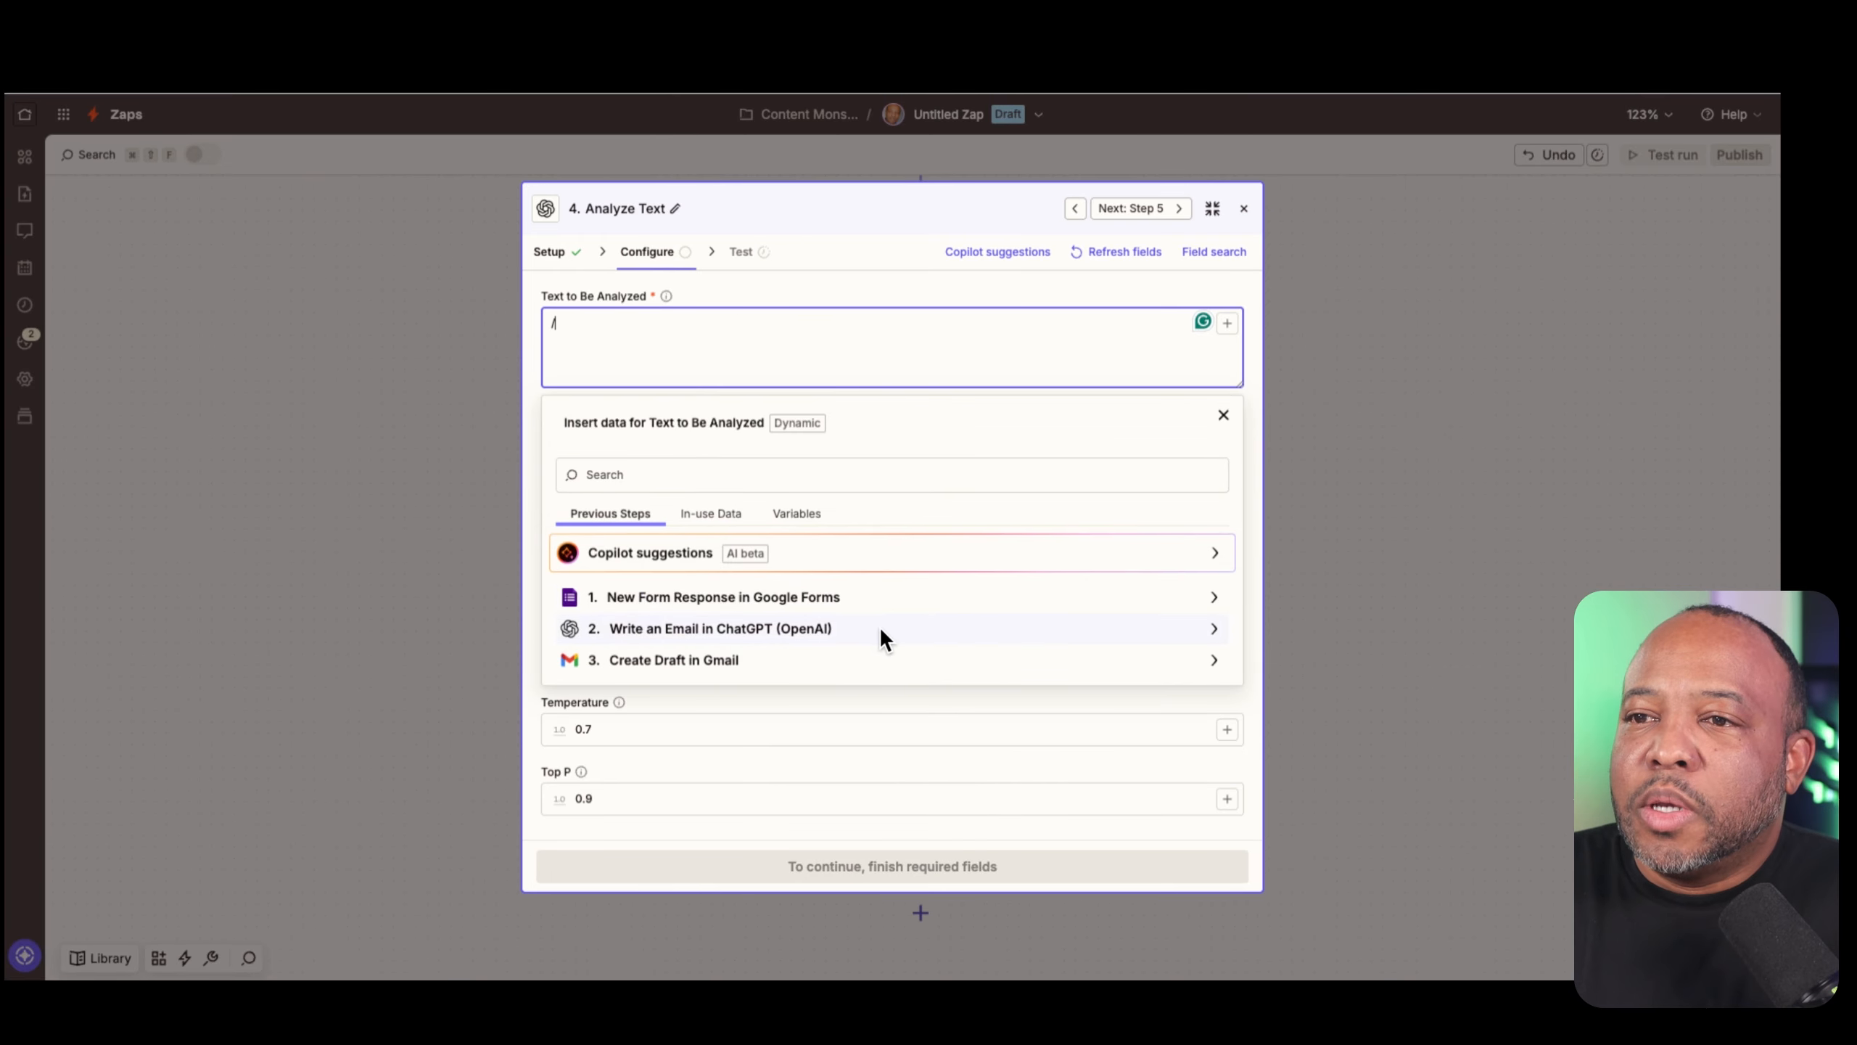
{"action": "left_click", "coordinate": [1212, 599]}
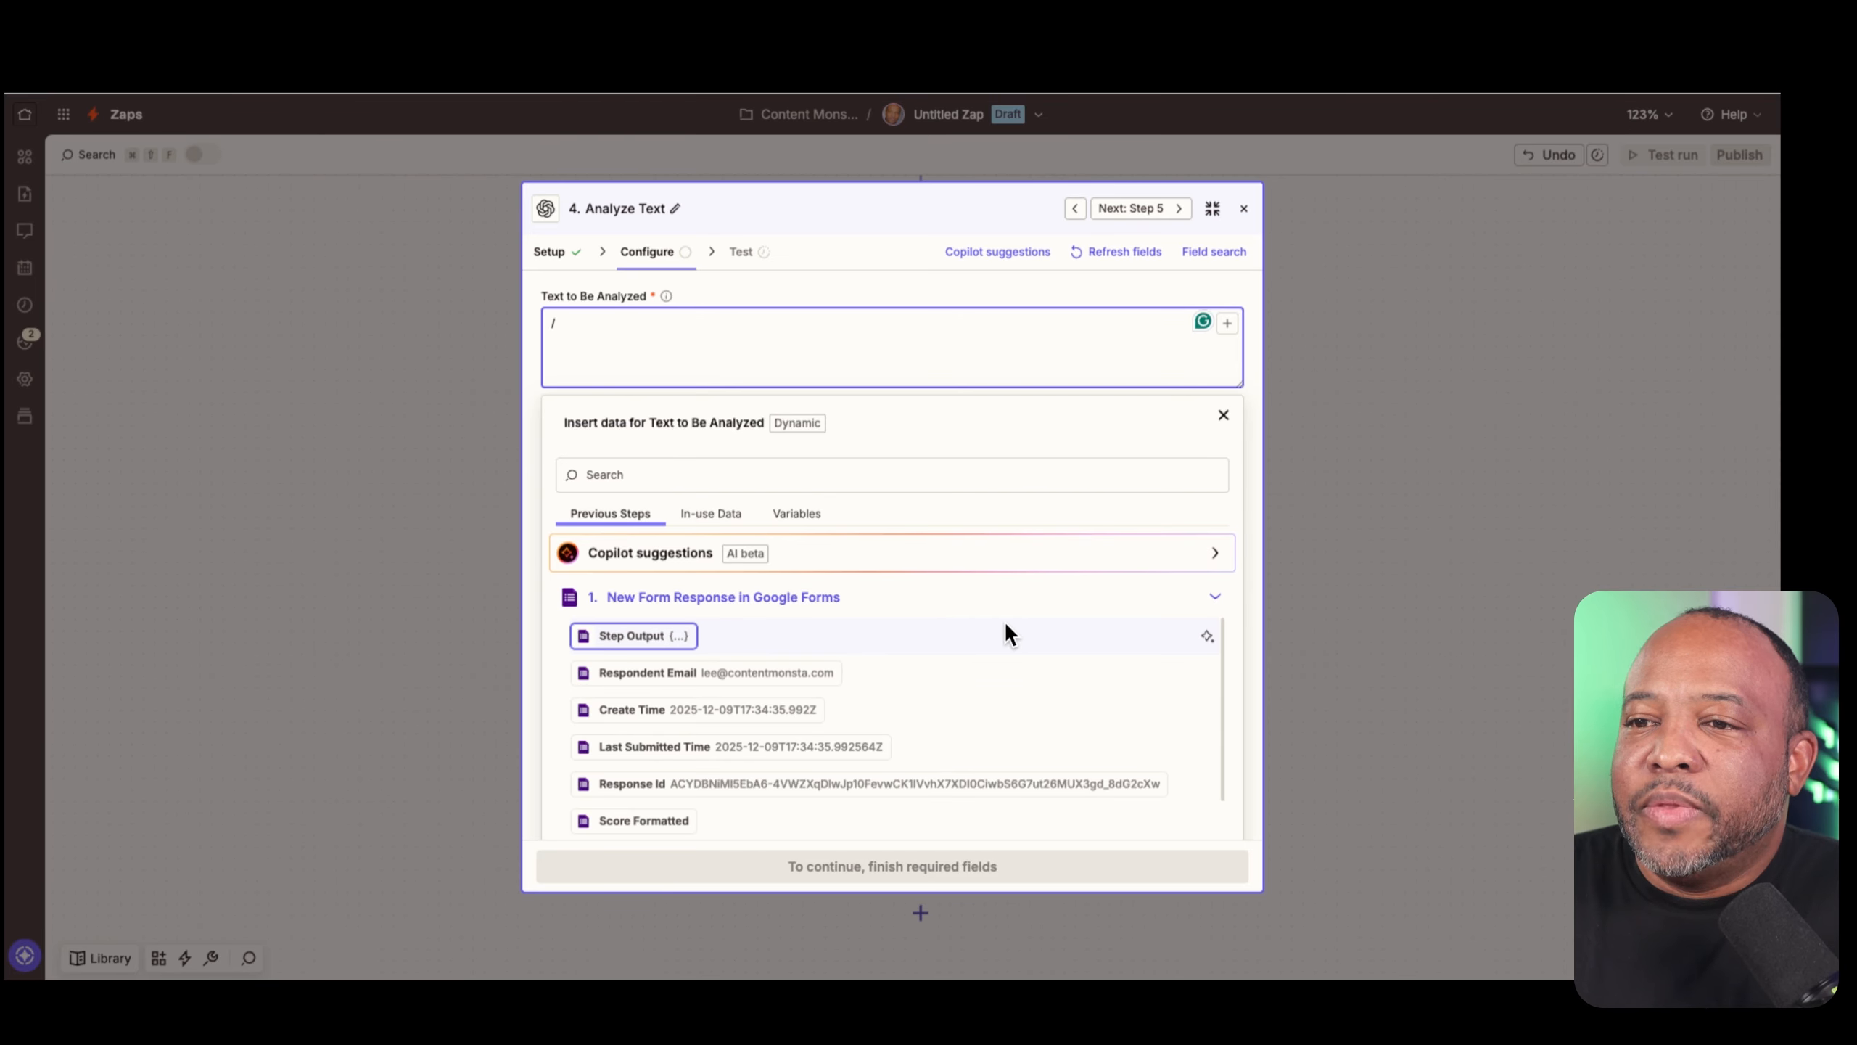
{"action": "scroll", "coordinate": [995, 626], "scroll_direction": "down", "scroll_amount": 1}
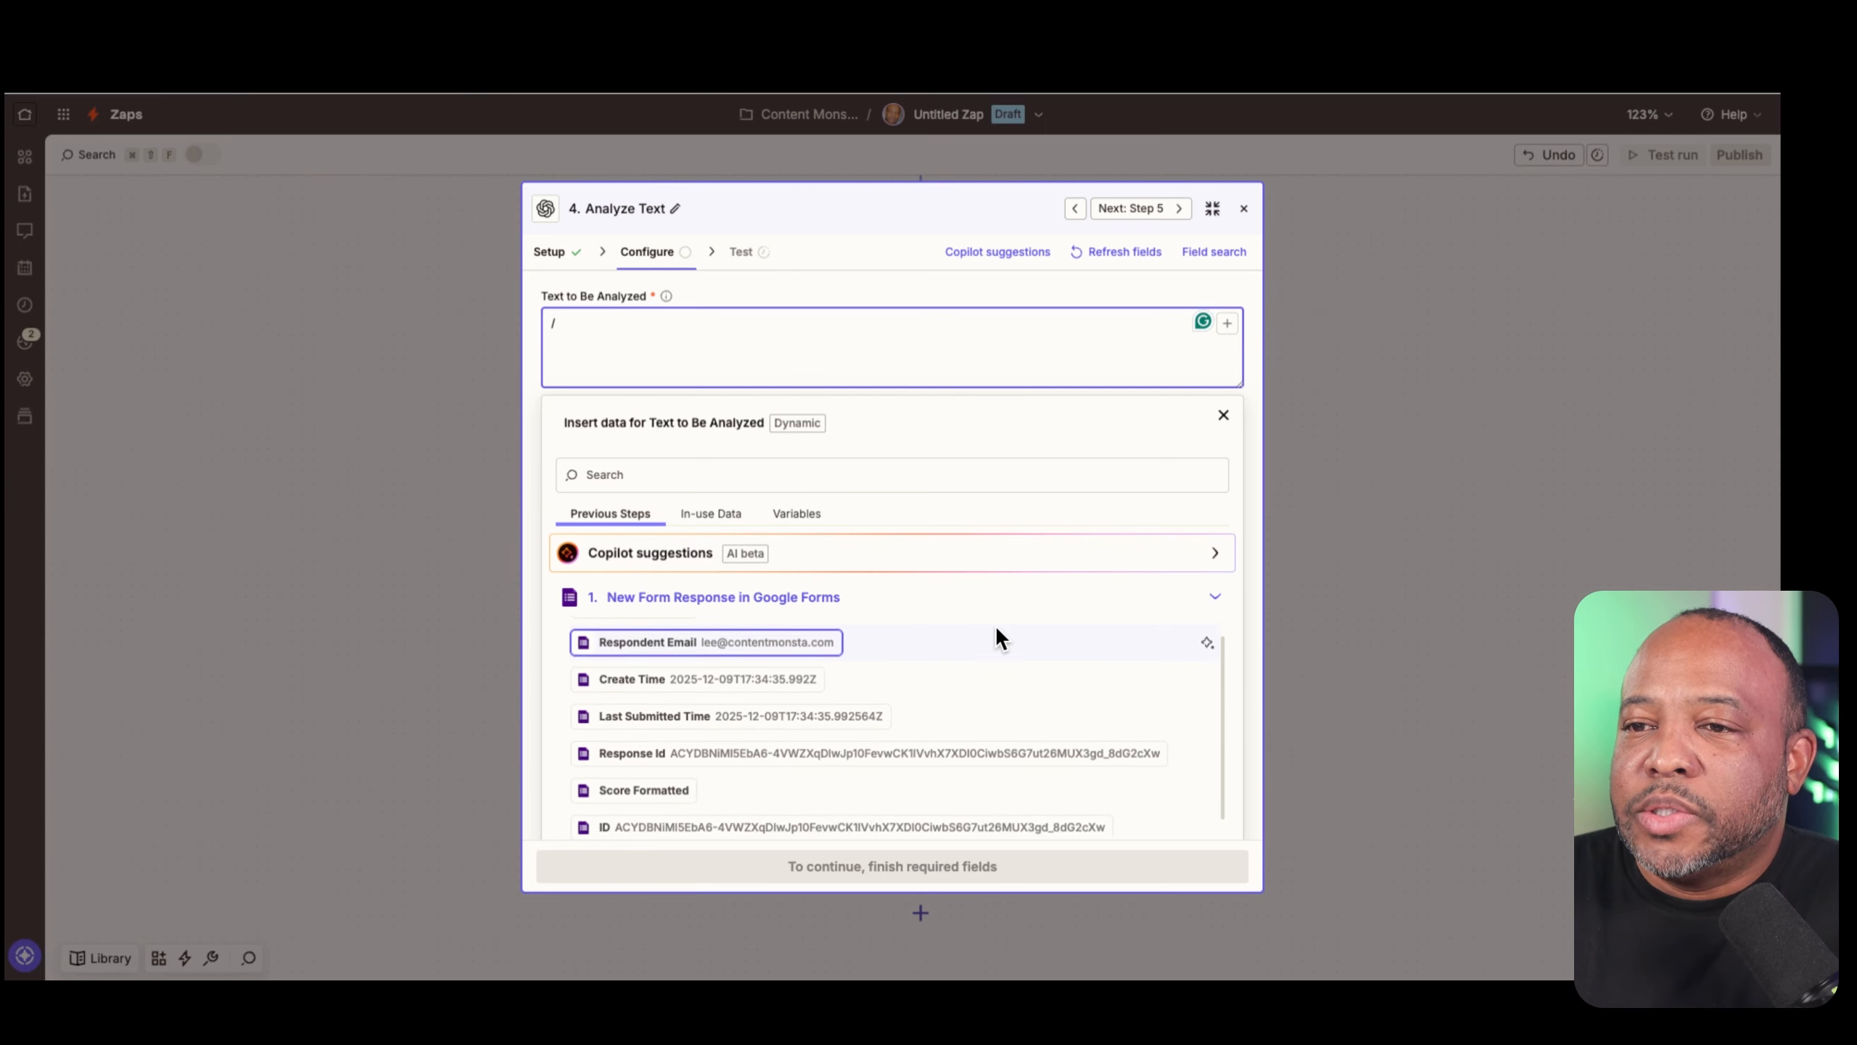
{"action": "scroll", "coordinate": [995, 625], "scroll_direction": "up", "scroll_amount": 1}
{"action": "scroll", "coordinate": [986, 640], "scroll_direction": "down", "scroll_amount": 5}
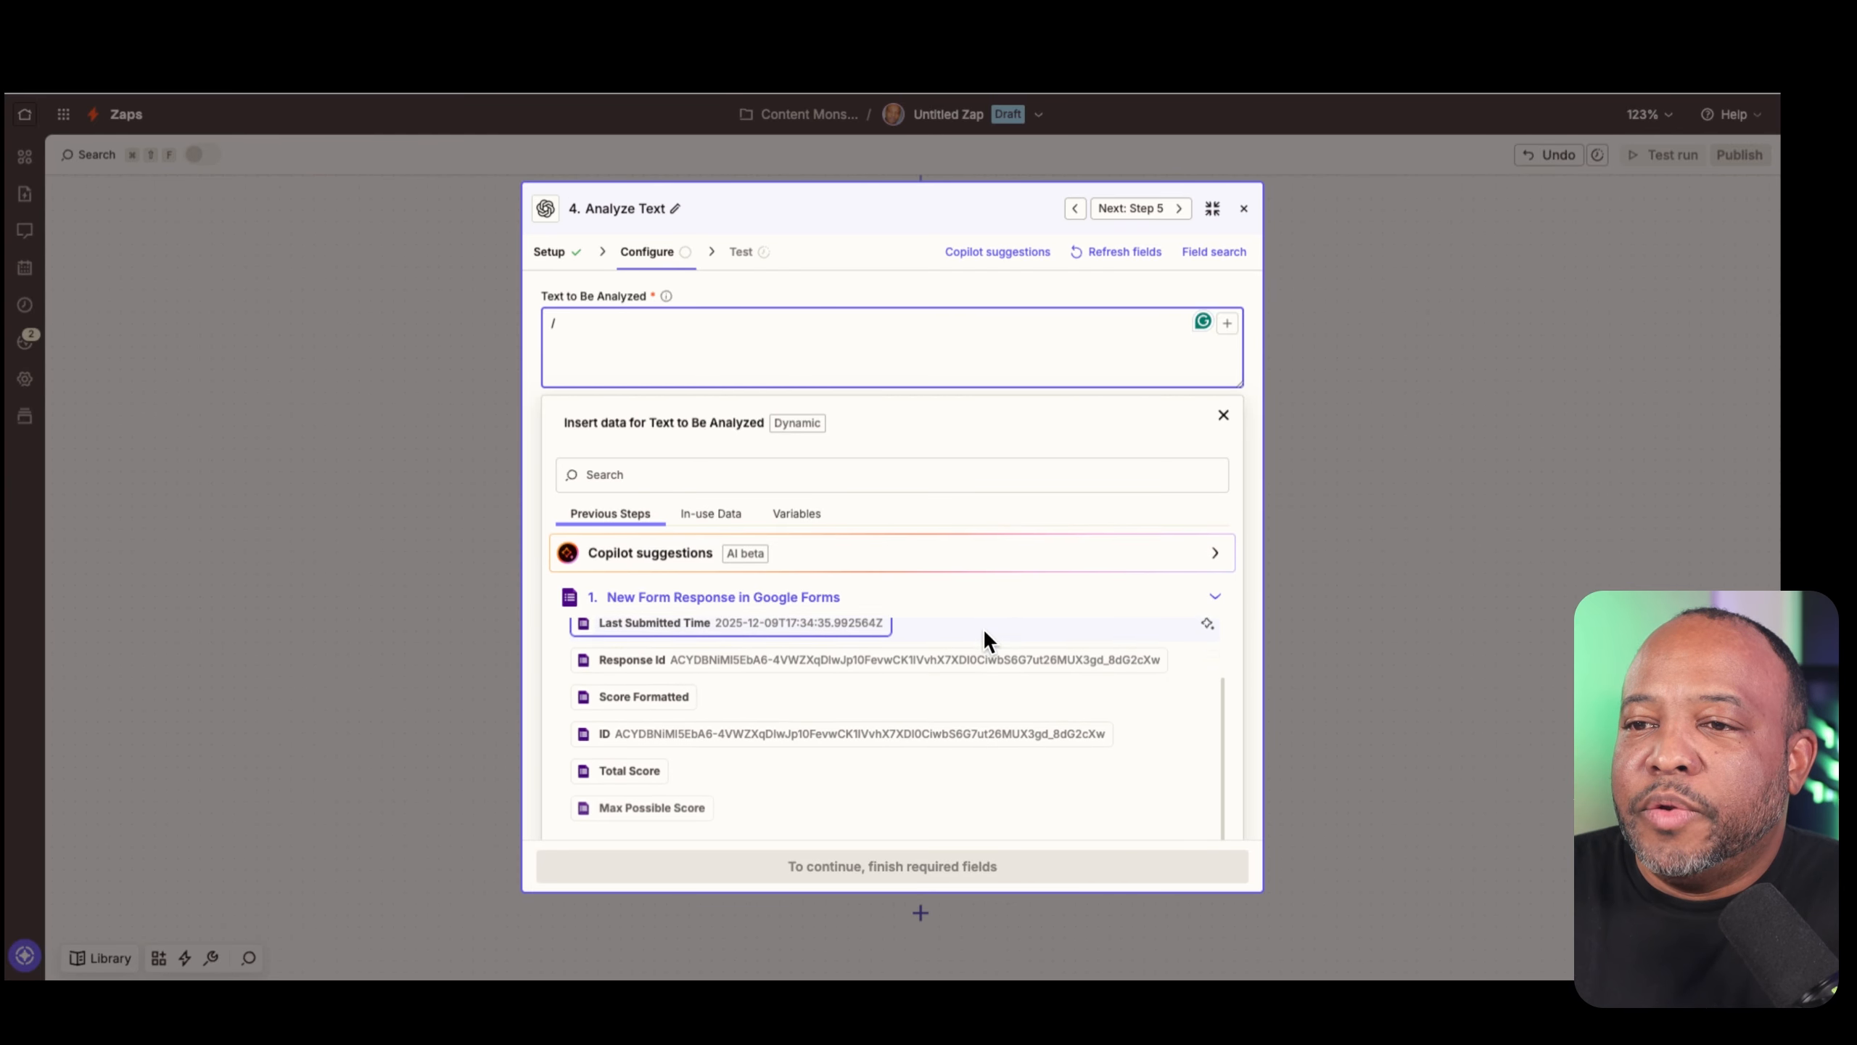
{"action": "scroll", "coordinate": [987, 640], "scroll_direction": "down", "scroll_amount": 2}
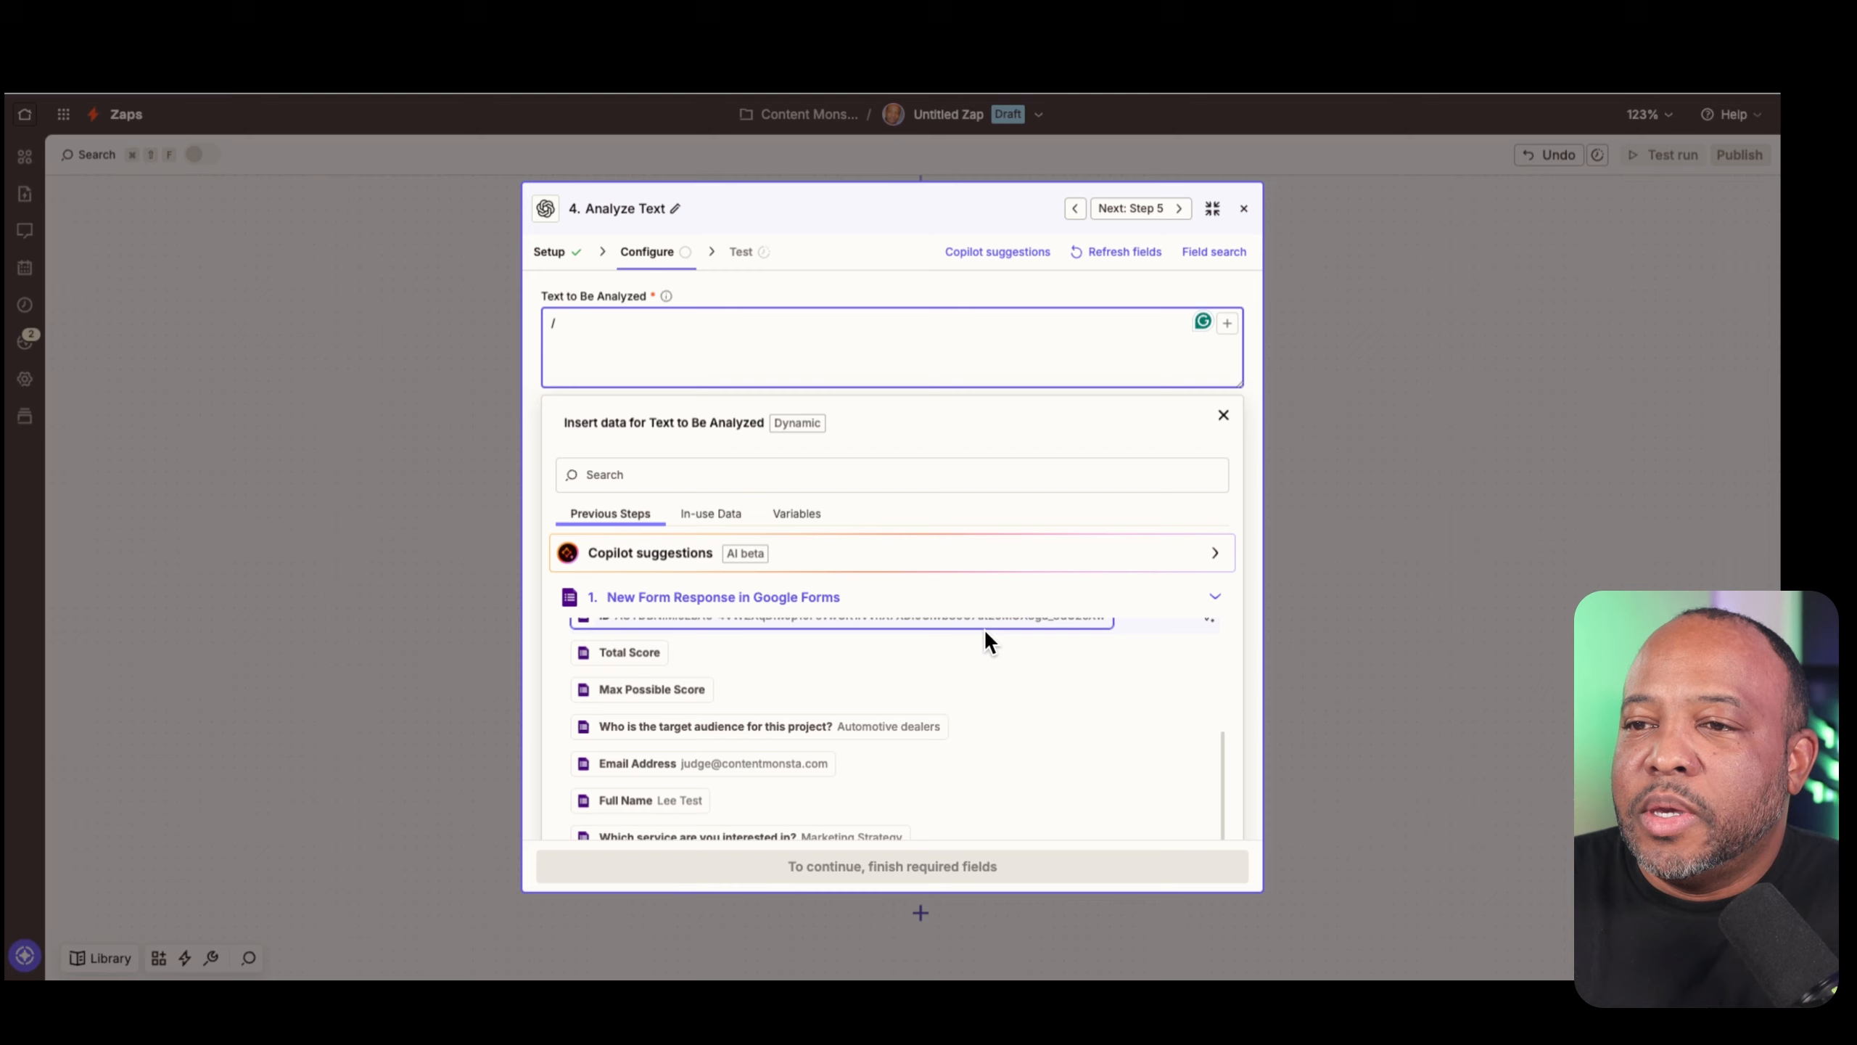
{"action": "scroll", "coordinate": [987, 632], "scroll_direction": "up", "scroll_amount": 7}
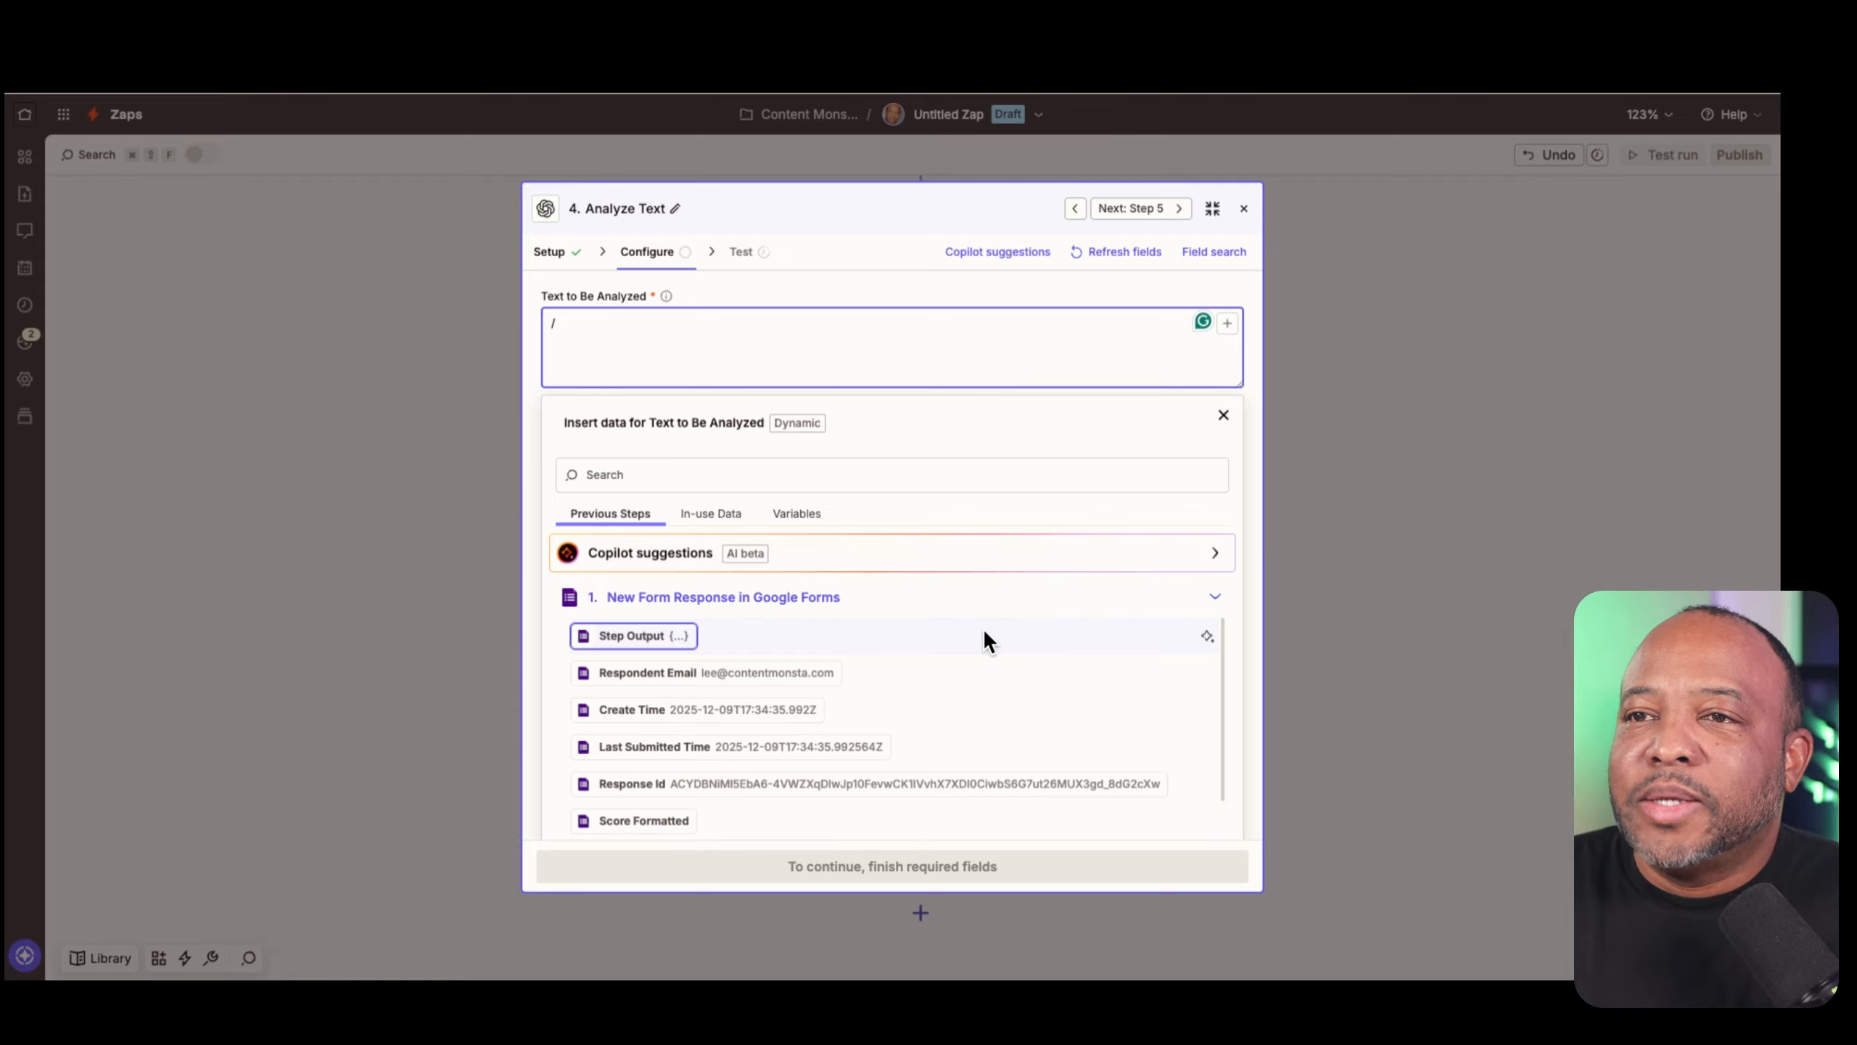
{"action": "left_click", "coordinate": [680, 641]}
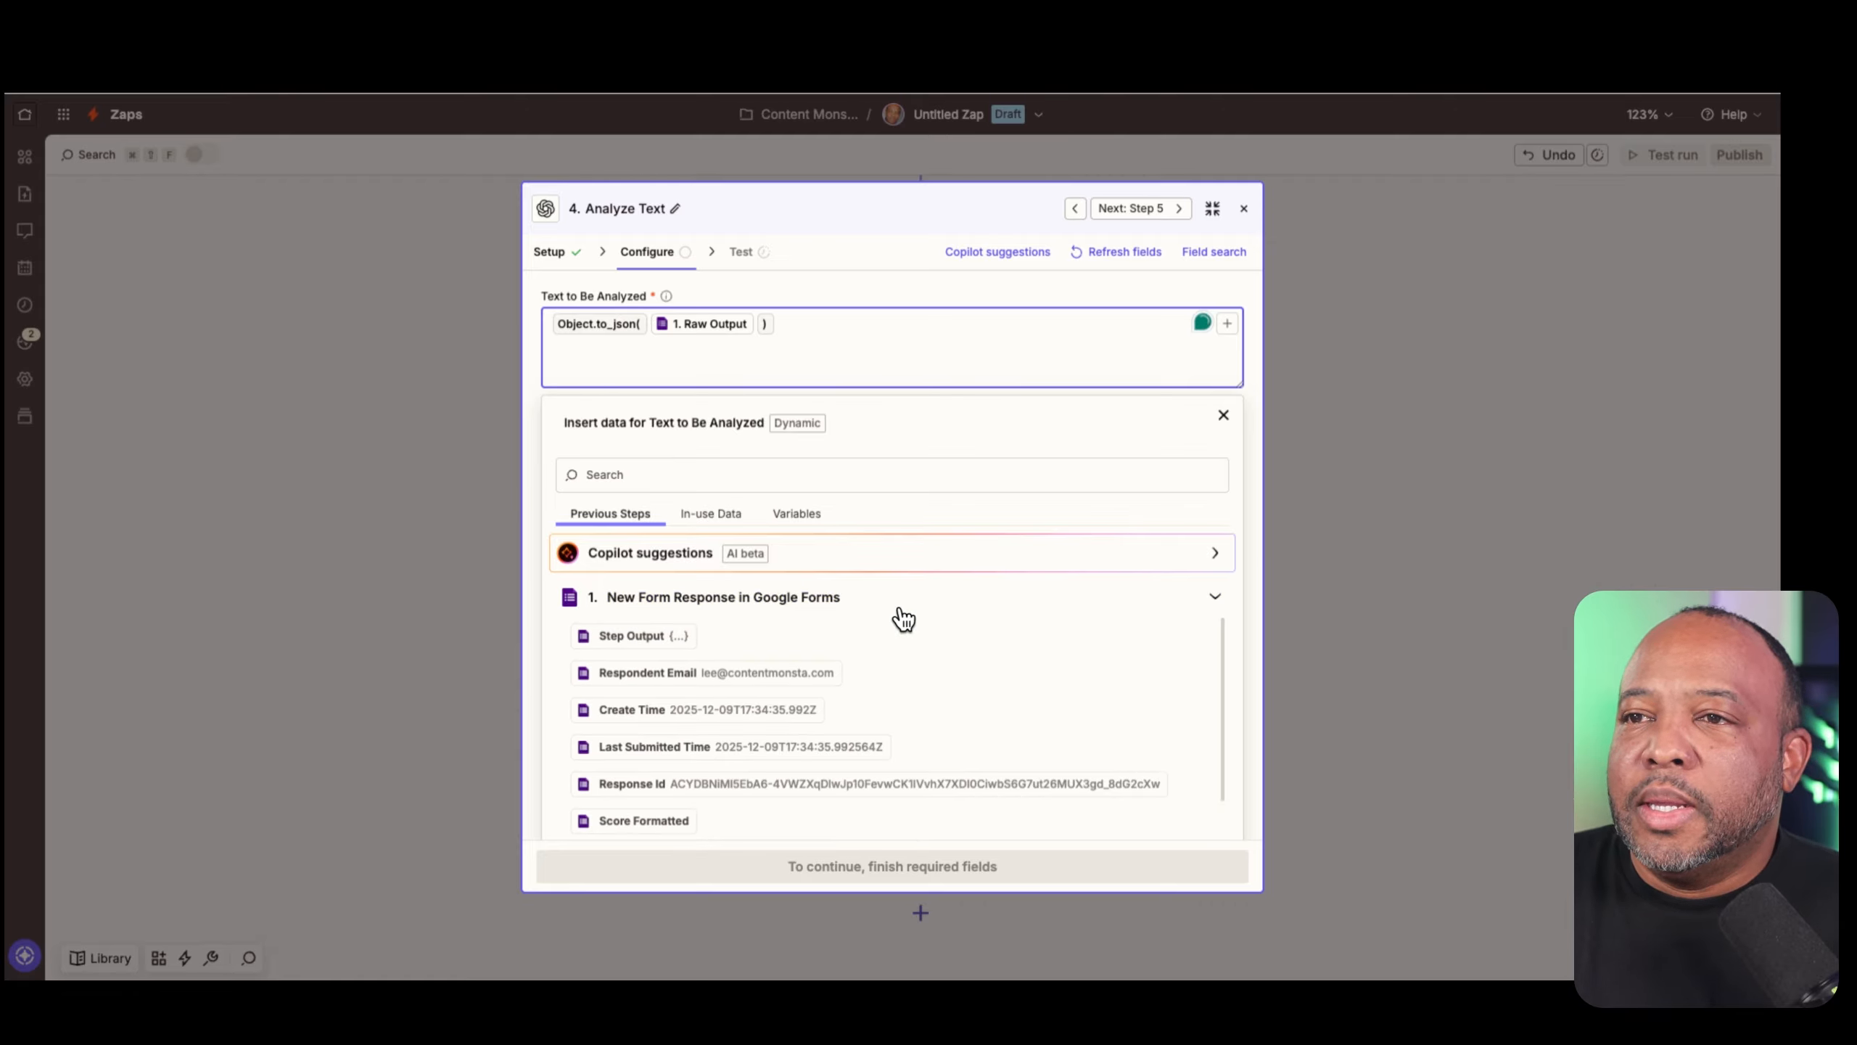
Add the respondent email, target audience, service, timeline and budget, and problem or goal answers from the form response to Text to Be Analyzed
{"action": "scroll", "coordinate": [904, 618], "scroll_direction": "down", "scroll_amount": 3}
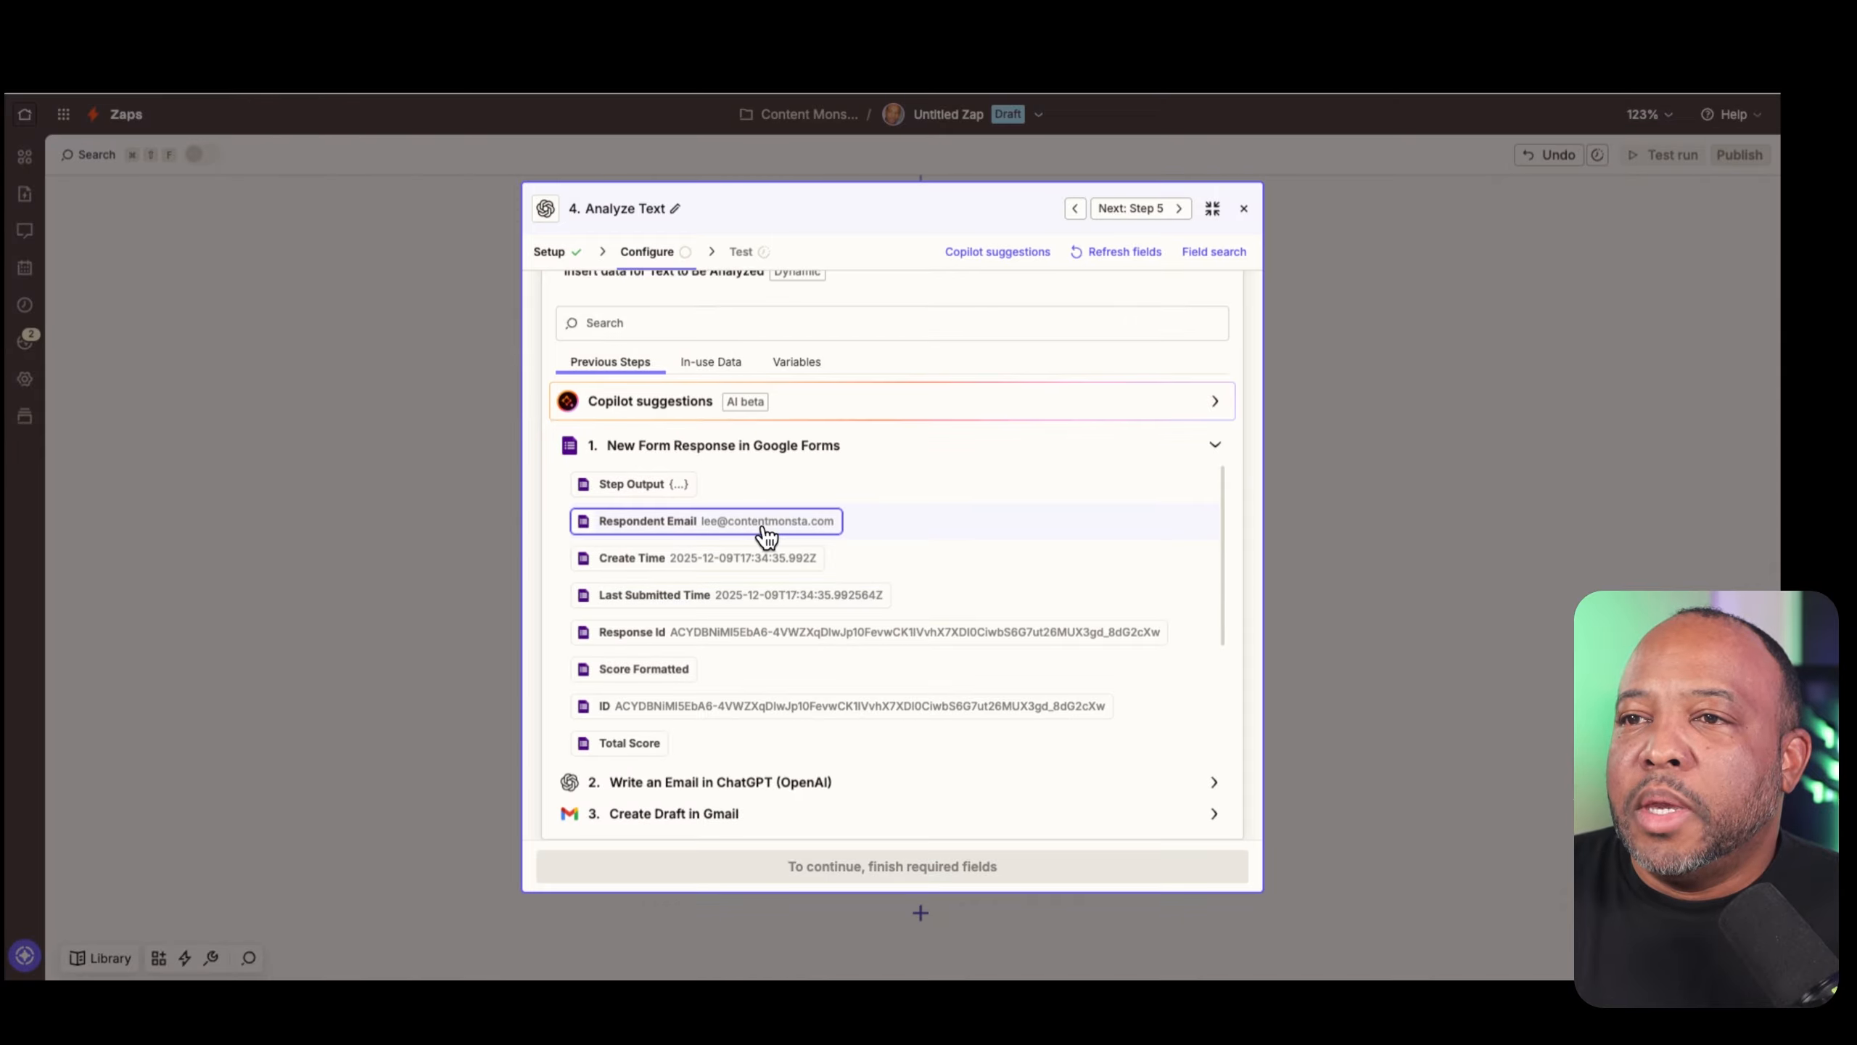
{"action": "left_click", "coordinate": [836, 542]}
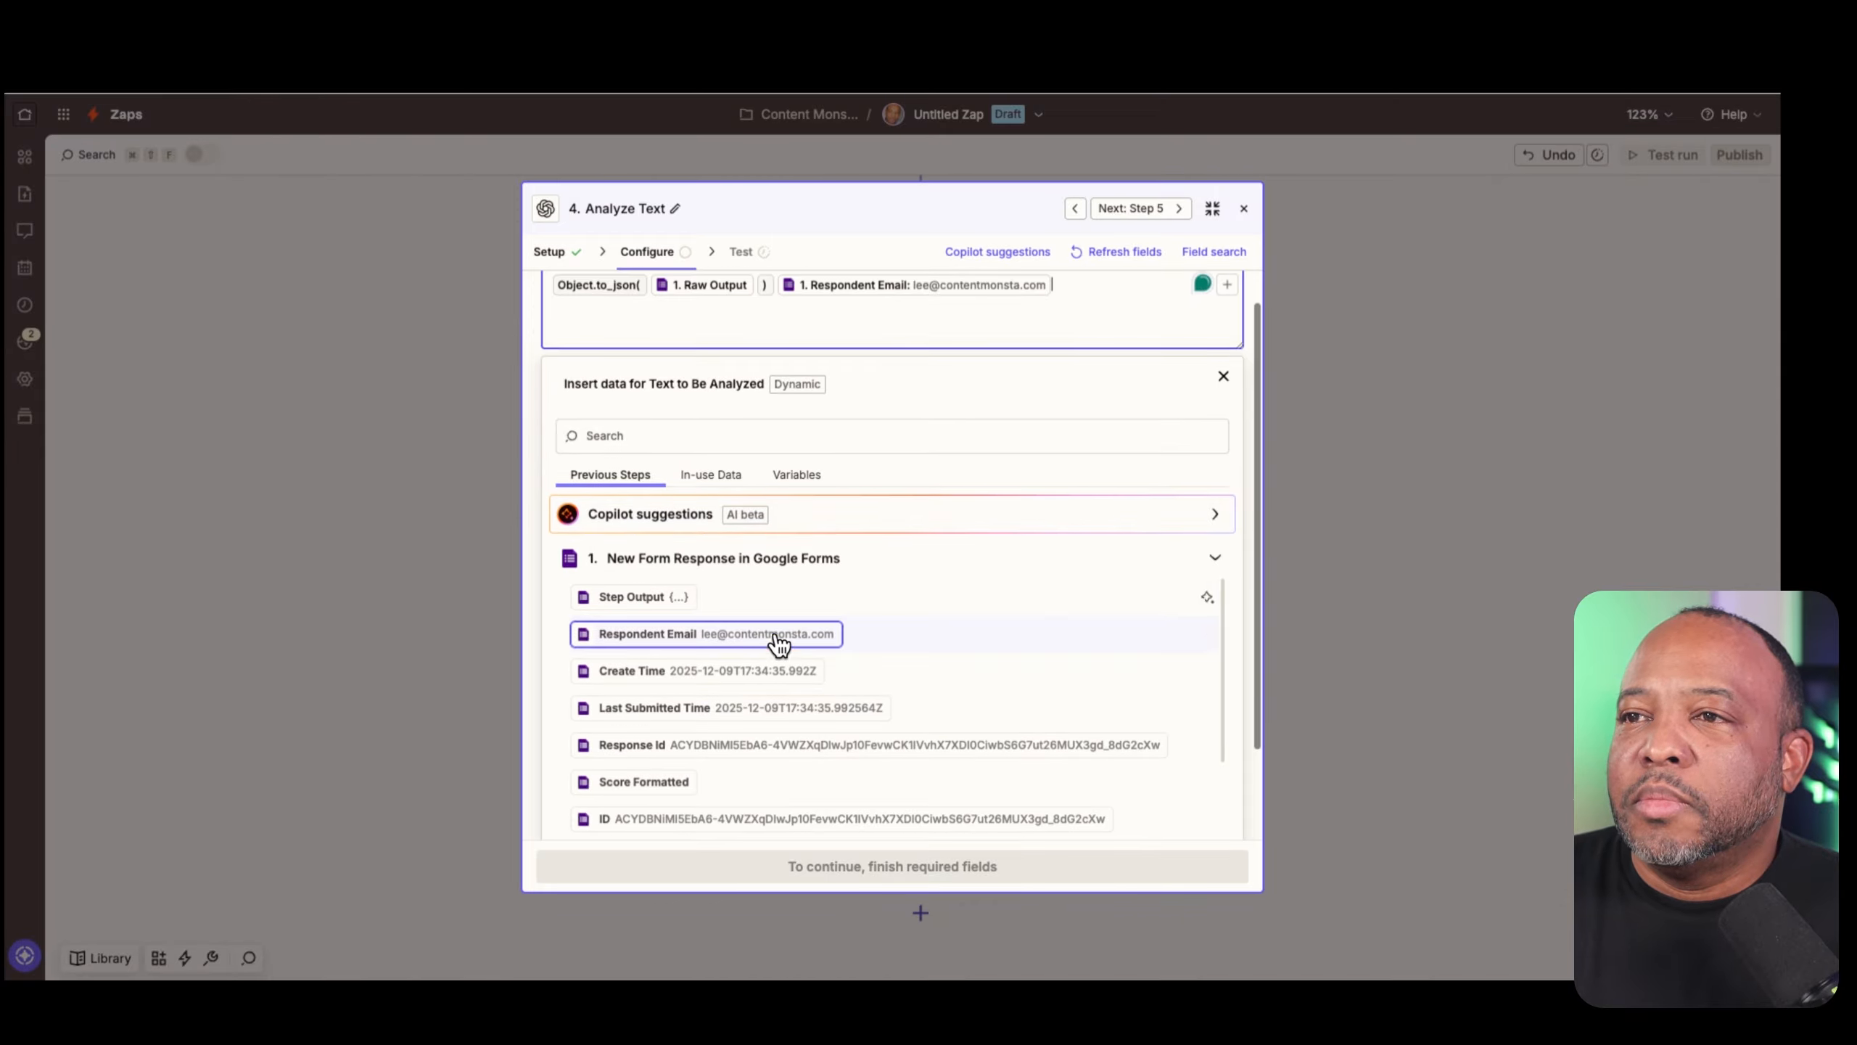
{"action": "scroll", "coordinate": [763, 644], "scroll_direction": "down", "scroll_amount": 2}
{"action": "scroll", "coordinate": [857, 724], "scroll_direction": "down", "scroll_amount": 3}
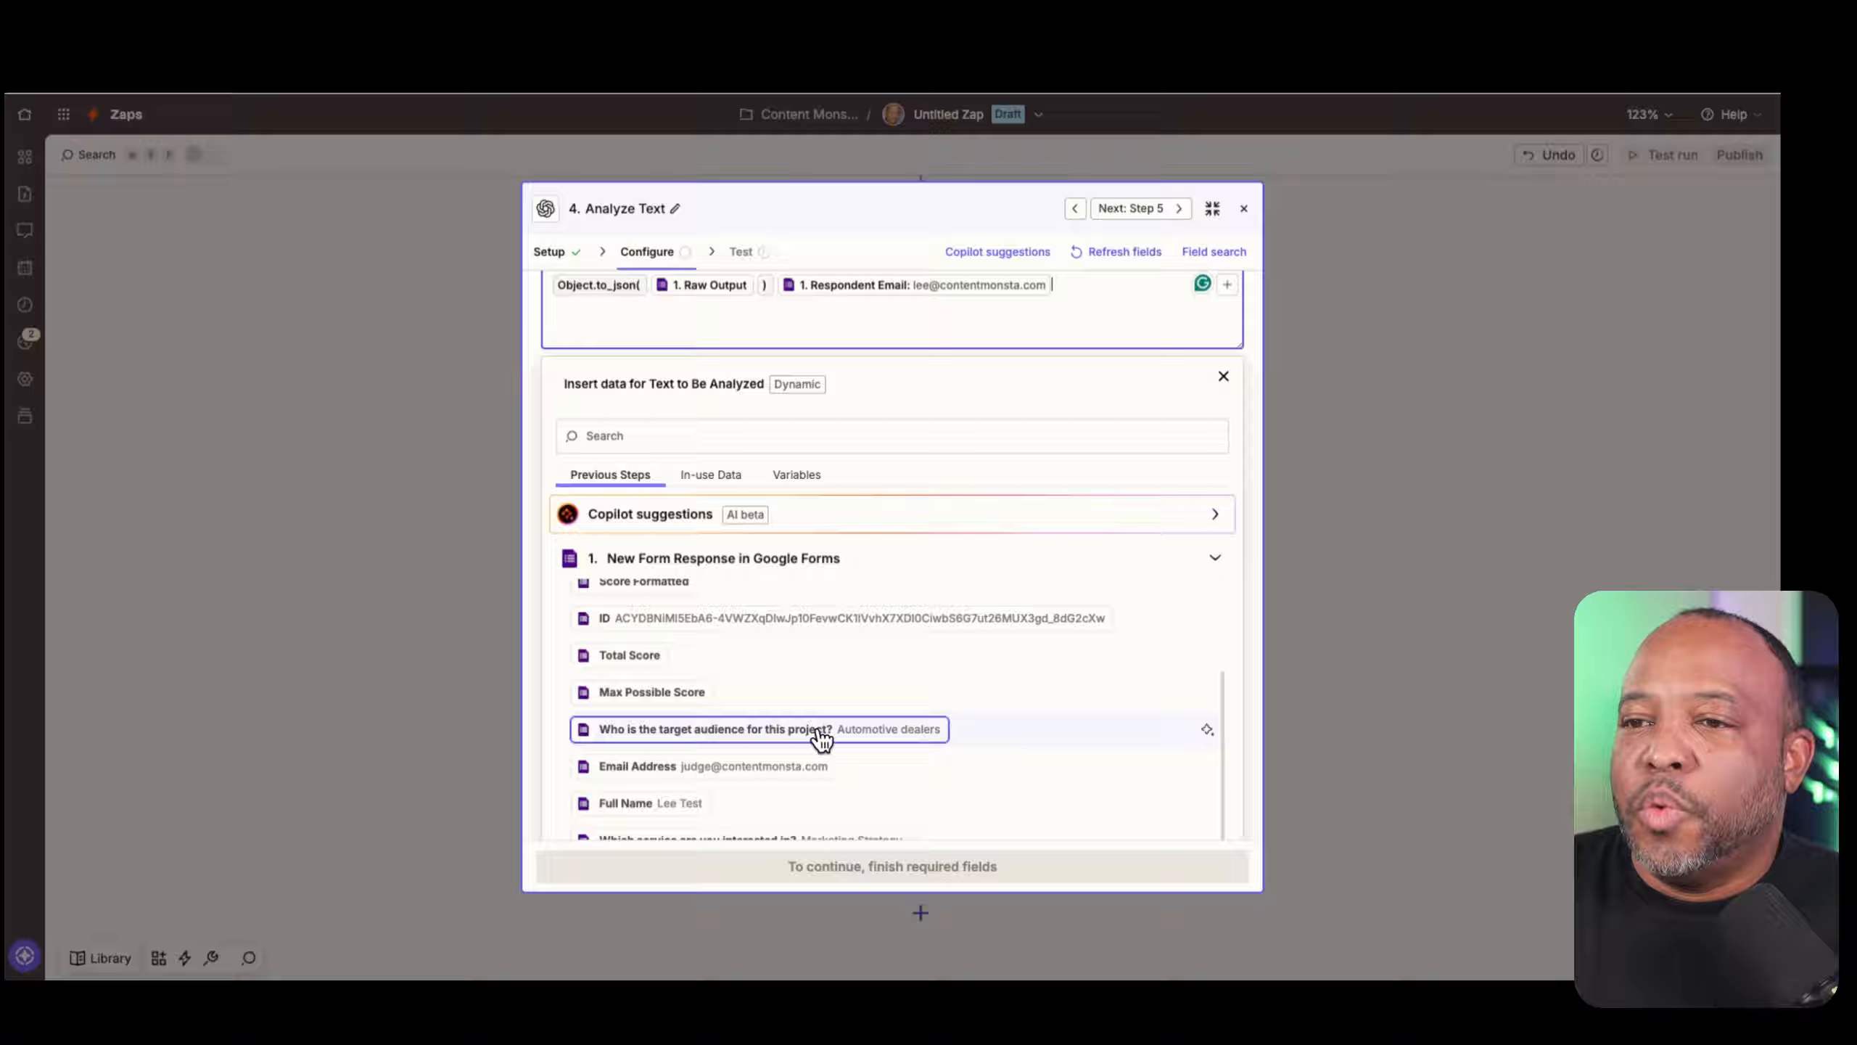
{"action": "left_click", "coordinate": [821, 731]}
{"action": "scroll", "coordinate": [824, 733], "scroll_direction": "down", "scroll_amount": 3}
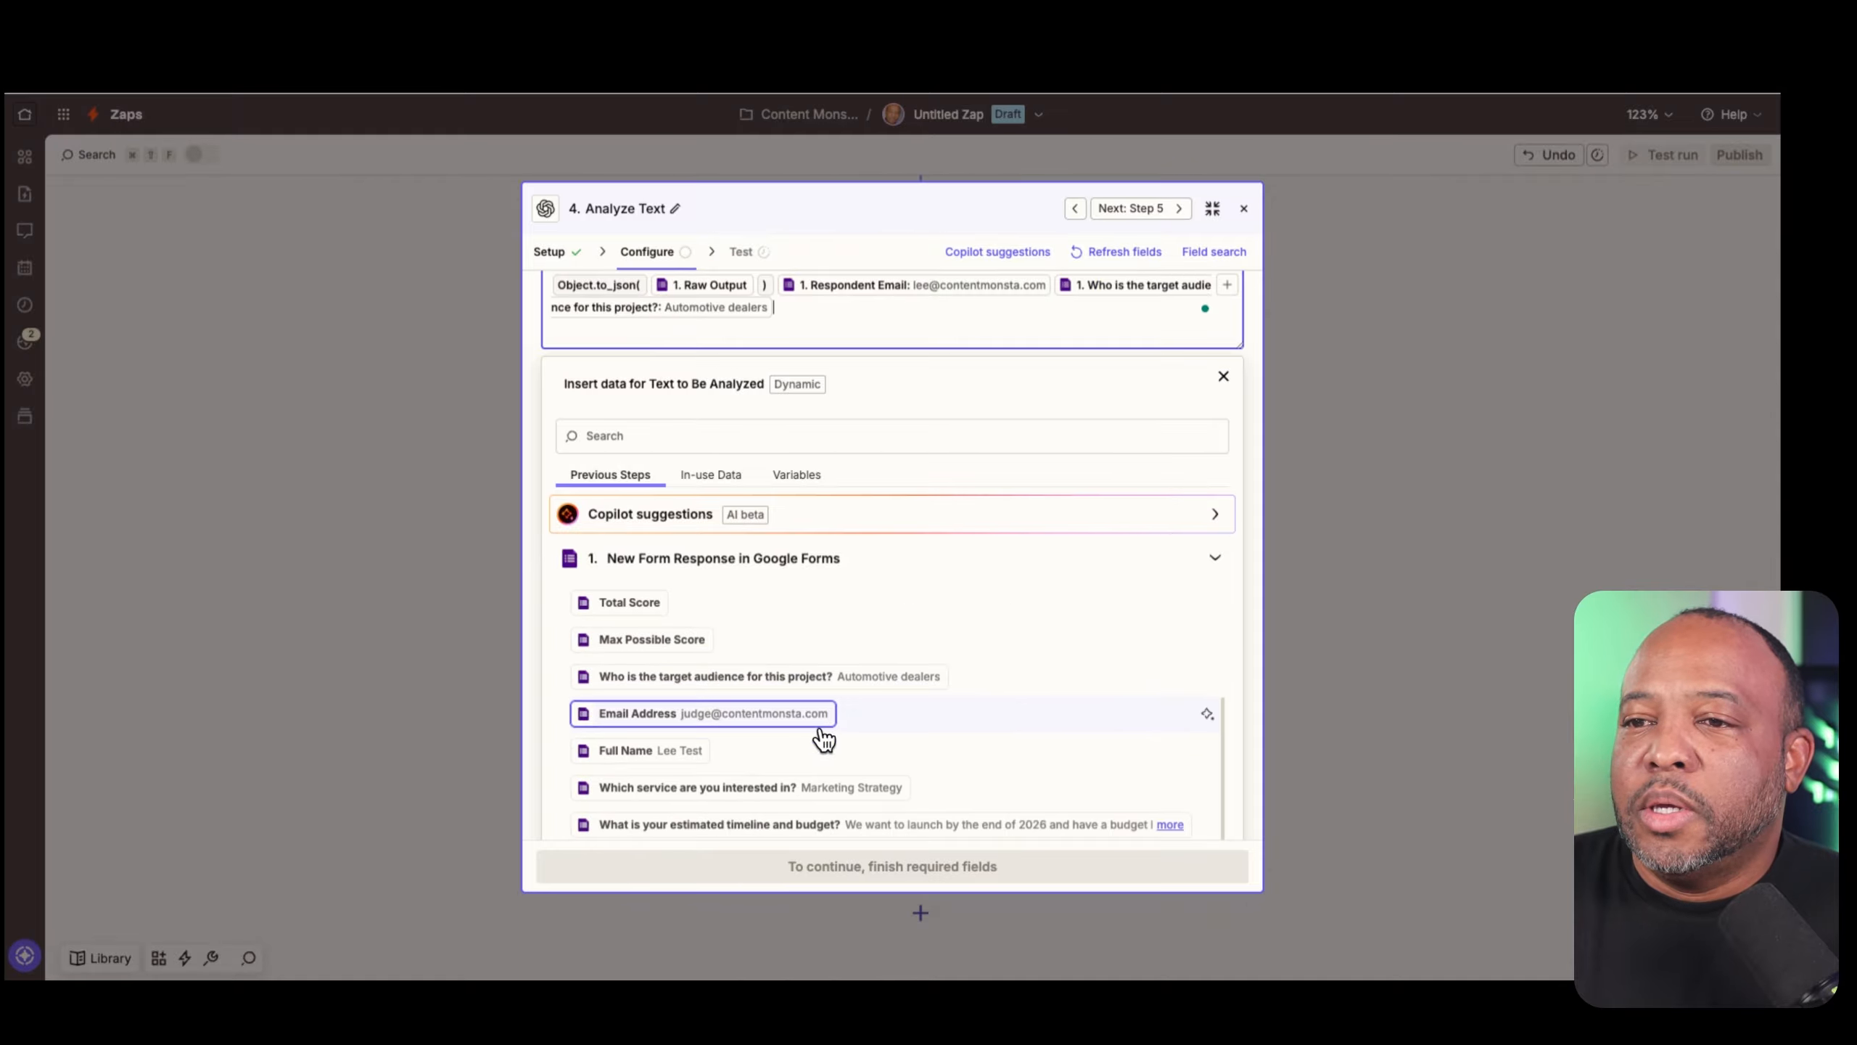
{"action": "scroll", "coordinate": [823, 725], "scroll_direction": "down", "scroll_amount": 2}
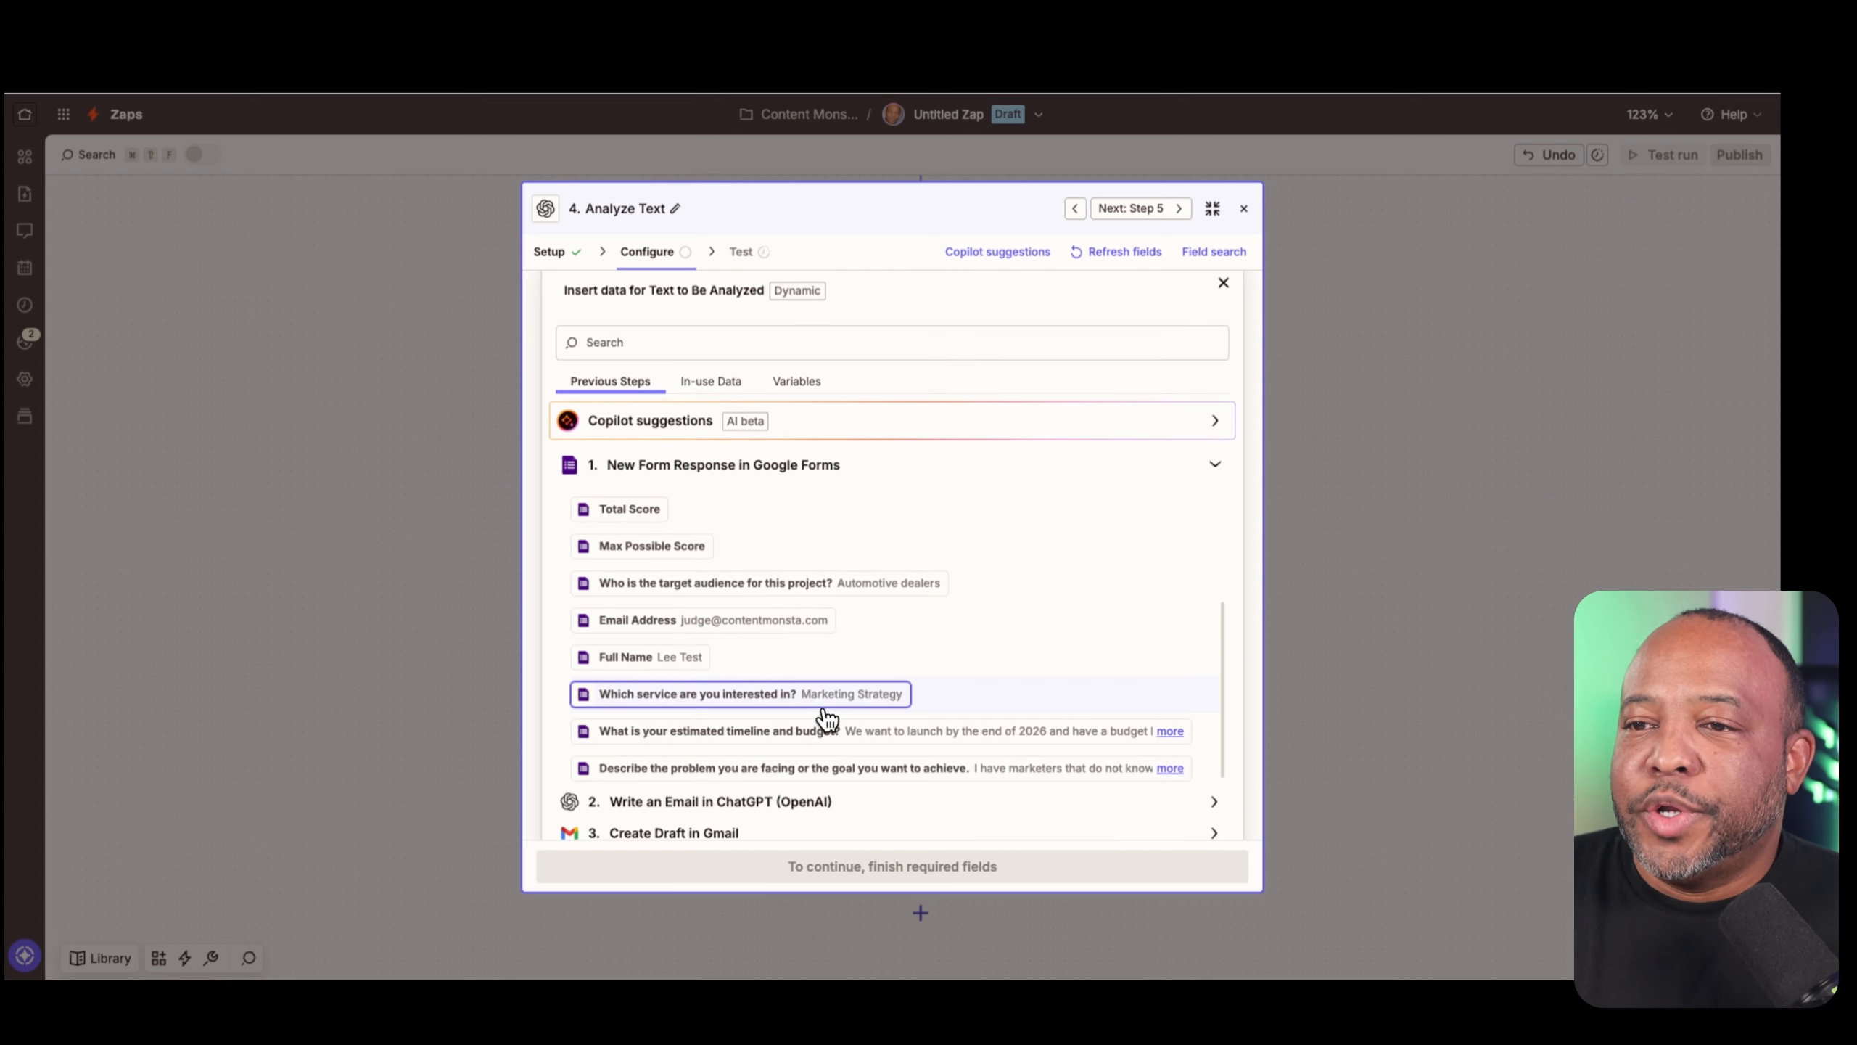
{"action": "left_click", "coordinate": [807, 761]}
{"action": "scroll", "coordinate": [869, 688], "scroll_direction": "up", "scroll_amount": 5}
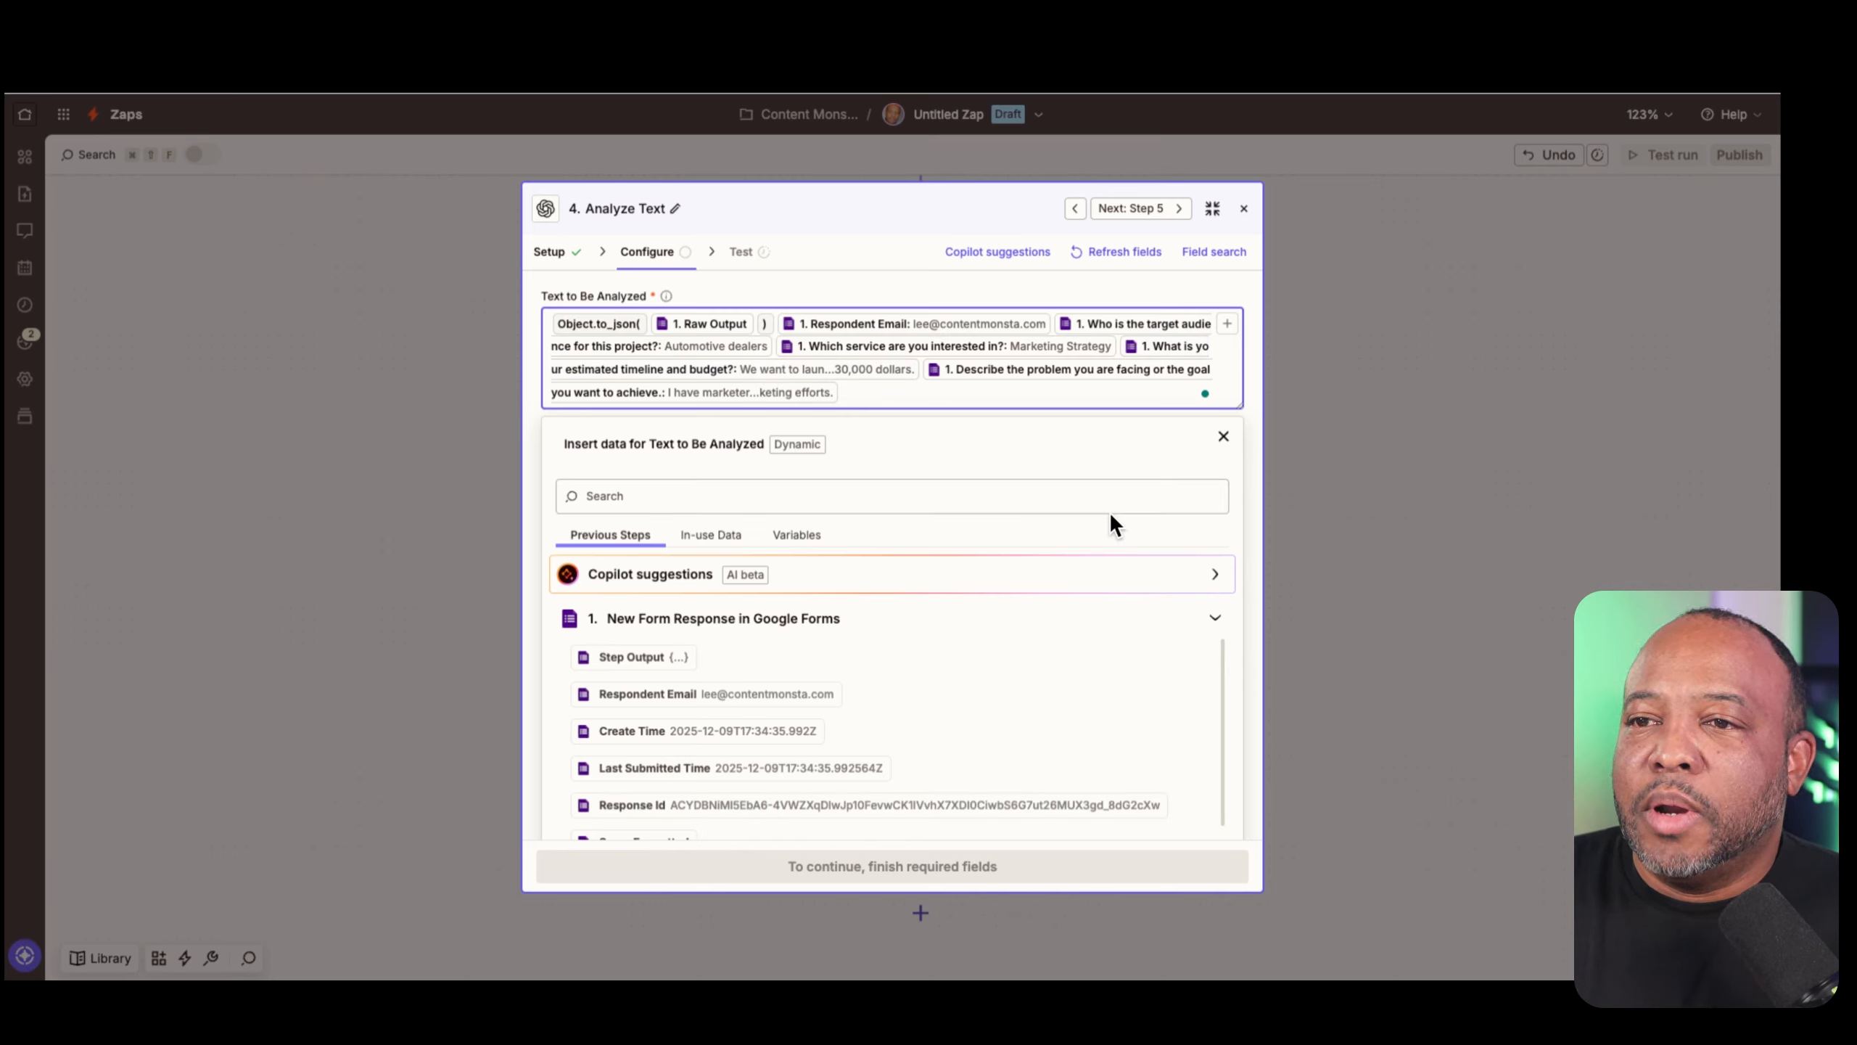
{"action": "left_click", "coordinate": [1215, 617]}
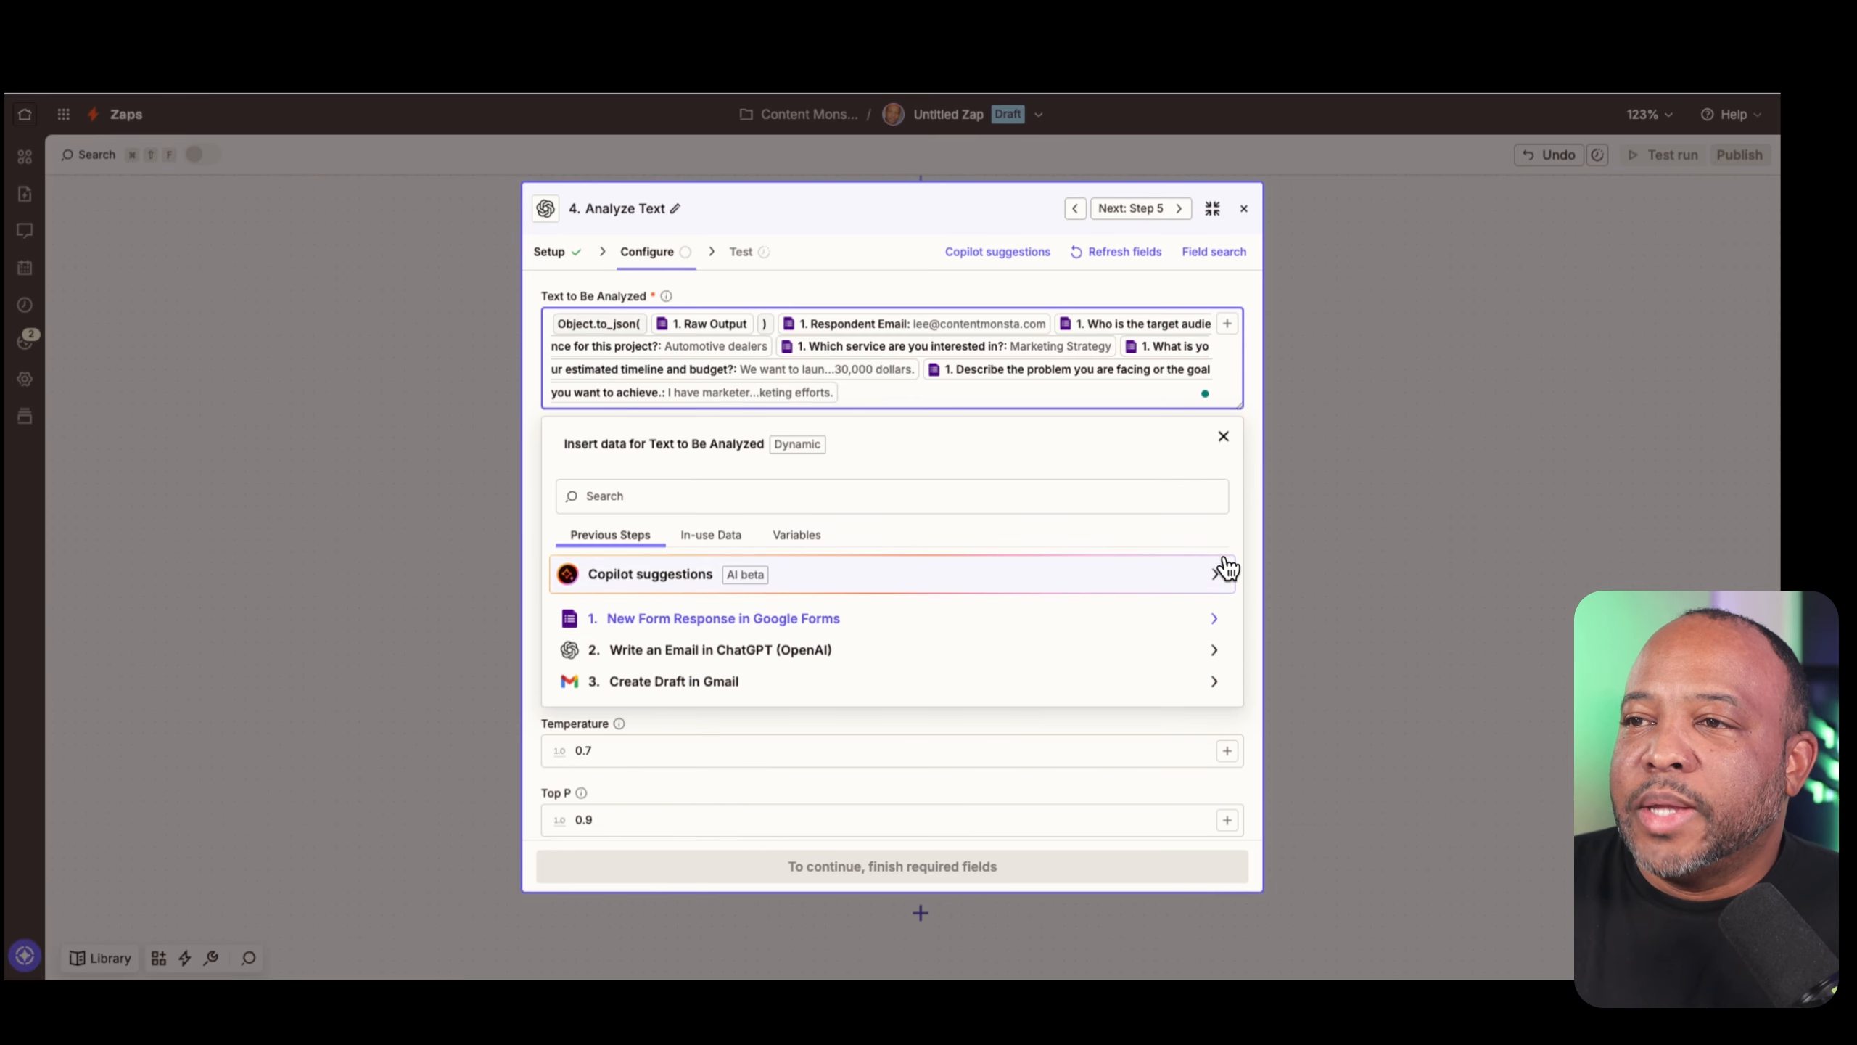
{"action": "left_click", "coordinate": [1223, 439]}
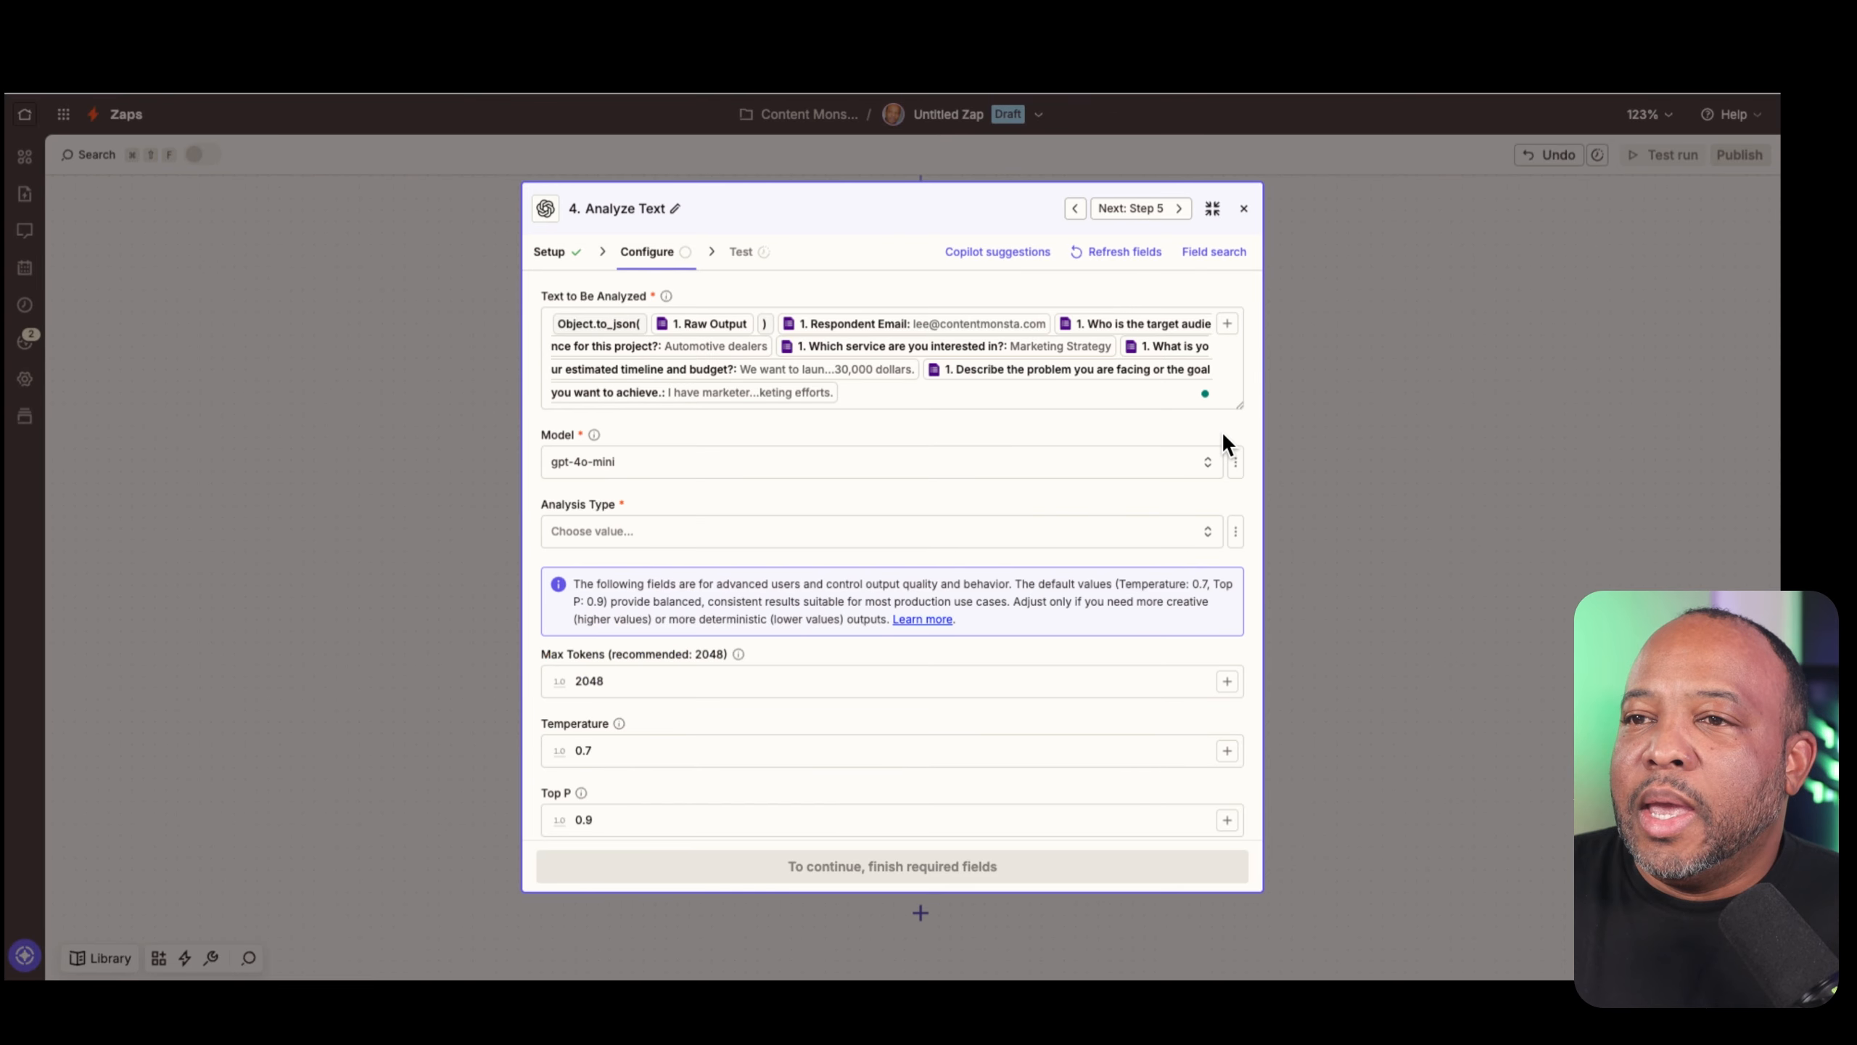
Set the Analyze Text step's Analysis Type to Summarize and its Model to gpt-4o
{"action": "left_click", "coordinate": [848, 540]}
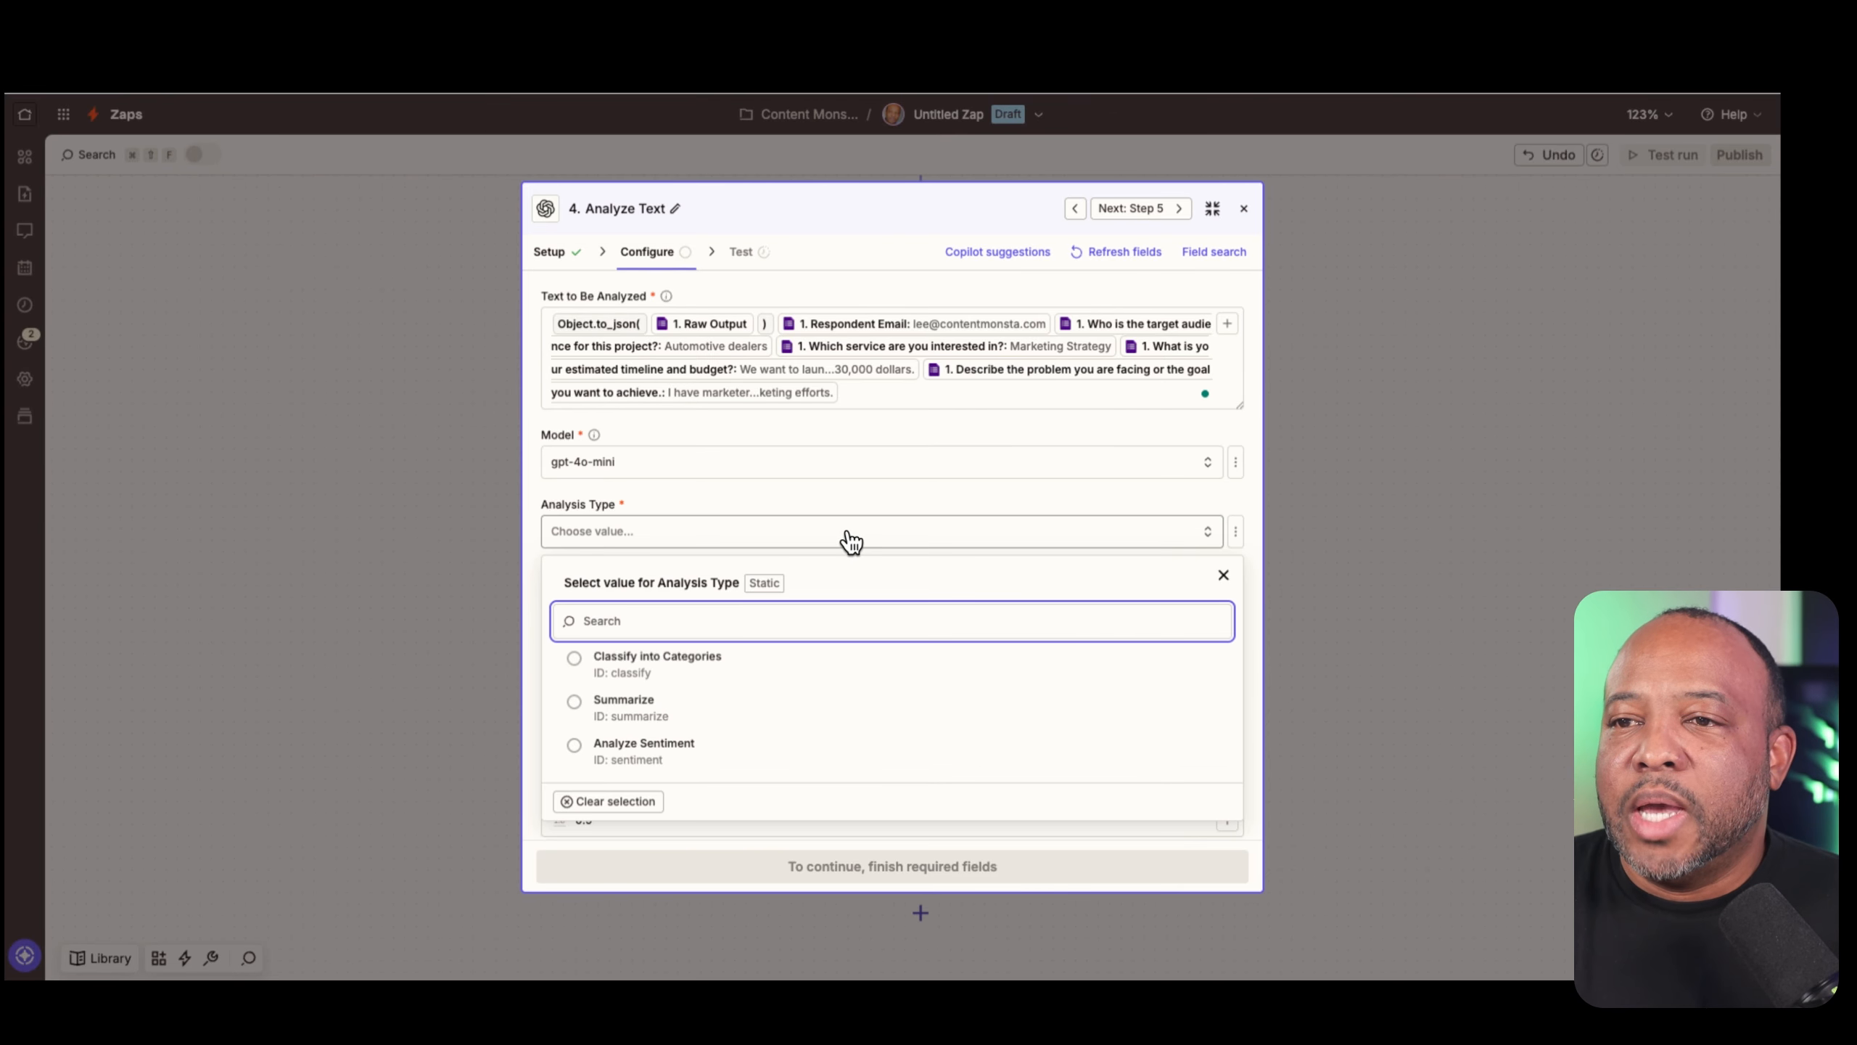
{"action": "scroll", "coordinate": [753, 708], "scroll_direction": "down", "scroll_amount": 1}
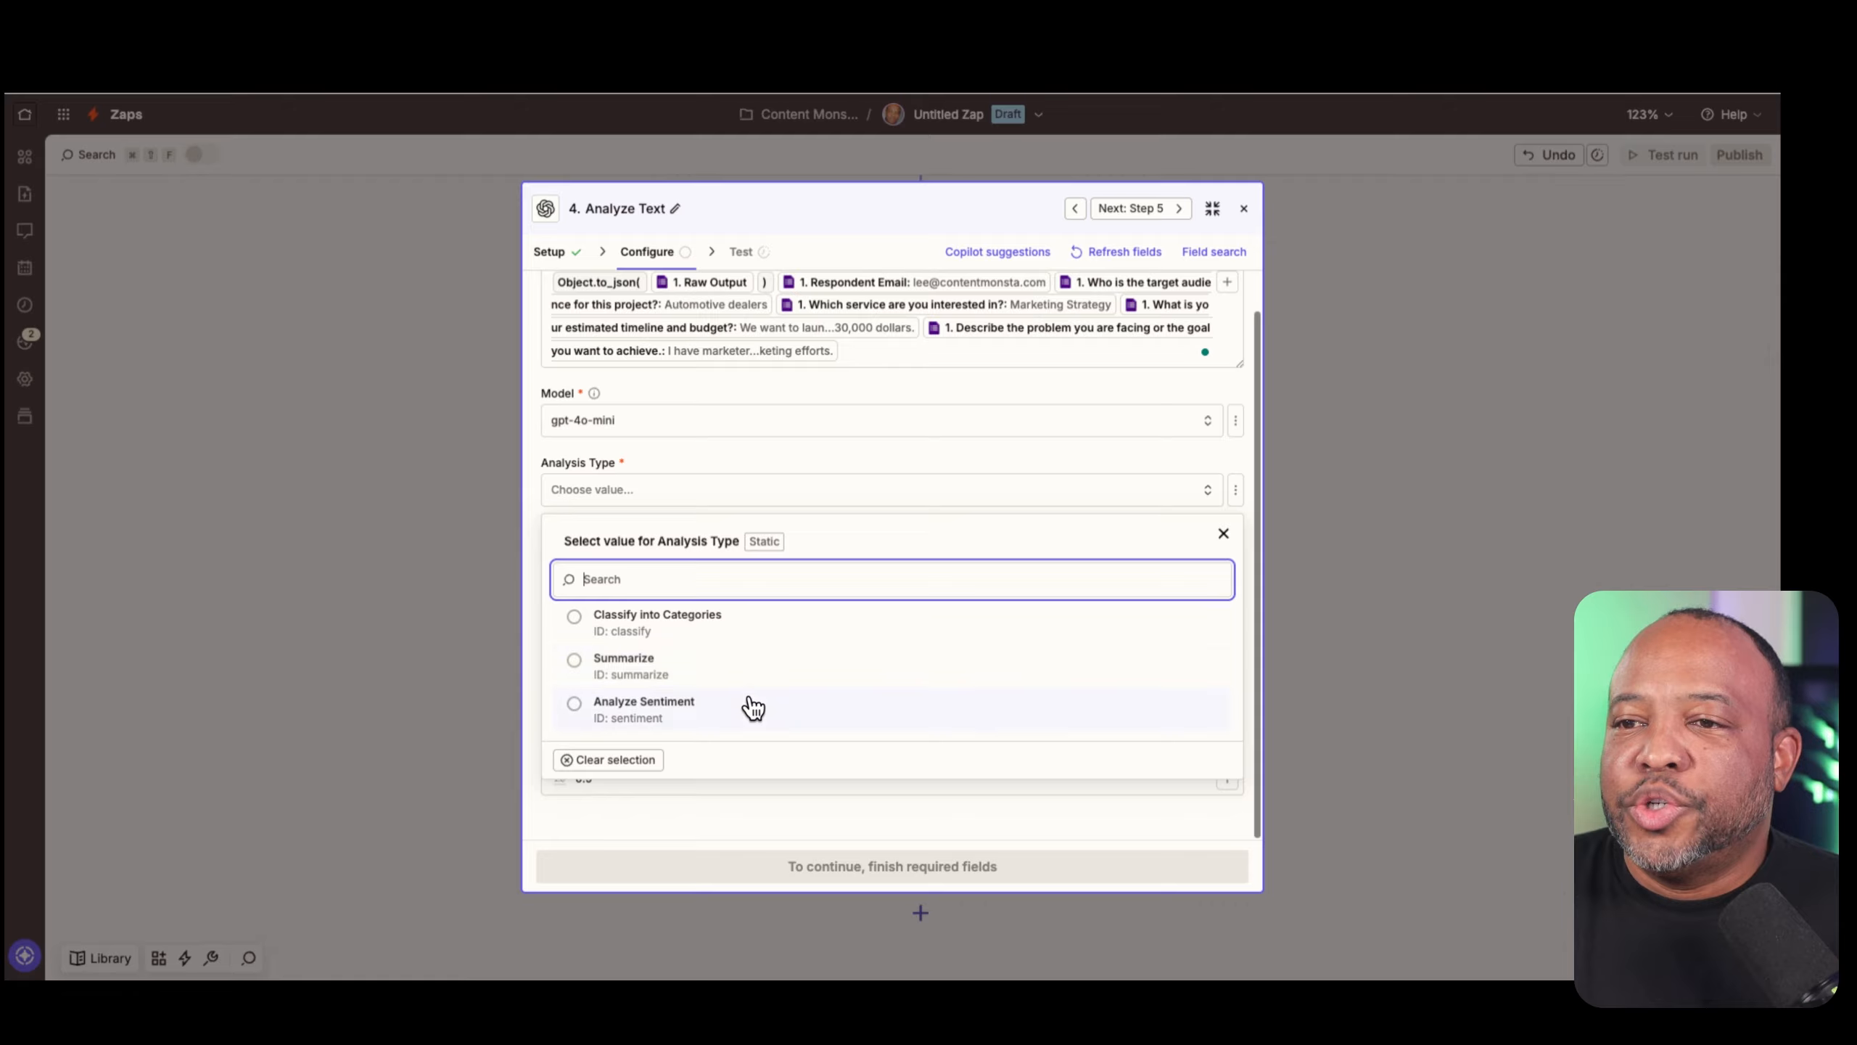
{"action": "left_click", "coordinate": [724, 661]}
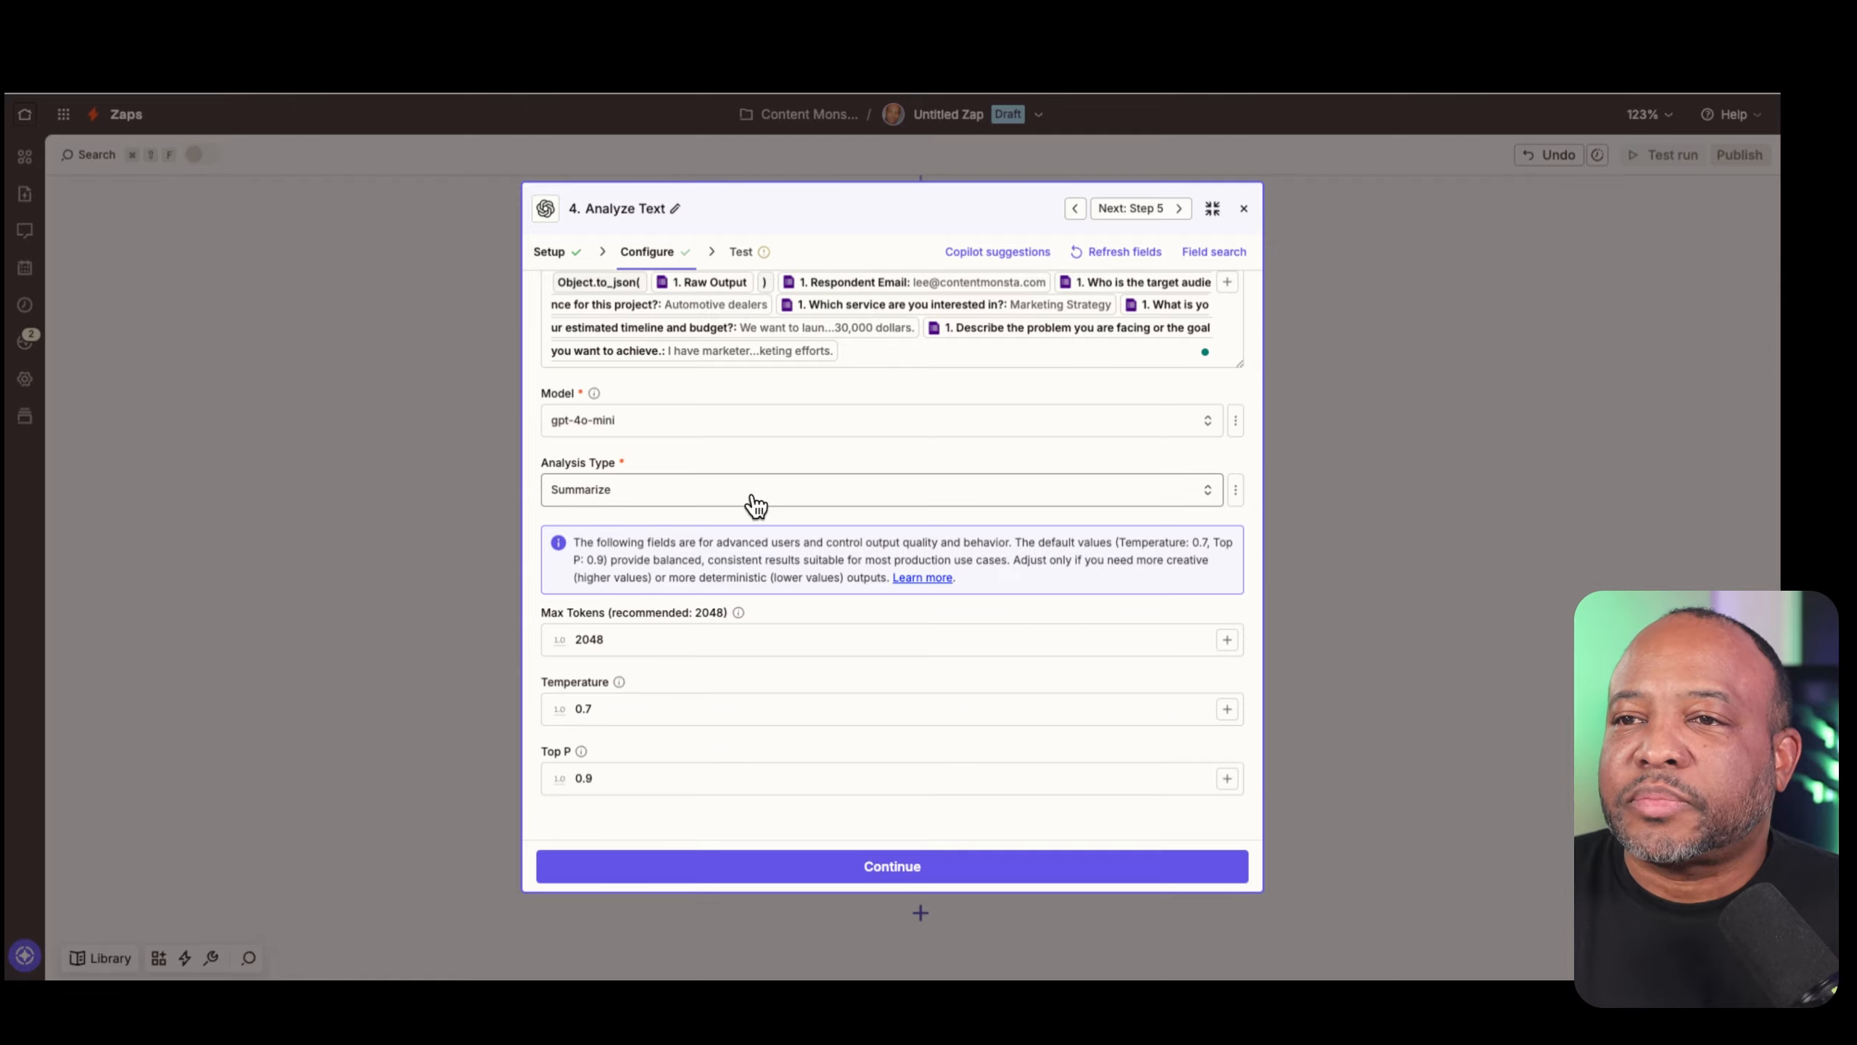
{"action": "left_click", "coordinate": [764, 425]}
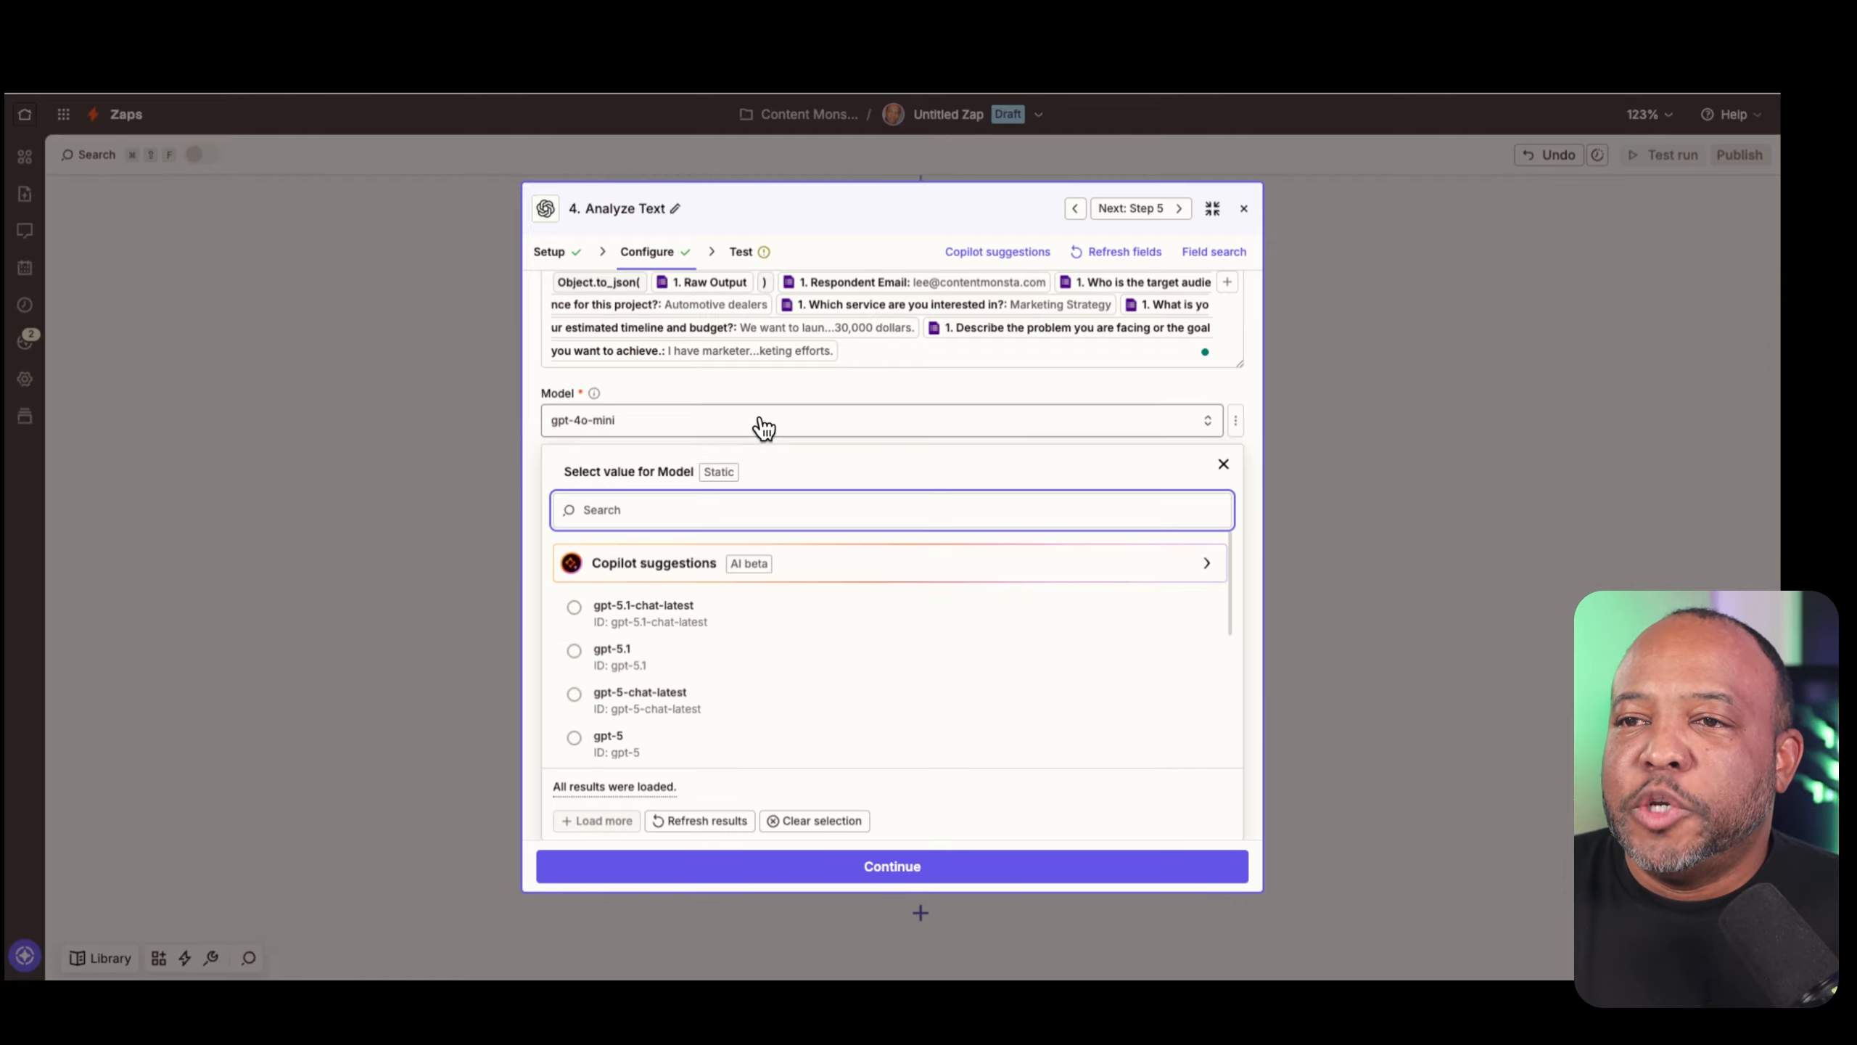
{"action": "scroll", "coordinate": [726, 658], "scroll_direction": "up", "scroll_amount": 1}
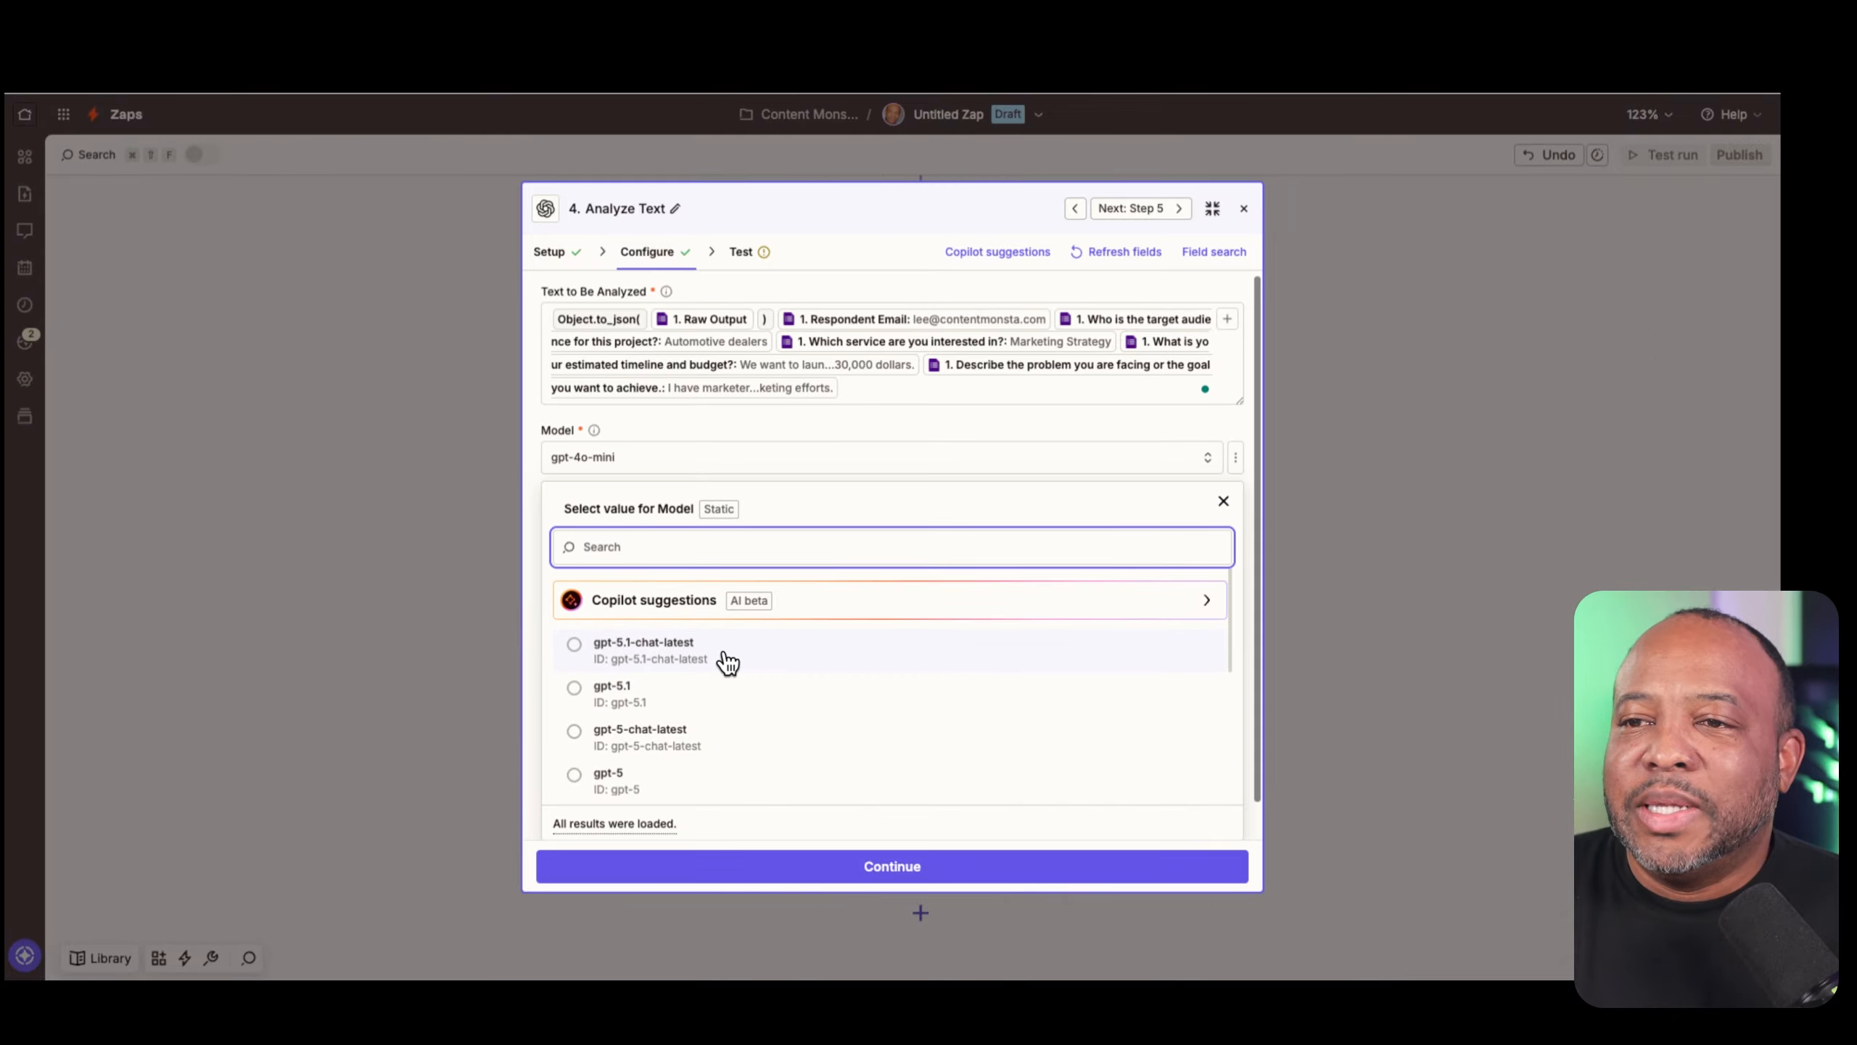
{"action": "scroll", "coordinate": [694, 700], "scroll_direction": "down", "scroll_amount": 2}
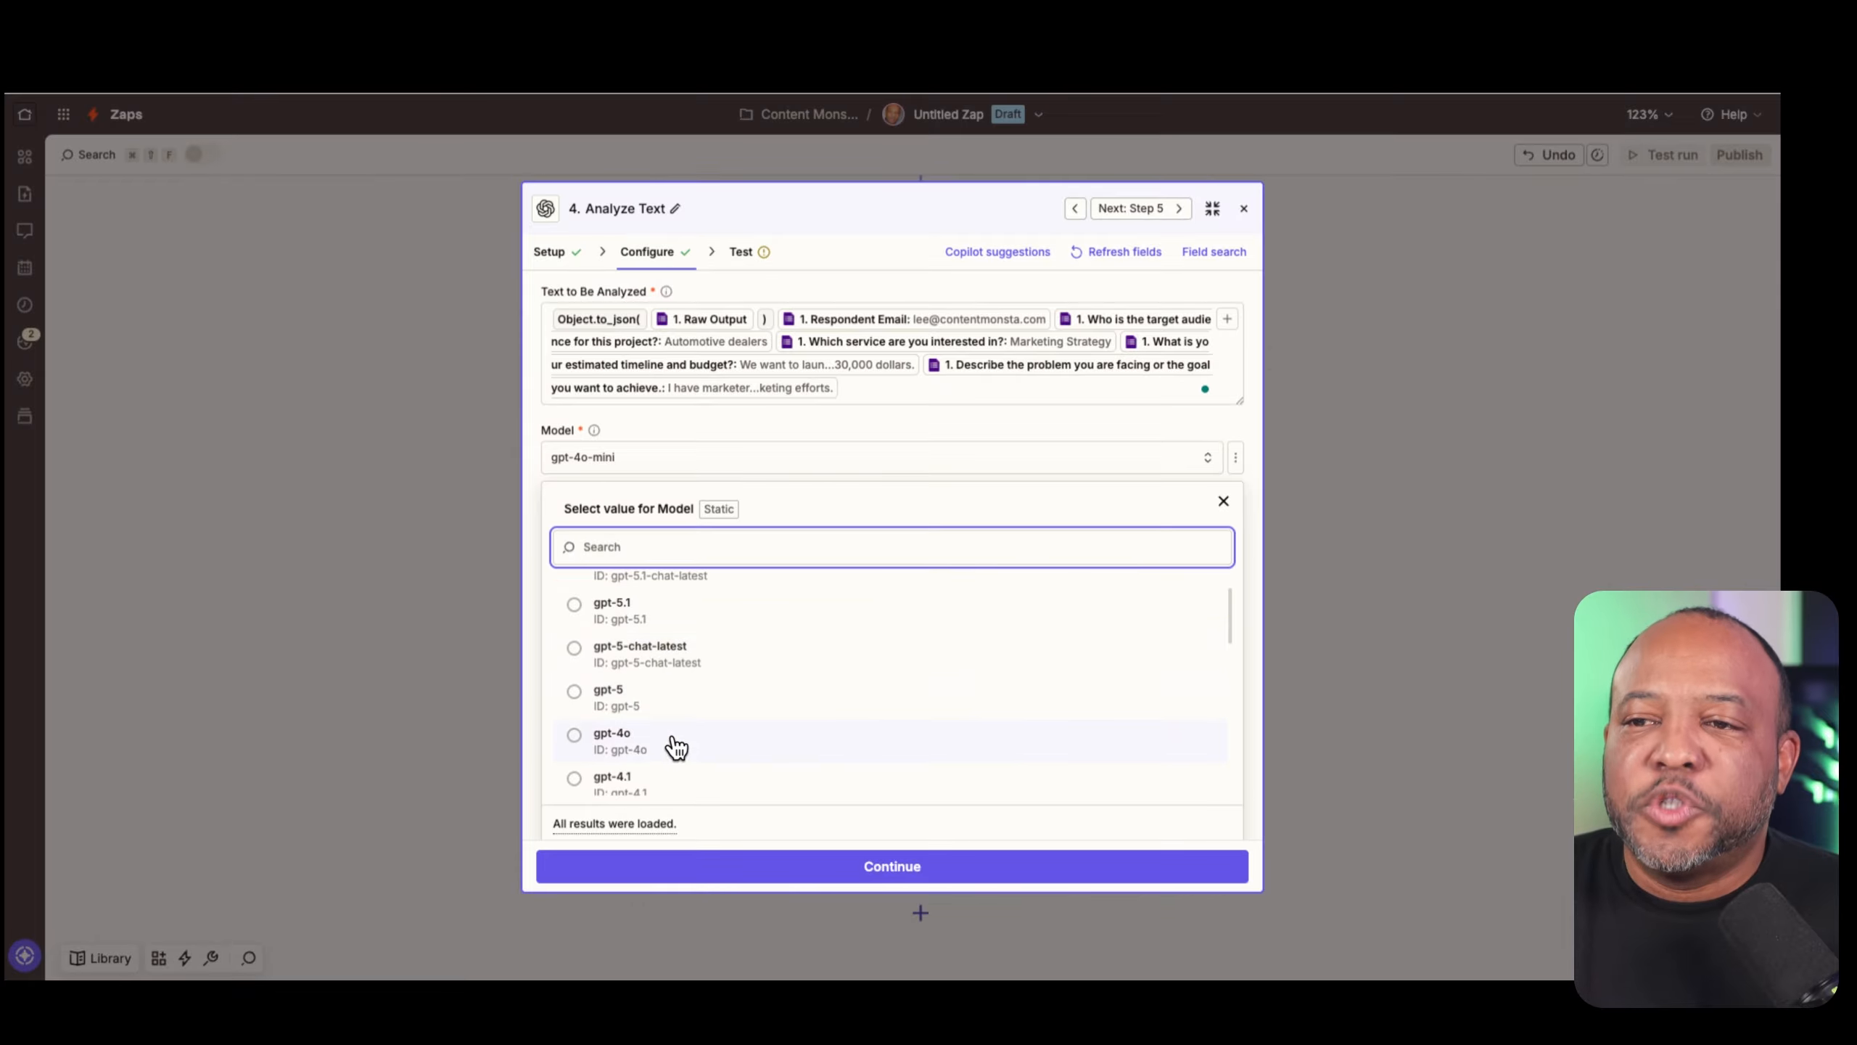
{"action": "scroll", "coordinate": [677, 746], "scroll_direction": "down", "scroll_amount": 2}
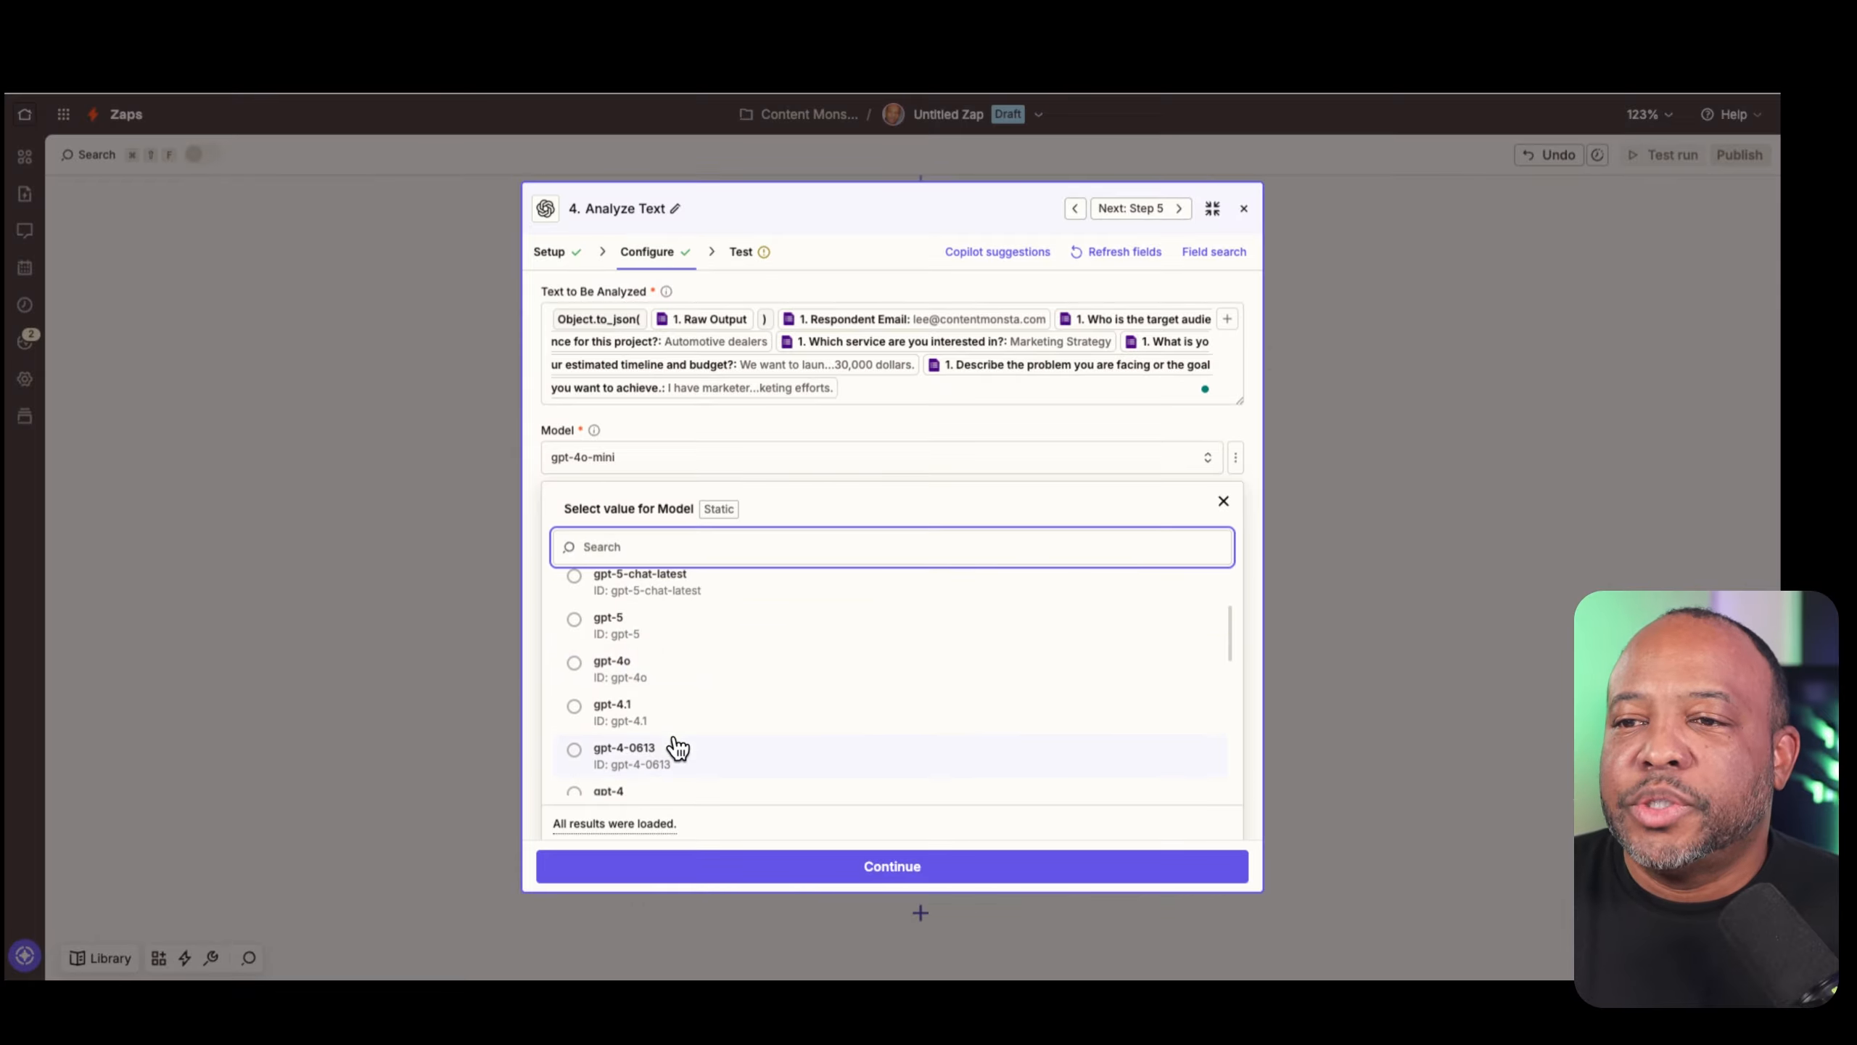
{"action": "left_click", "coordinate": [660, 666]}
{"action": "scroll", "coordinate": [797, 713], "scroll_direction": "down", "scroll_amount": 1}
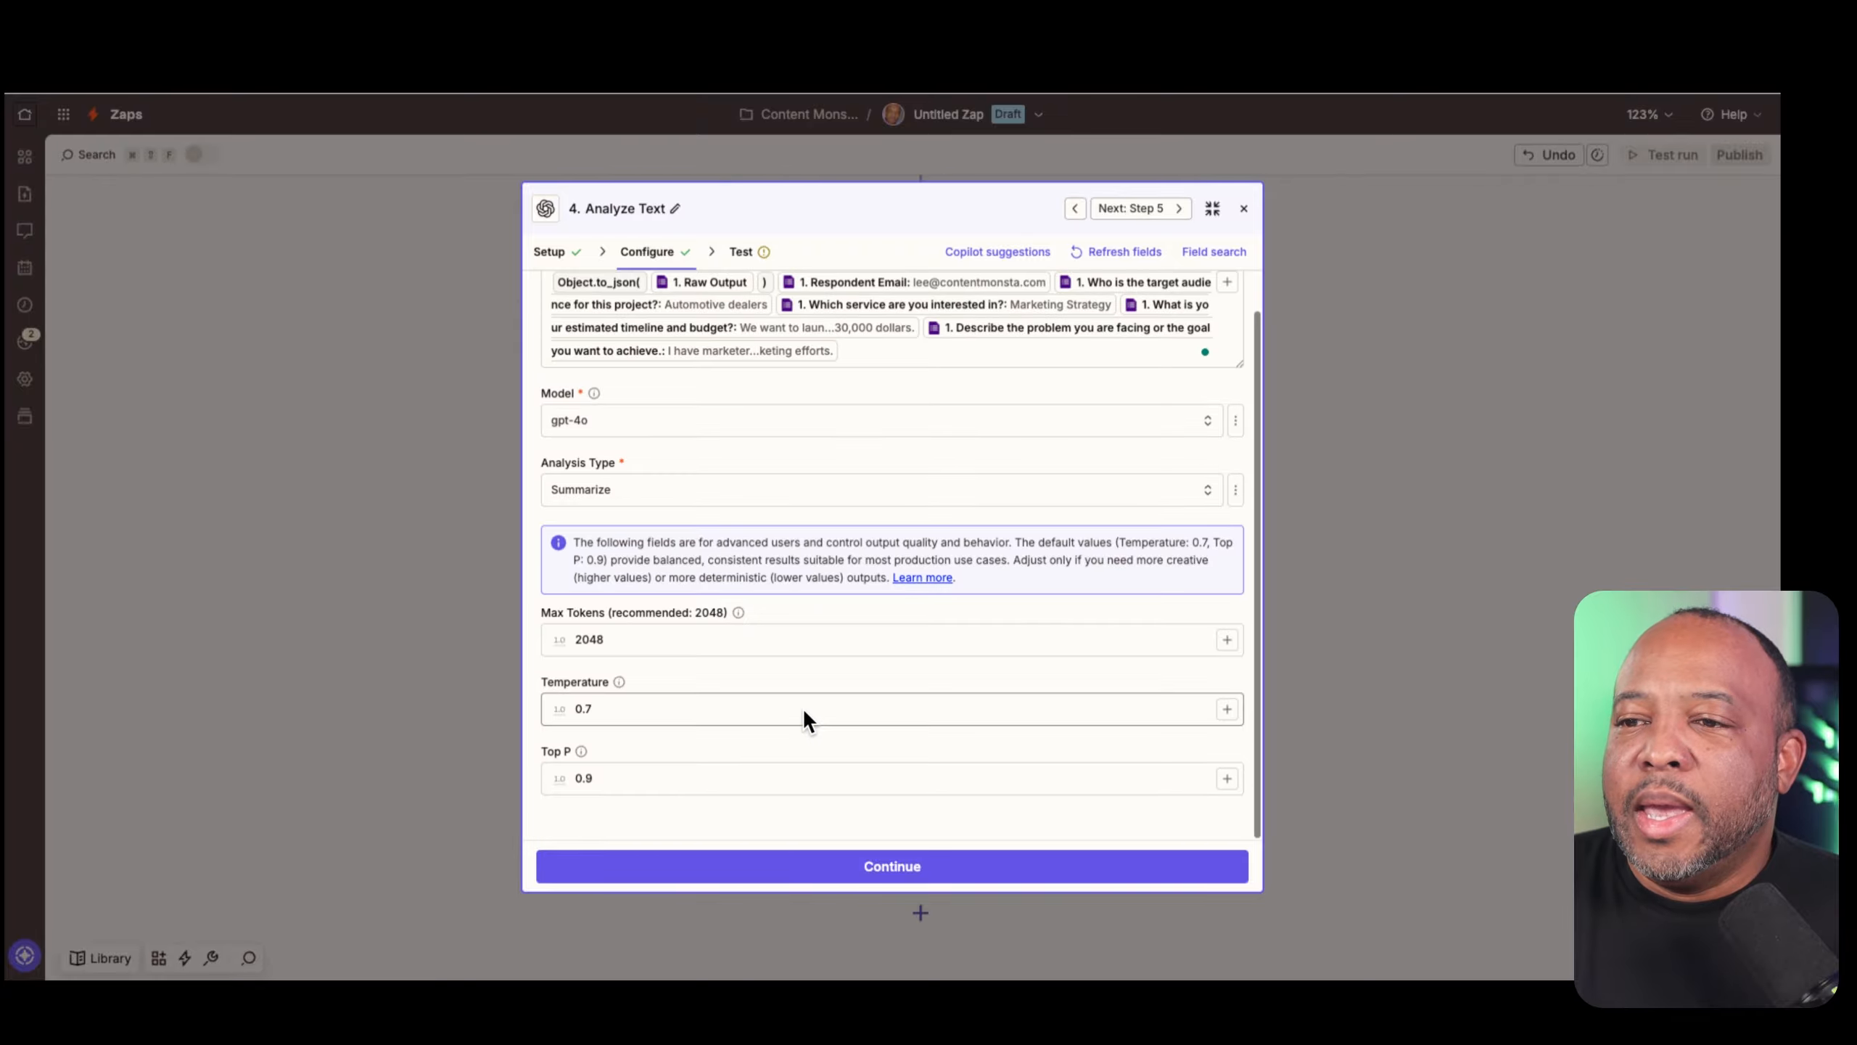
Test the Analyze Text step and continue to the Google Docs Create Document From Text step
{"action": "left_click", "coordinate": [855, 878]}
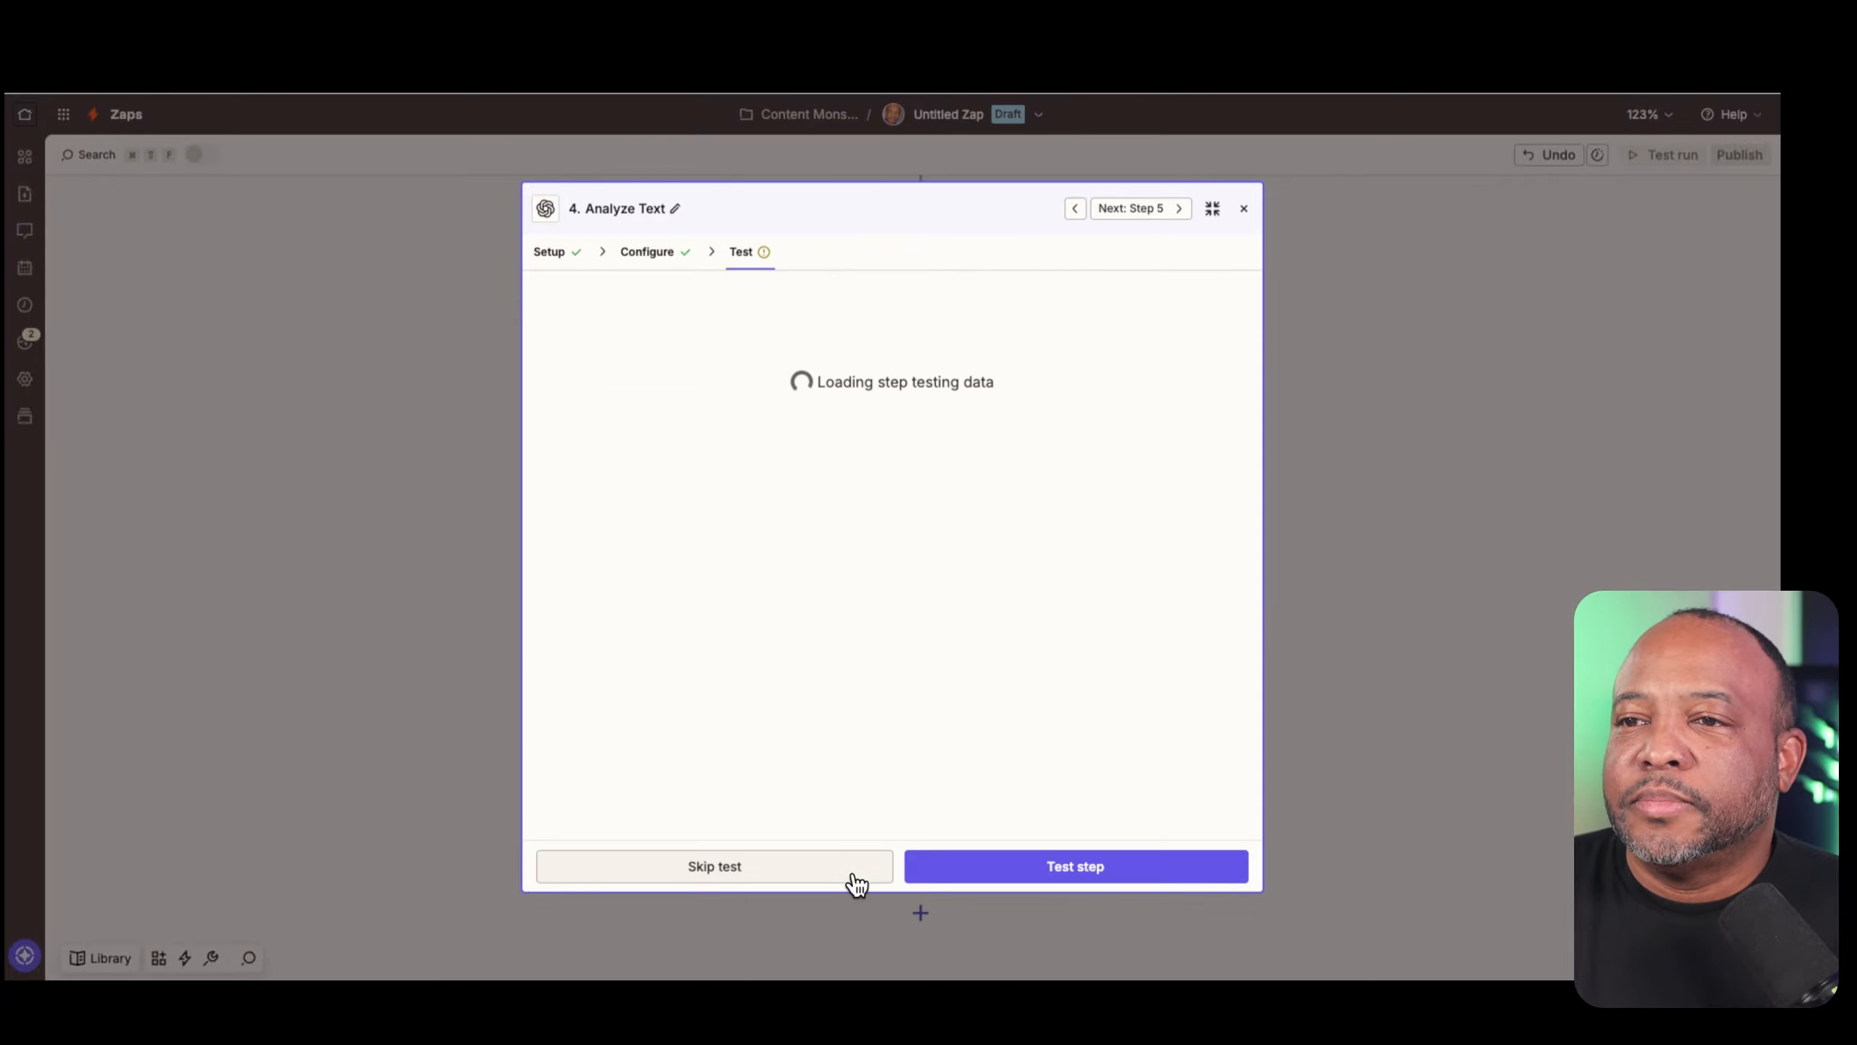
{"action": "left_click", "coordinate": [1022, 863]}
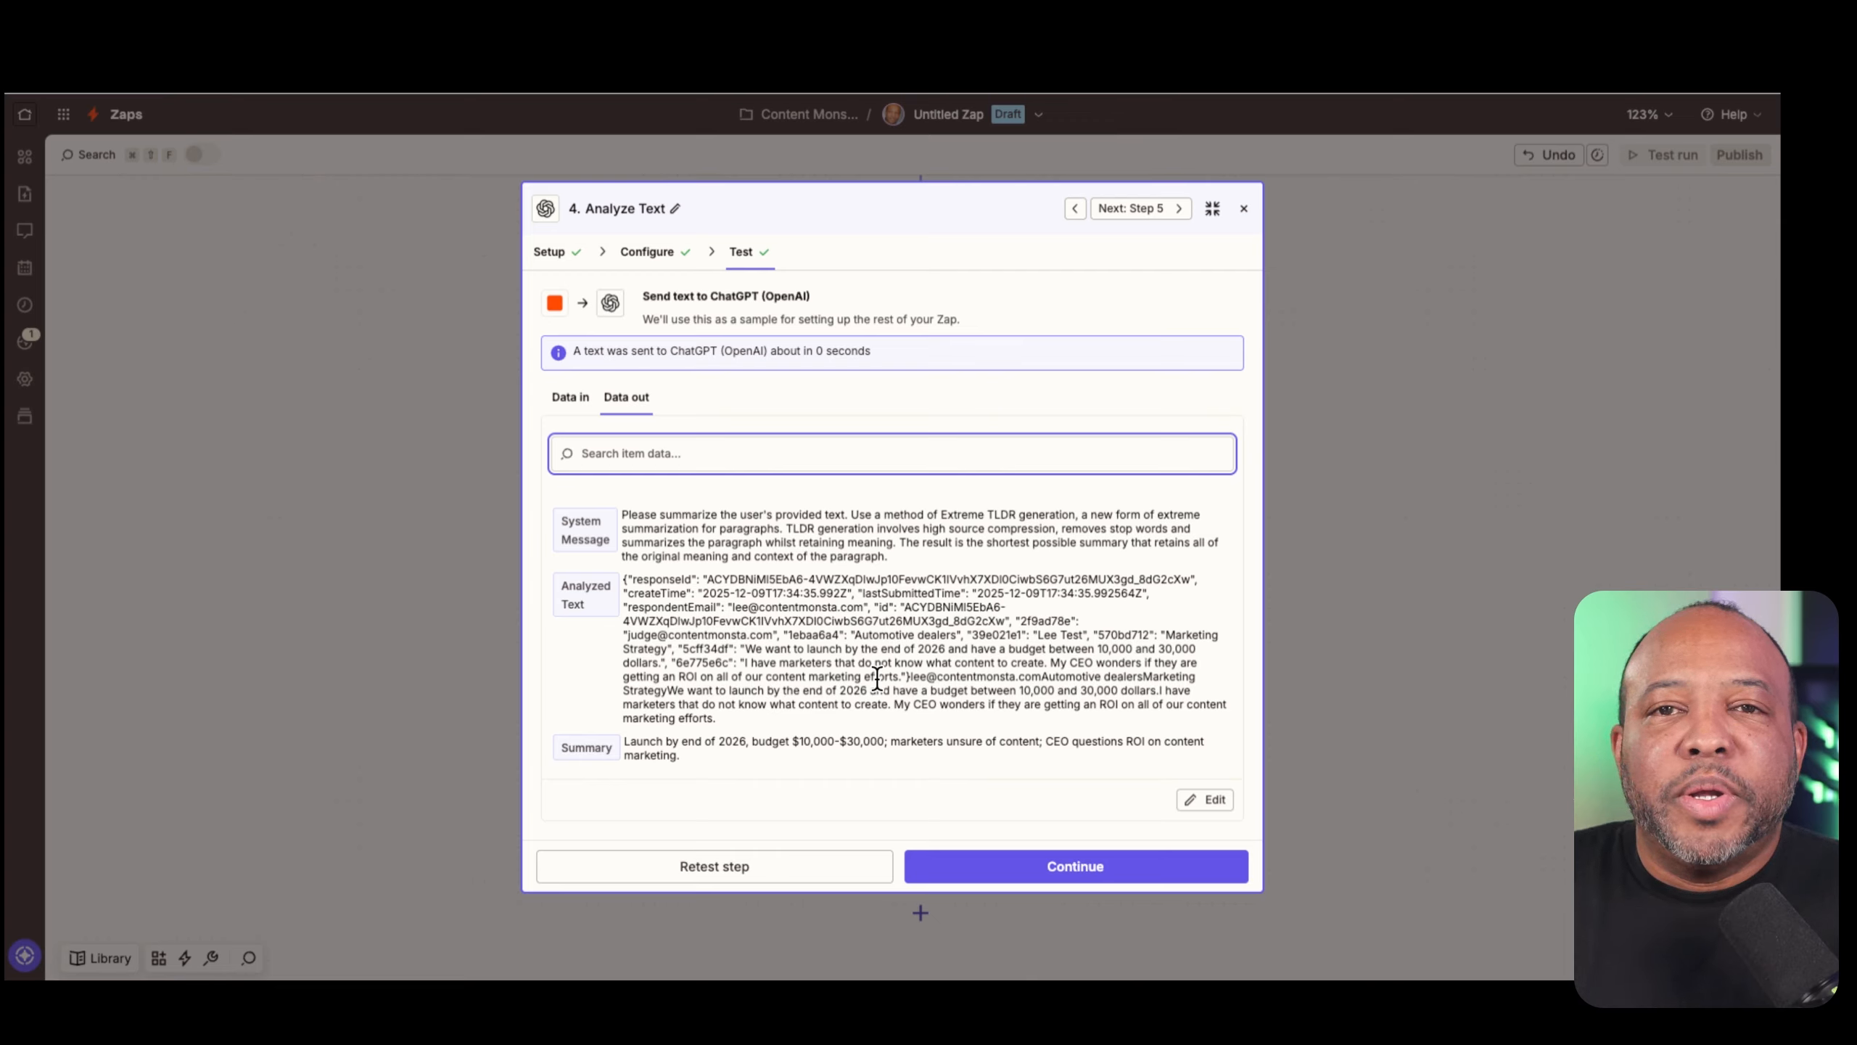
{"action": "left_click", "coordinate": [1020, 885]}
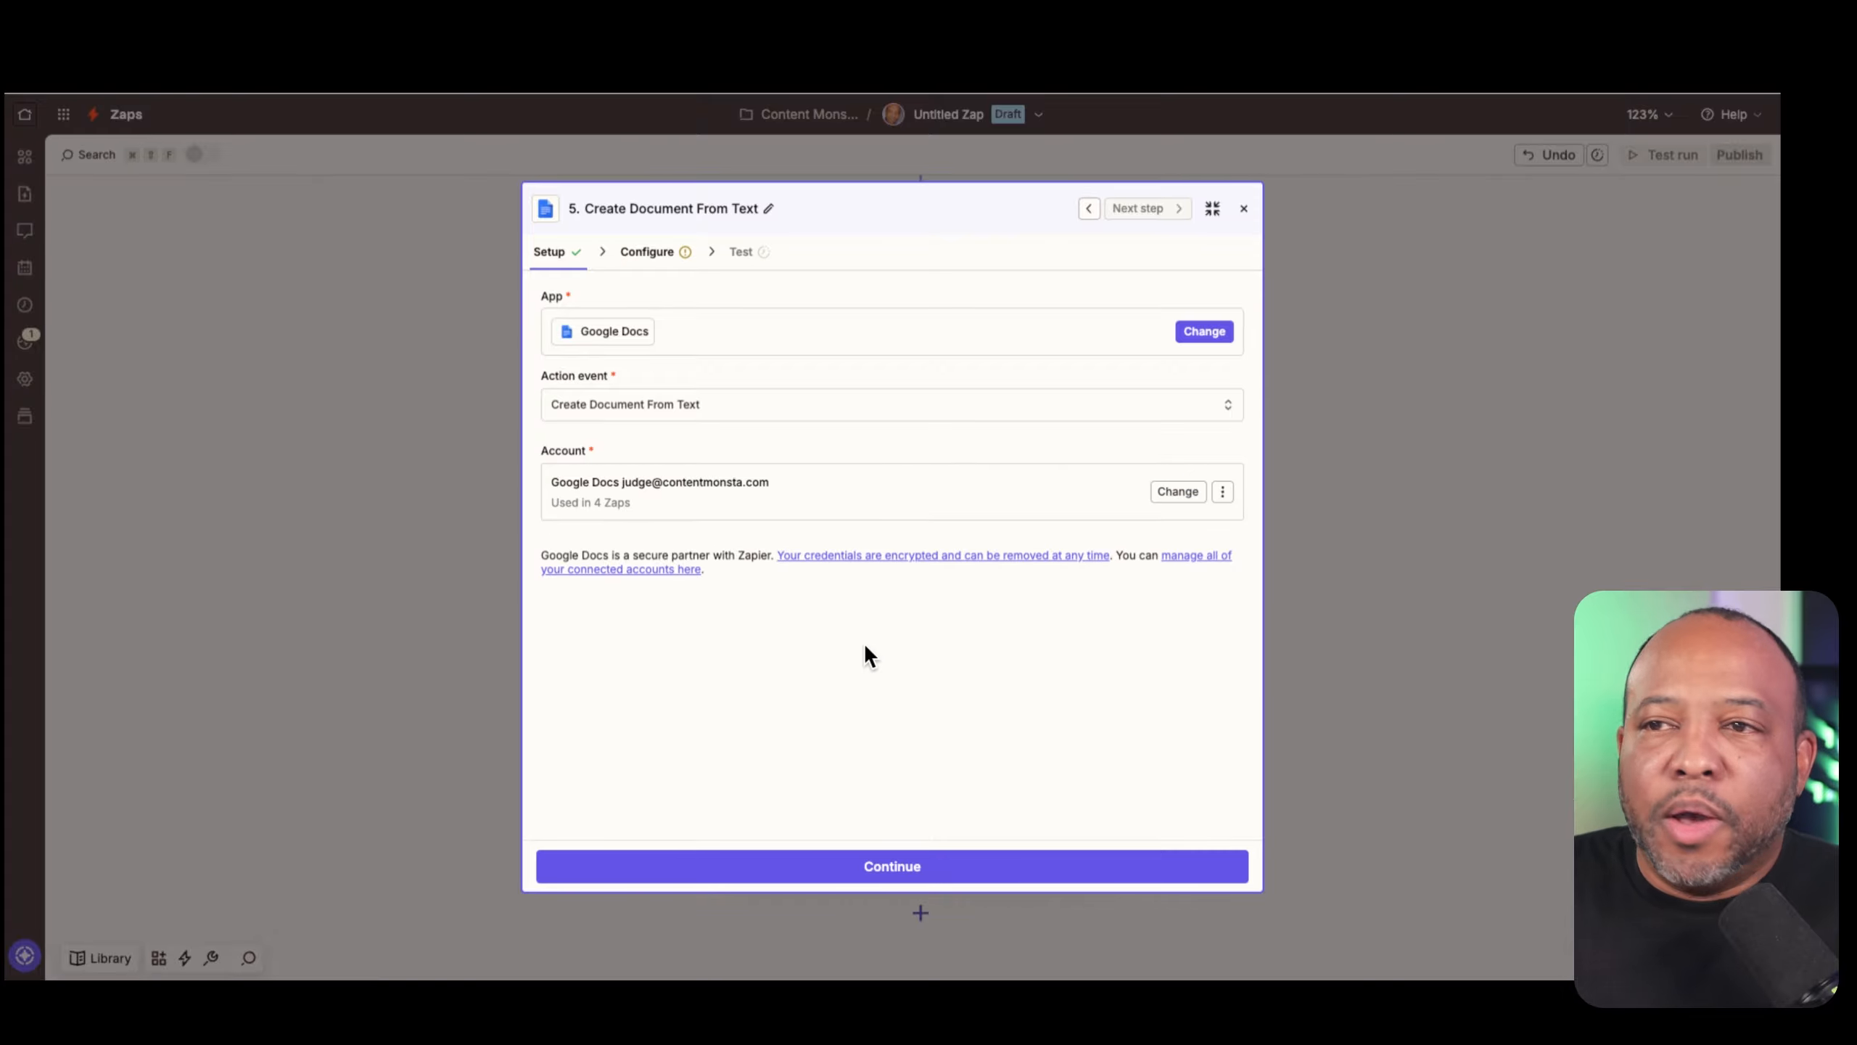
Proceed to the configuration of Create Document From Text and set the Document Name to "Project Brief"
{"action": "left_click", "coordinate": [866, 871]}
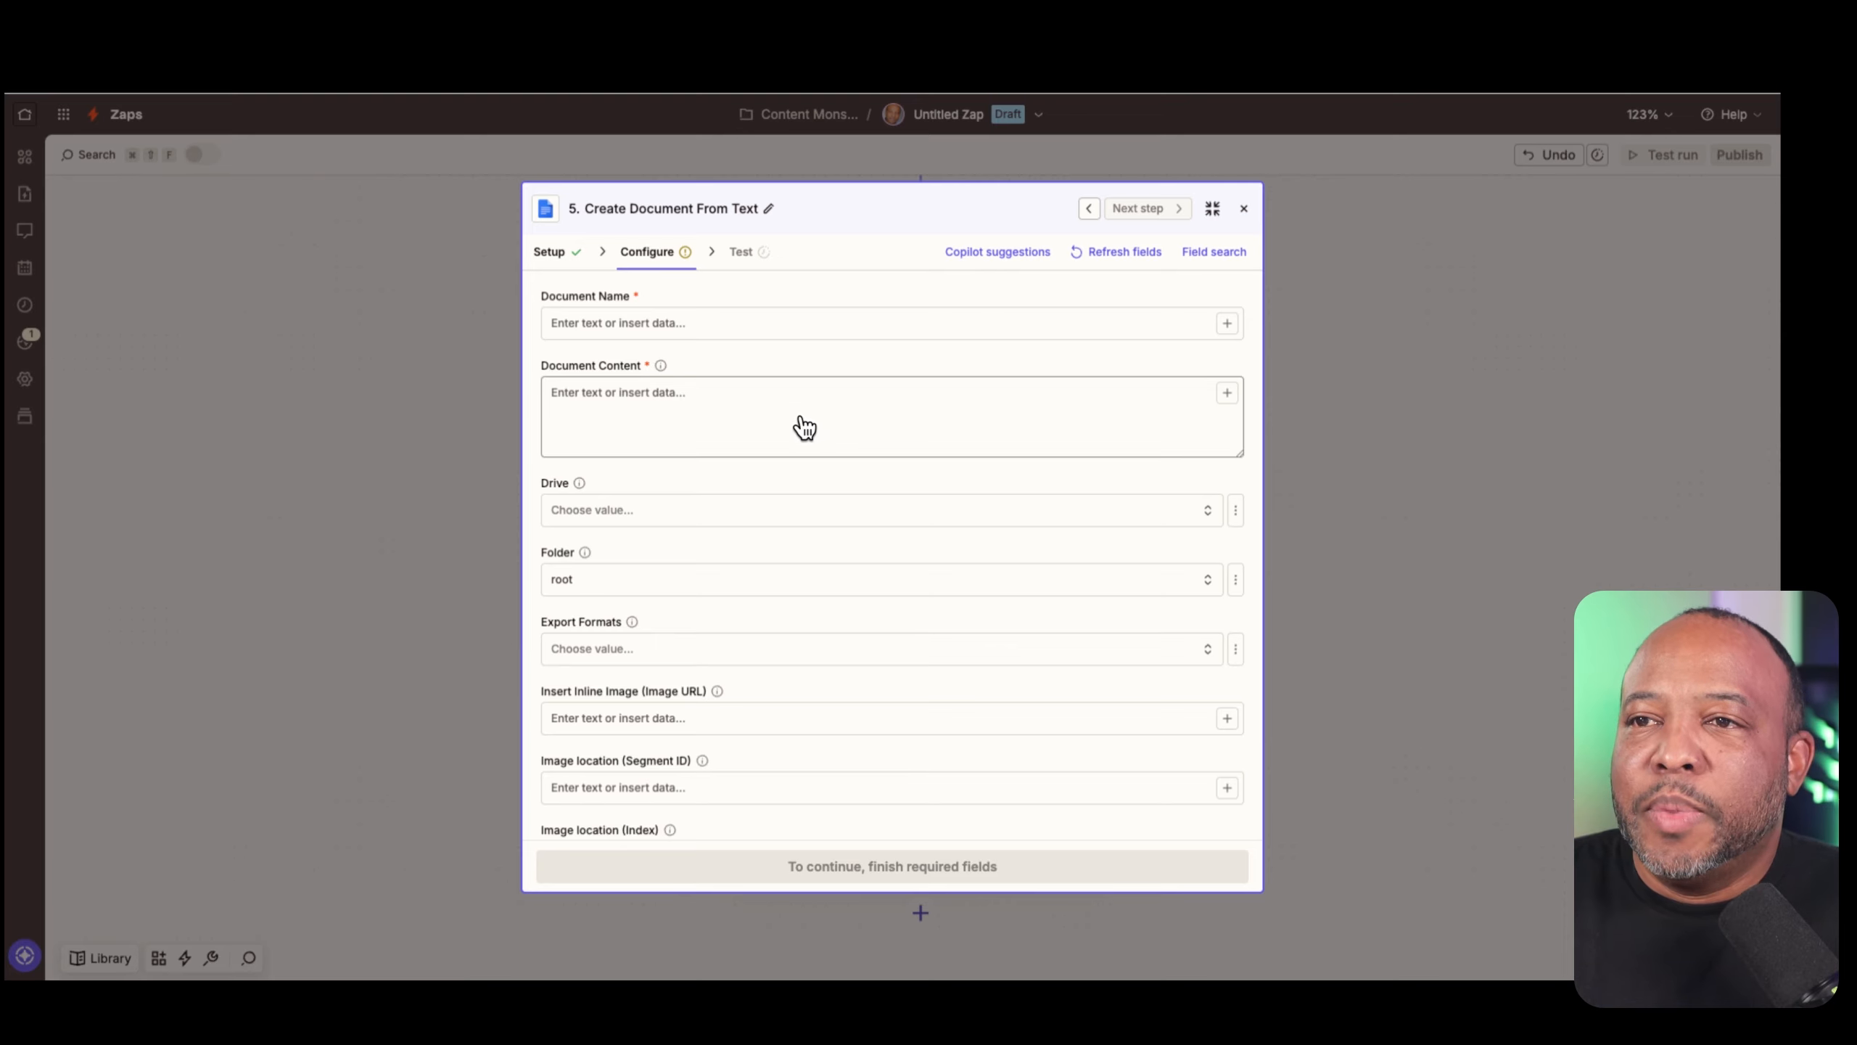
{"action": "left_click", "coordinate": [769, 322]}
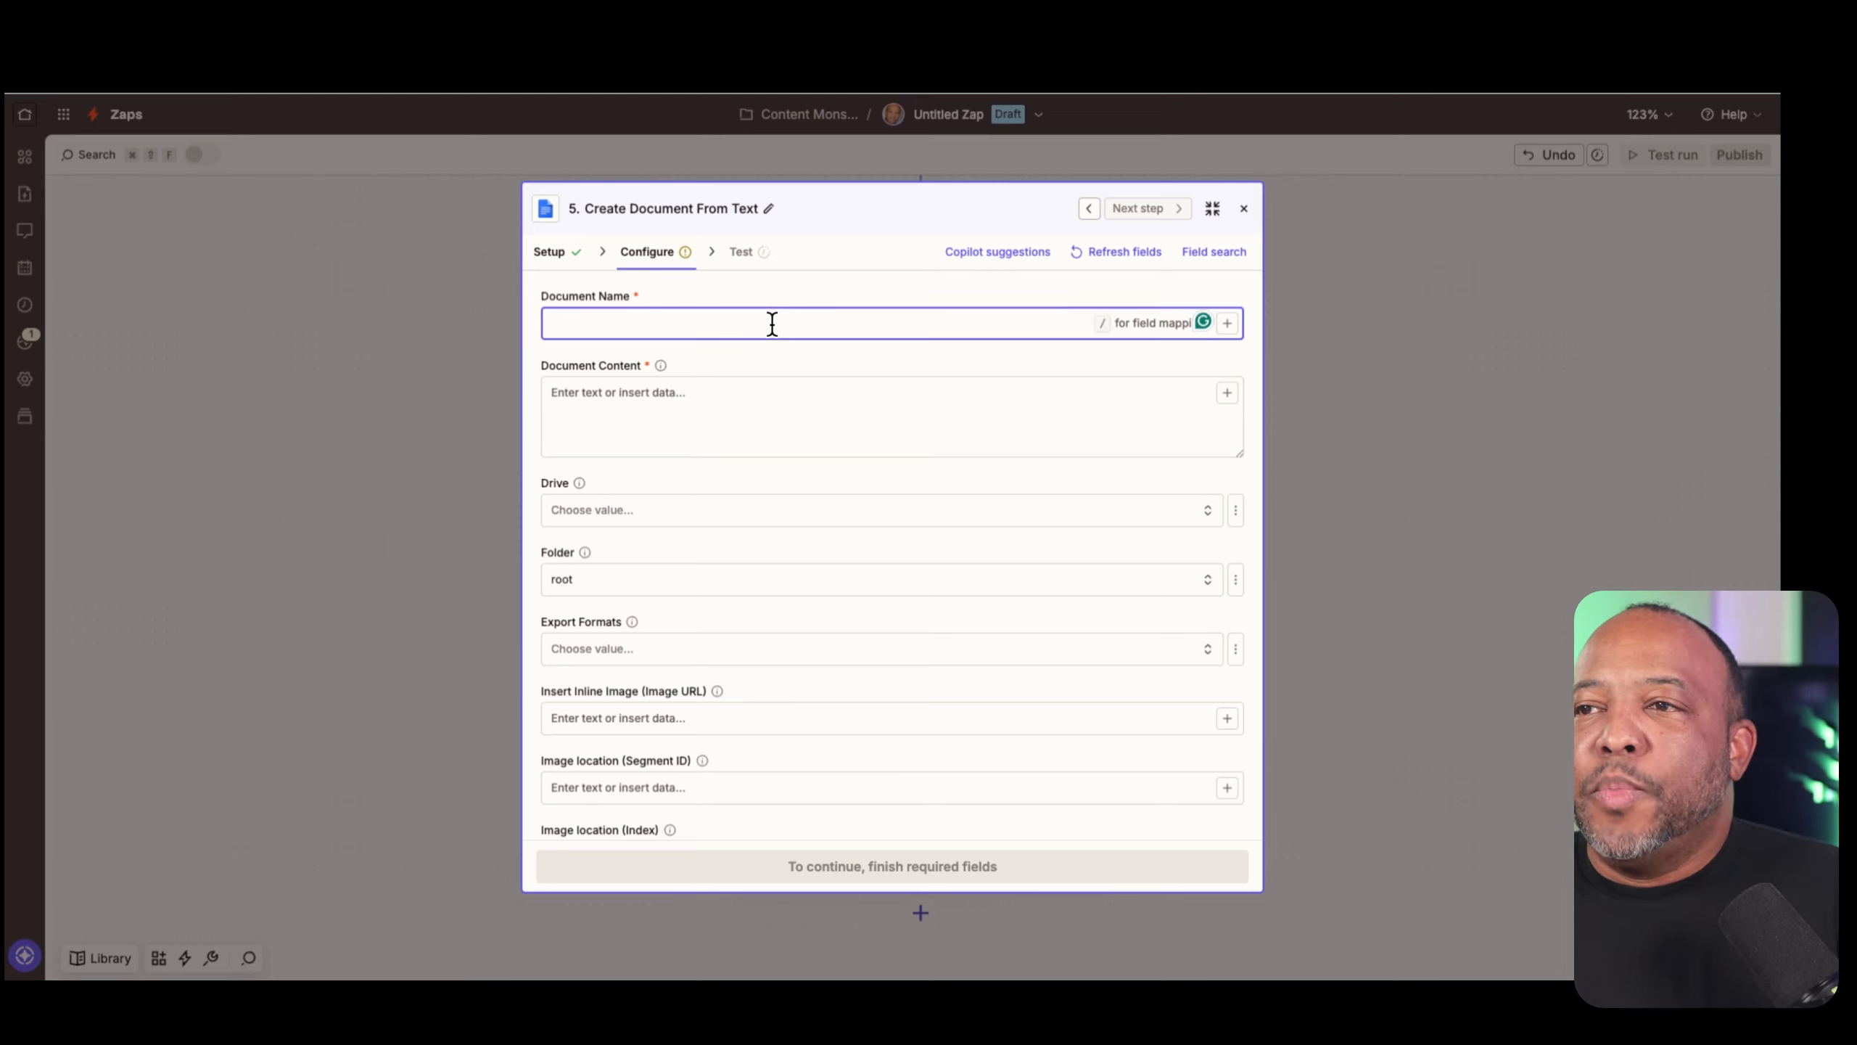
{"action": "type", "text": "Projectr"}
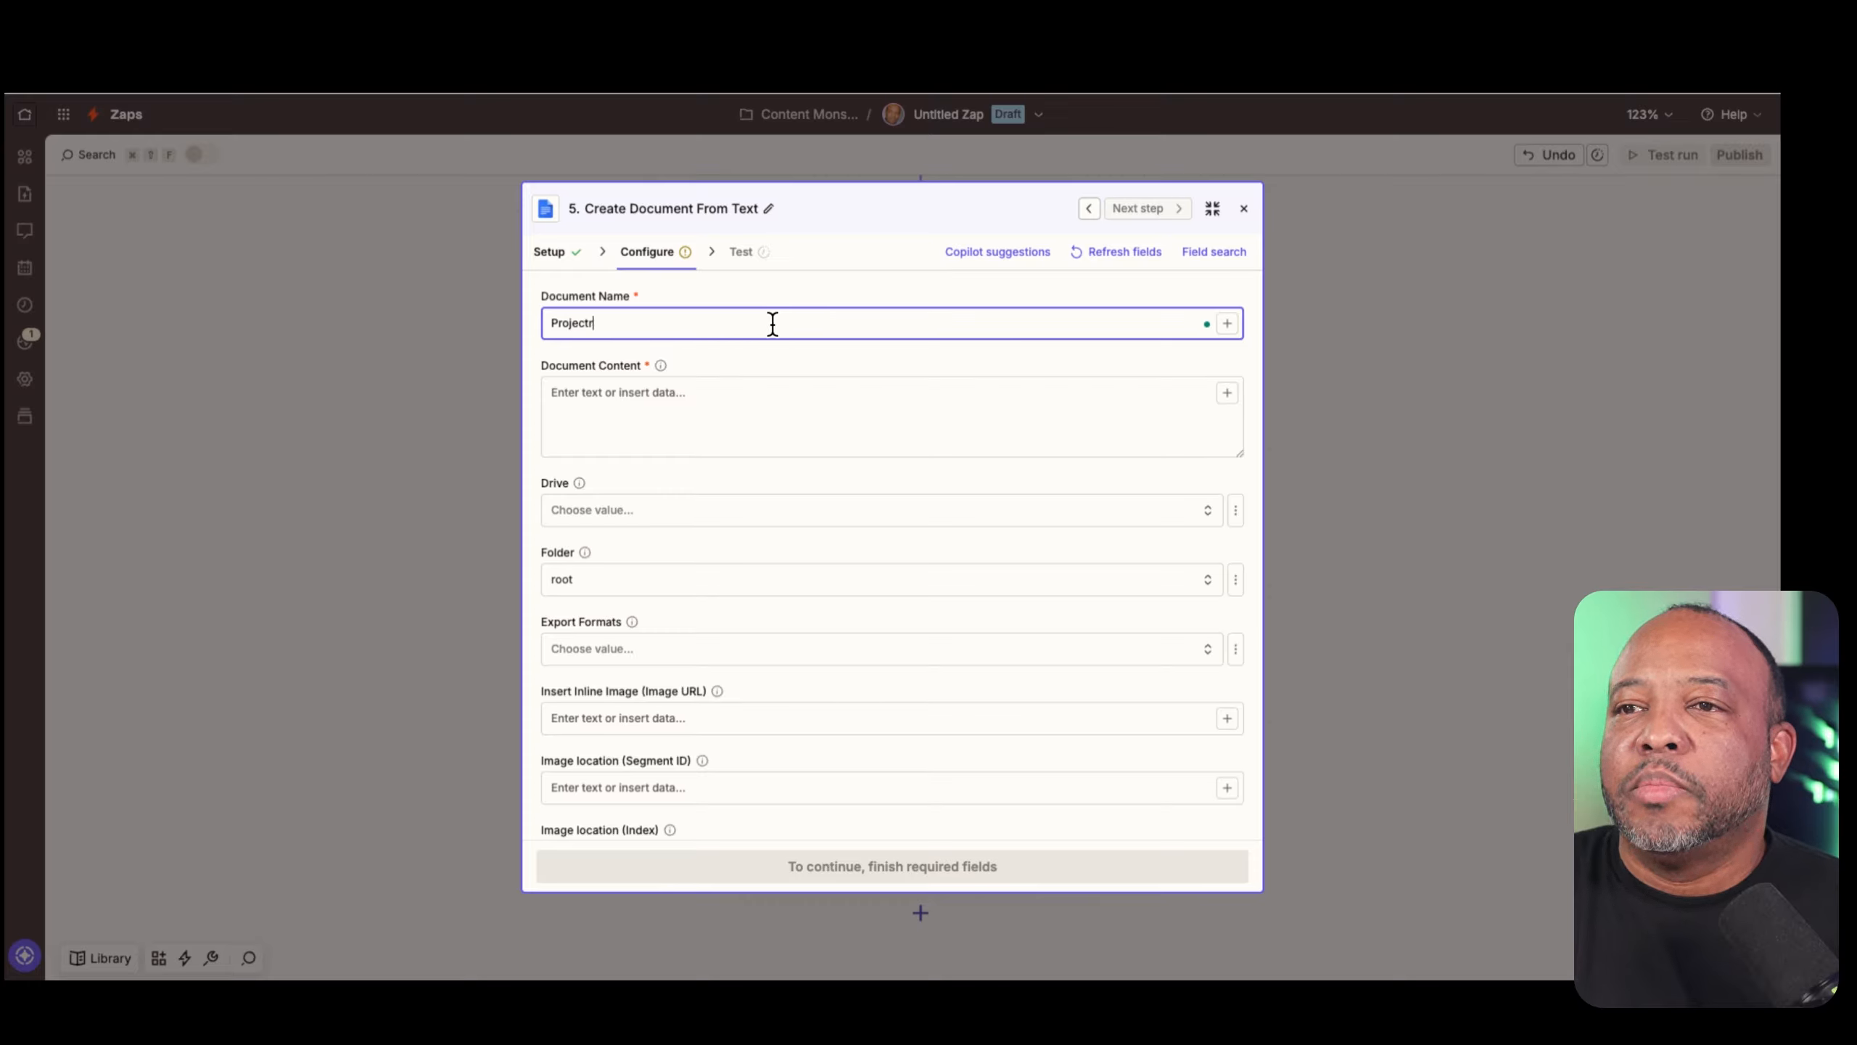
{"action": "key", "text": "BackSpace"}
{"action": "key", "text": "BackSpace"}
{"action": "type", "text": "Brief"}
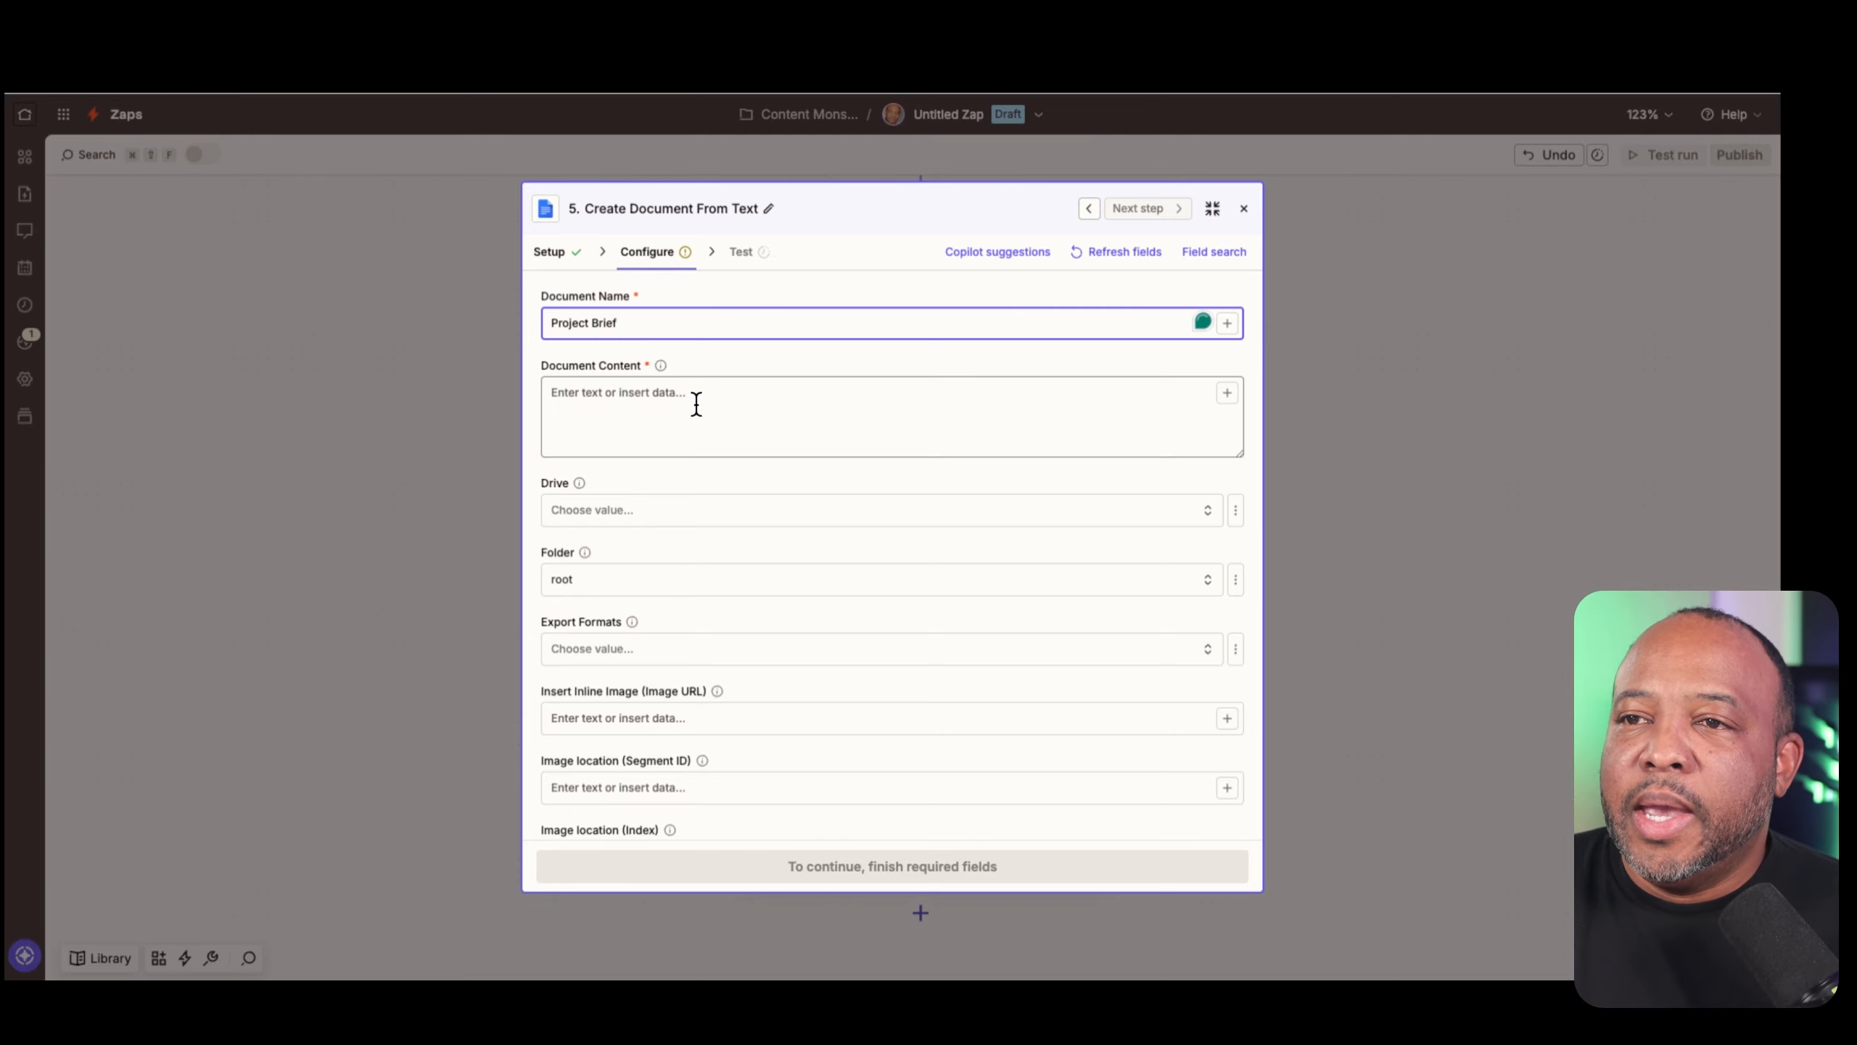
Map Document Content to the Summary output of the Analyze Text in ChatGPT step
{"action": "left_click", "coordinate": [696, 404]}
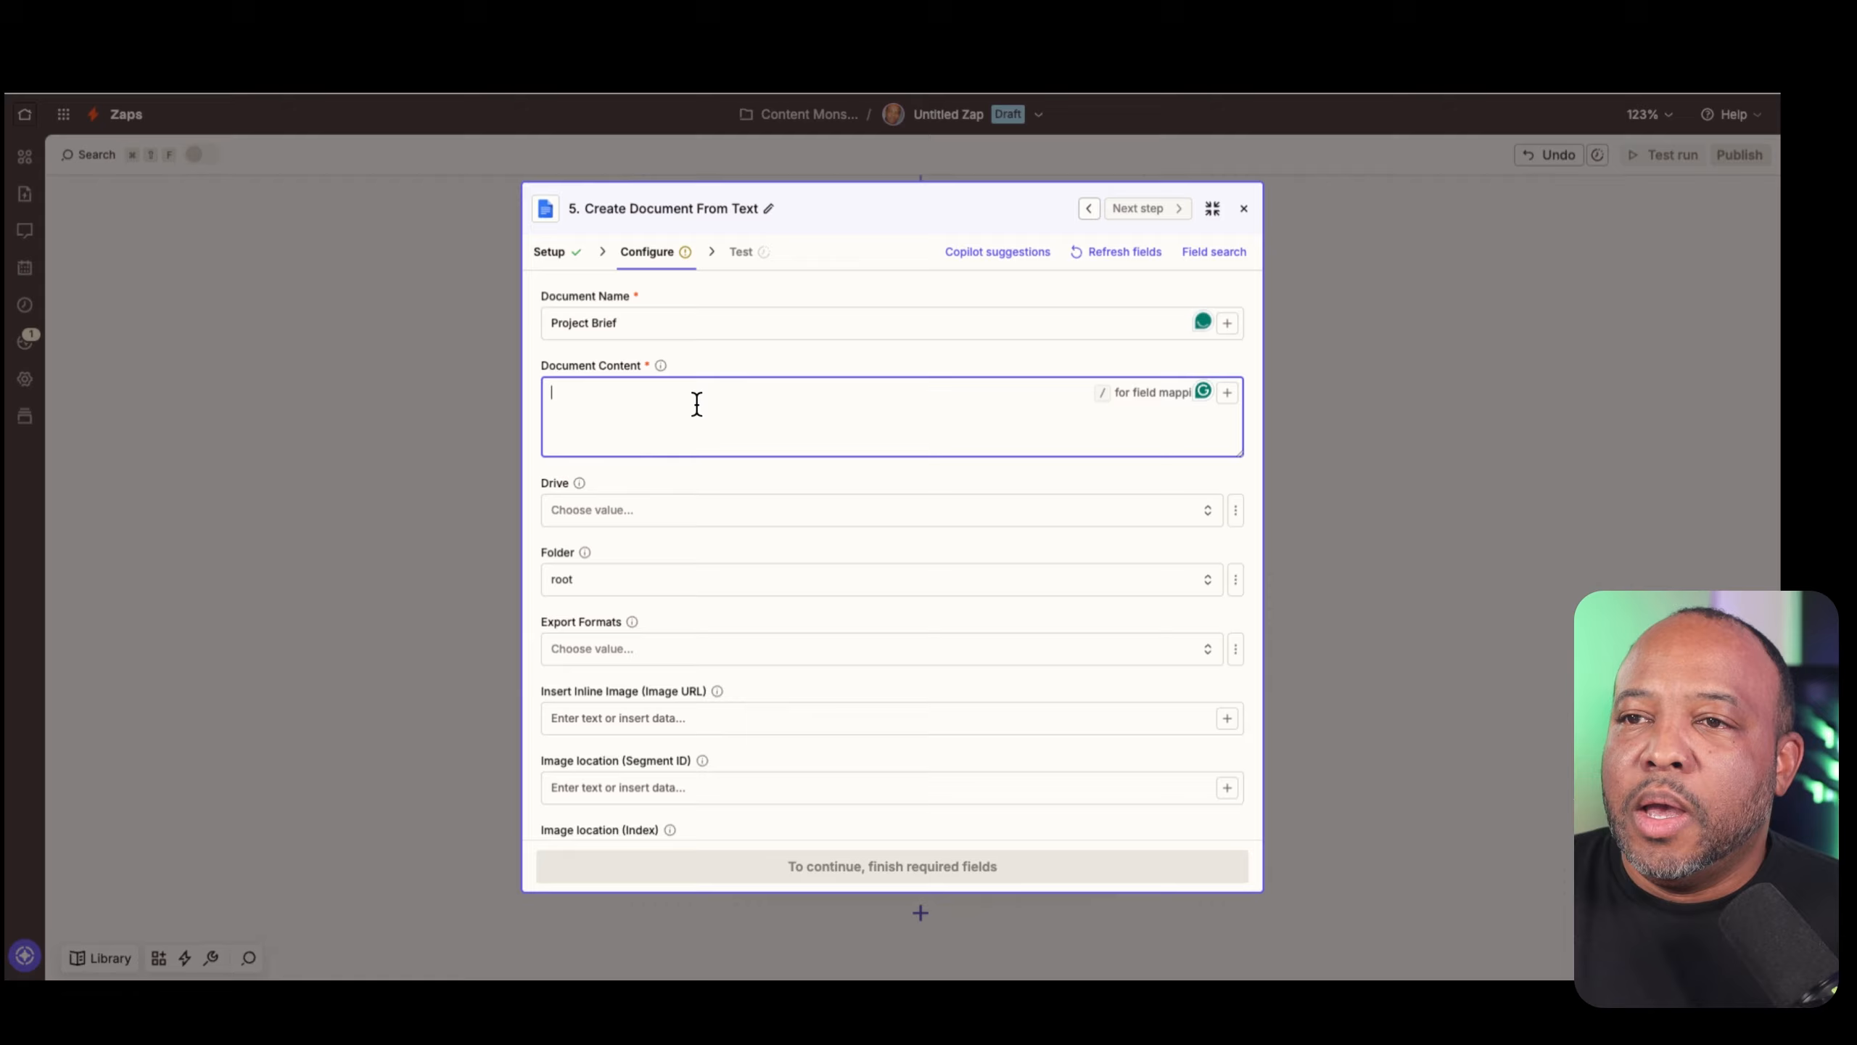
{"action": "type", "text": "/"}
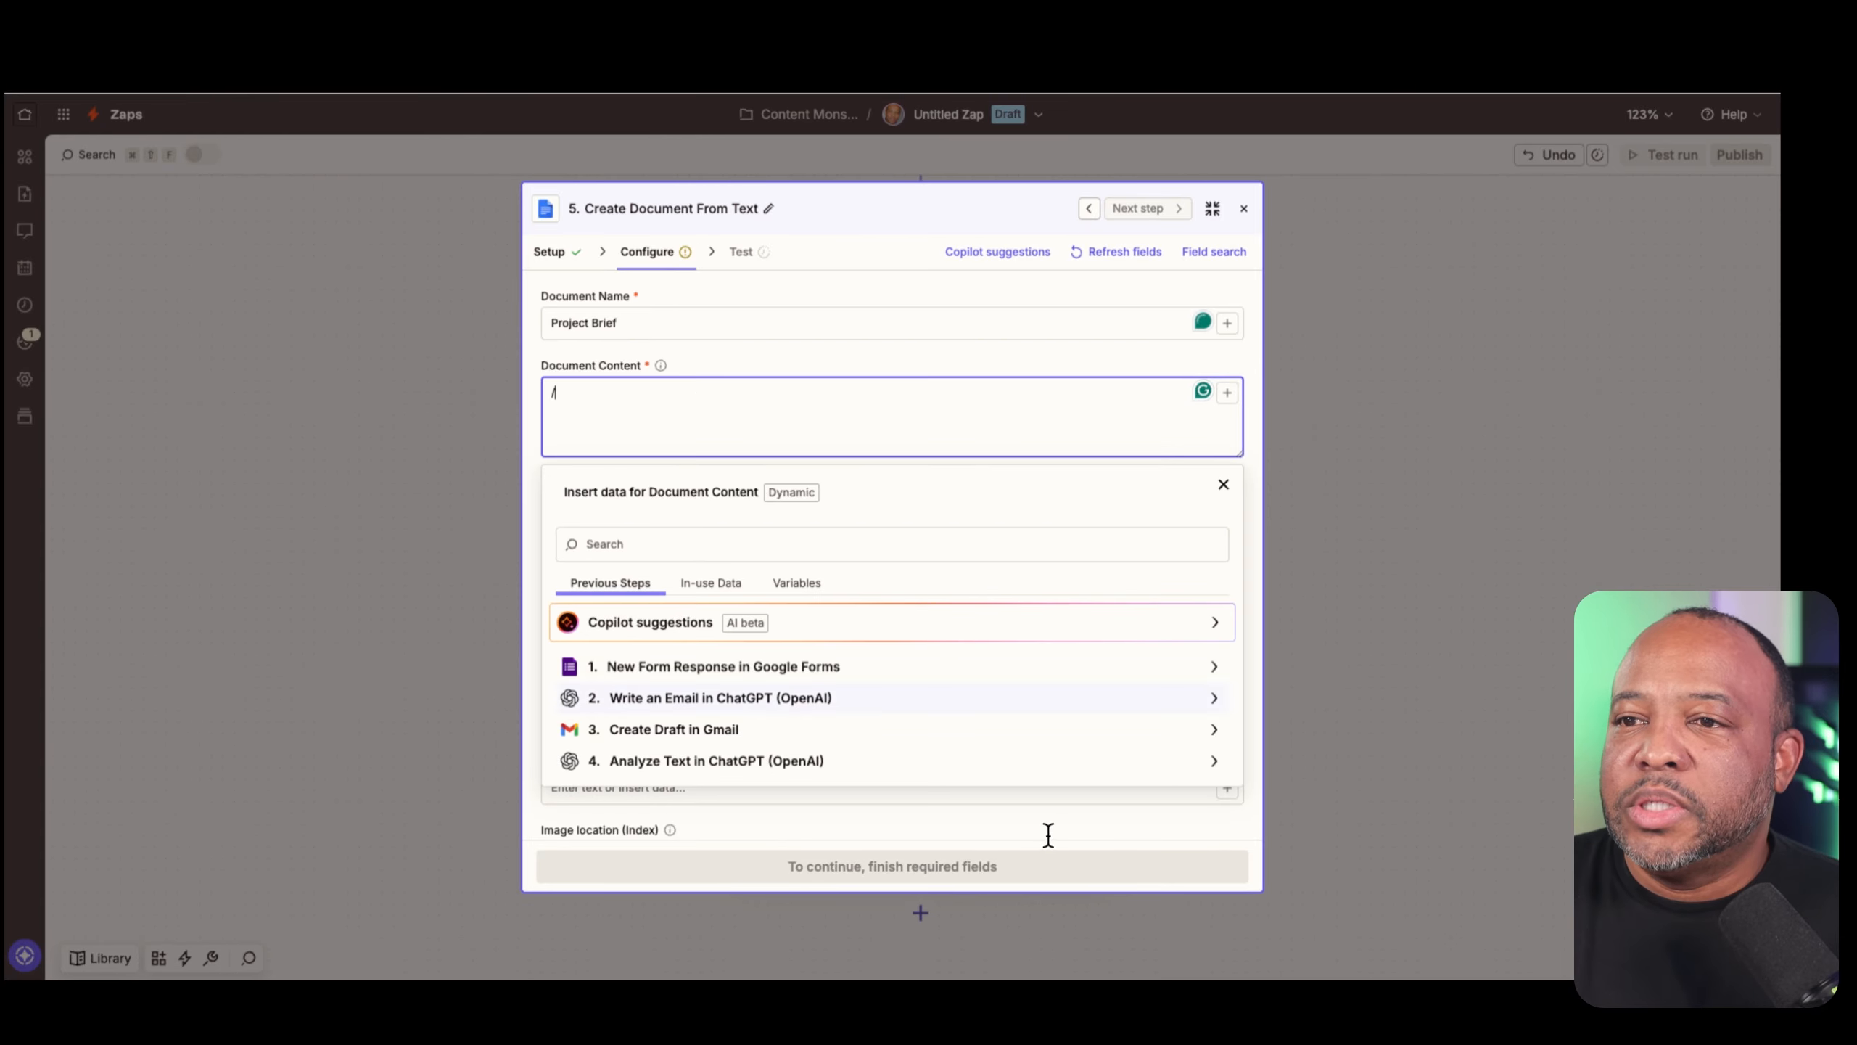
{"action": "left_click", "coordinate": [1207, 761]}
{"action": "scroll", "coordinate": [1020, 707], "scroll_direction": "down", "scroll_amount": 3}
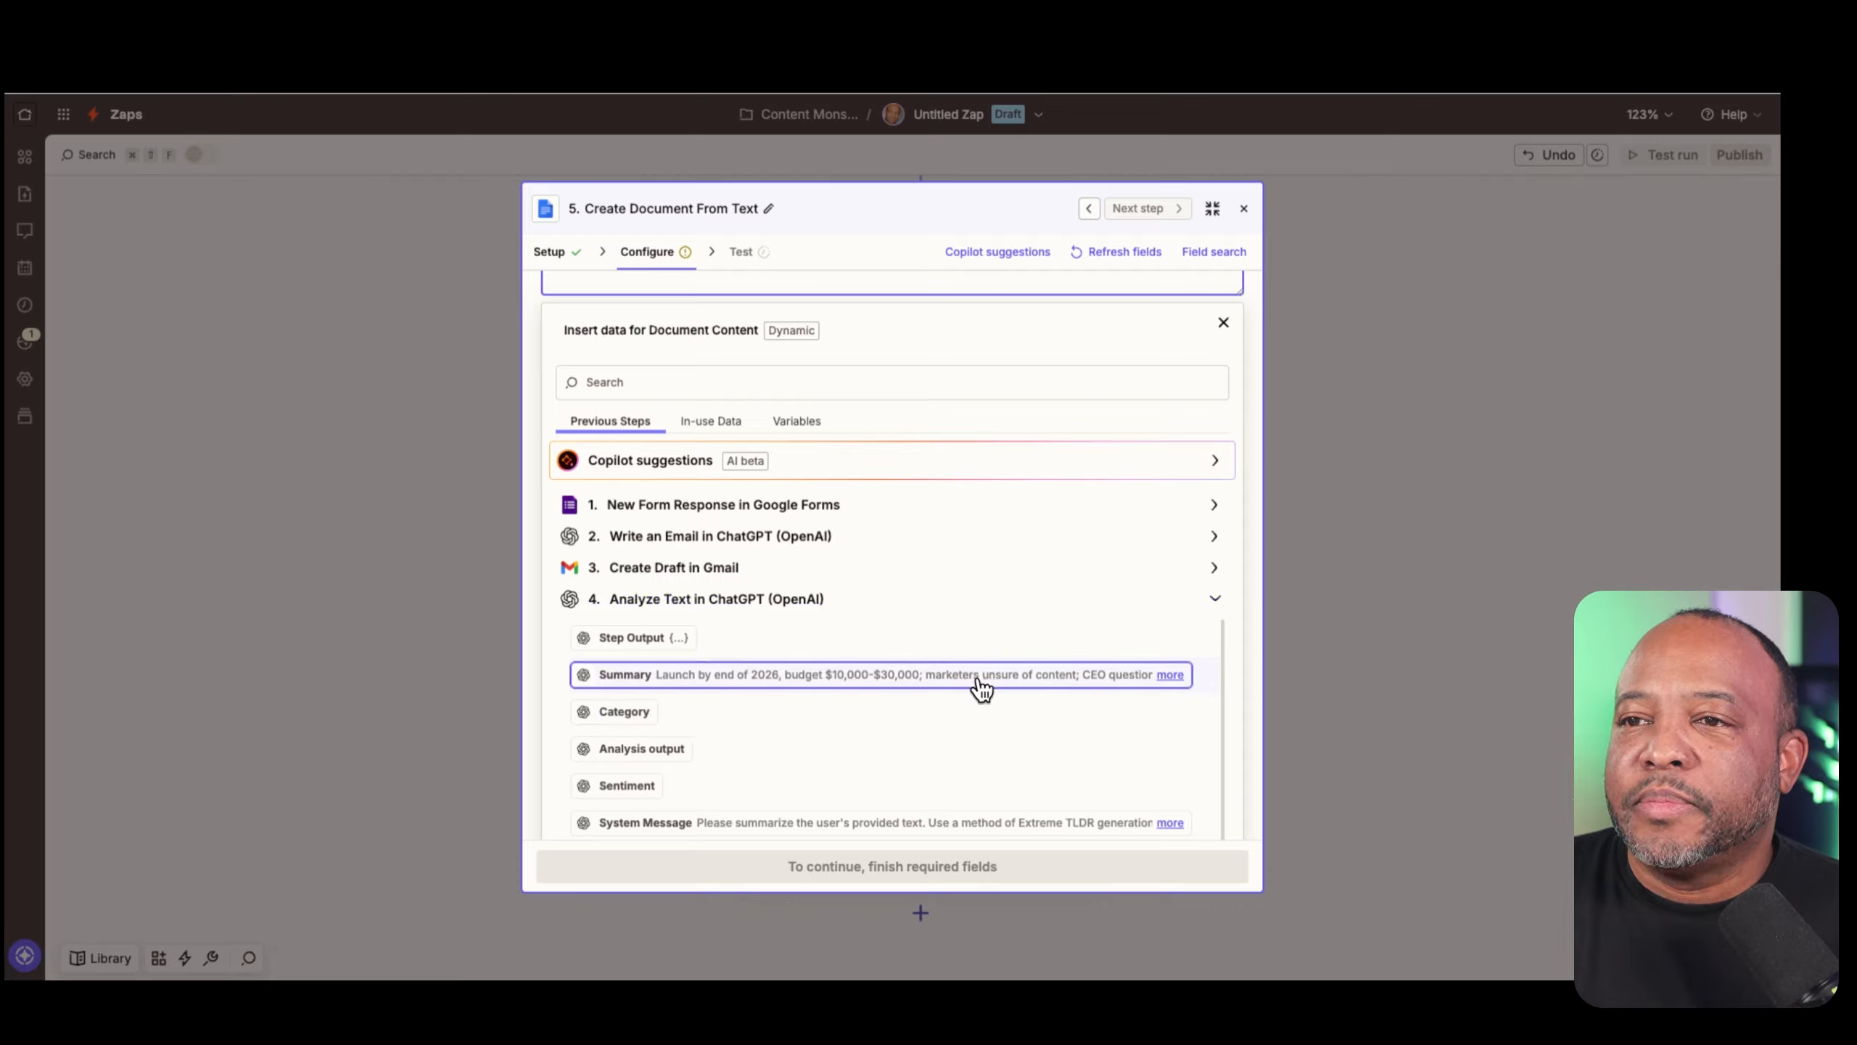
{"action": "left_click", "coordinate": [821, 674]}
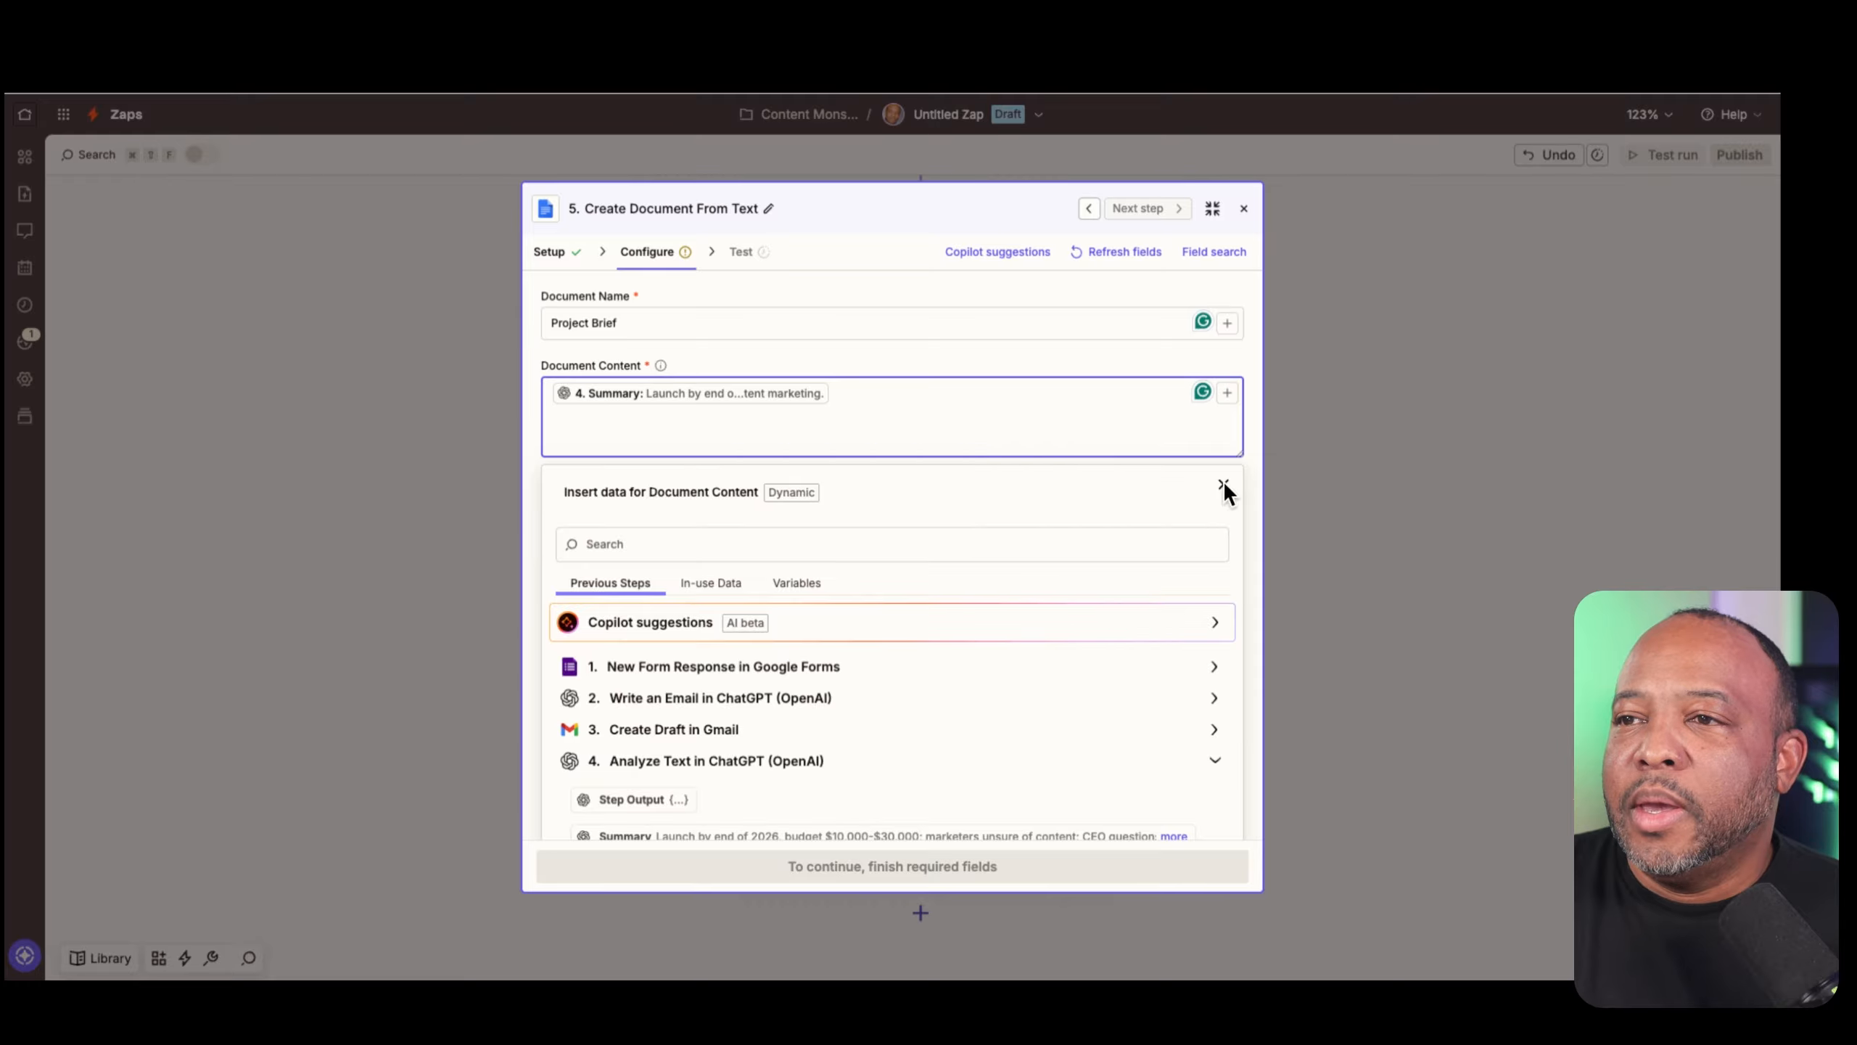
{"action": "left_click", "coordinate": [1221, 477]}
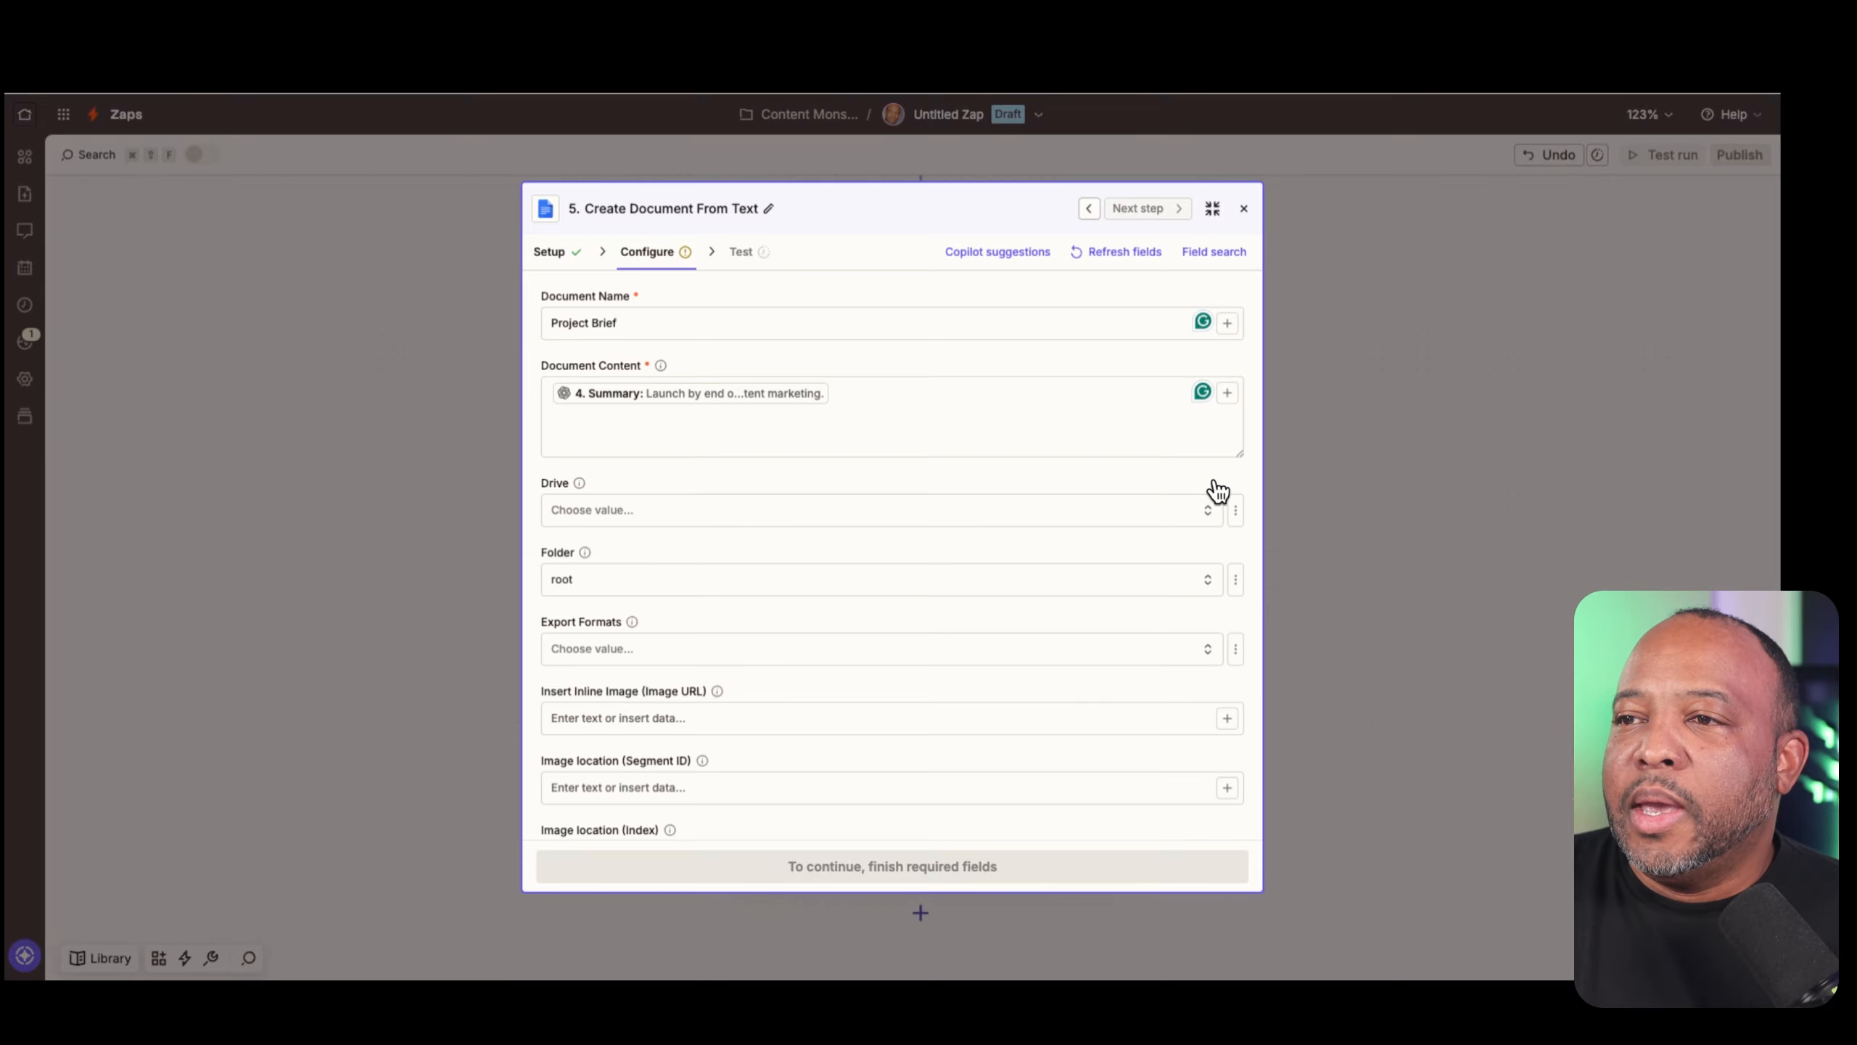
Set the Drive to My Google Drive and test the Create Document From Text step
{"action": "left_click", "coordinate": [960, 515]}
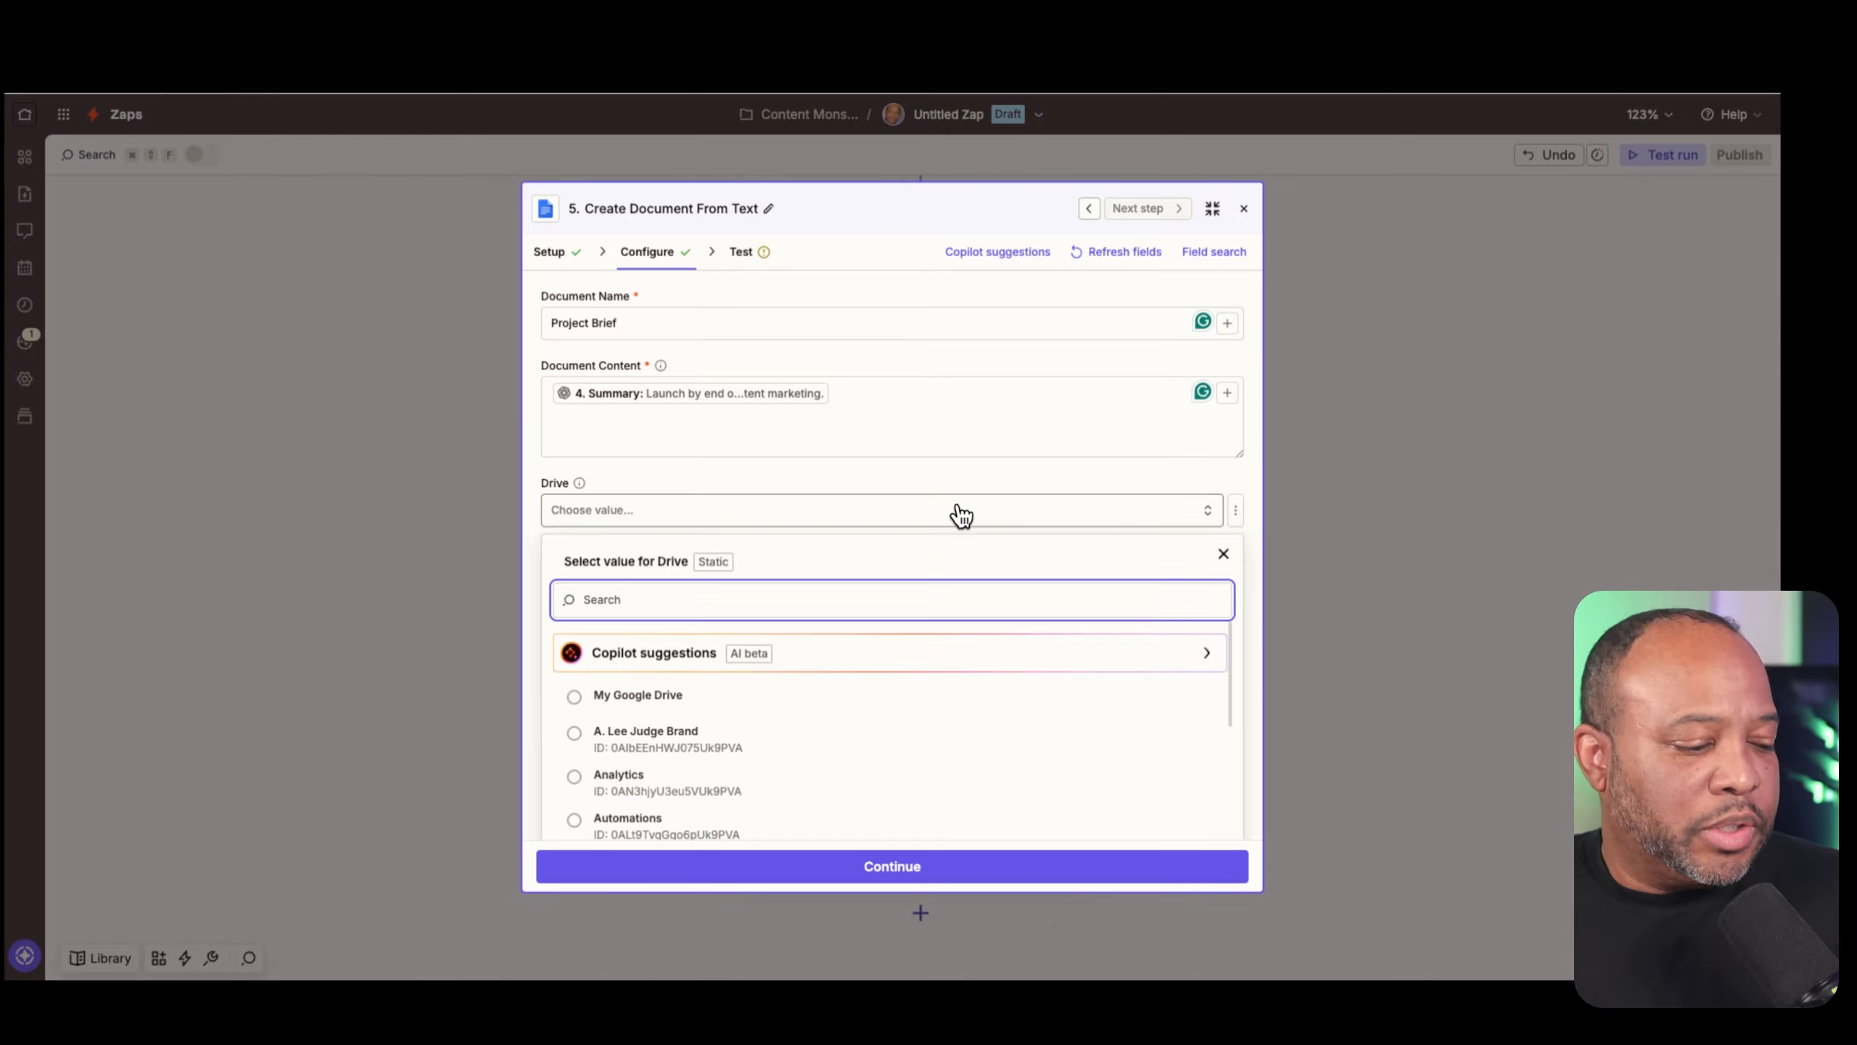
{"action": "left_click", "coordinate": [844, 704]}
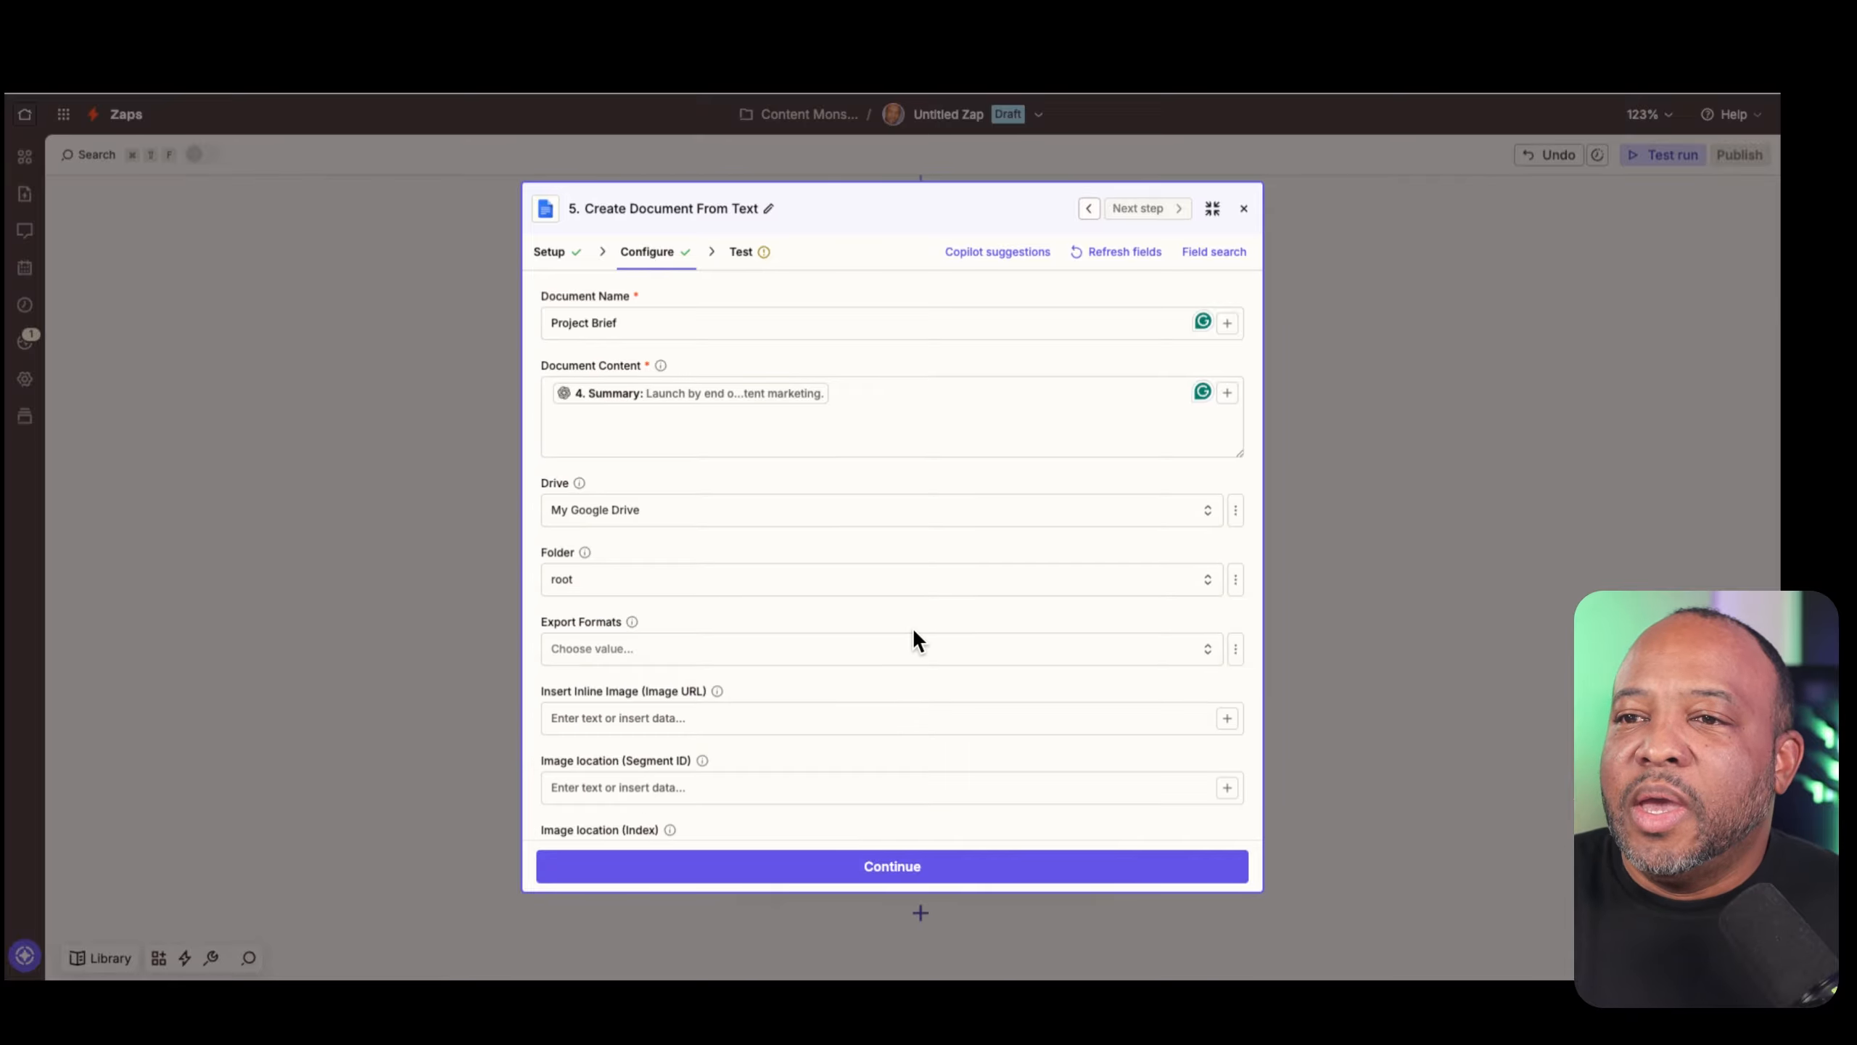
{"action": "scroll", "coordinate": [913, 627], "scroll_direction": "down", "scroll_amount": 2}
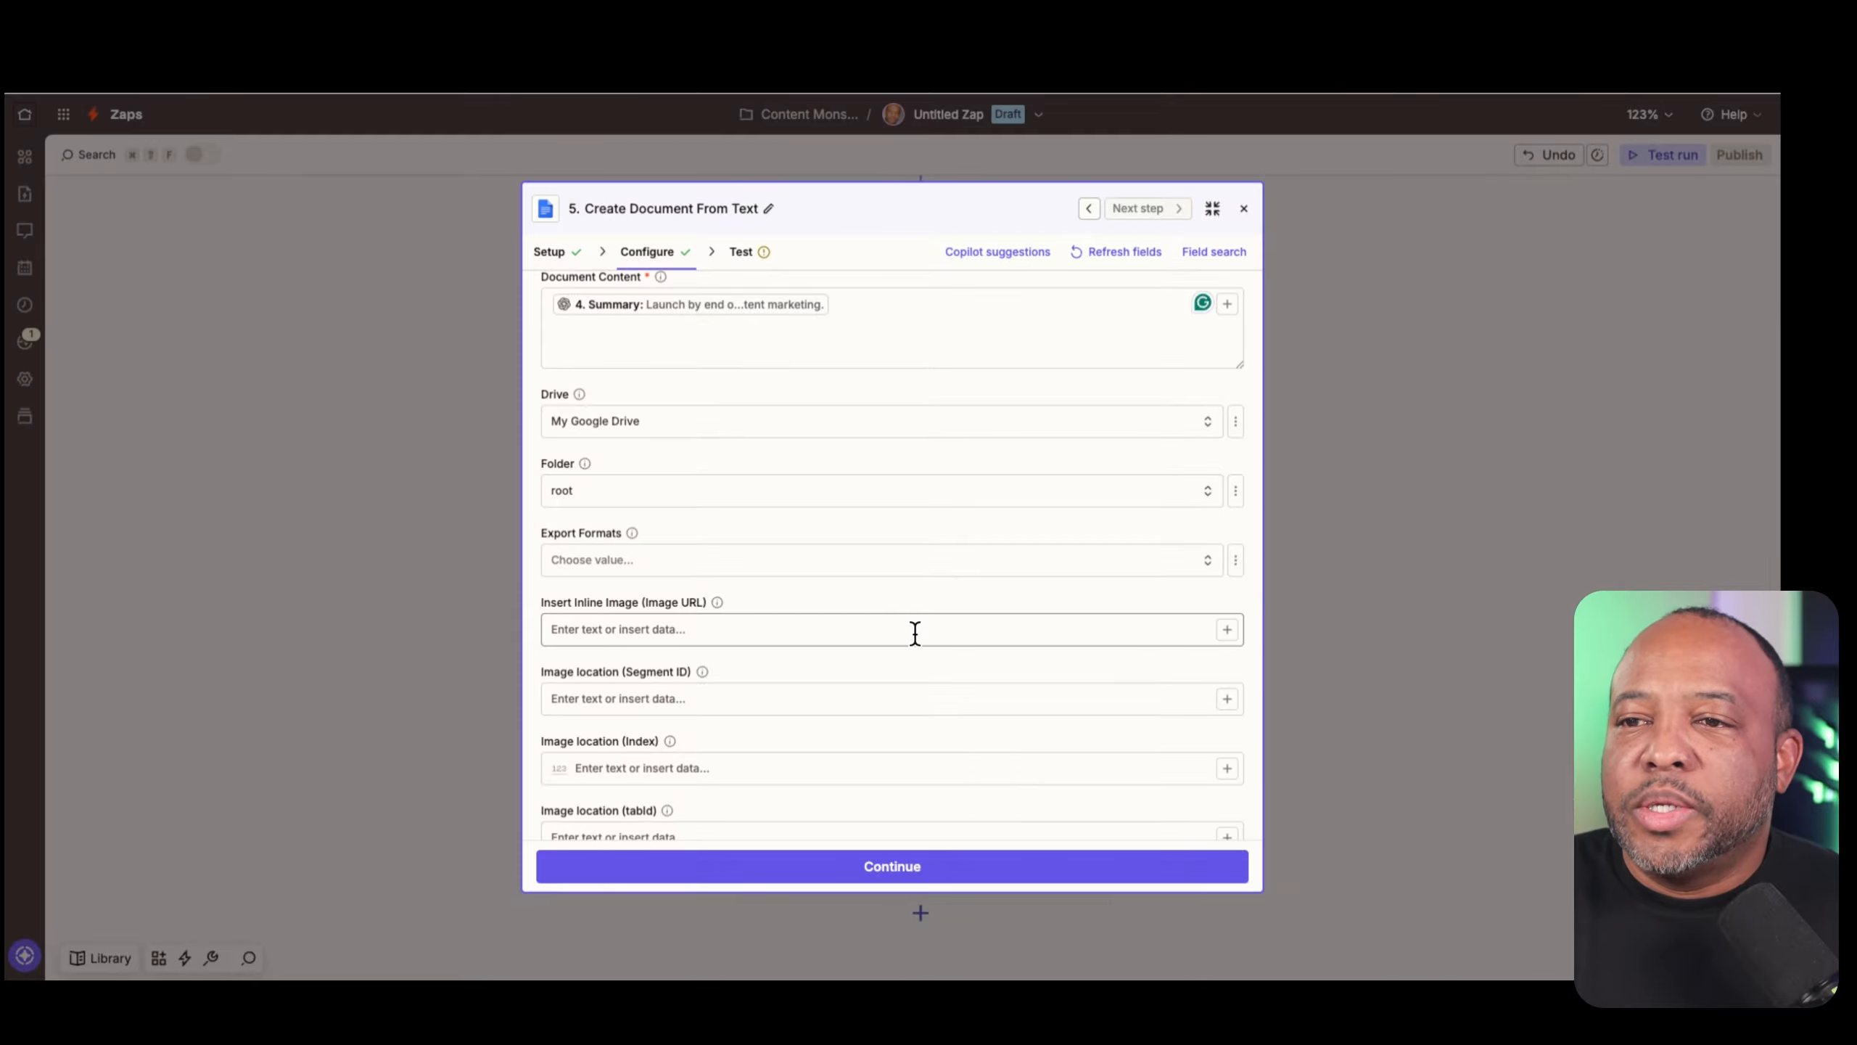
{"action": "scroll", "coordinate": [911, 628], "scroll_direction": "down", "scroll_amount": 1}
{"action": "left_click", "coordinate": [931, 880]}
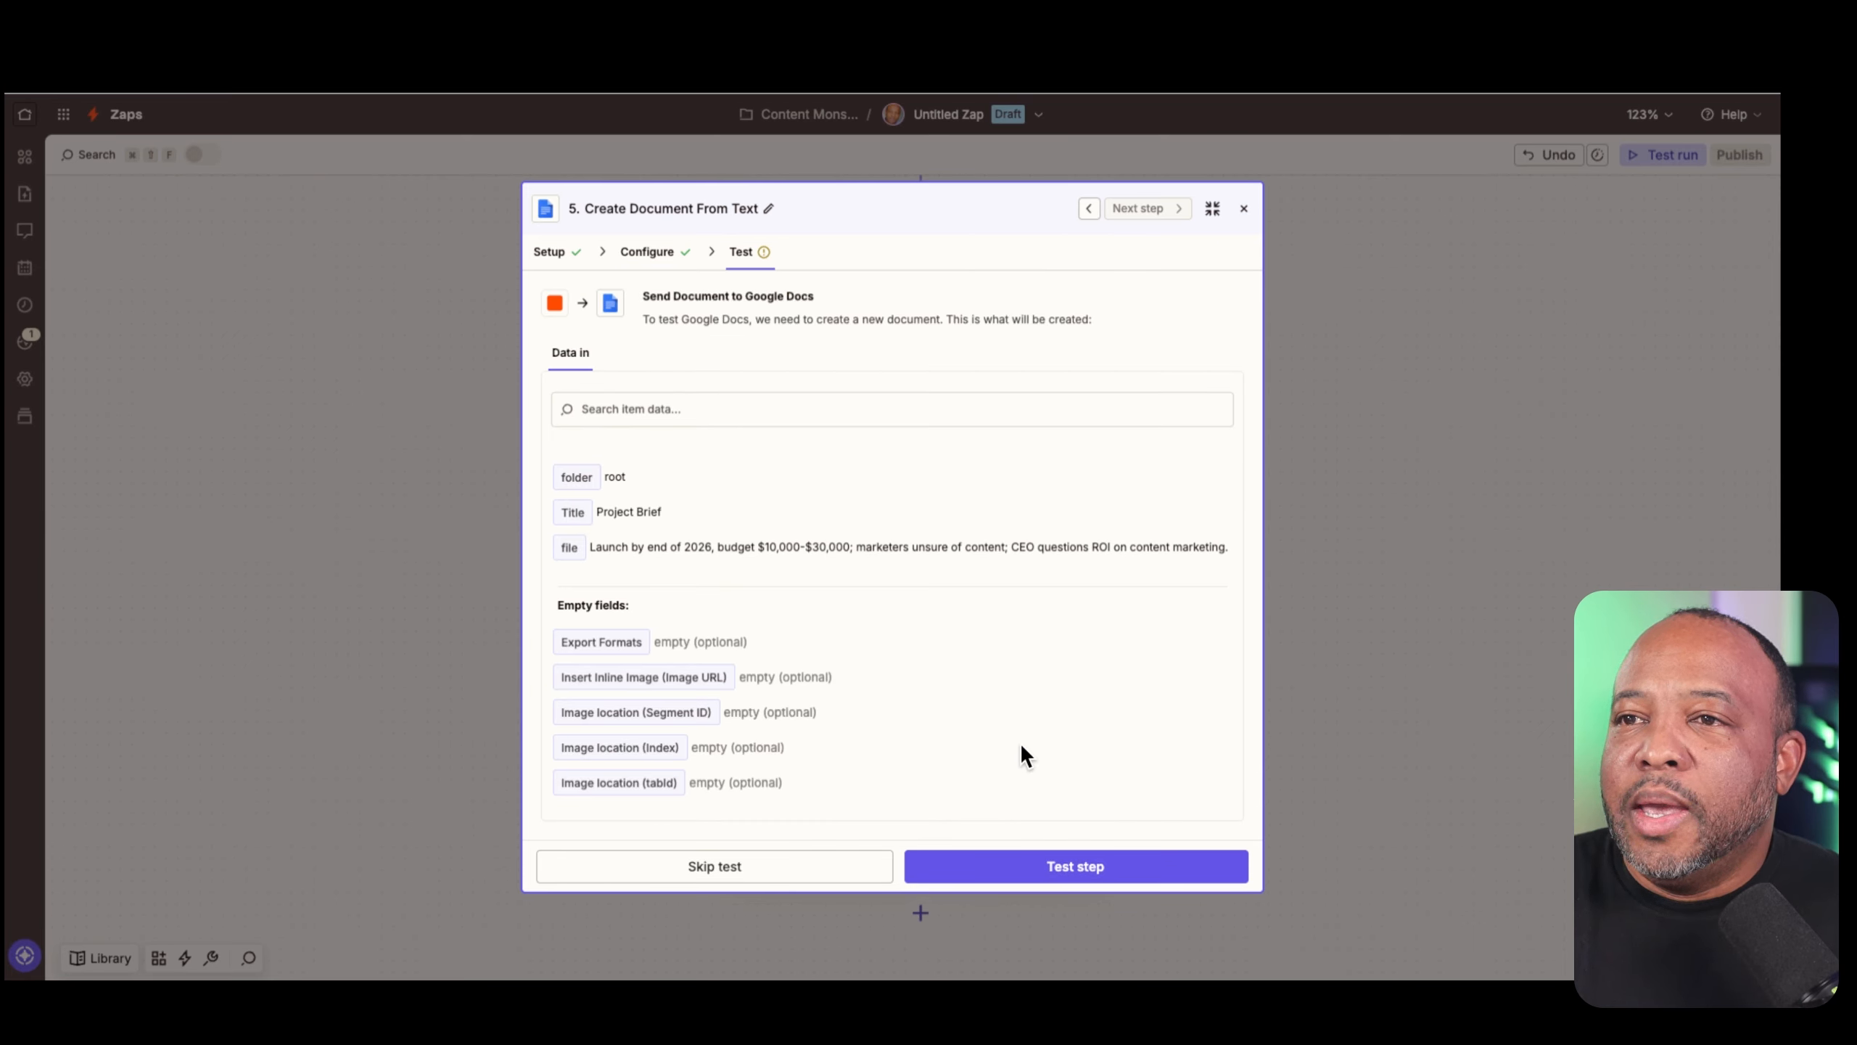
{"action": "left_click", "coordinate": [1032, 850]}
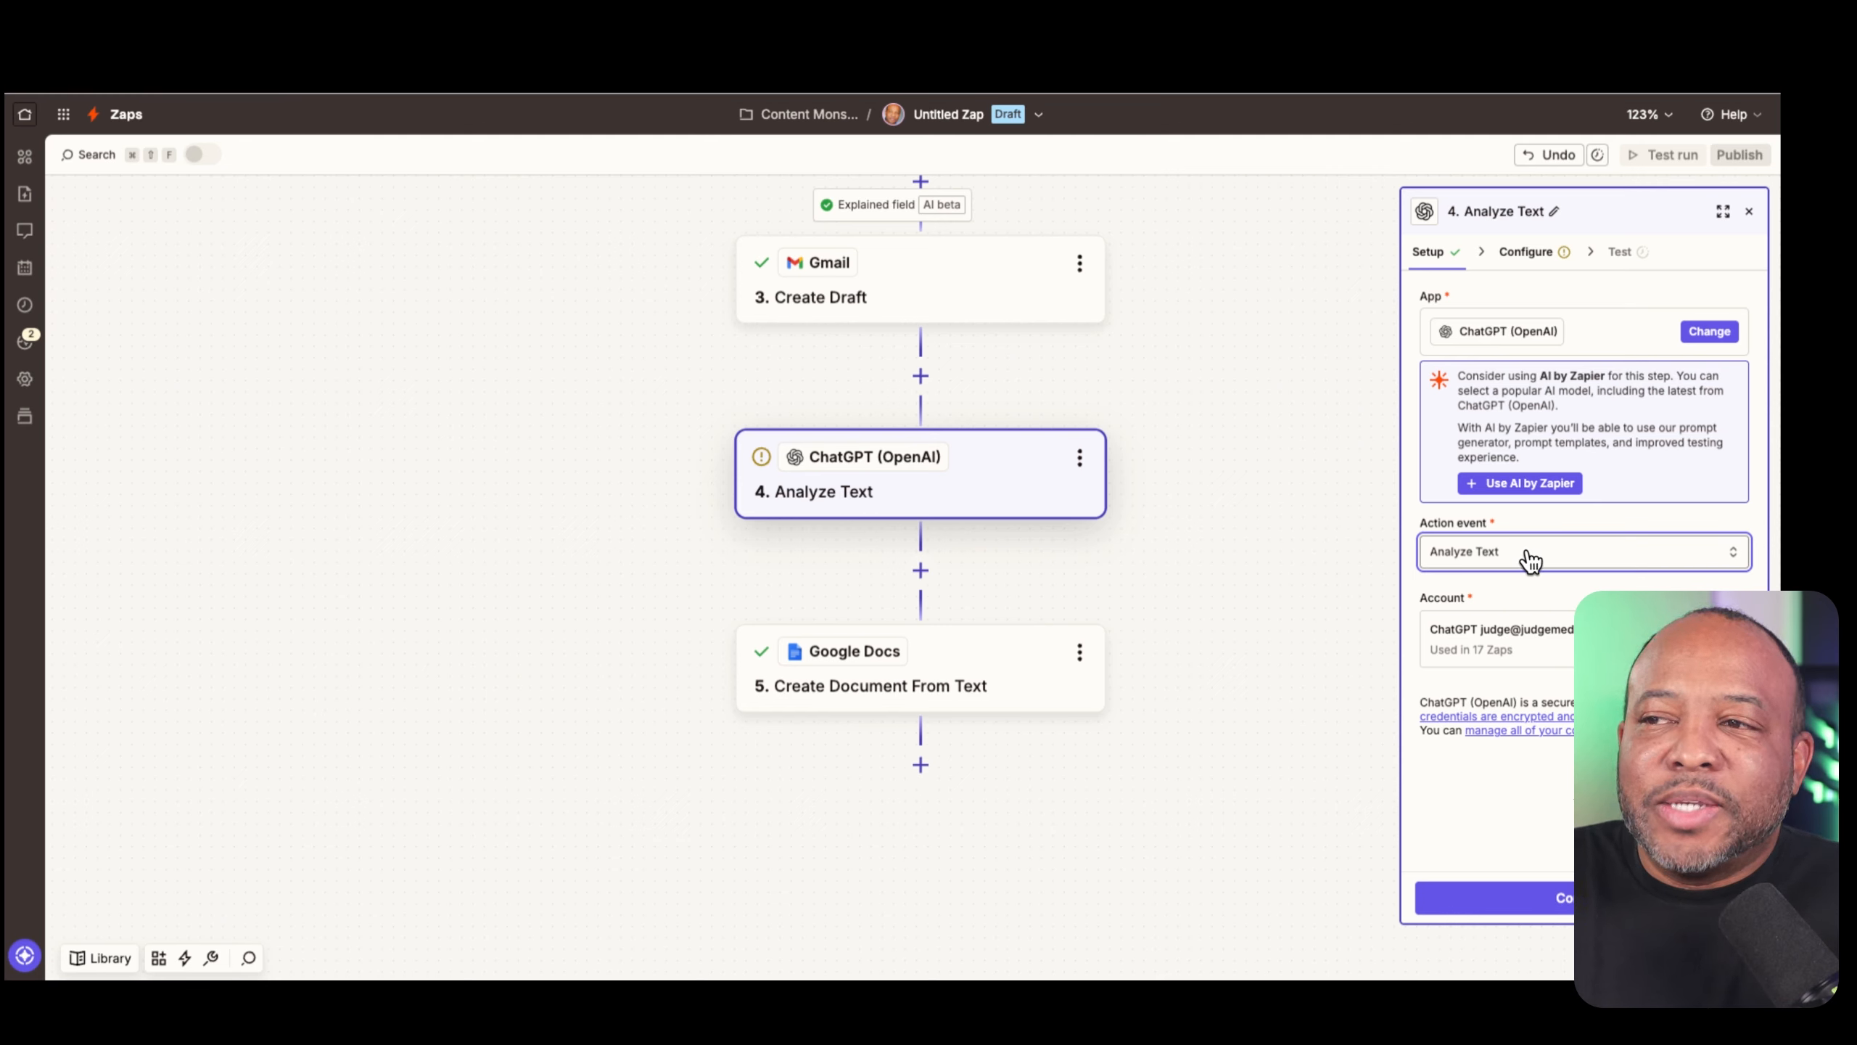
Change the action event of the ChatGPT step 4 from Analyze Text to Conversation
{"action": "left_click", "coordinate": [1540, 556]}
{"action": "scroll", "coordinate": [1323, 717], "scroll_direction": "down", "scroll_amount": 4}
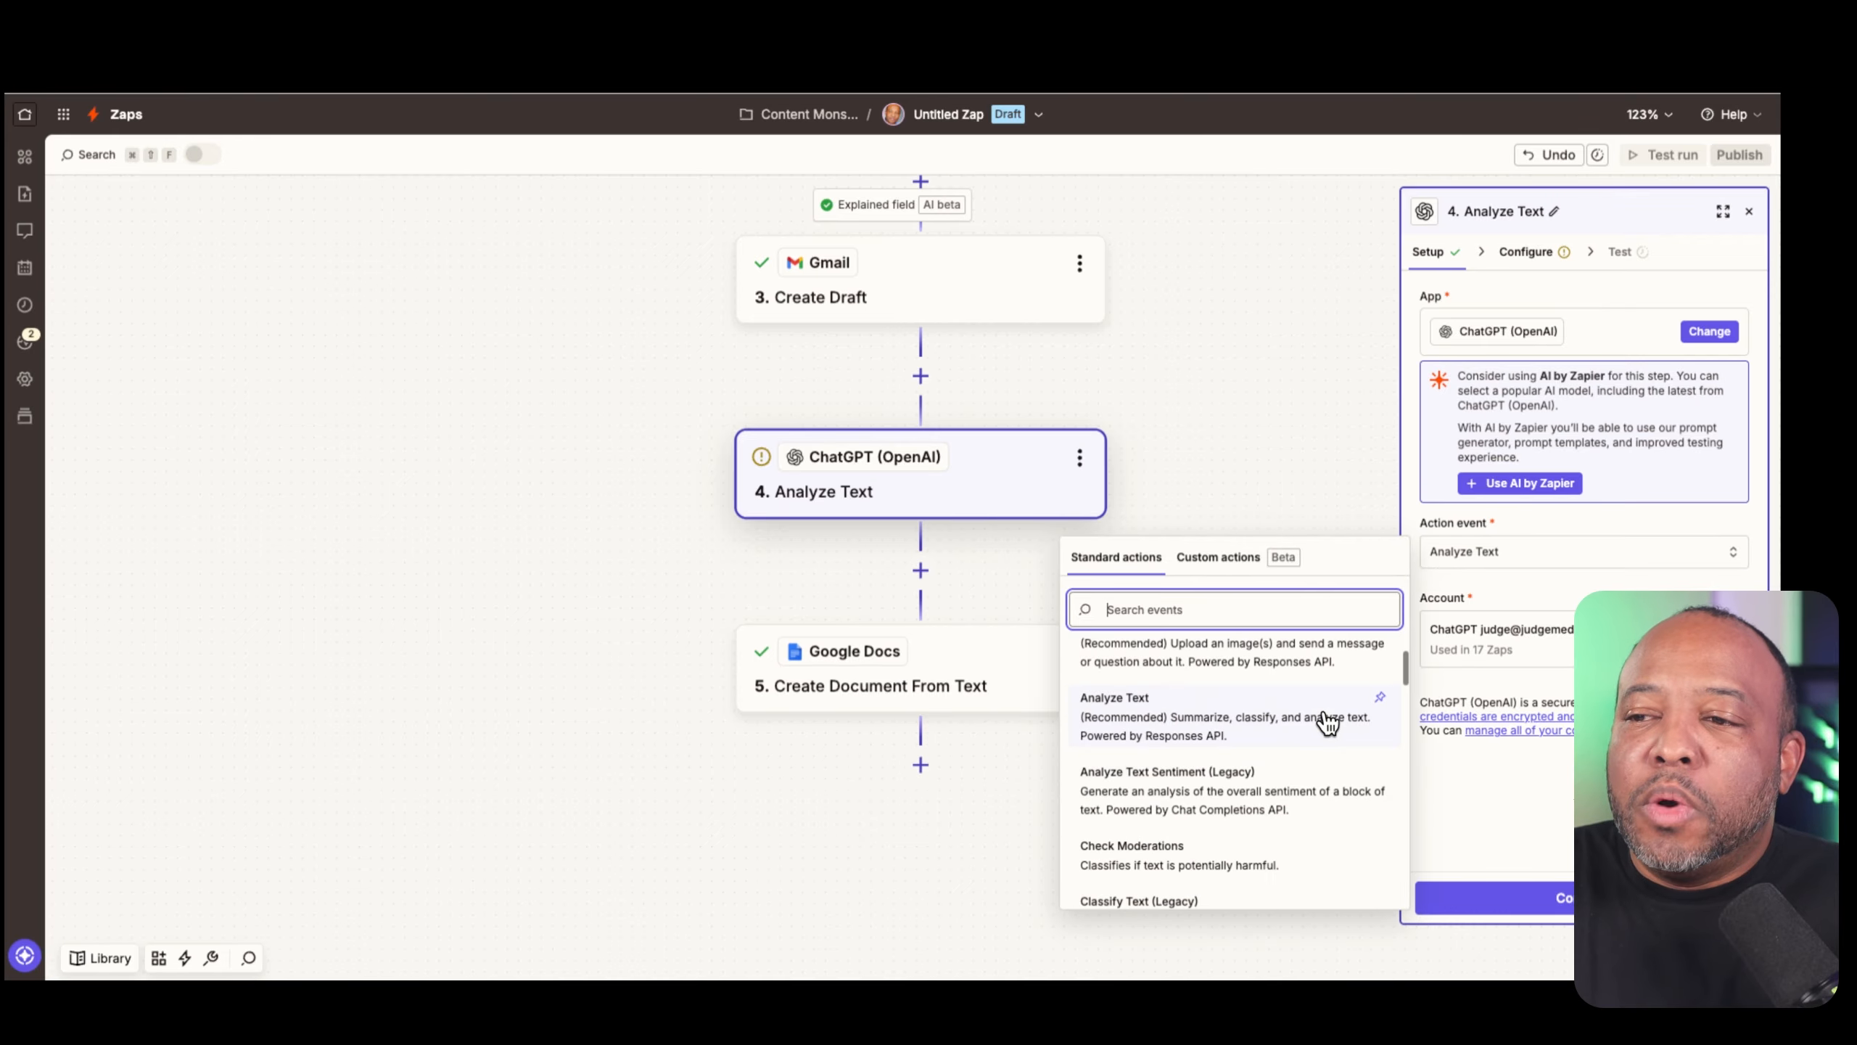
{"action": "scroll", "coordinate": [1243, 754], "scroll_direction": "down", "scroll_amount": 2}
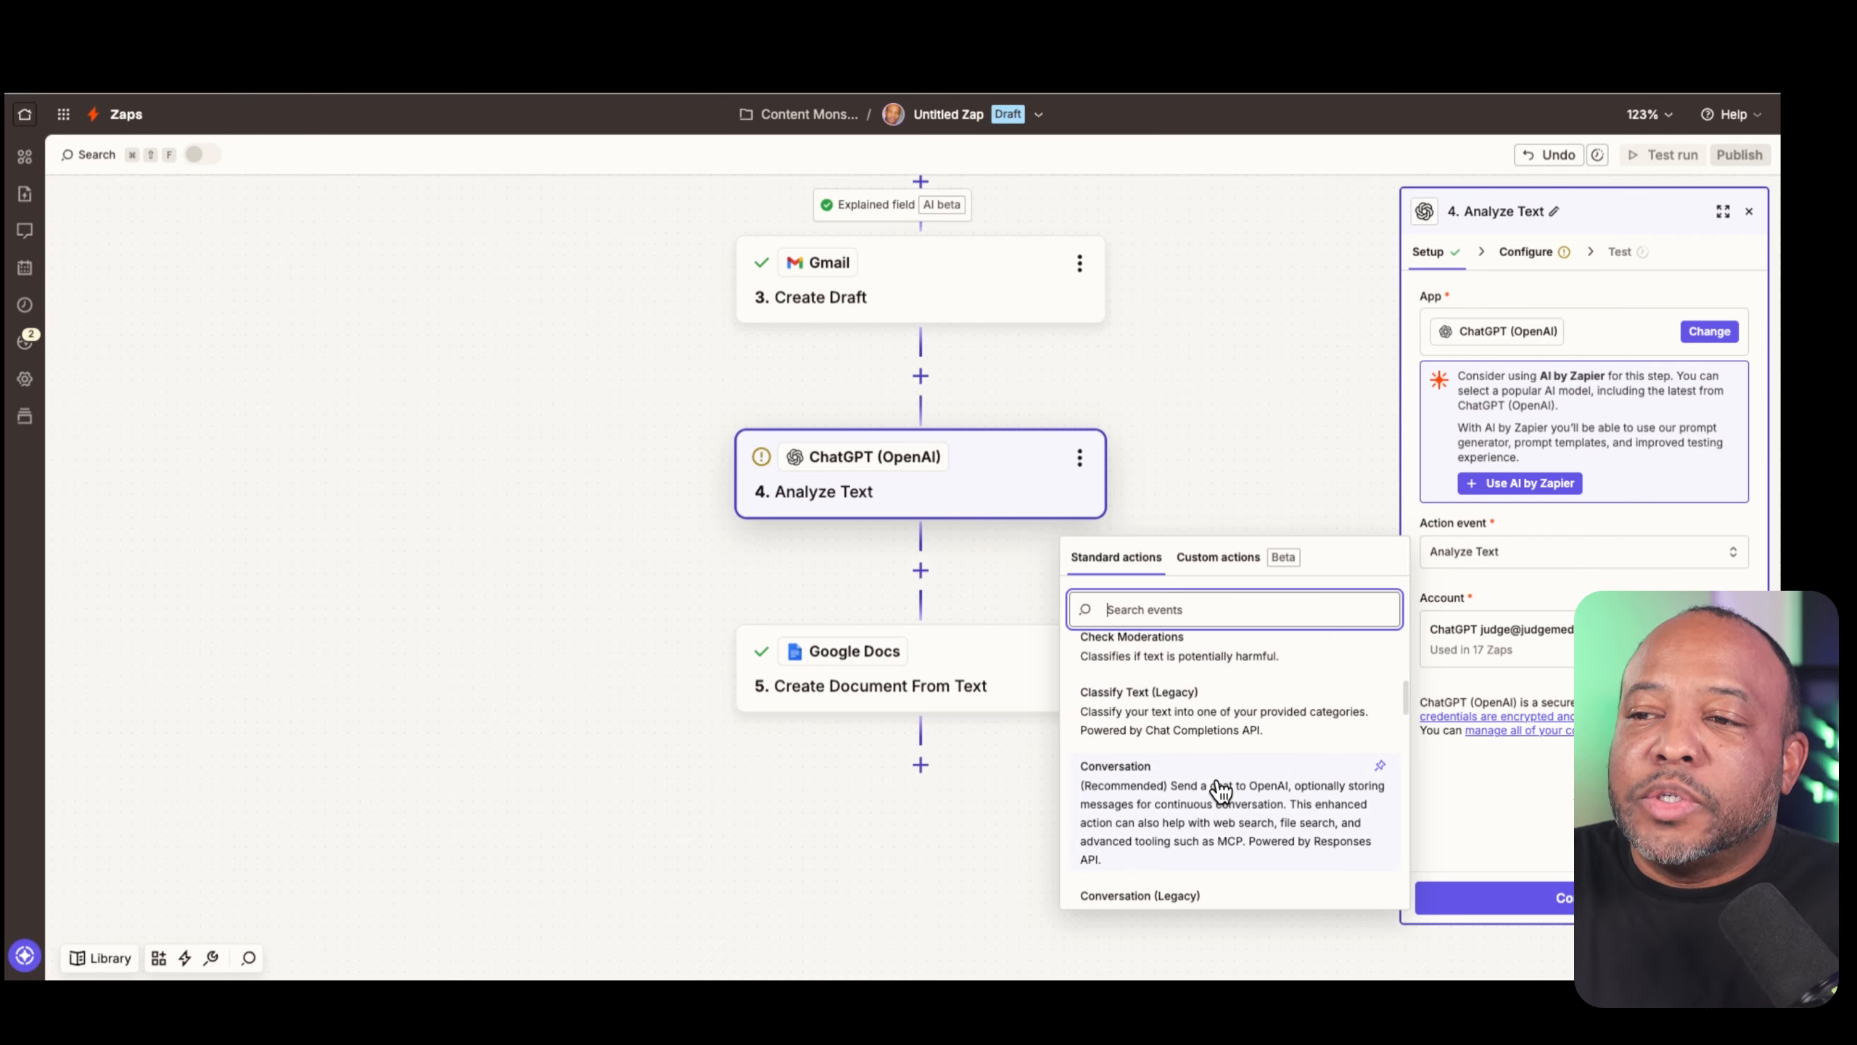
{"action": "left_click", "coordinate": [1218, 777]}
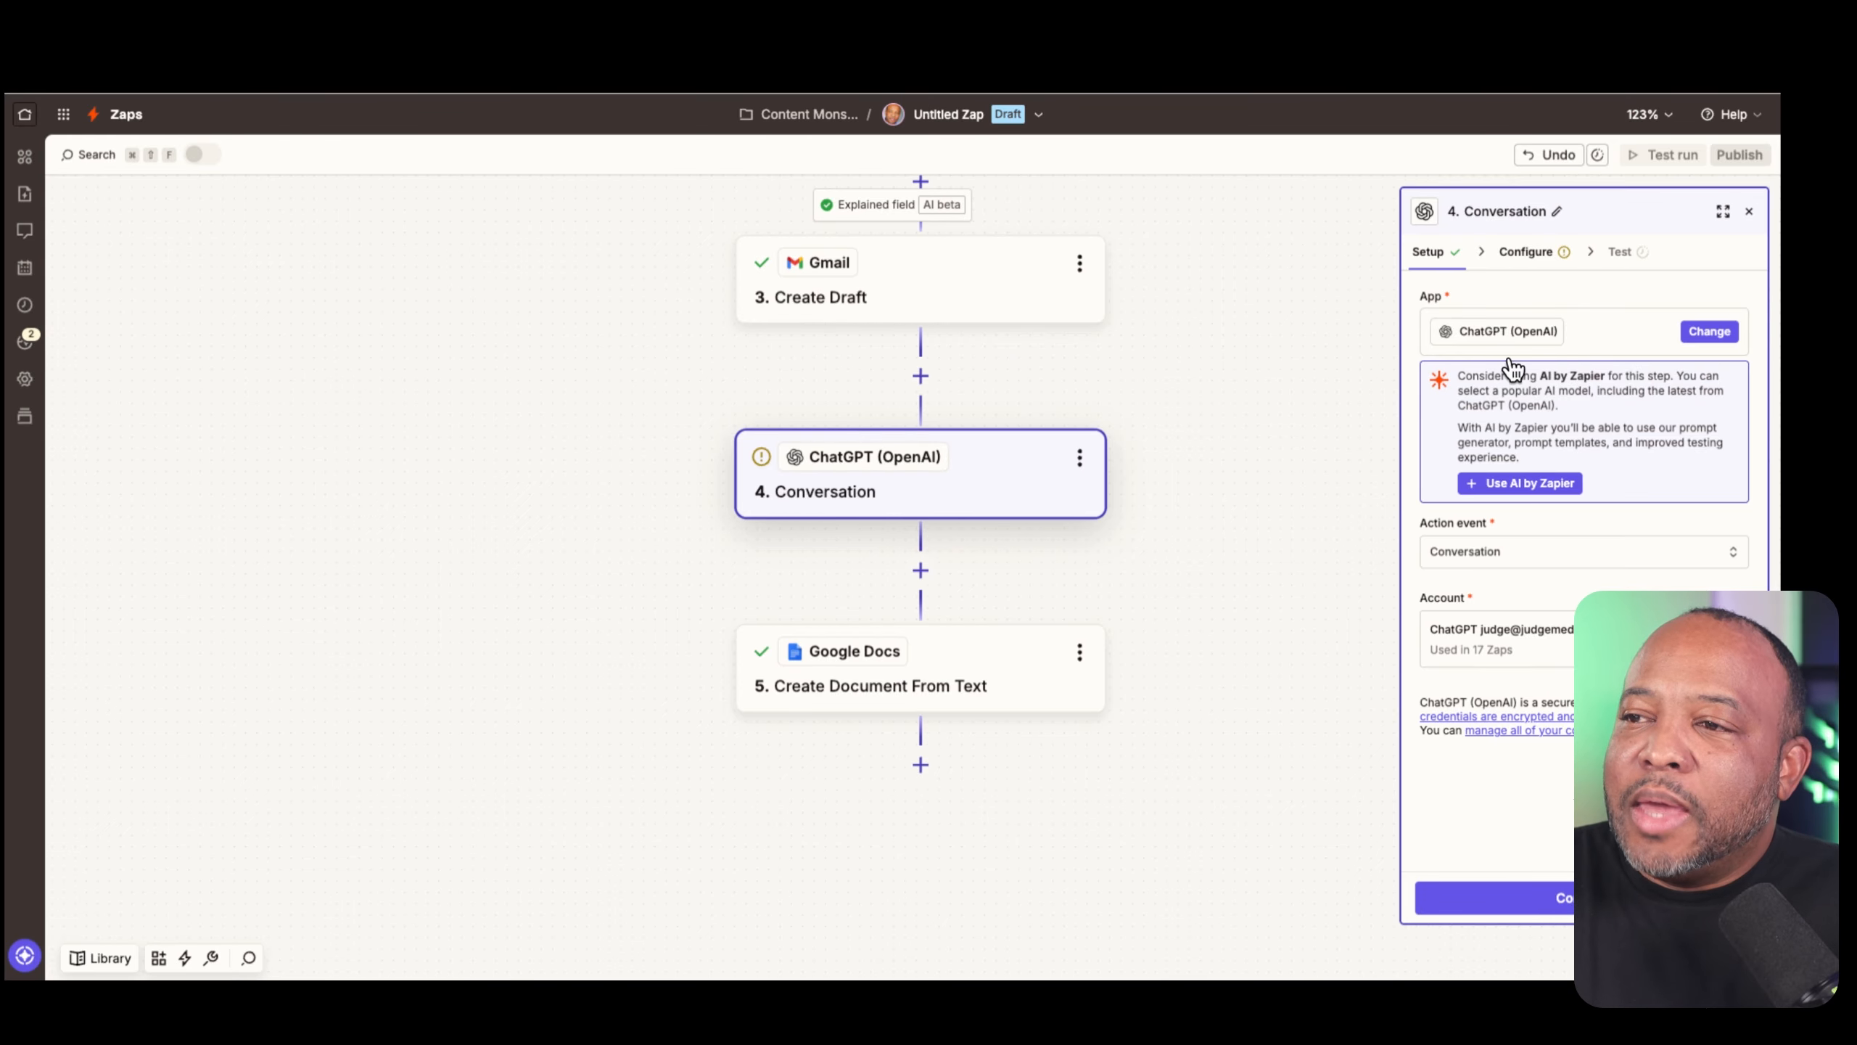
Fill the Conversation step's User Message with the copied Senior Project Manager prompt for writing a formal Project Initiation Brief
{"action": "left_click", "coordinate": [1527, 253]}
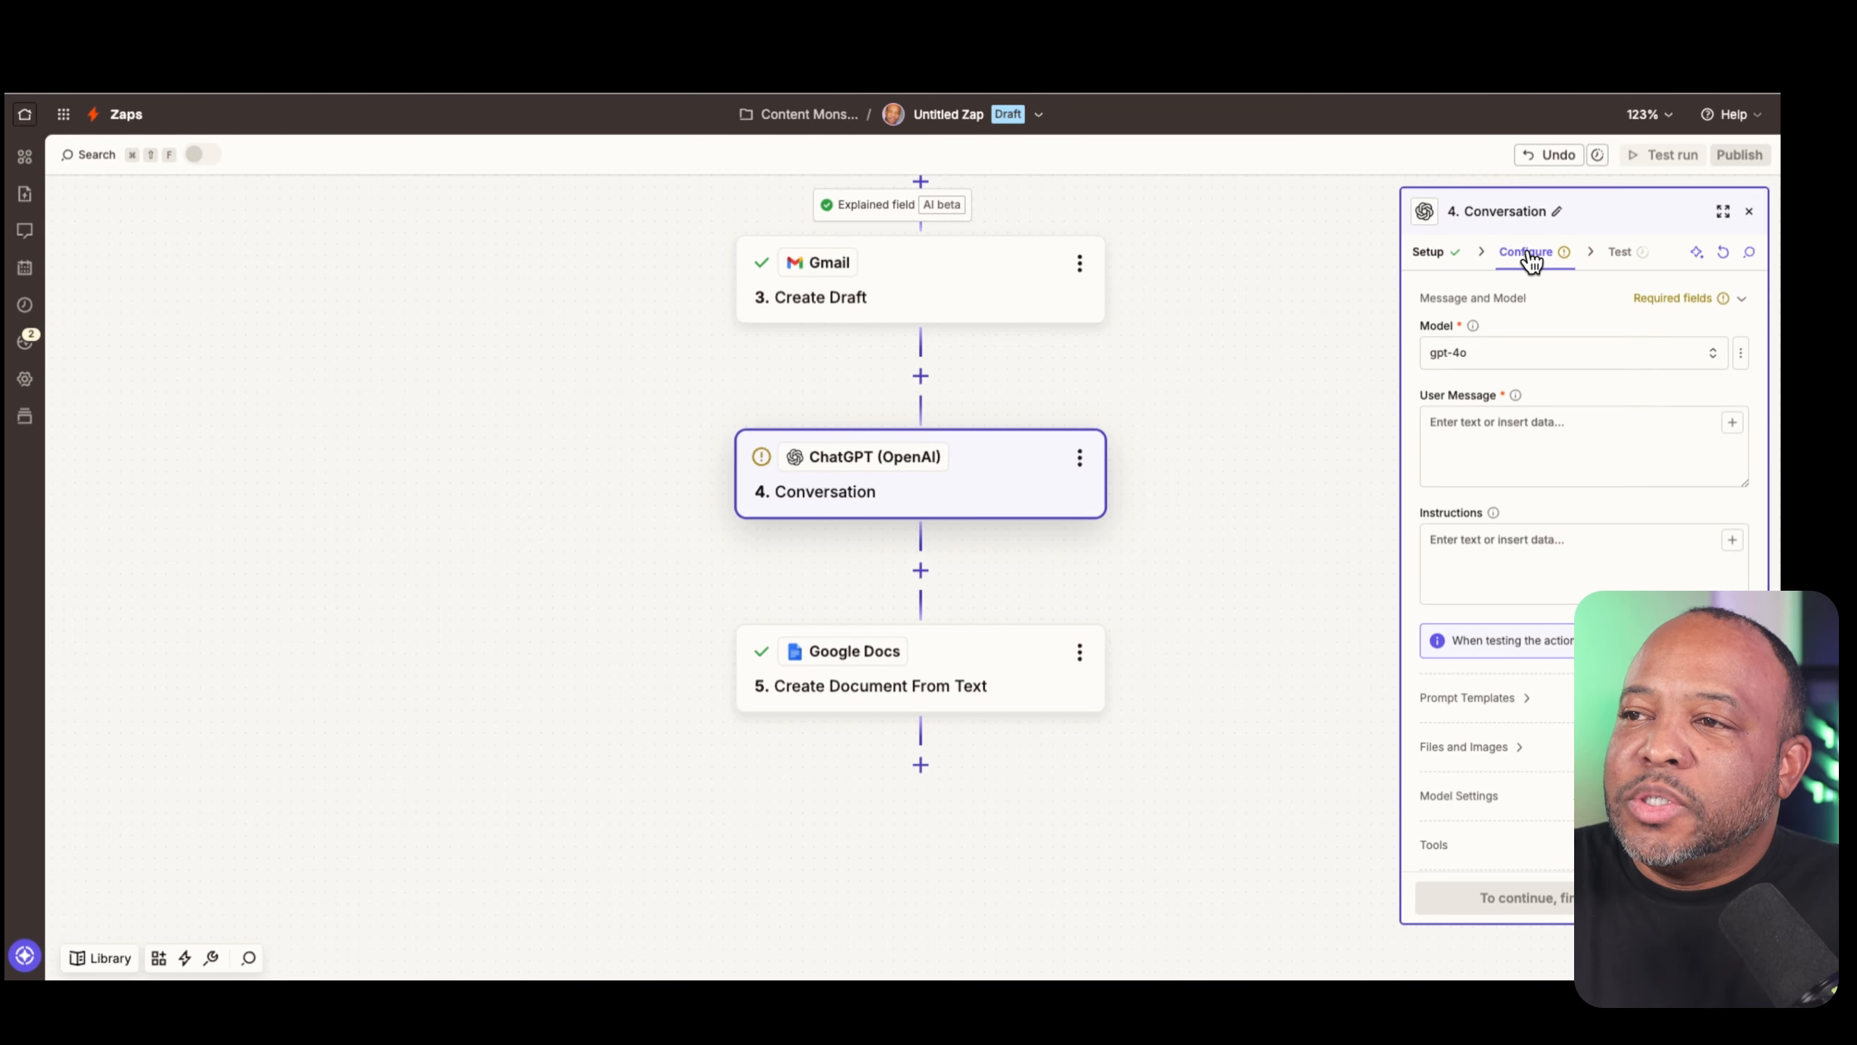
{"action": "left_click", "coordinate": [1526, 424]}
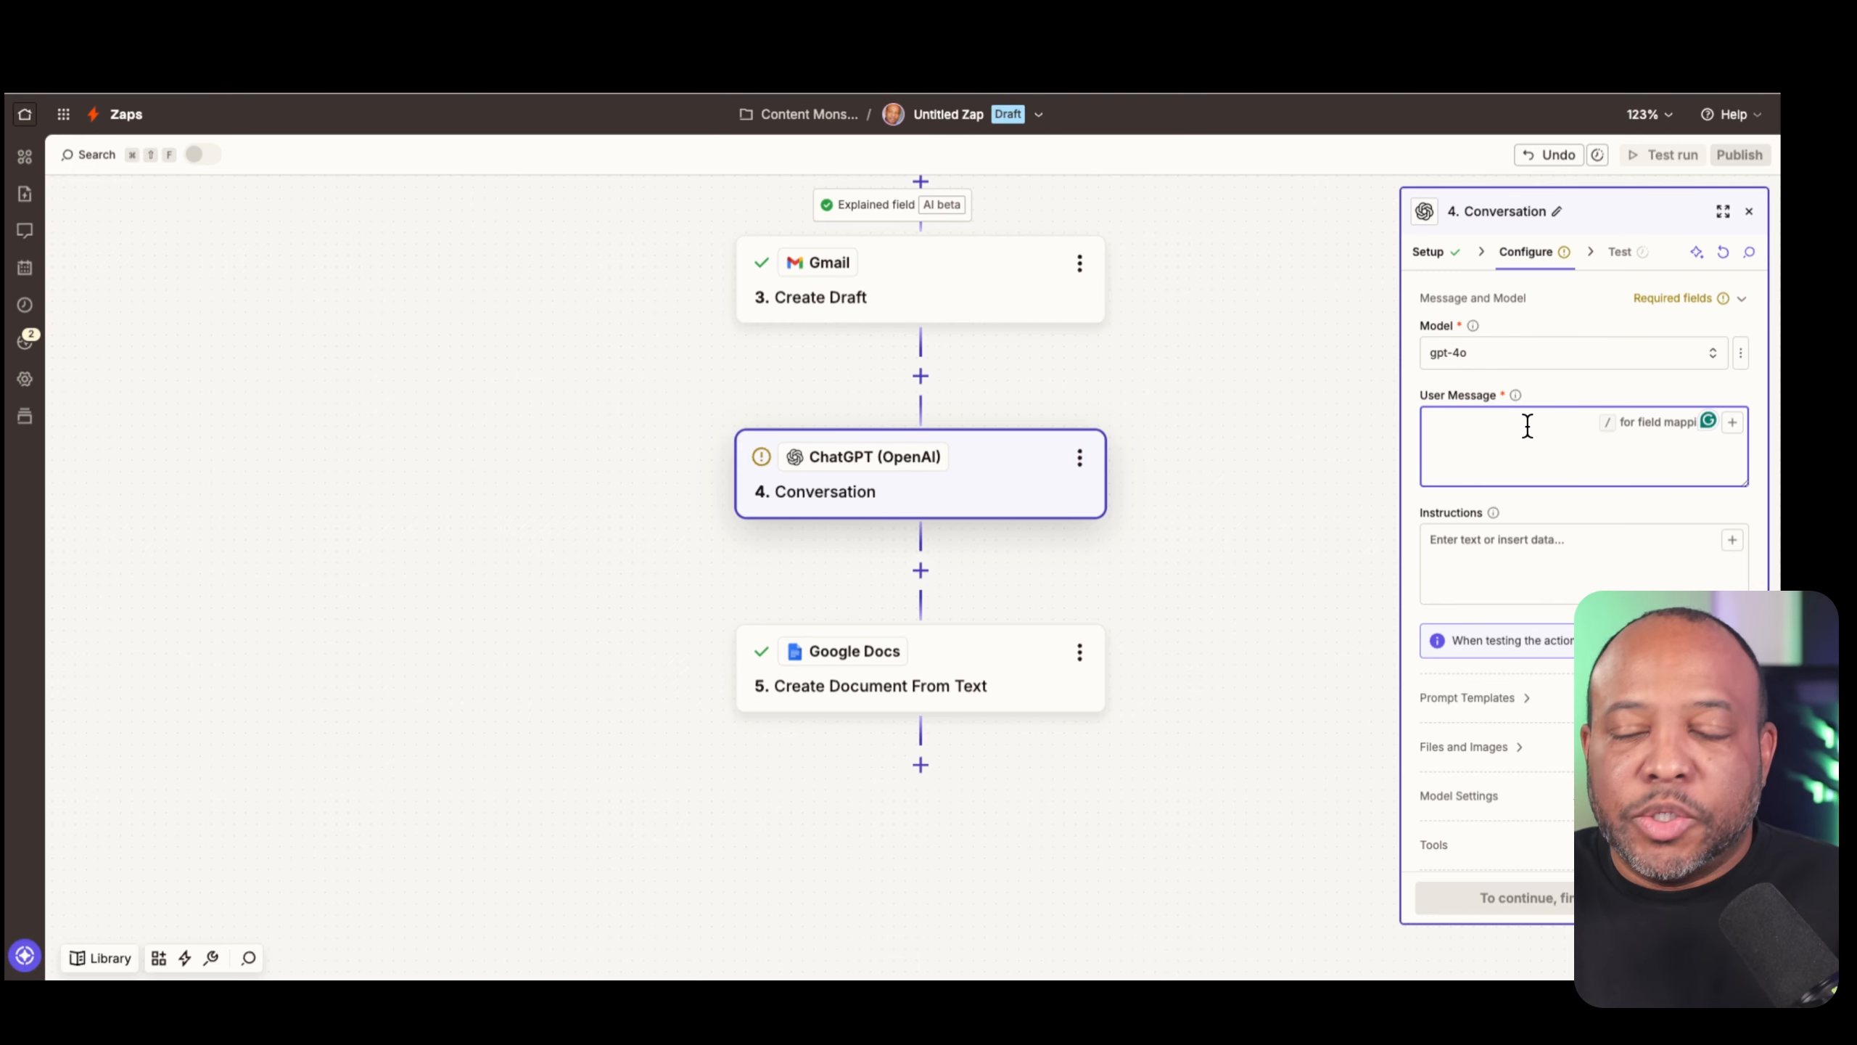
{"action": "key", "text": "super+v"}
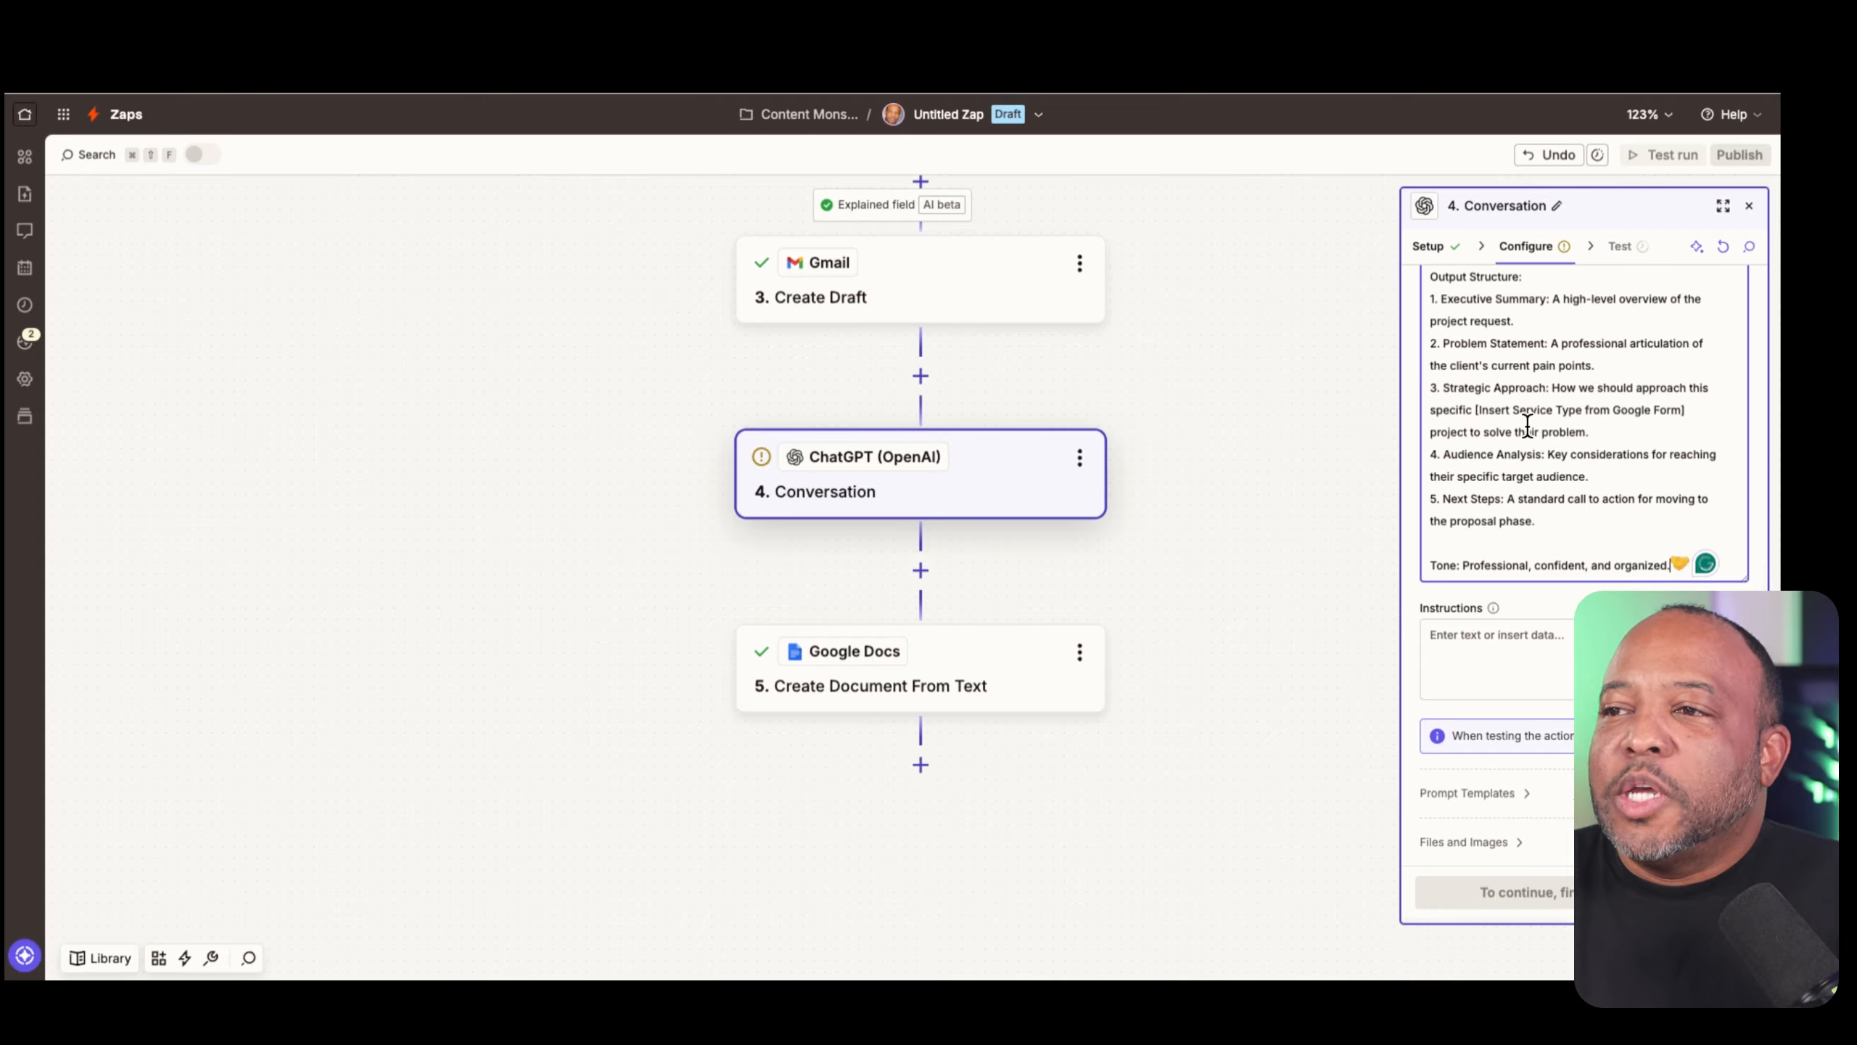
Review the User Message's client data placeholders and output structure, and the mapped form fields in Instructions, using the enlarged step editor
{"action": "scroll", "coordinate": [1517, 428], "scroll_direction": "up", "scroll_amount": 3}
{"action": "scroll", "coordinate": [1518, 428], "scroll_direction": "up", "scroll_amount": 5}
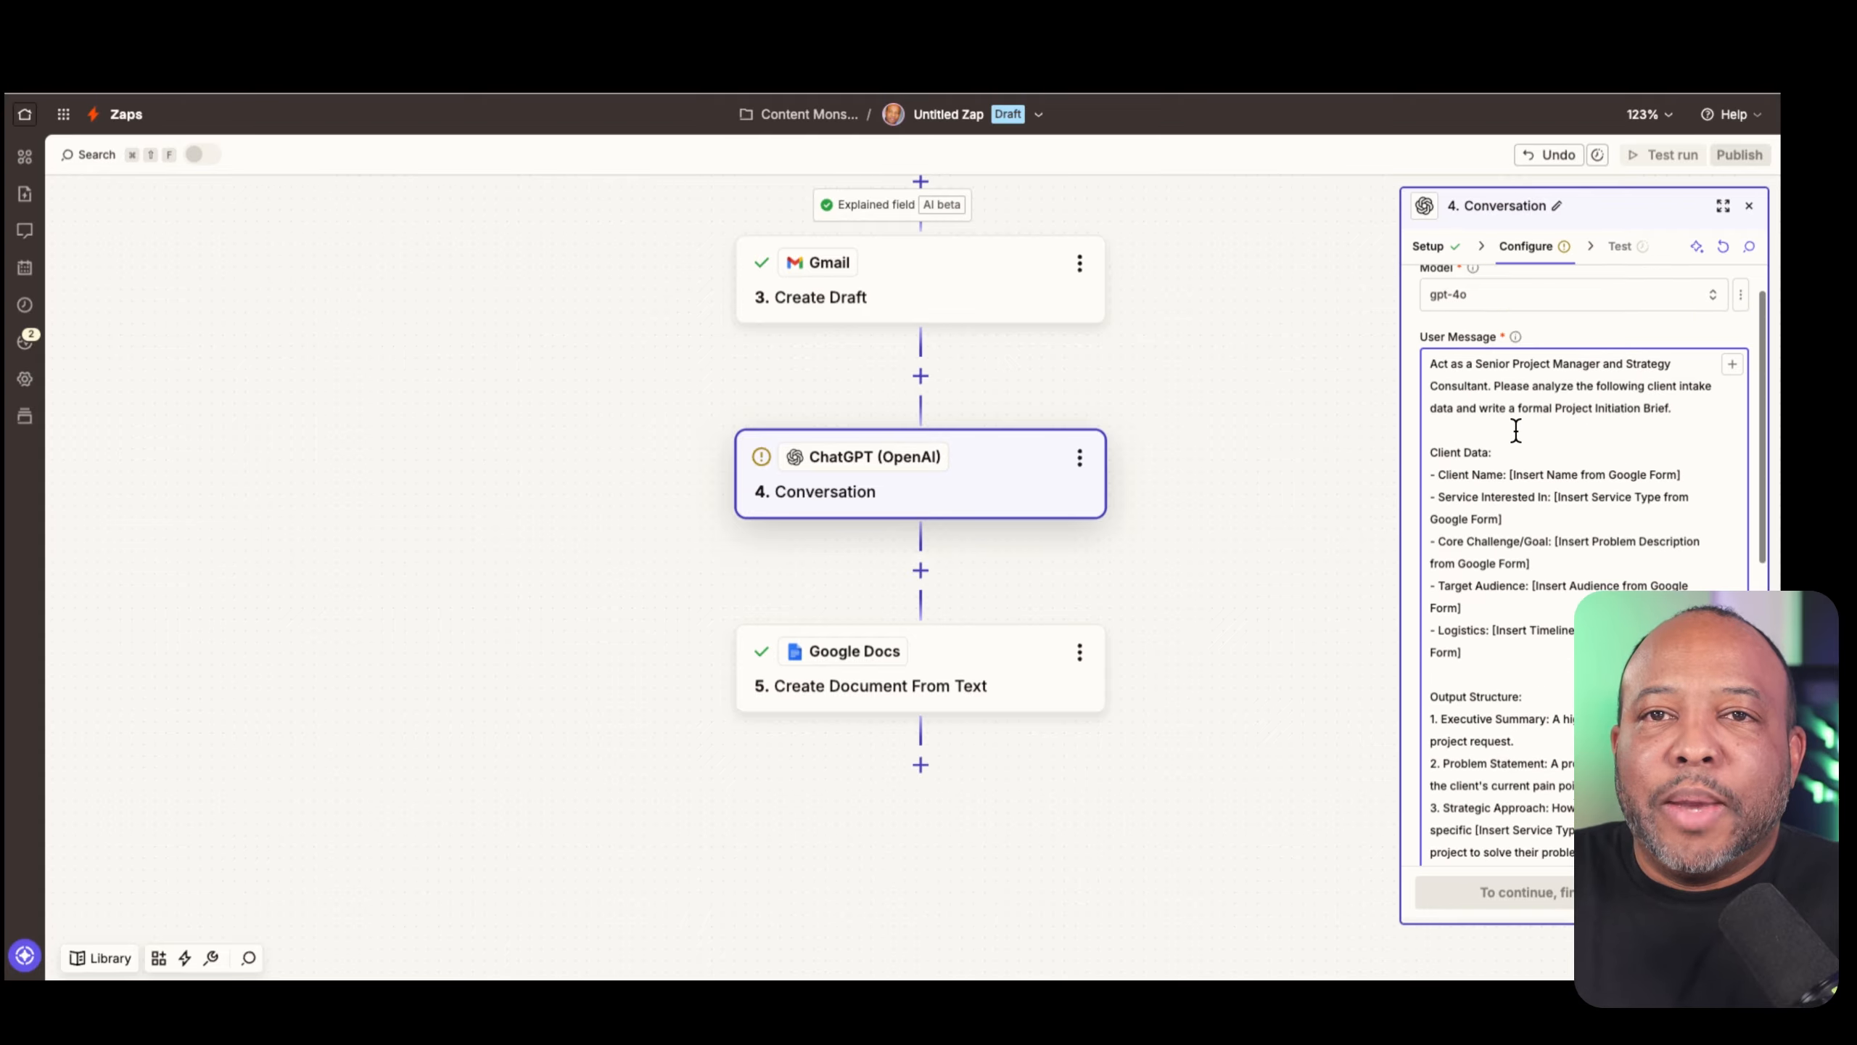
{"action": "scroll", "coordinate": [1528, 448], "scroll_direction": "up", "scroll_amount": 1}
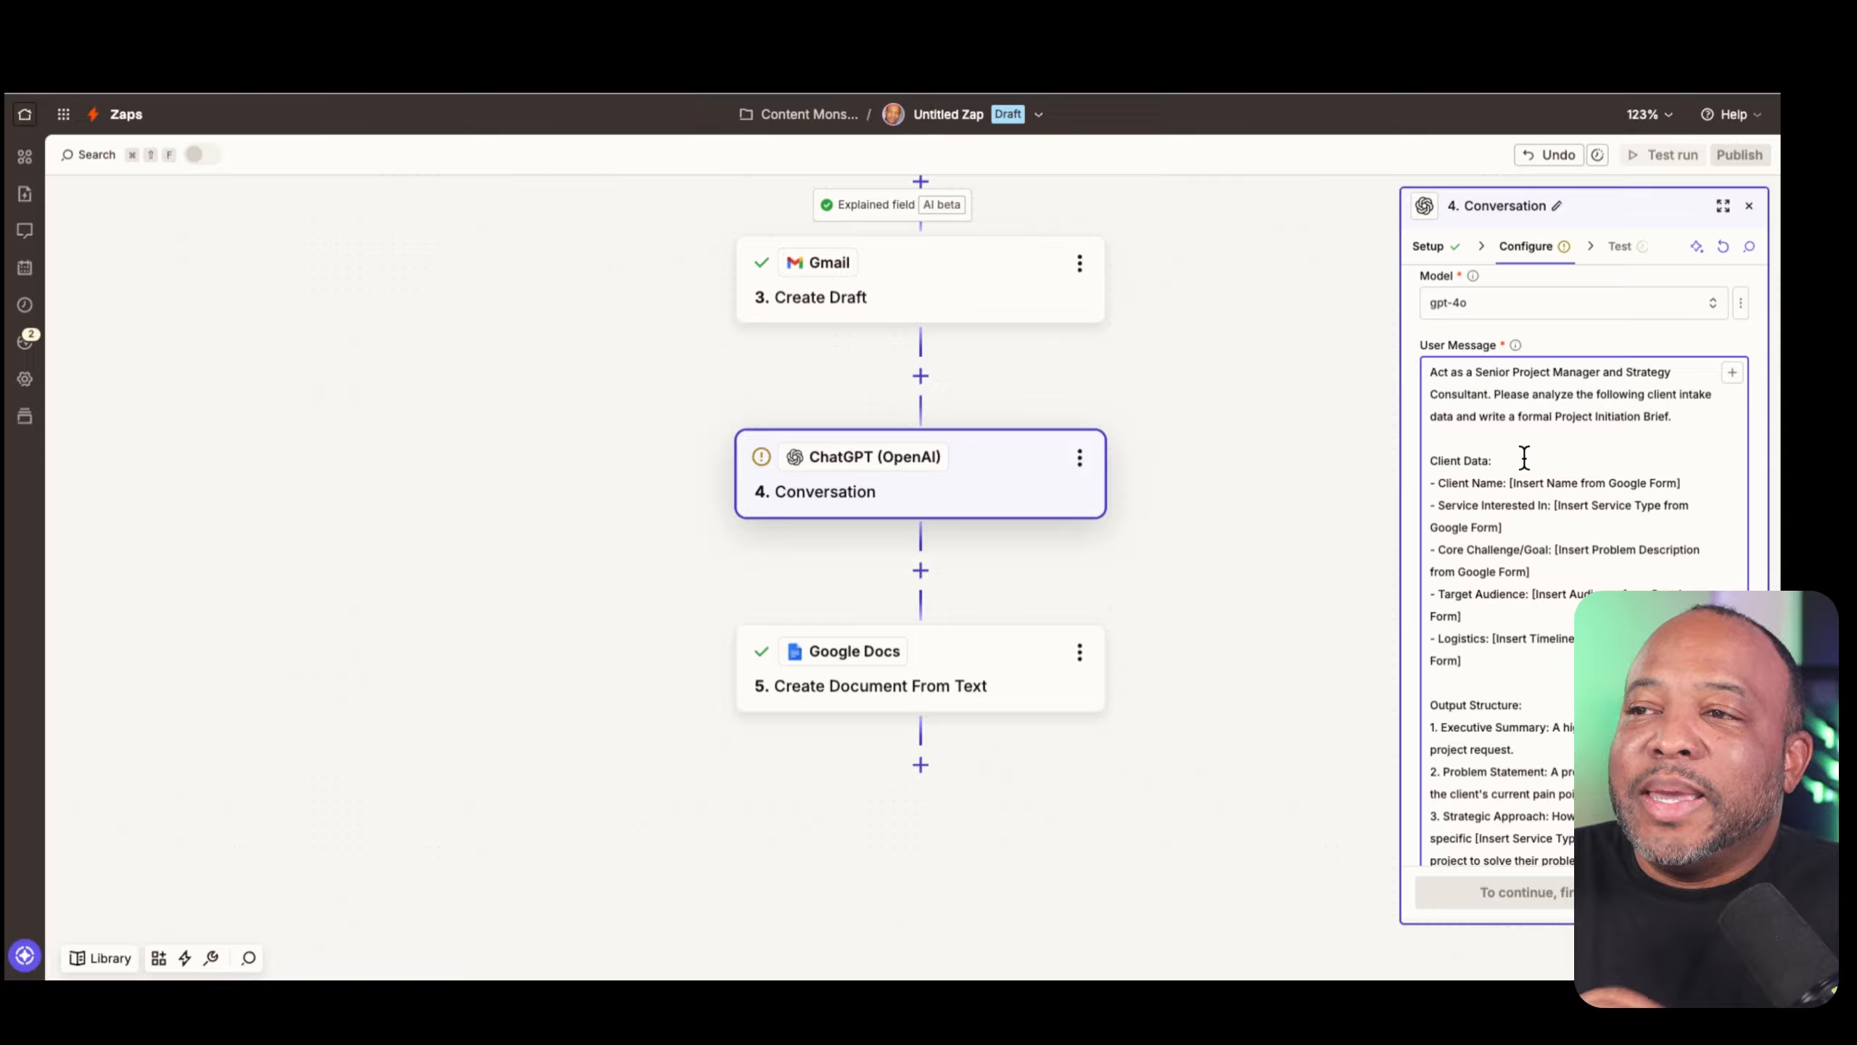
{"action": "scroll", "coordinate": [1518, 464], "scroll_direction": "down", "scroll_amount": 2}
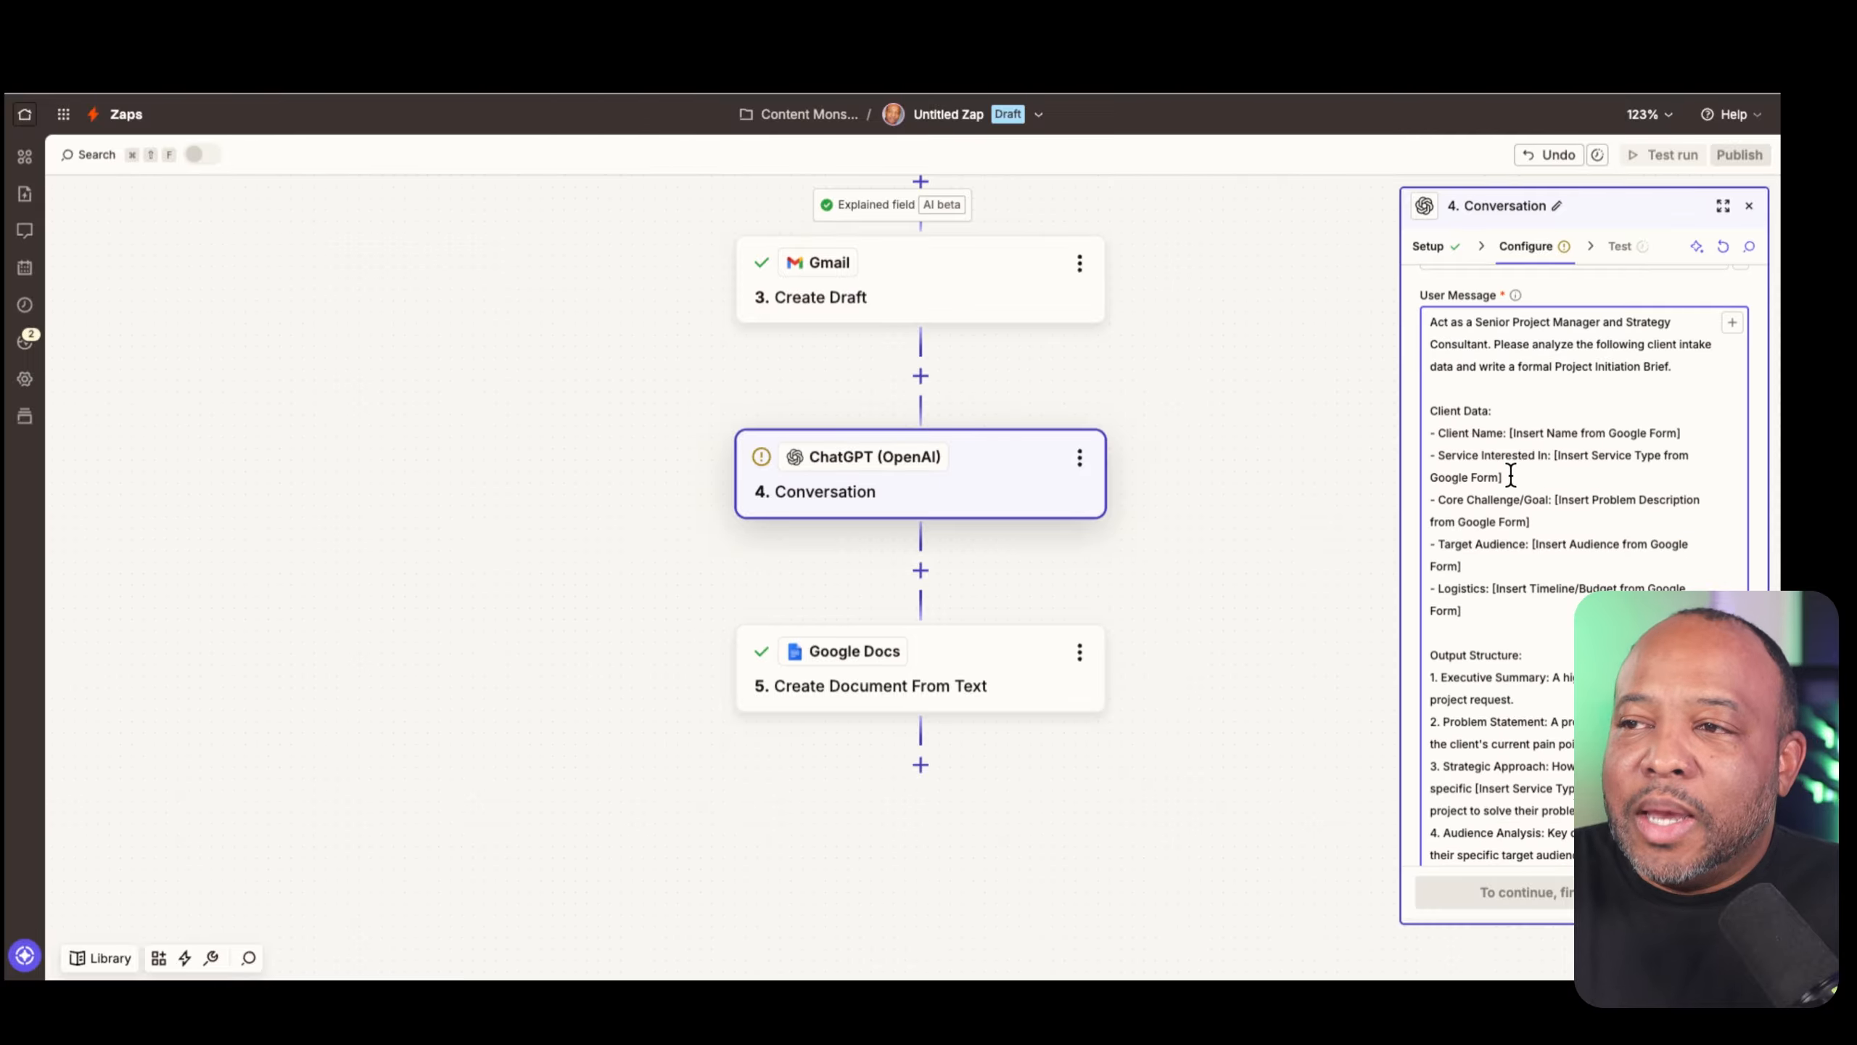
{"action": "scroll", "coordinate": [1510, 474], "scroll_direction": "down", "scroll_amount": 4}
{"action": "scroll", "coordinate": [1509, 474], "scroll_direction": "down", "scroll_amount": 5}
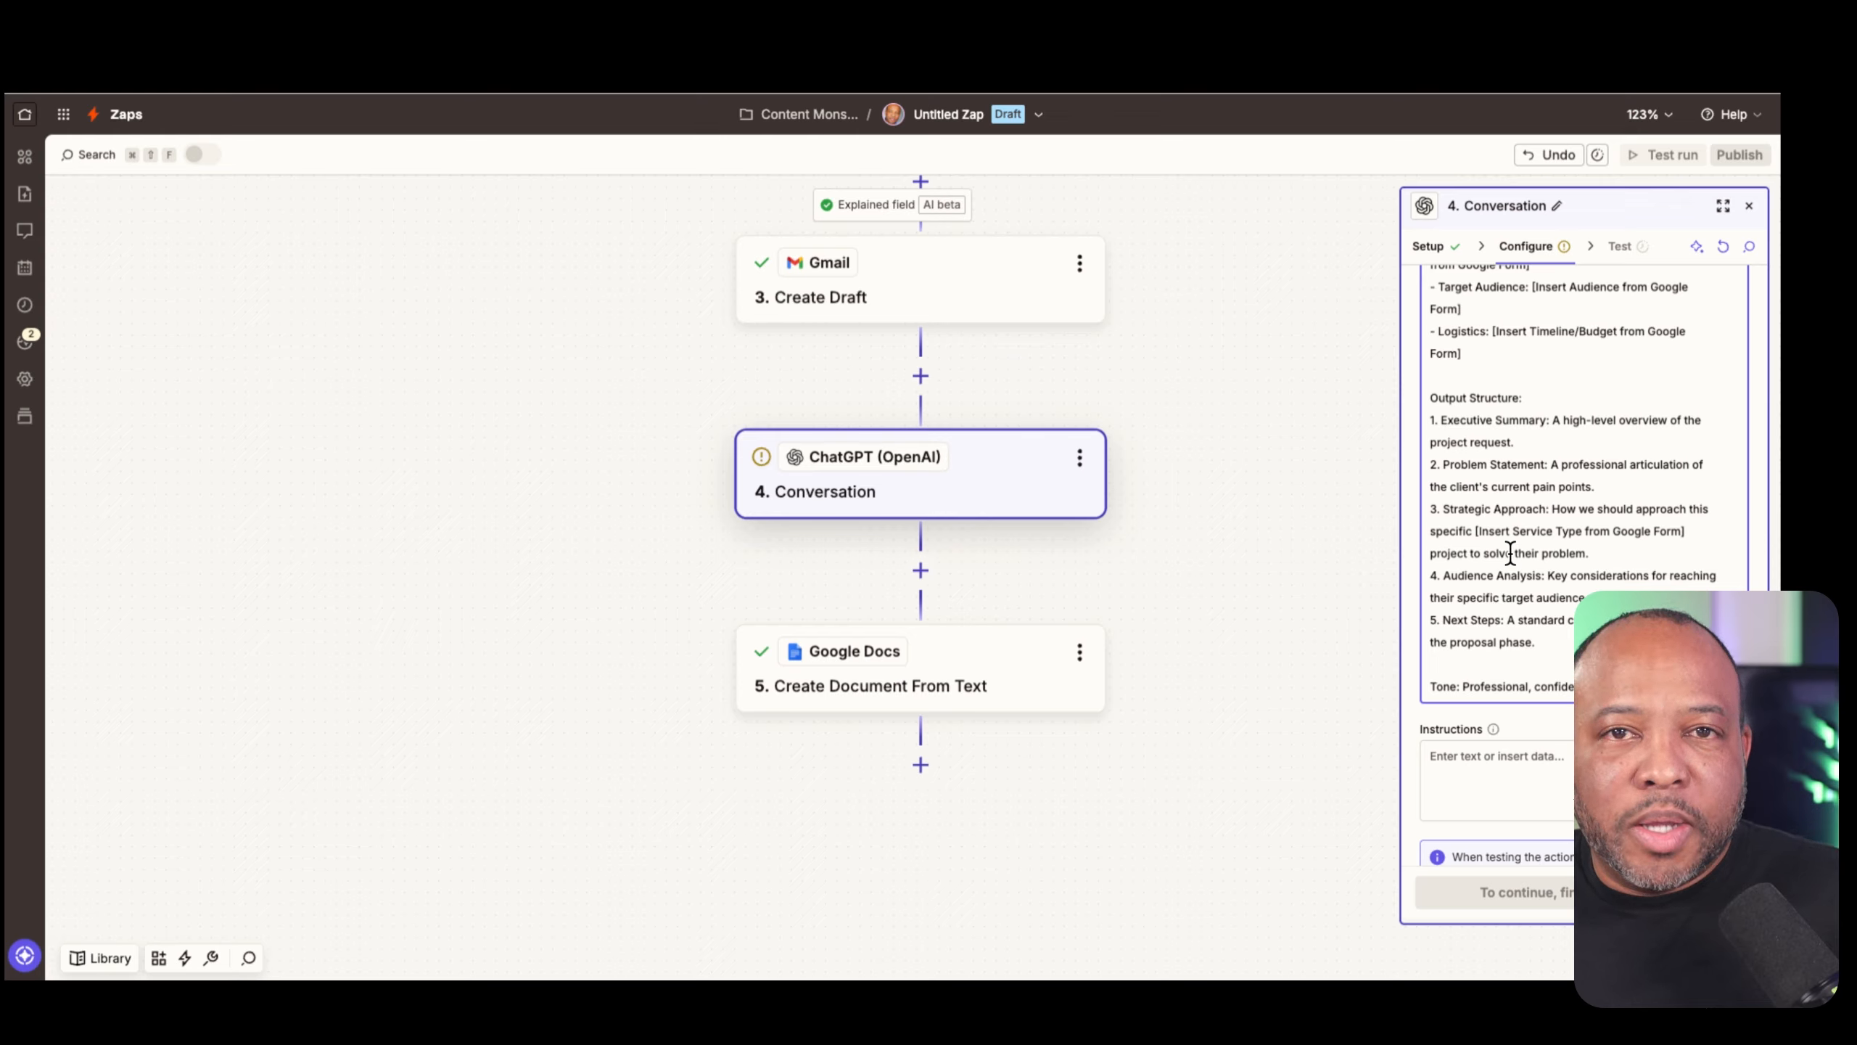
{"action": "scroll", "coordinate": [1509, 552], "scroll_direction": "up", "scroll_amount": 5}
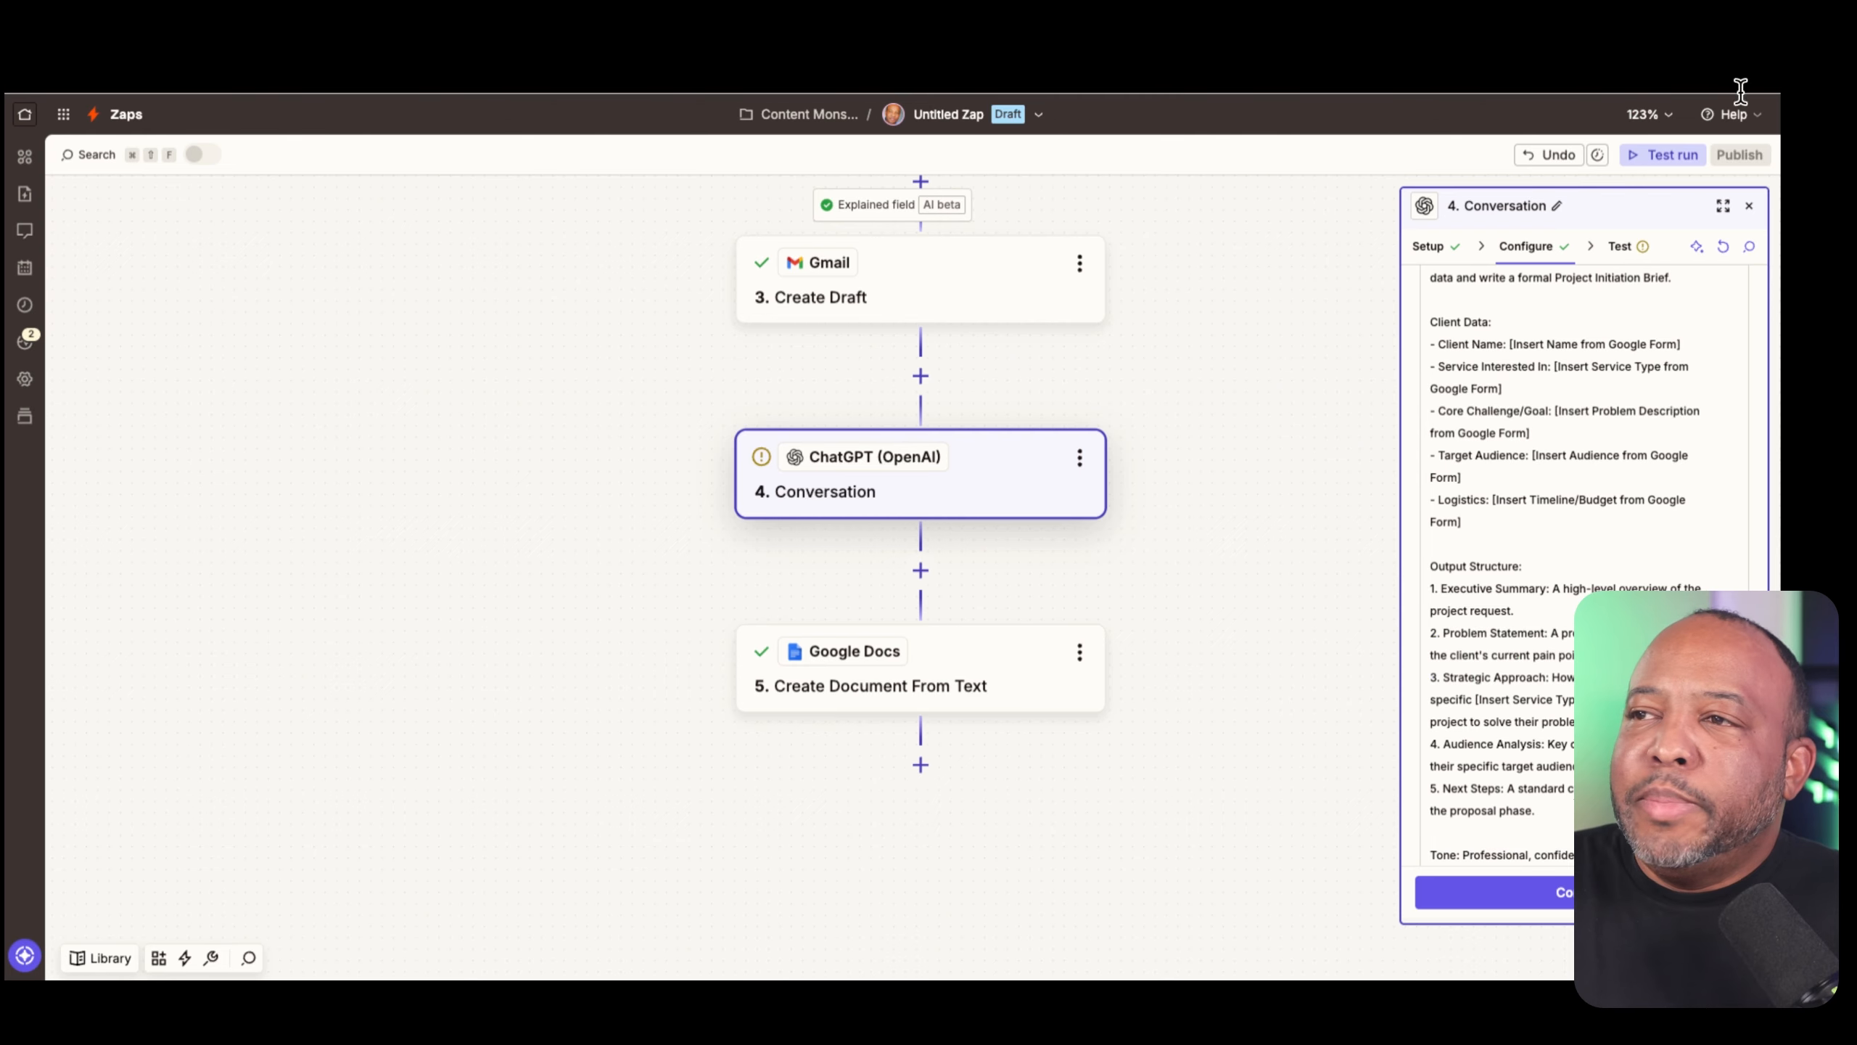
{"action": "left_click", "coordinate": [1724, 205]}
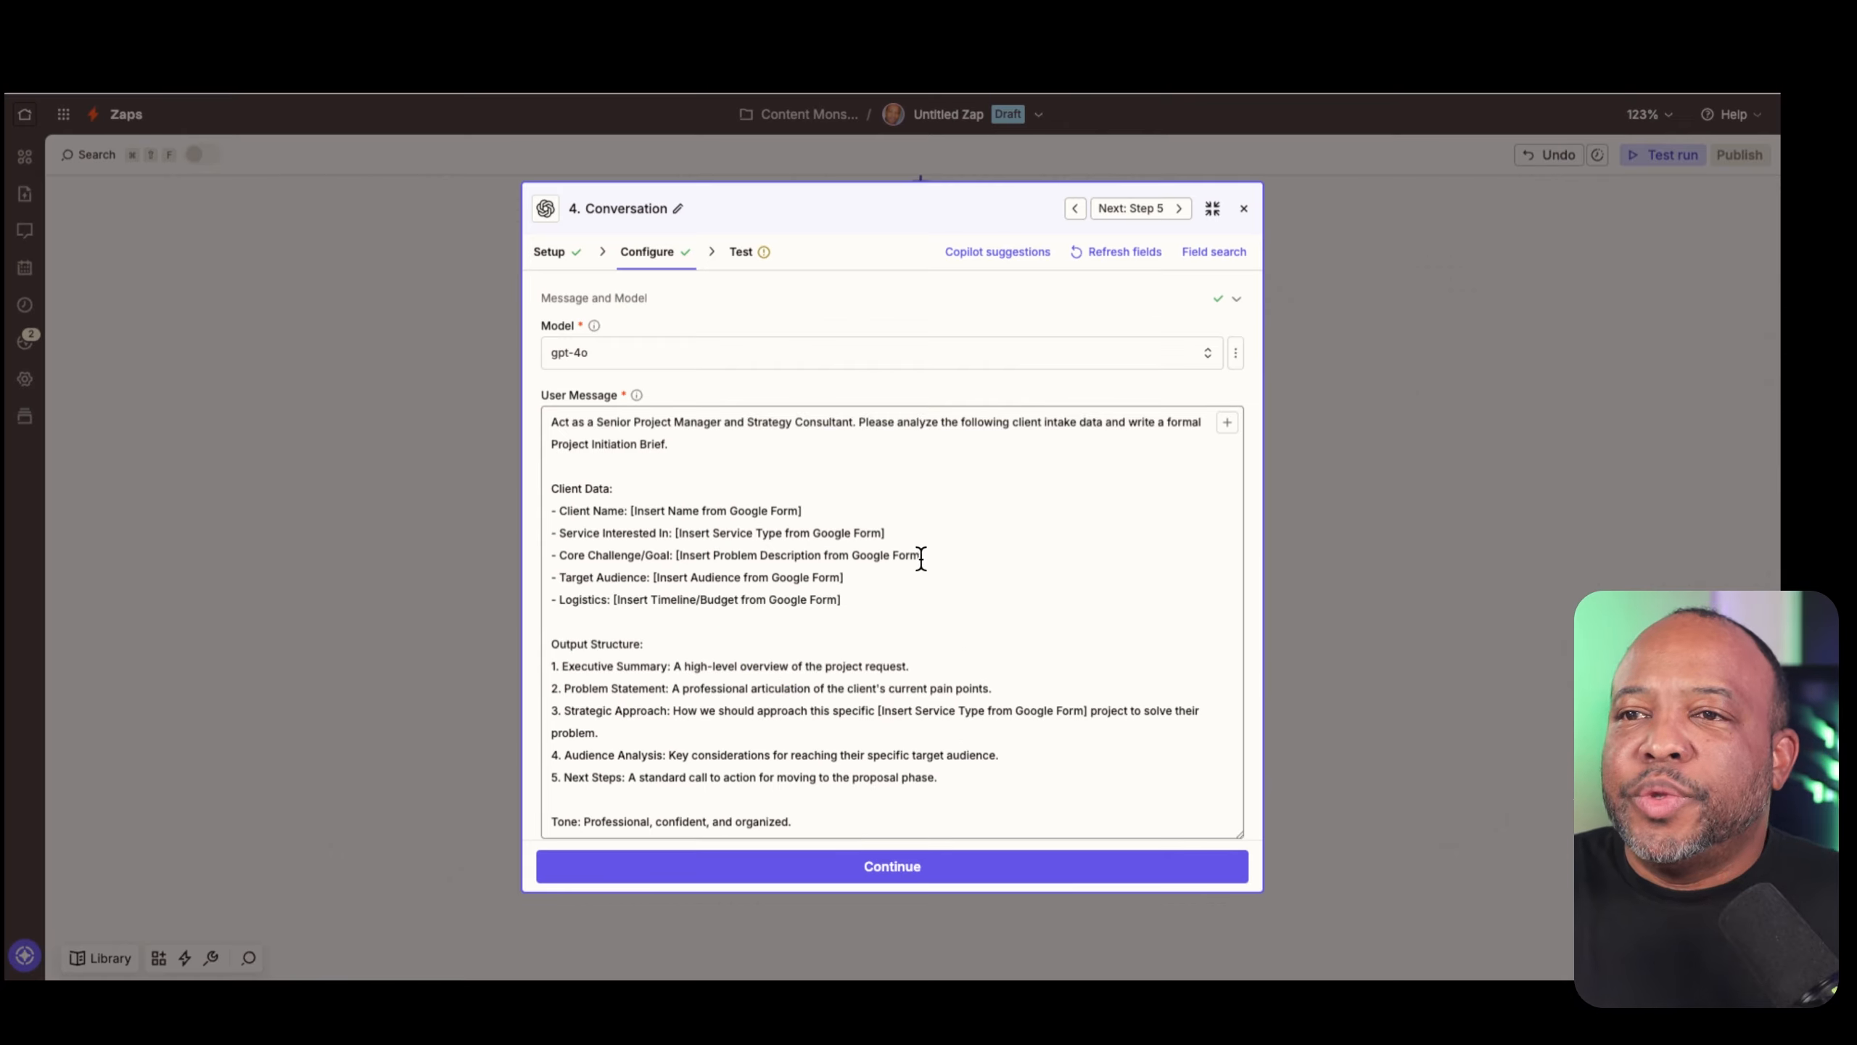
{"action": "scroll", "coordinate": [922, 556], "scroll_direction": "down", "scroll_amount": 6}
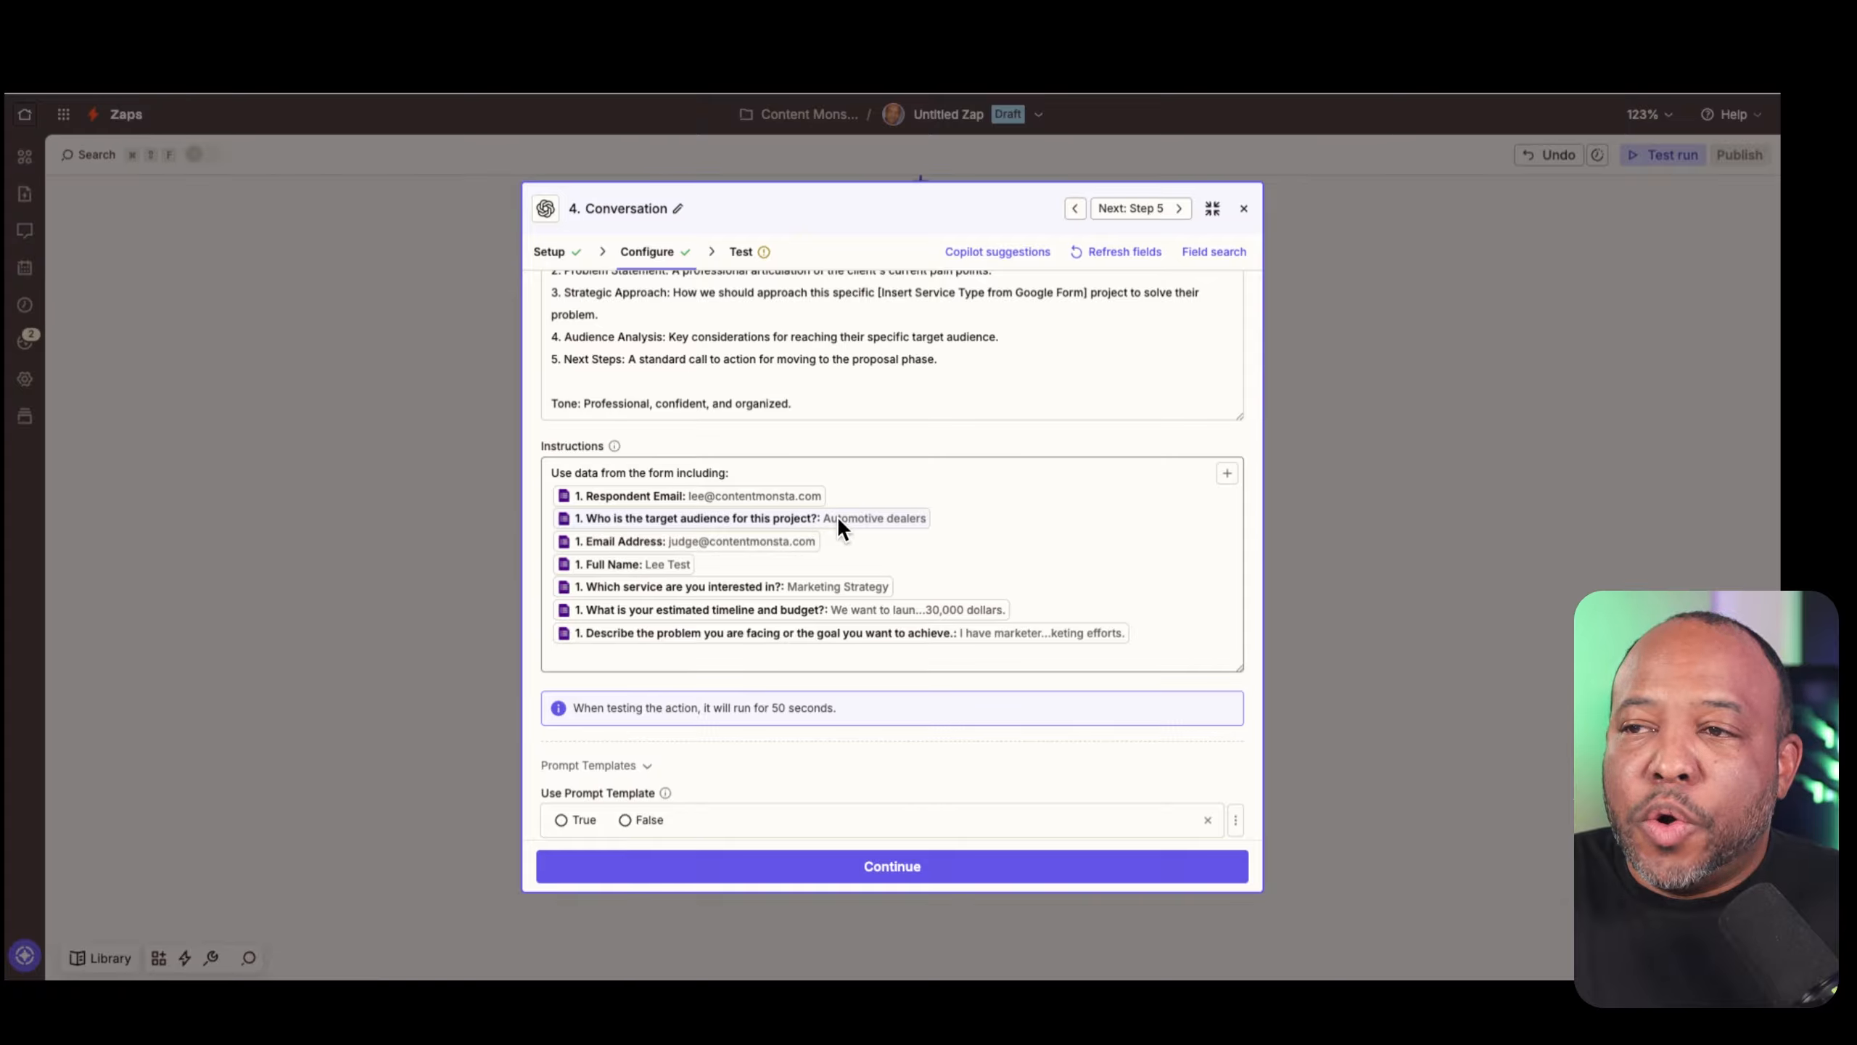
Examine which New Form Response in Google Forms fields and Copilot suggestions can be inserted into the Conversation step's Instructions
{"action": "scroll", "coordinate": [969, 517], "scroll_direction": "down", "scroll_amount": 2}
{"action": "left_click", "coordinate": [1178, 534]}
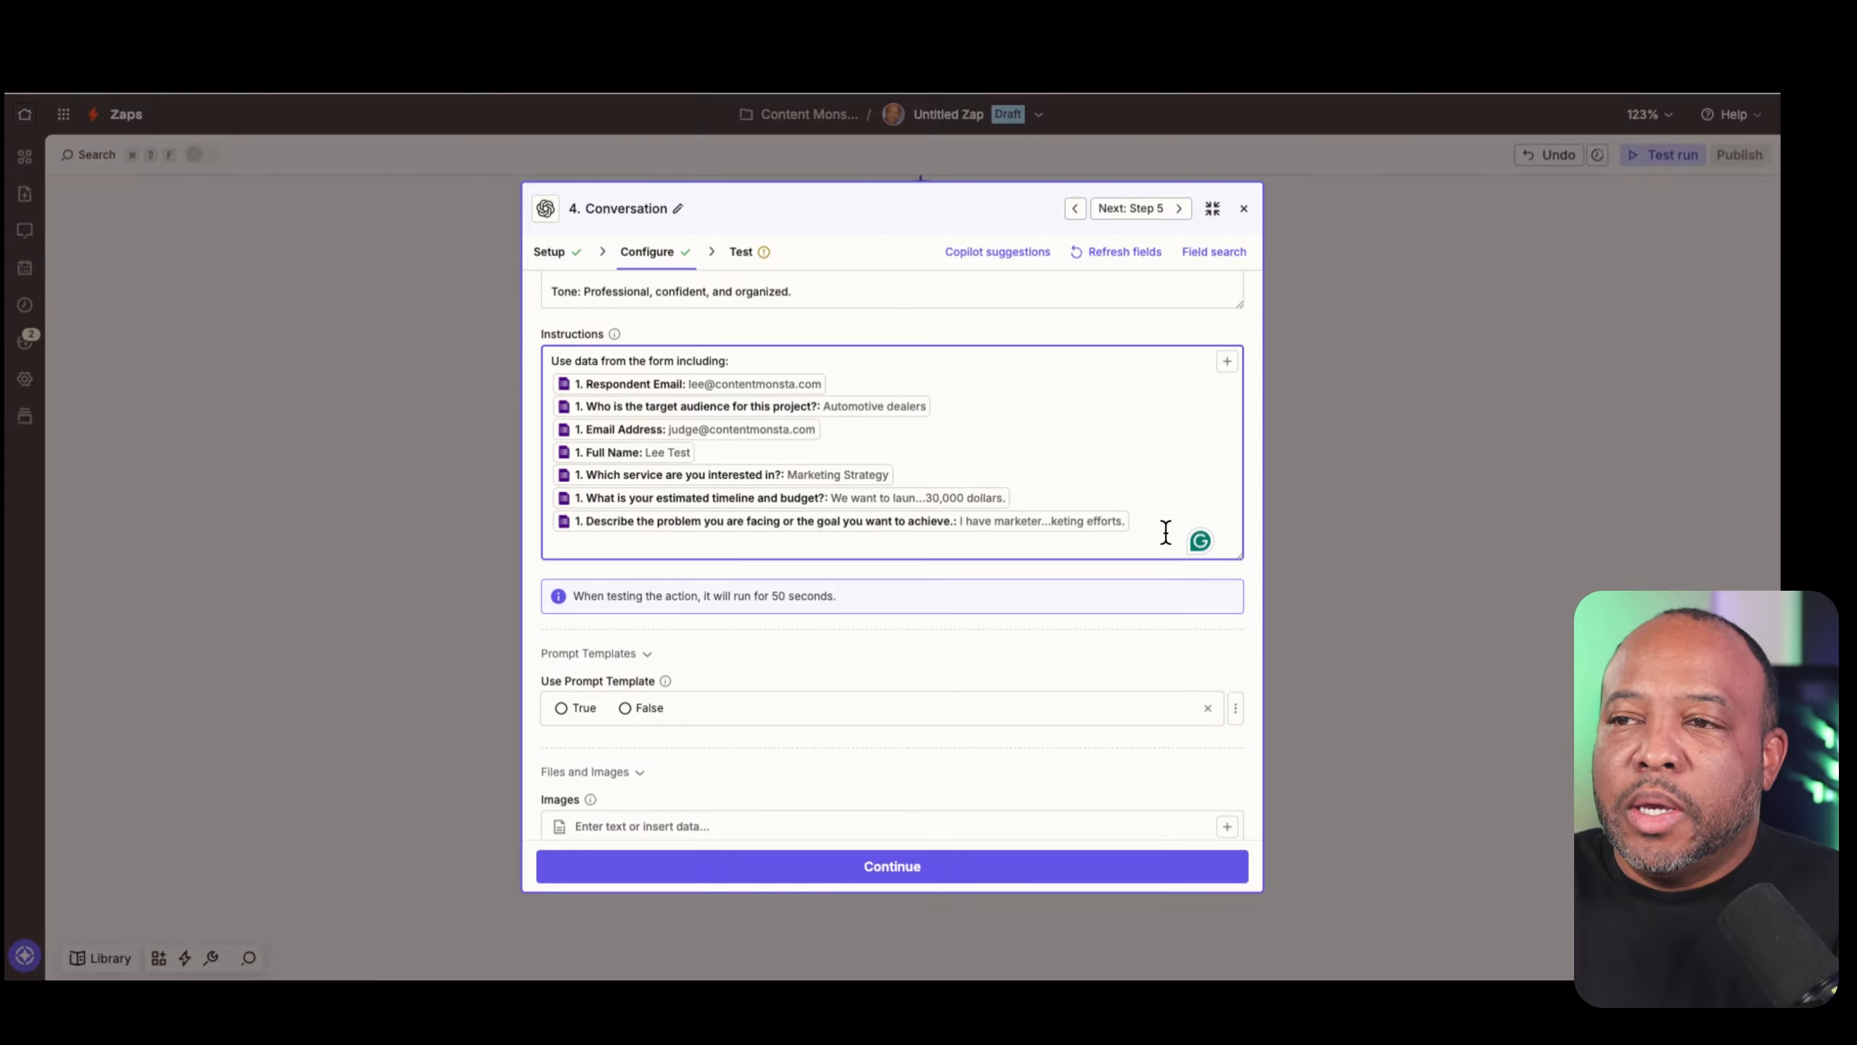
{"action": "type", "text": "/"}
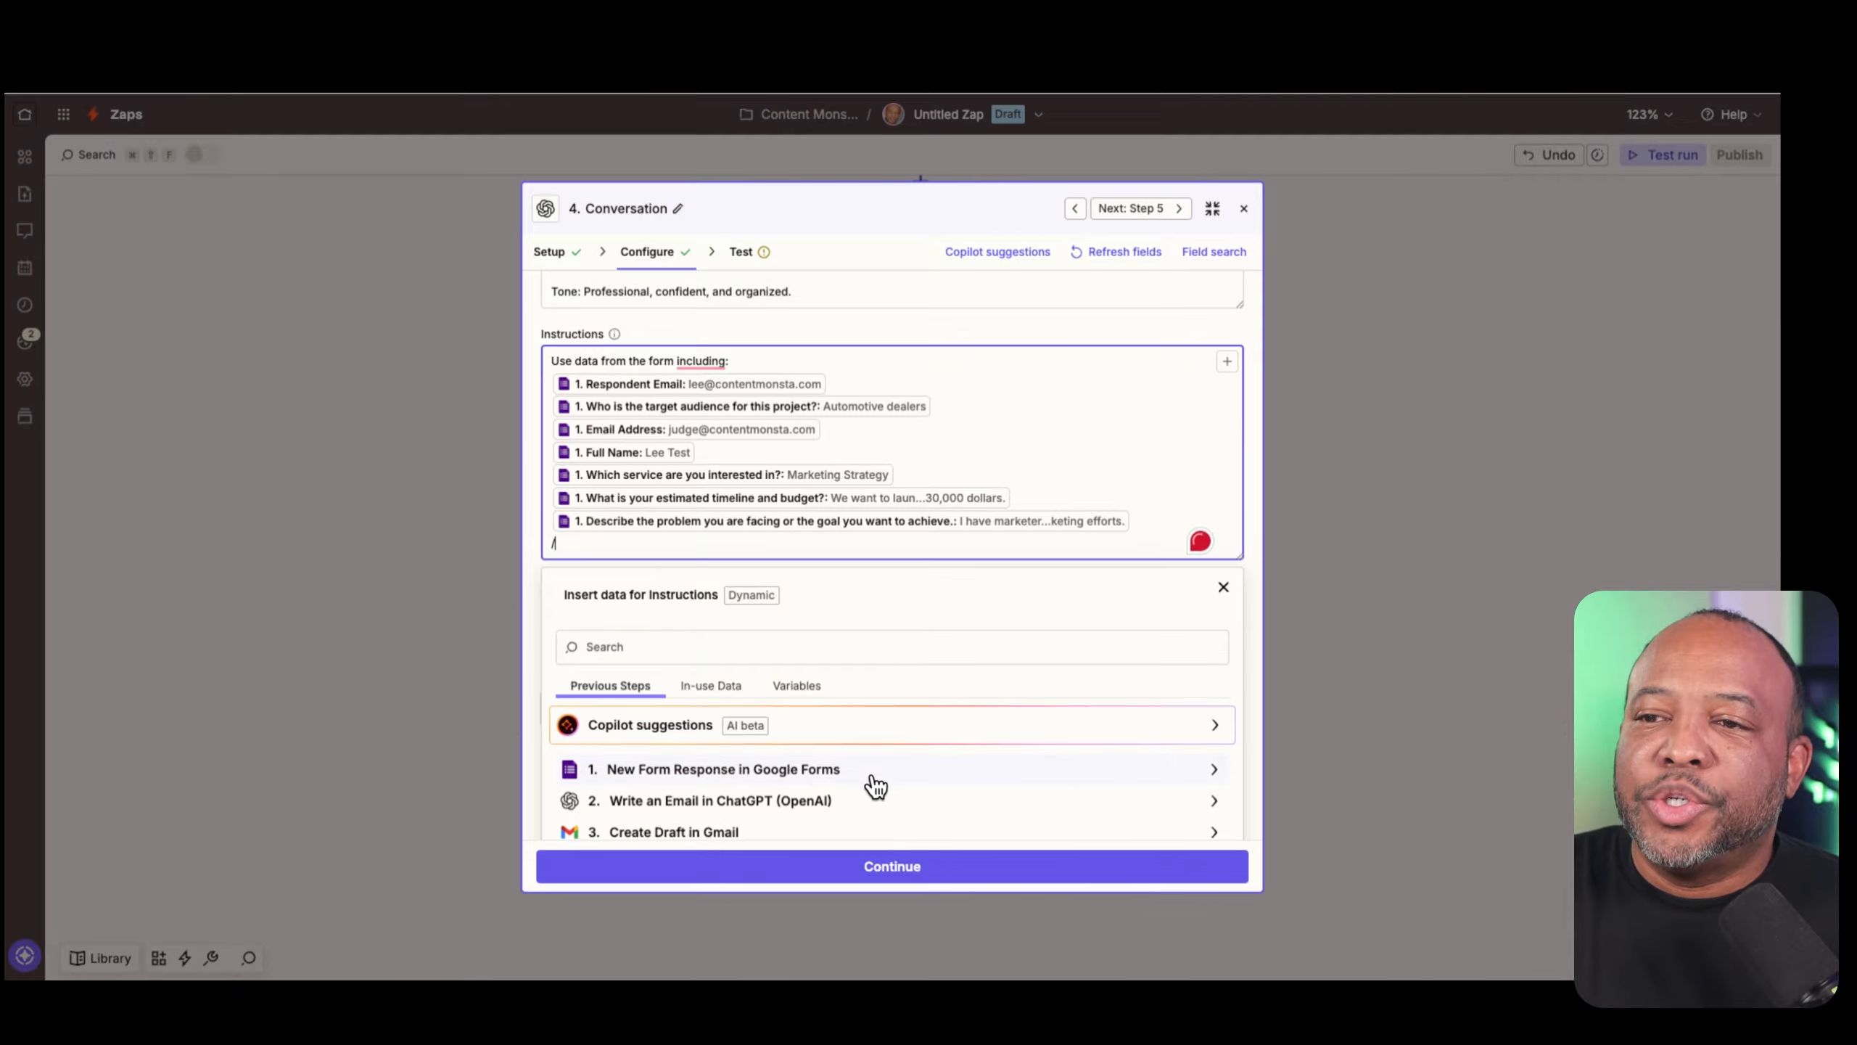
{"action": "left_click", "coordinate": [1210, 770]}
{"action": "scroll", "coordinate": [1027, 775], "scroll_direction": "down", "scroll_amount": 3}
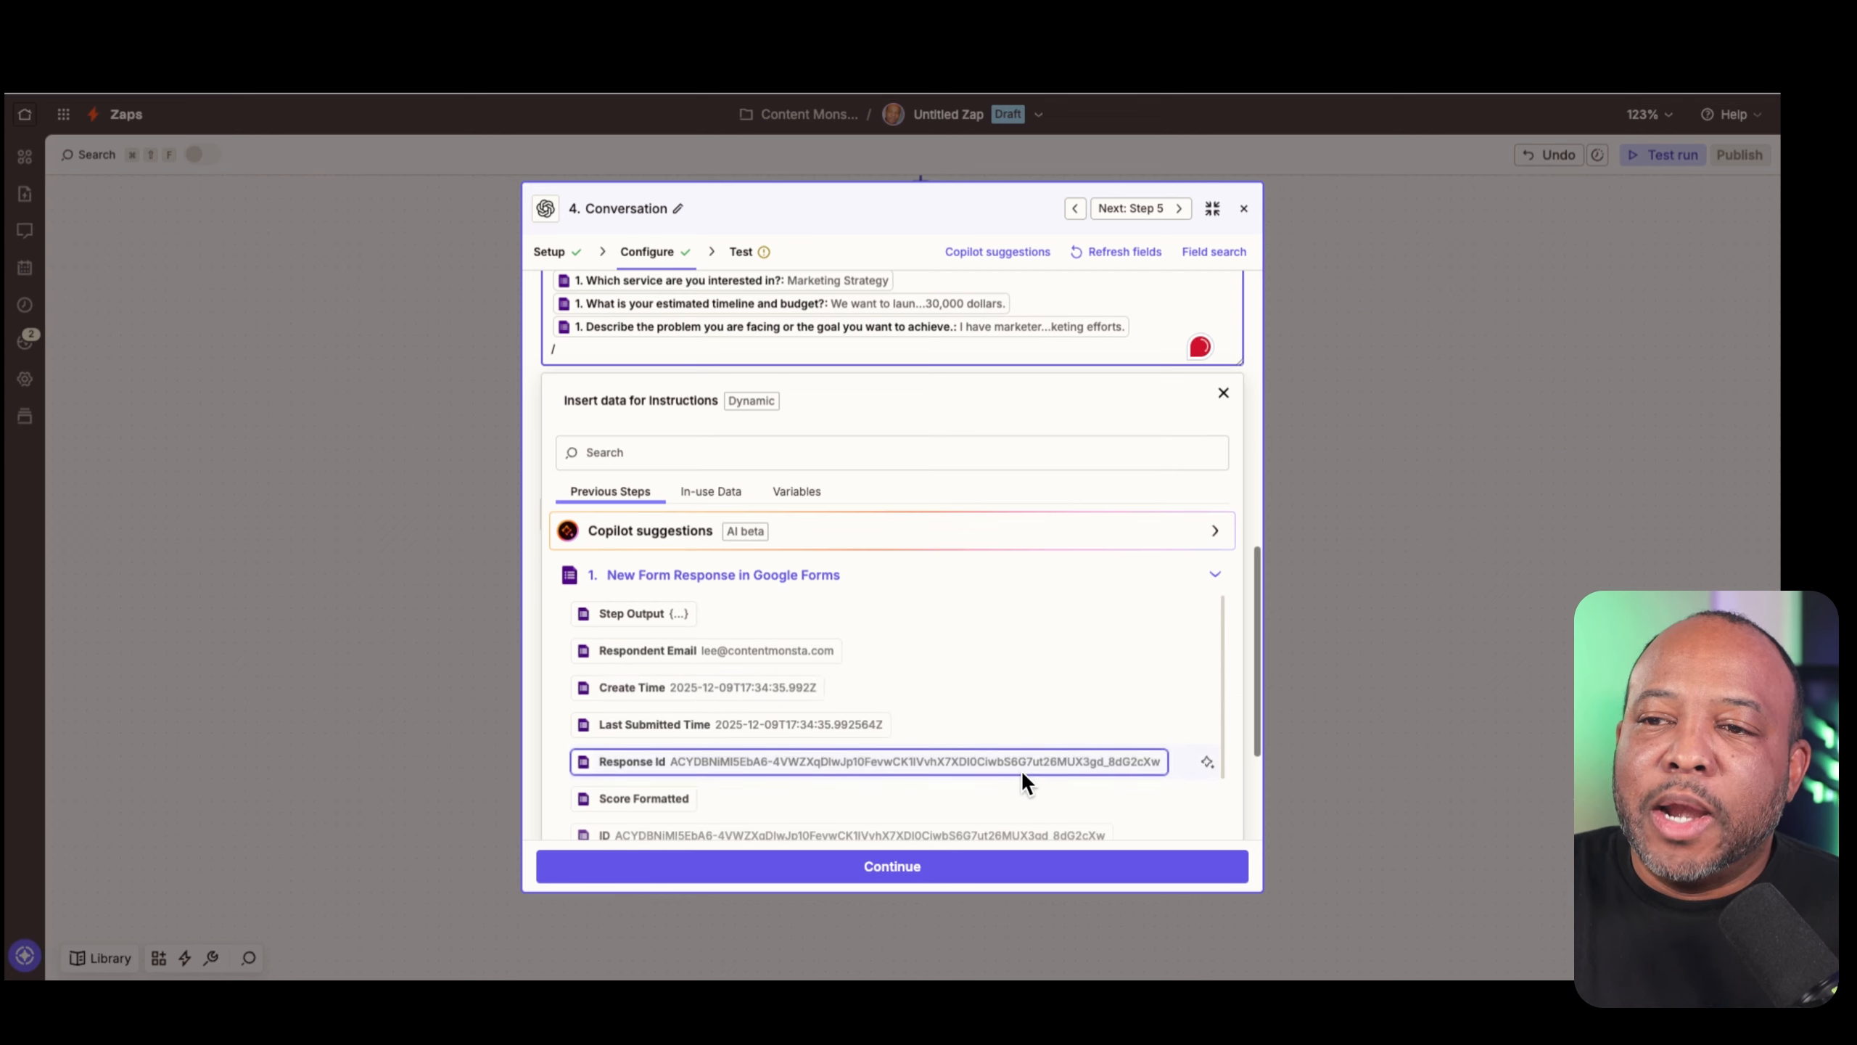
{"action": "scroll", "coordinate": [824, 721], "scroll_direction": "down", "scroll_amount": 5}
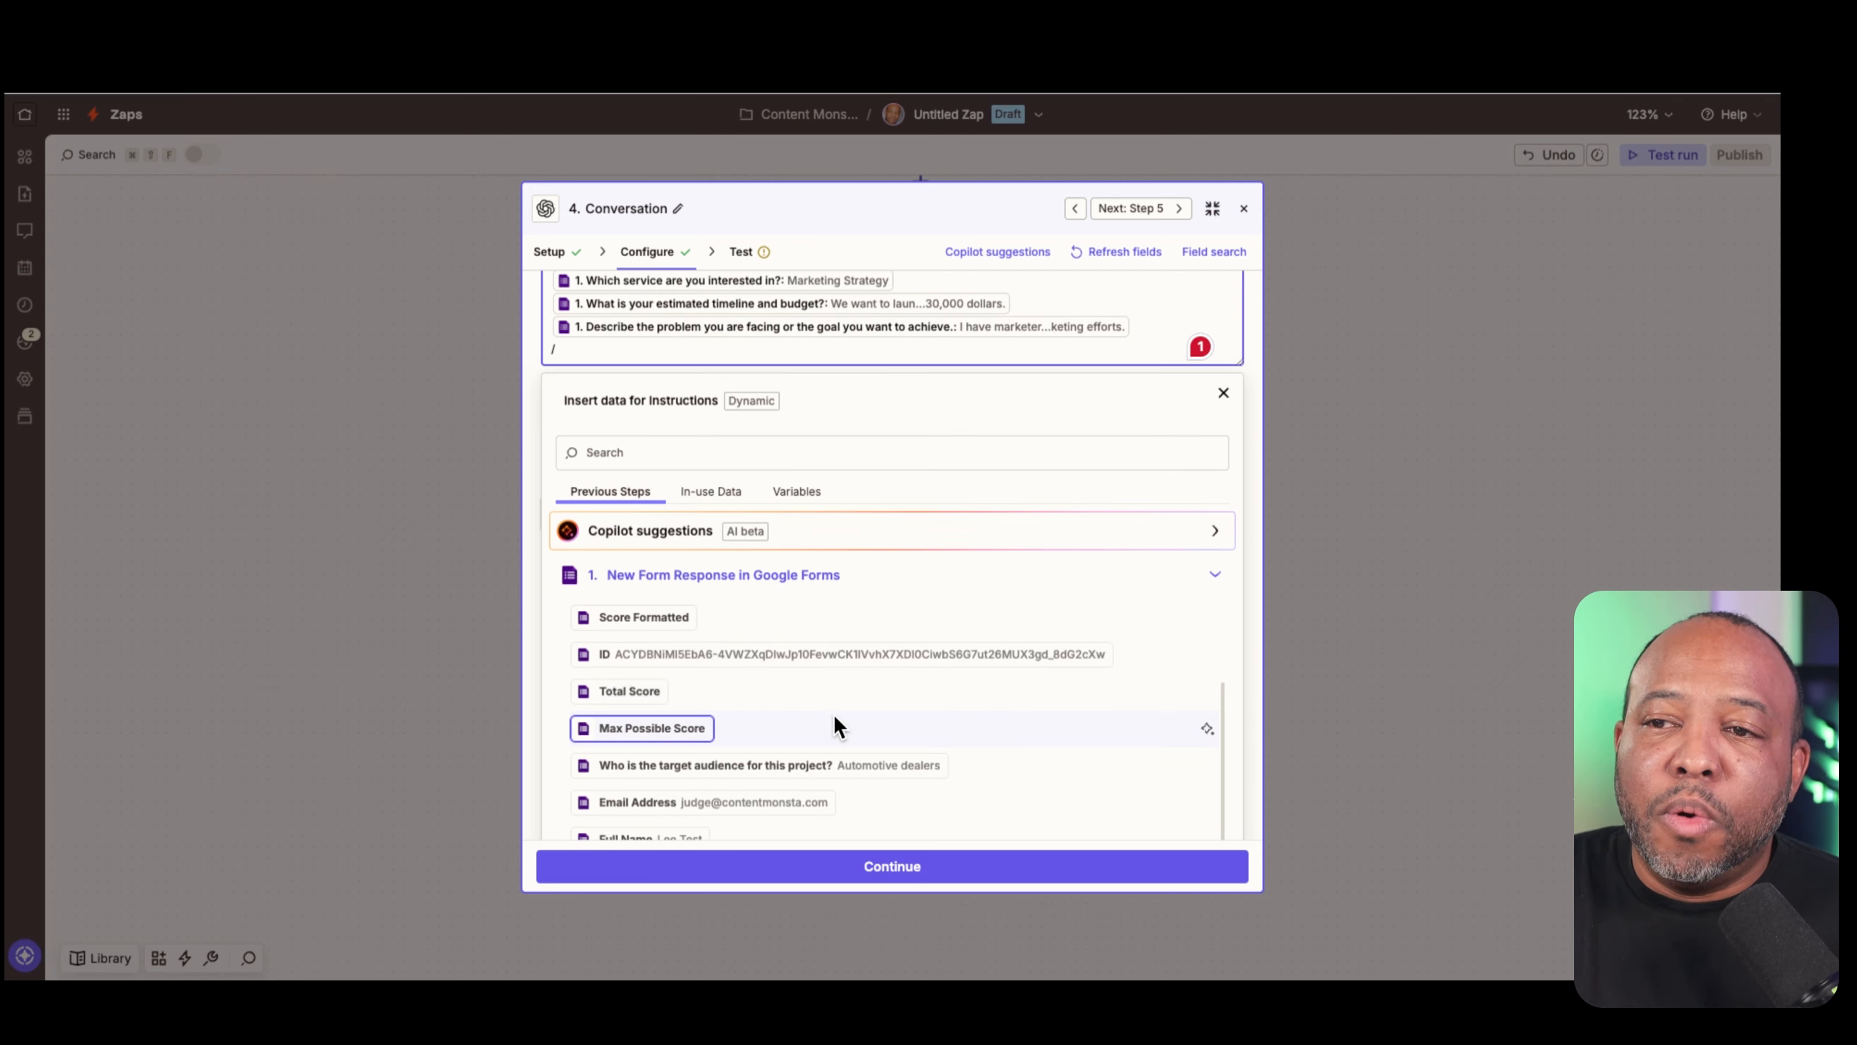
{"action": "scroll", "coordinate": [812, 748], "scroll_direction": "down", "scroll_amount": 2}
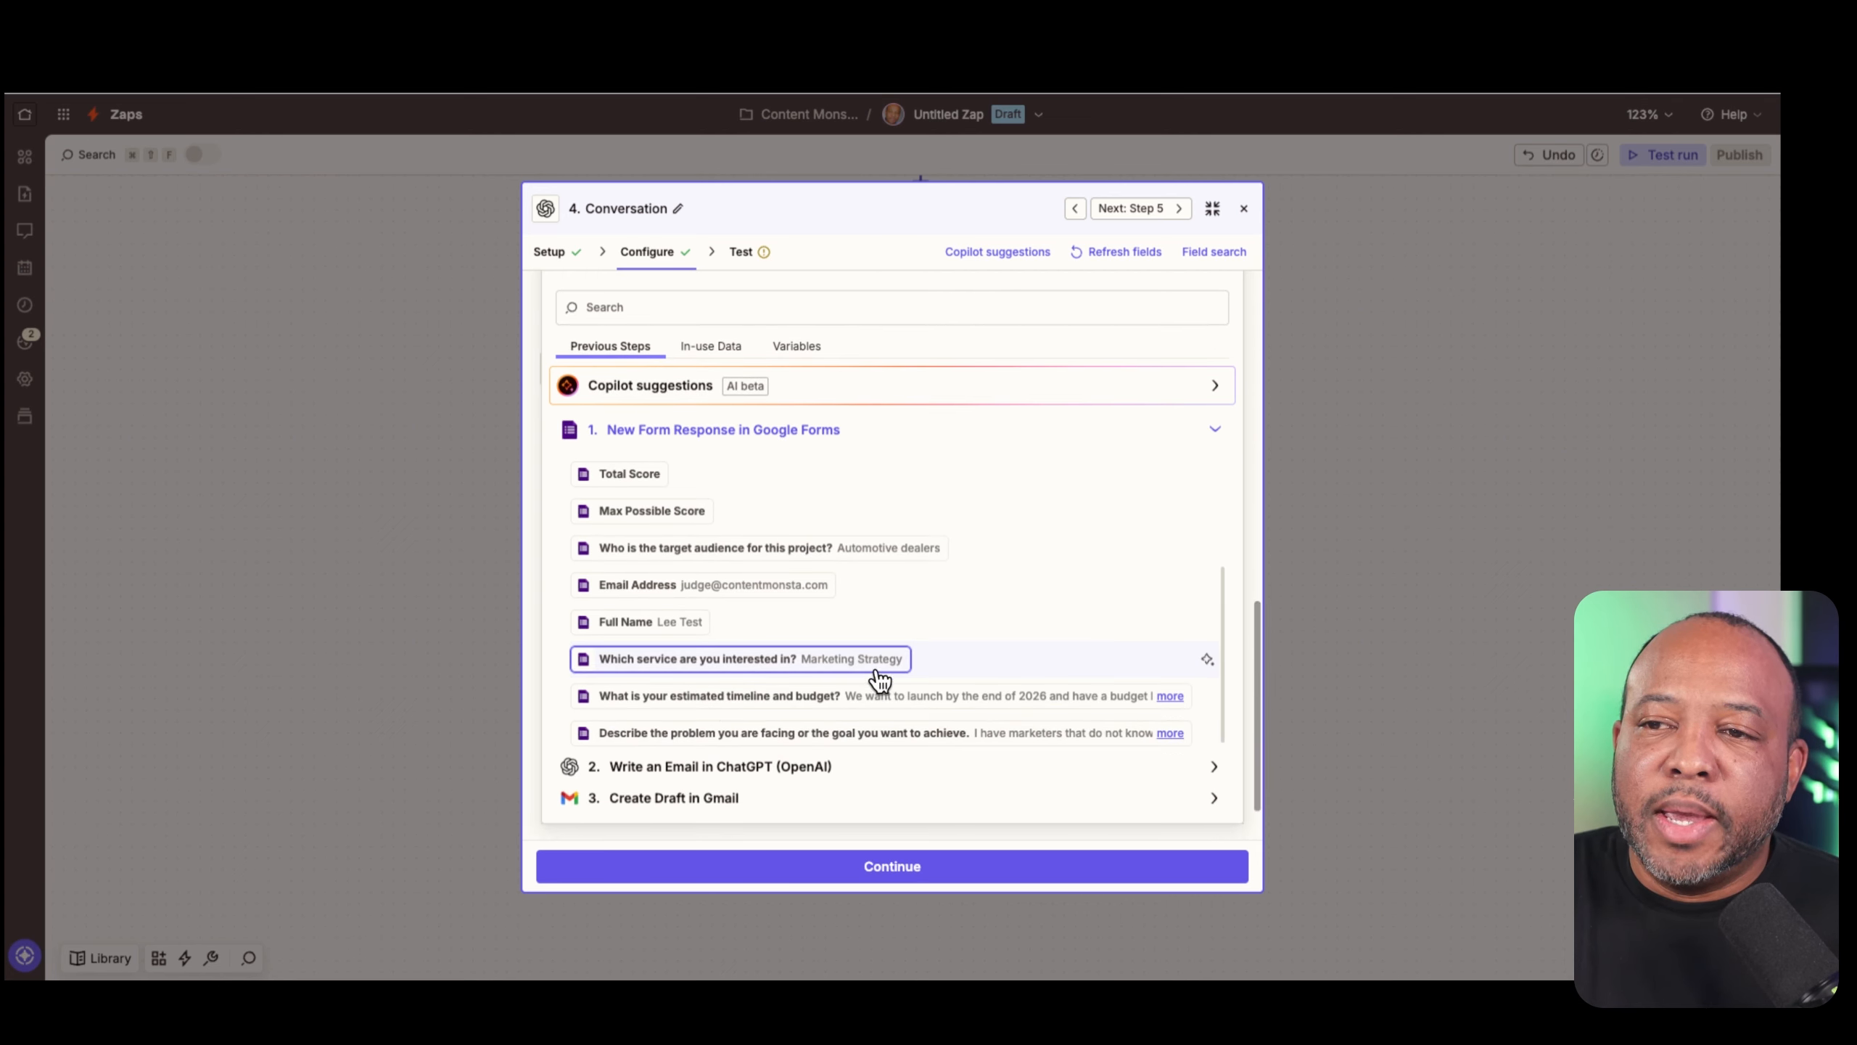
{"action": "left_click", "coordinate": [1216, 387]}
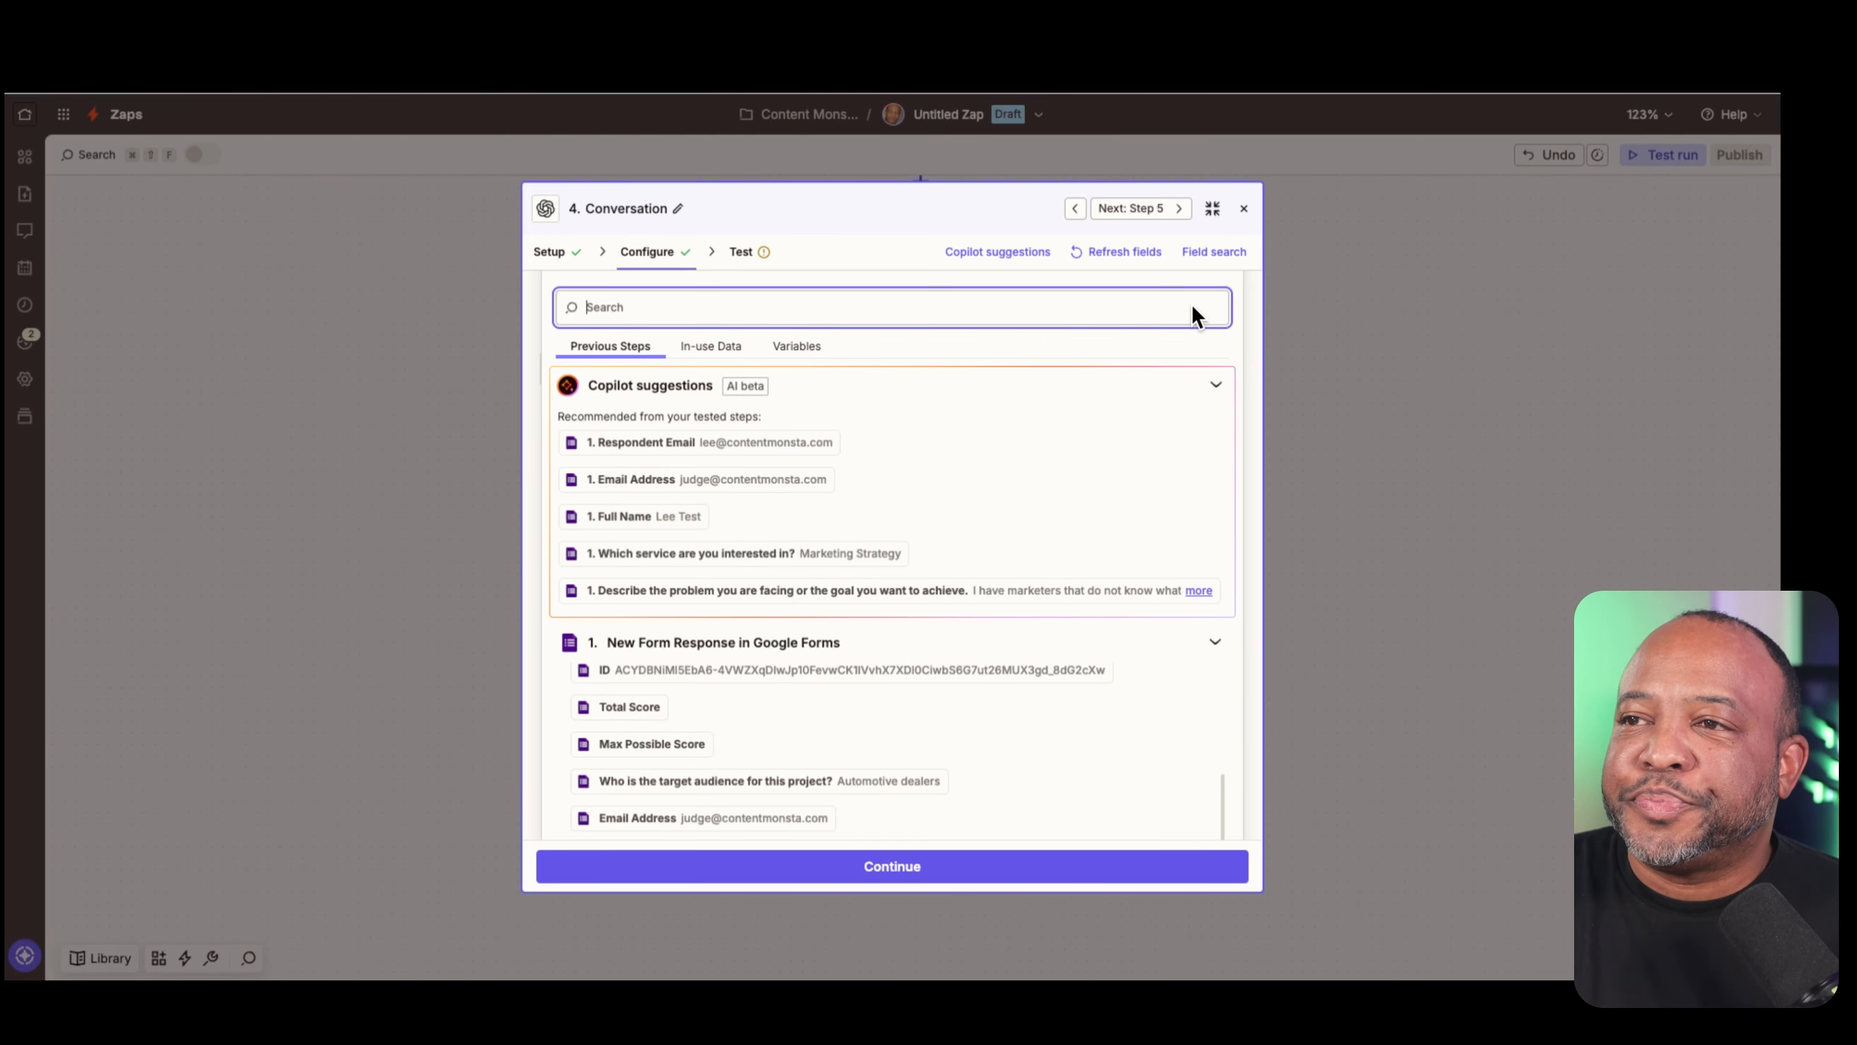
{"action": "left_click", "coordinate": [1251, 333]}
Check the User Message against the Instructions, finish the configuration and test the Conversation step
{"action": "scroll", "coordinate": [1194, 416], "scroll_direction": "up", "scroll_amount": 10}
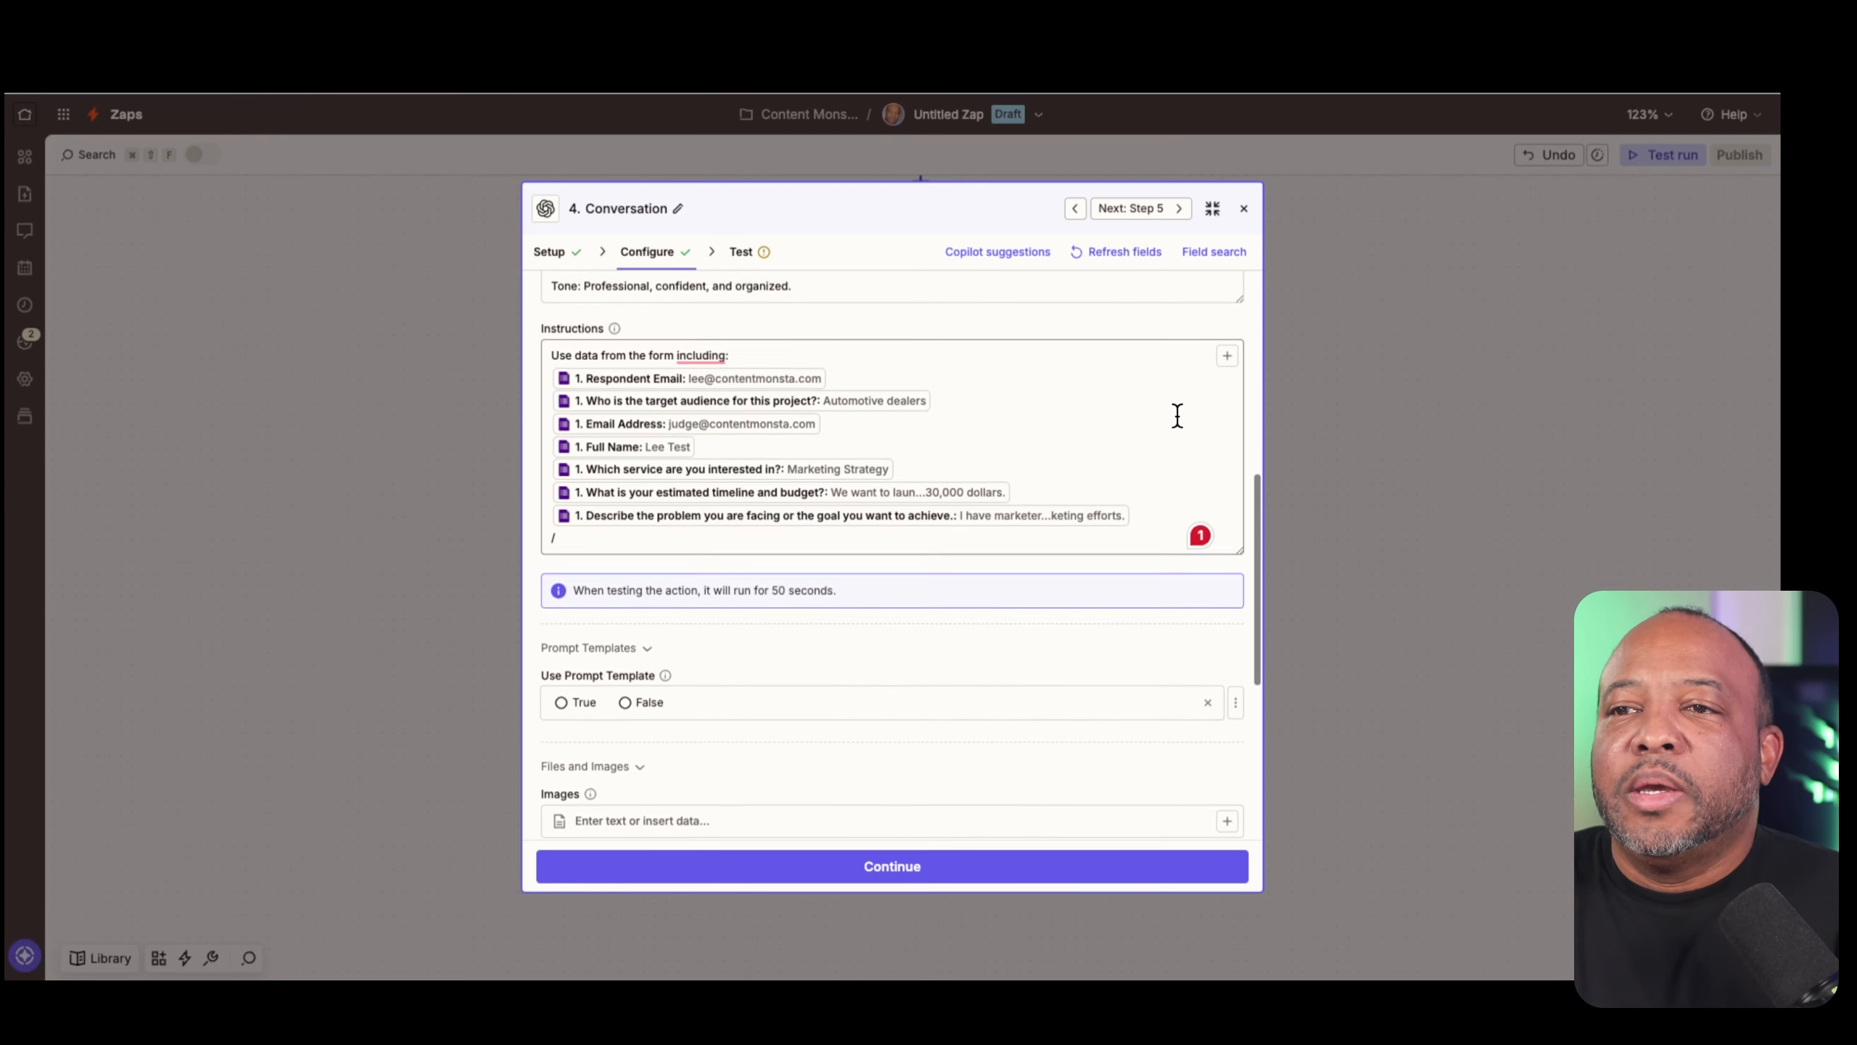
{"action": "scroll", "coordinate": [1172, 416], "scroll_direction": "up", "scroll_amount": 3}
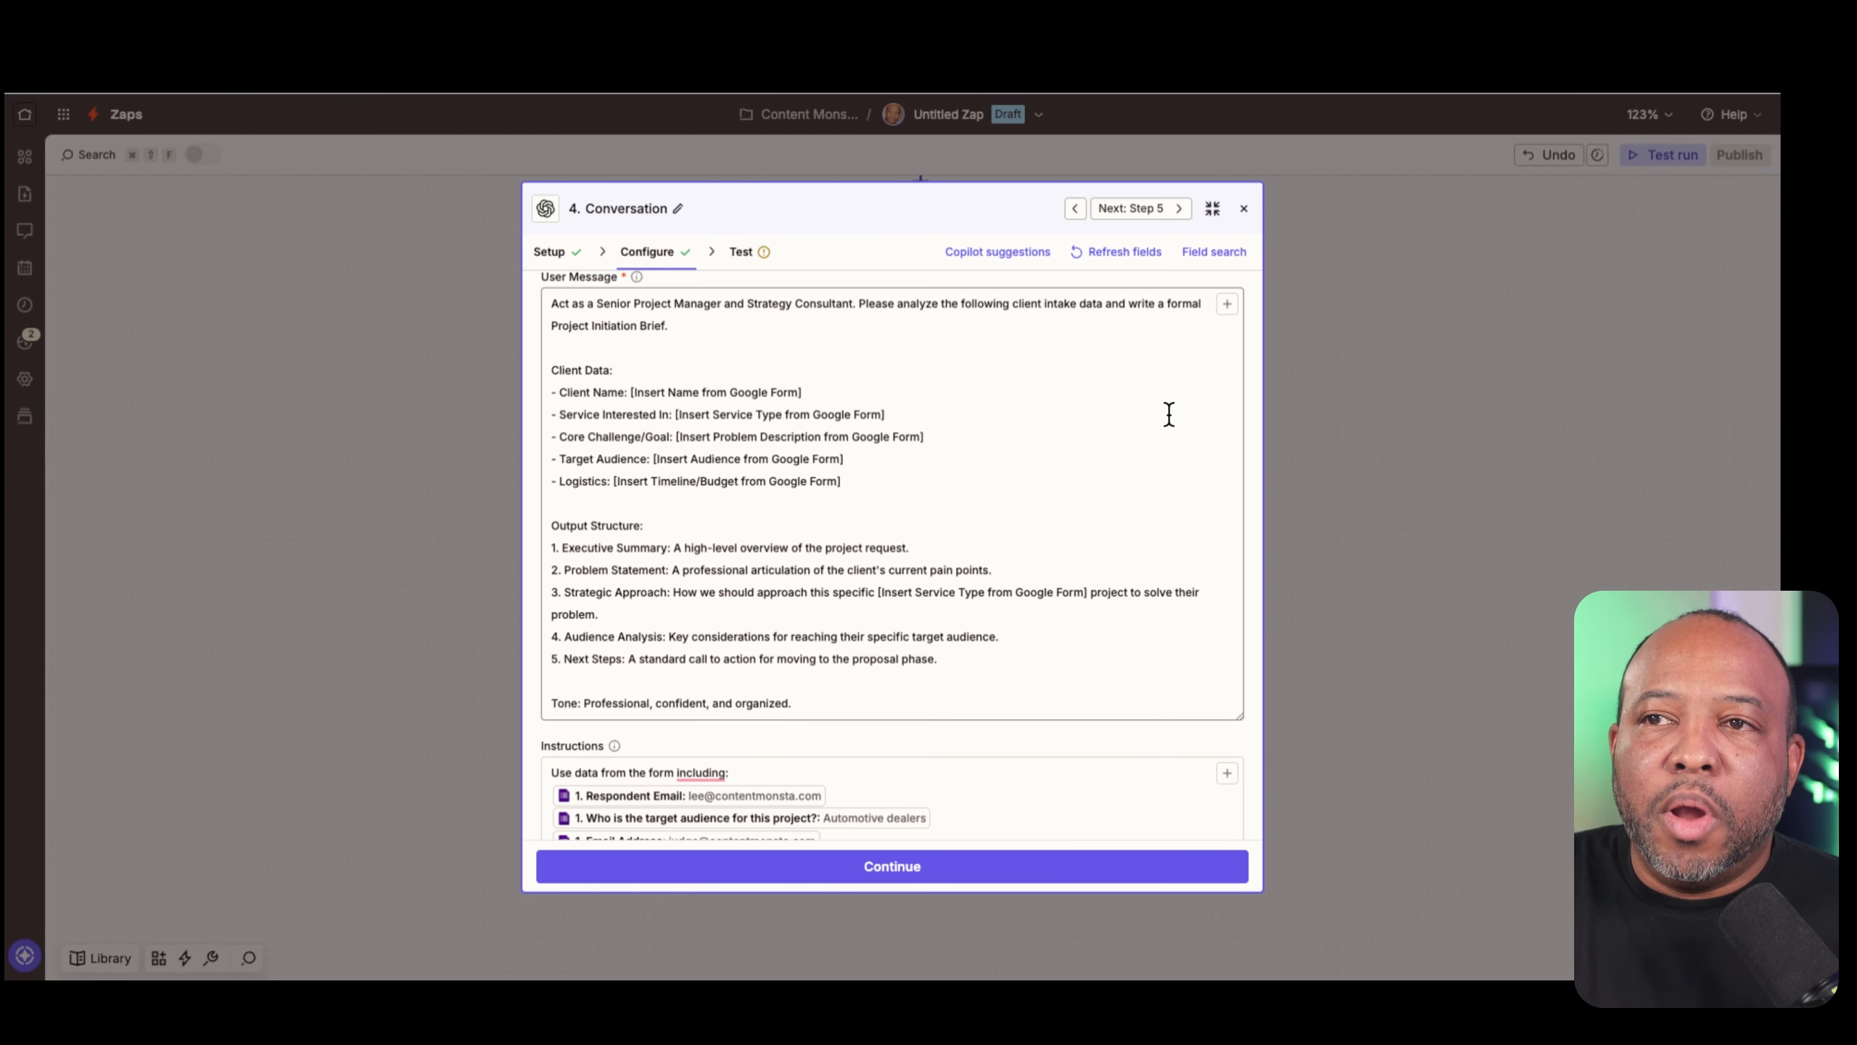
{"action": "scroll", "coordinate": [1095, 589], "scroll_direction": "down", "scroll_amount": 2}
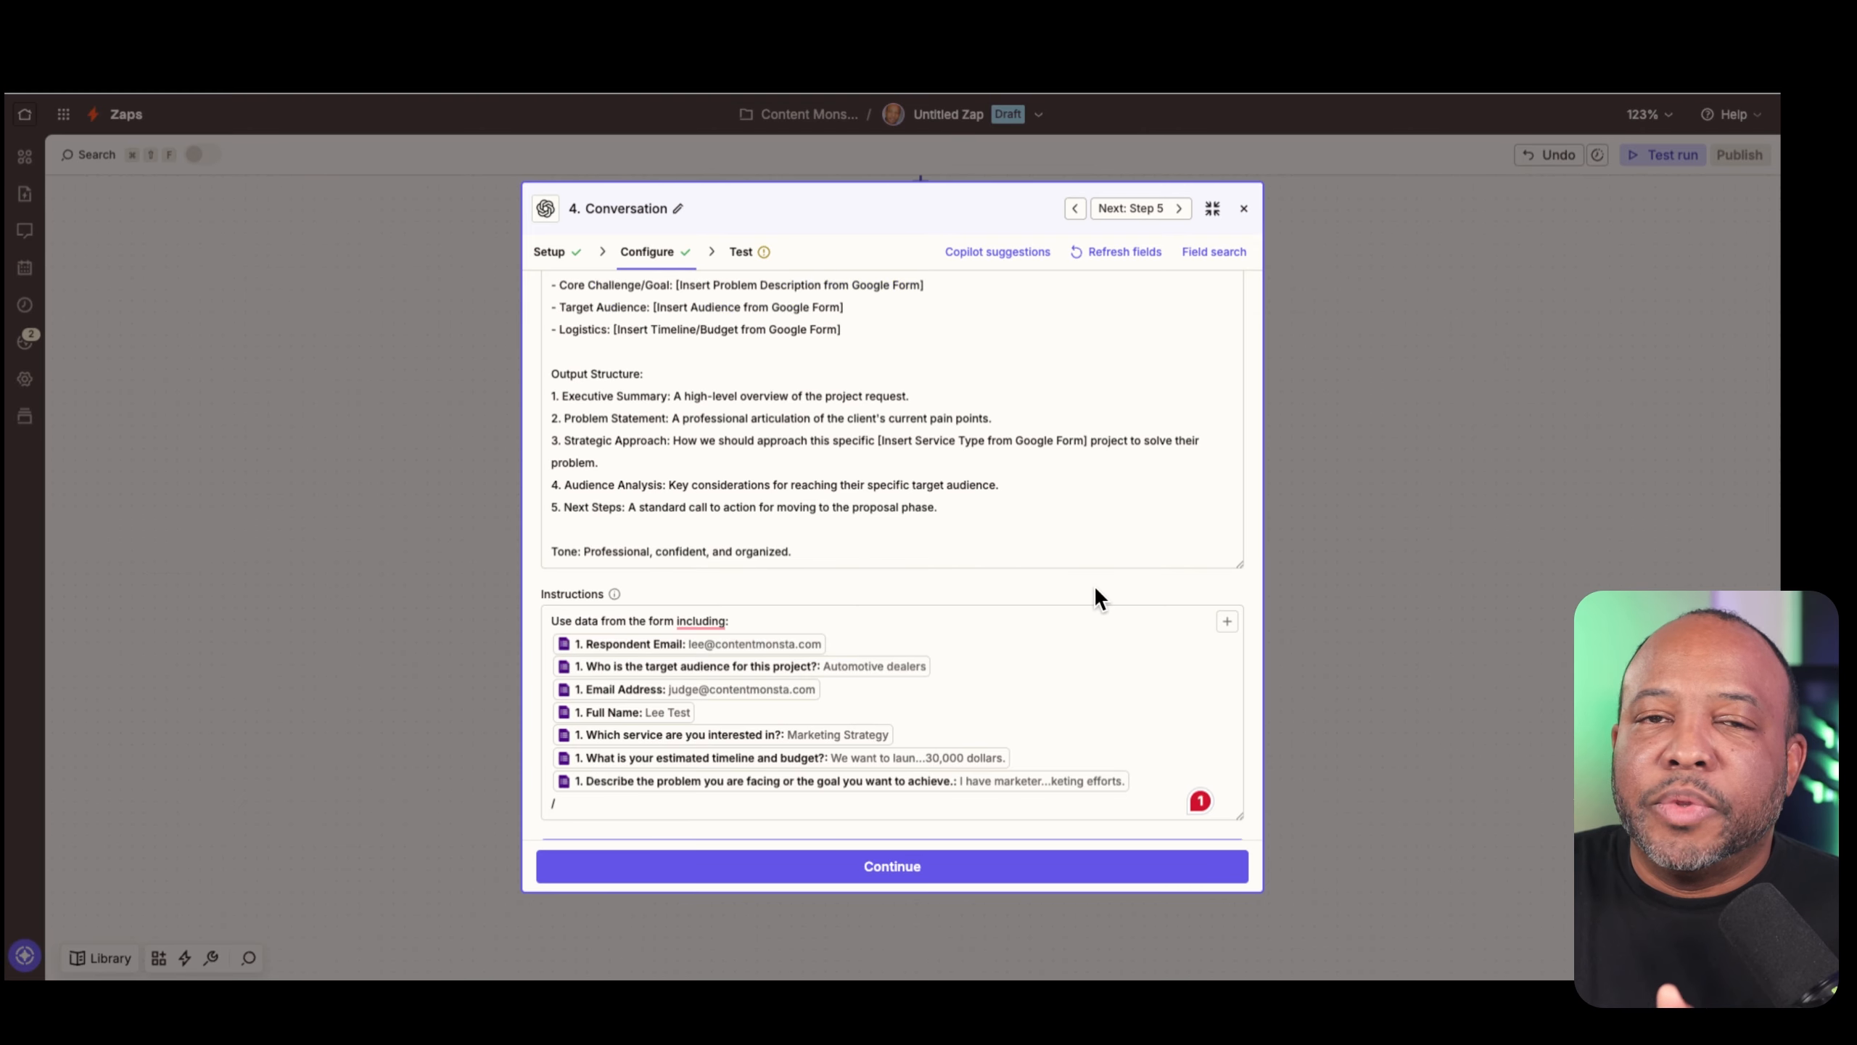
{"action": "left_click", "coordinate": [1059, 867]}
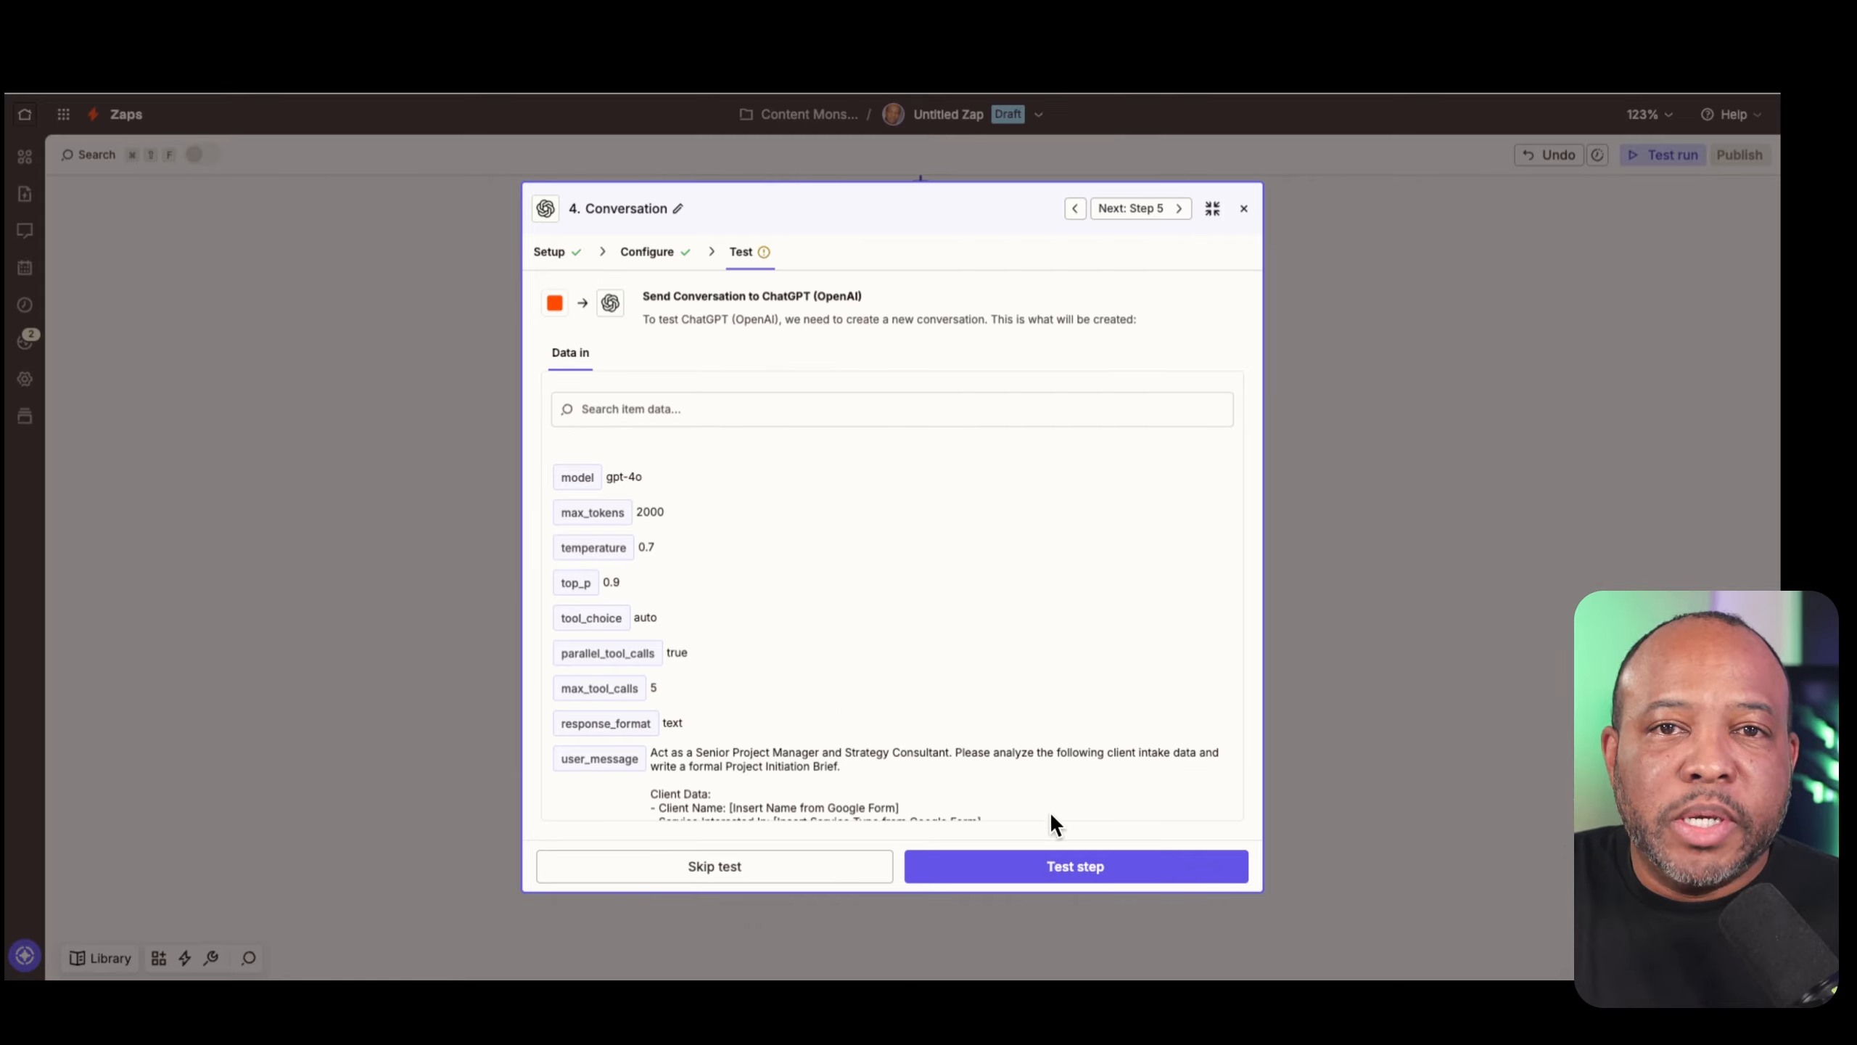
{"action": "left_click", "coordinate": [1077, 882]}
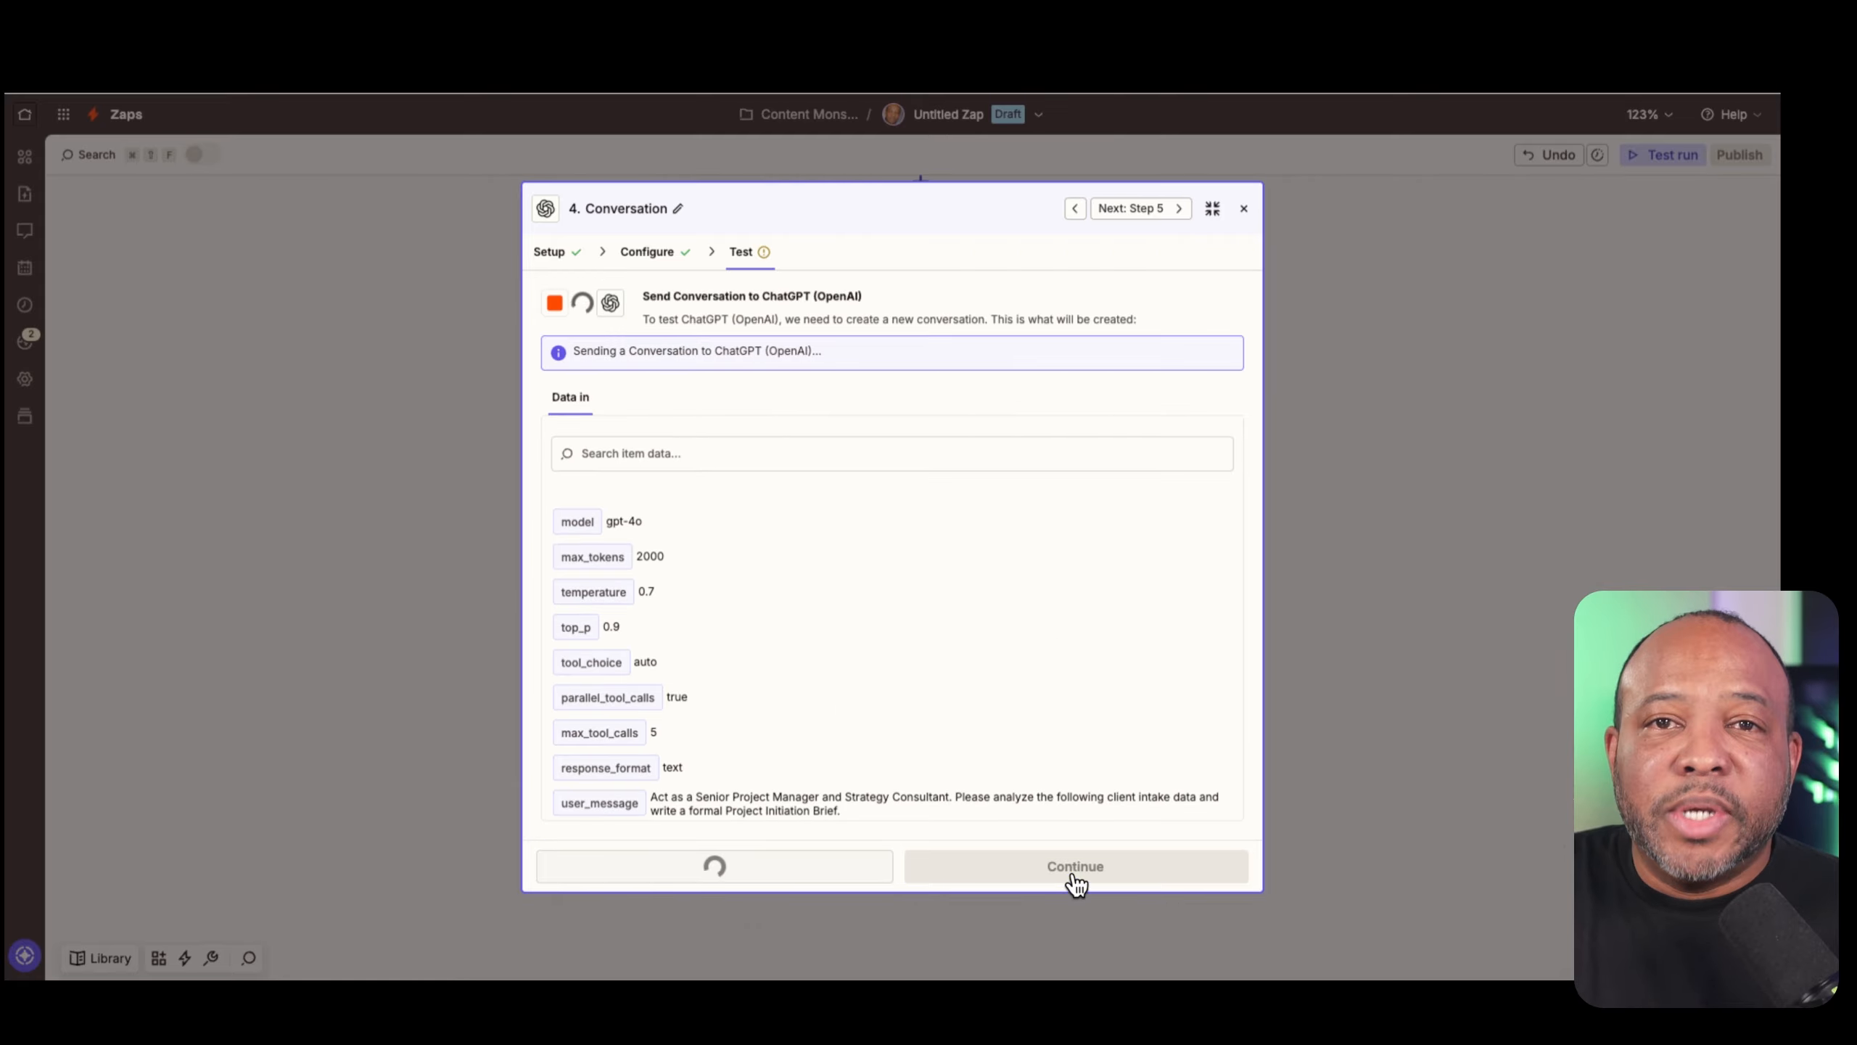